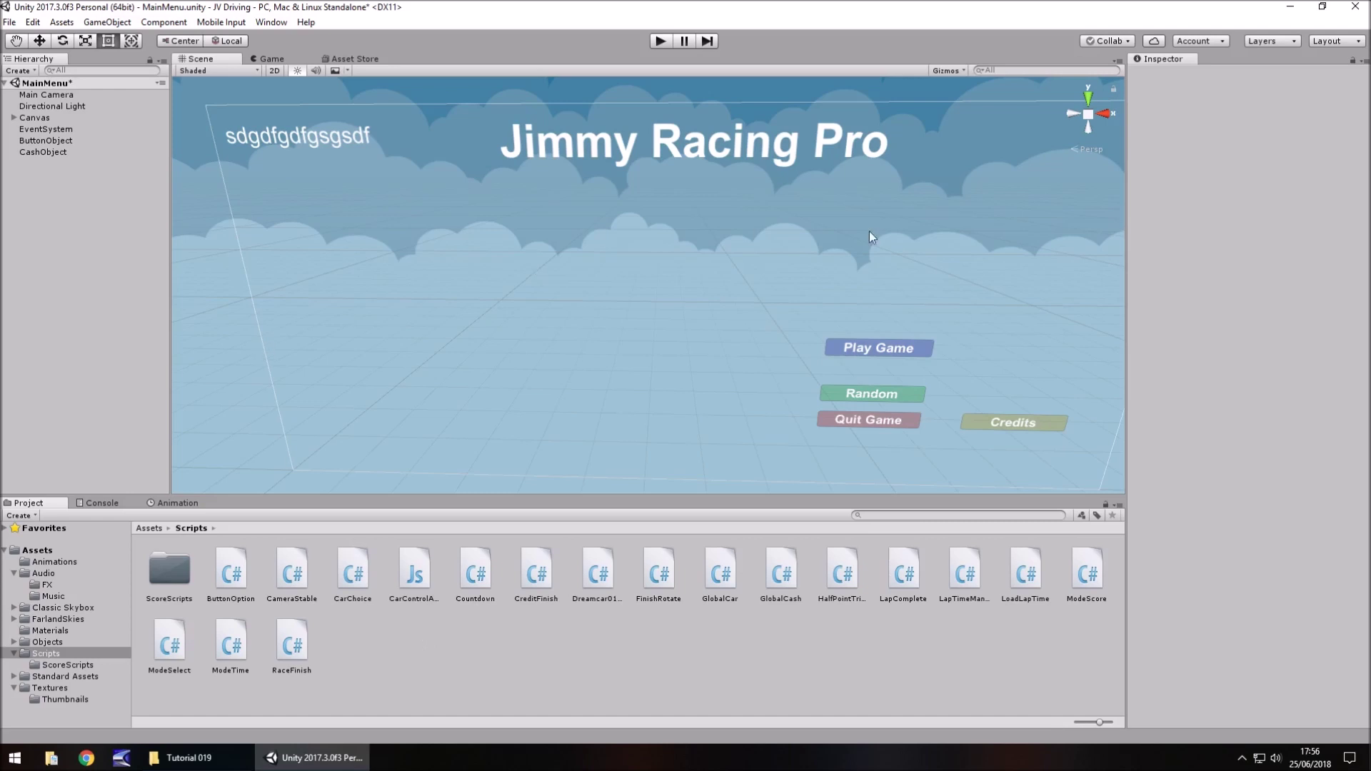
- Create a new C# script named SkyRot in the Scripts folder
{"action": "right_click", "coordinate": [357, 650]}
{"action": "mouse_move", "coordinate": [478, 370]}
{"action": "left_click", "coordinate": [595, 309]}
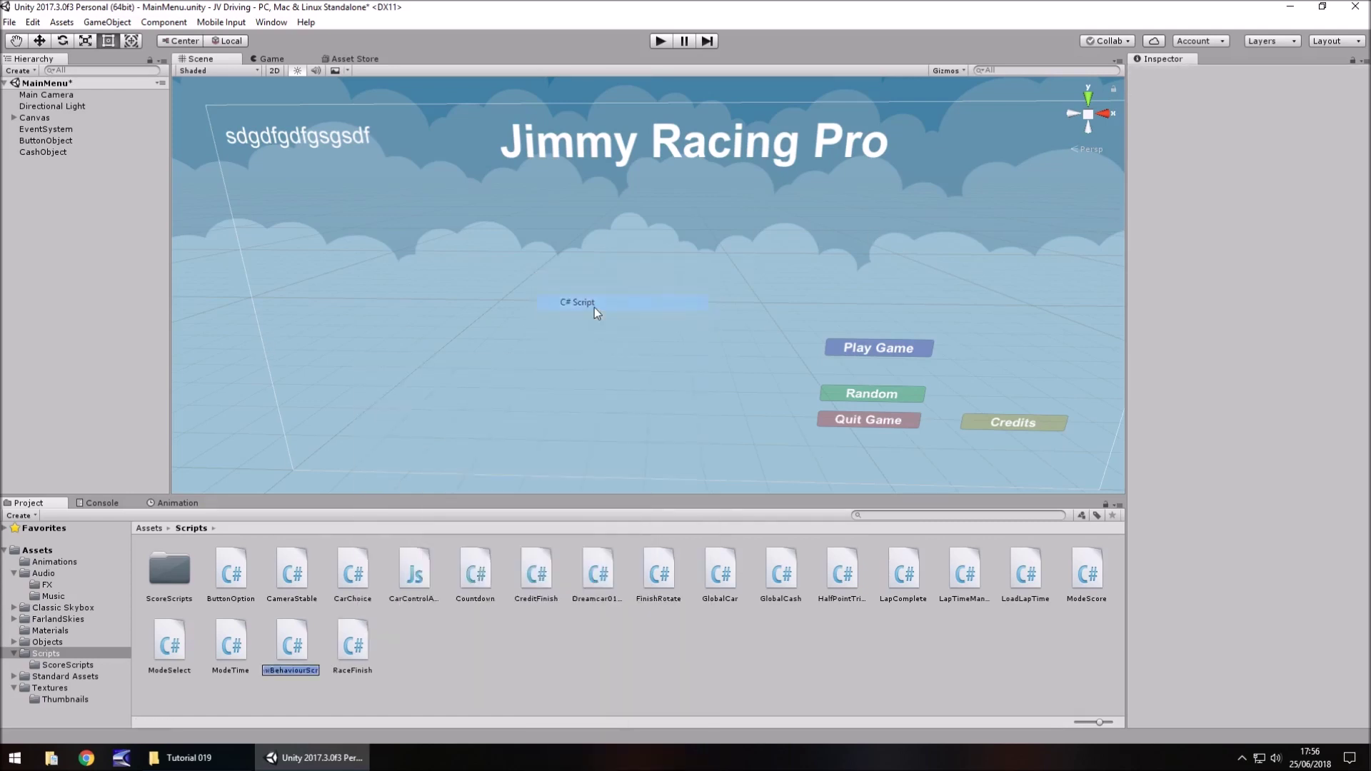
{"action": "type", "text": "SkyRot"}
{"action": "key", "text": "Return"}
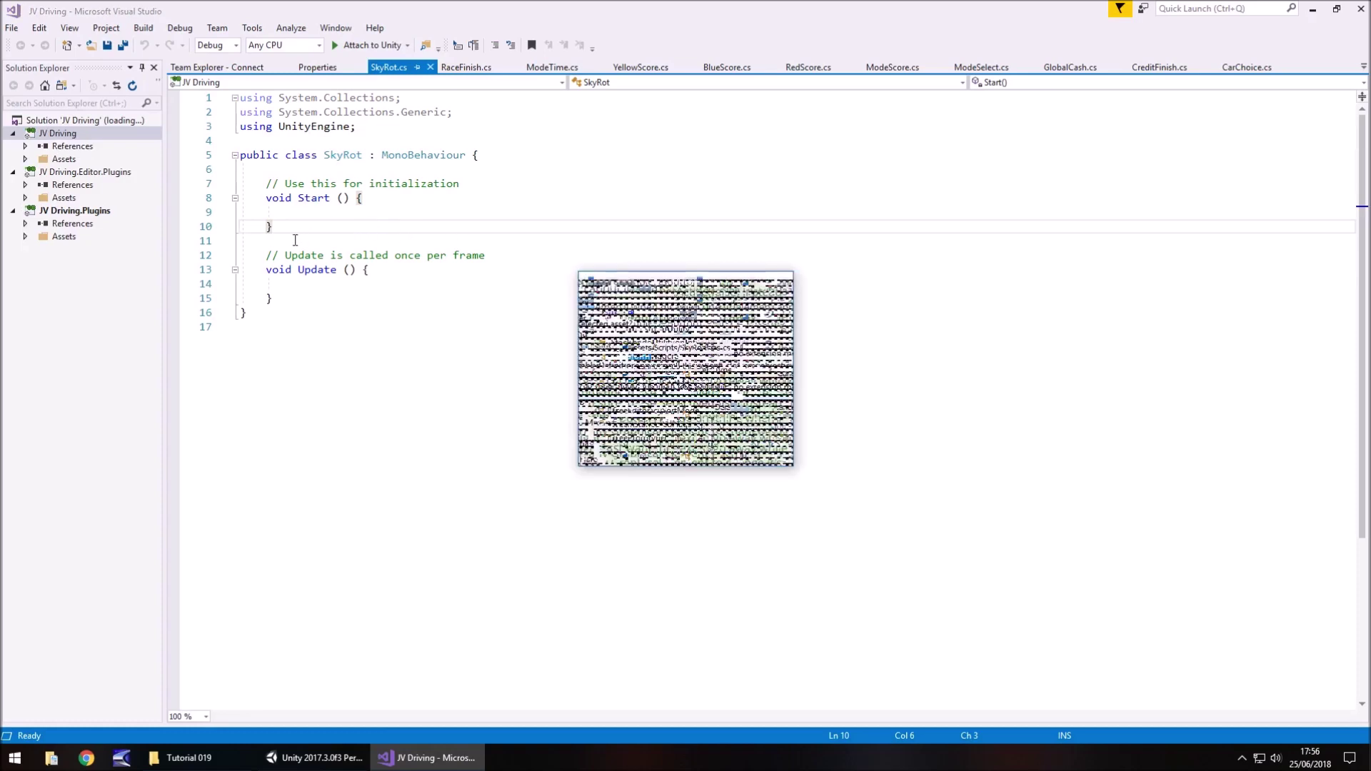
- Delete the Start method and add a 'public float rotateSpeed;' field
{"action": "left_click", "coordinate": [779, 289]}
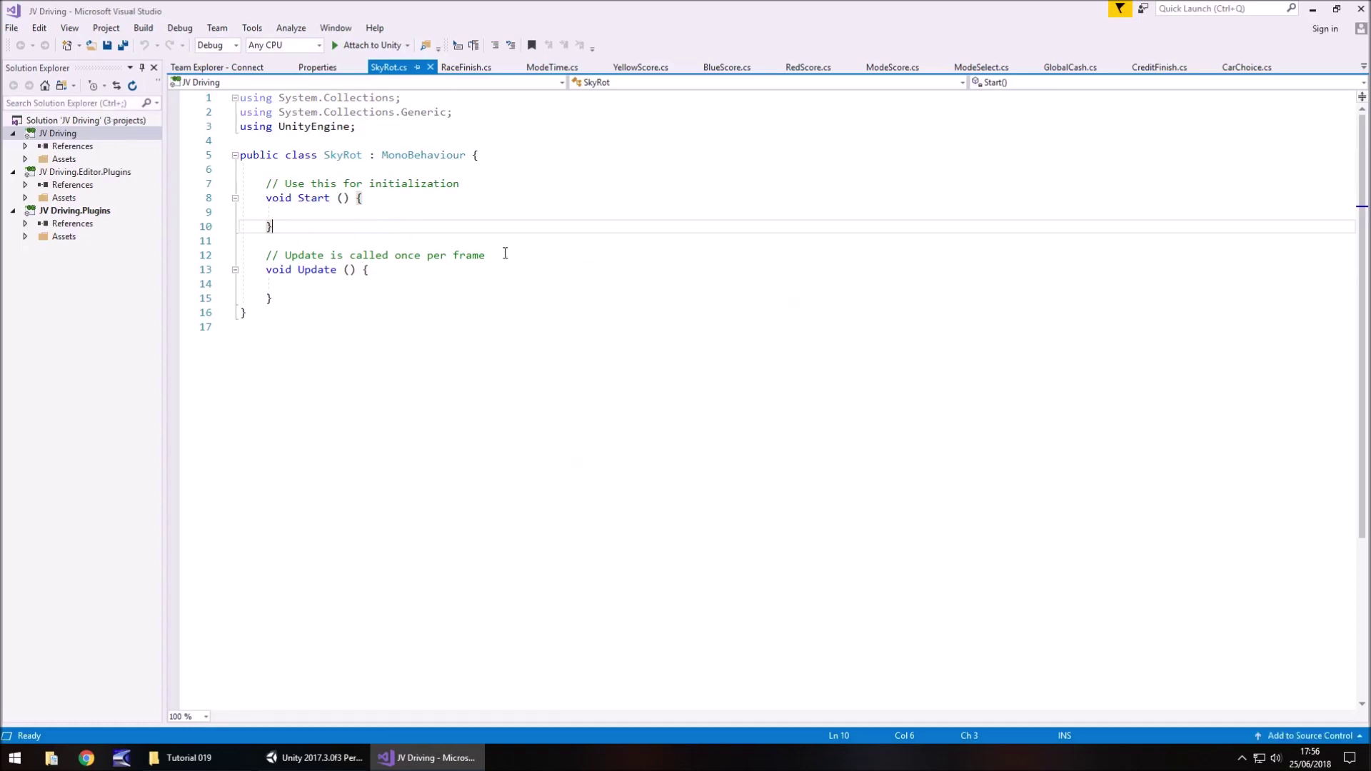
{"action": "left_click_drag", "start_coordinate": [505, 253], "coordinate": [246, 182]}
{"action": "key", "text": "Delete"}
{"action": "key", "text": "Return"}
{"action": "key", "text": "Up"}
{"action": "type", "text": "public float rot"}
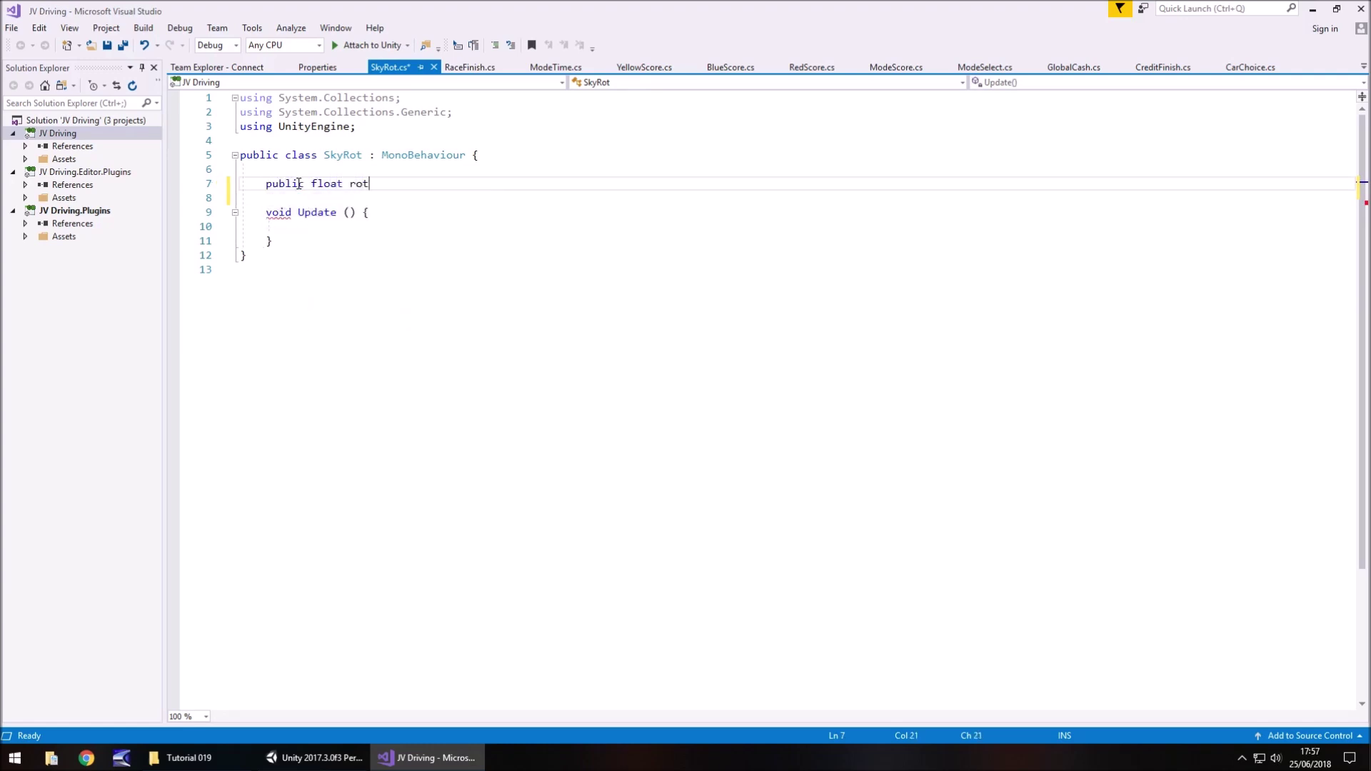
{"action": "type", "text": "ateSpeed;"}
- In Update, set the skybox _Rotation to rotateSpeed * Time.time
{"action": "left_click", "coordinate": [349, 224]}
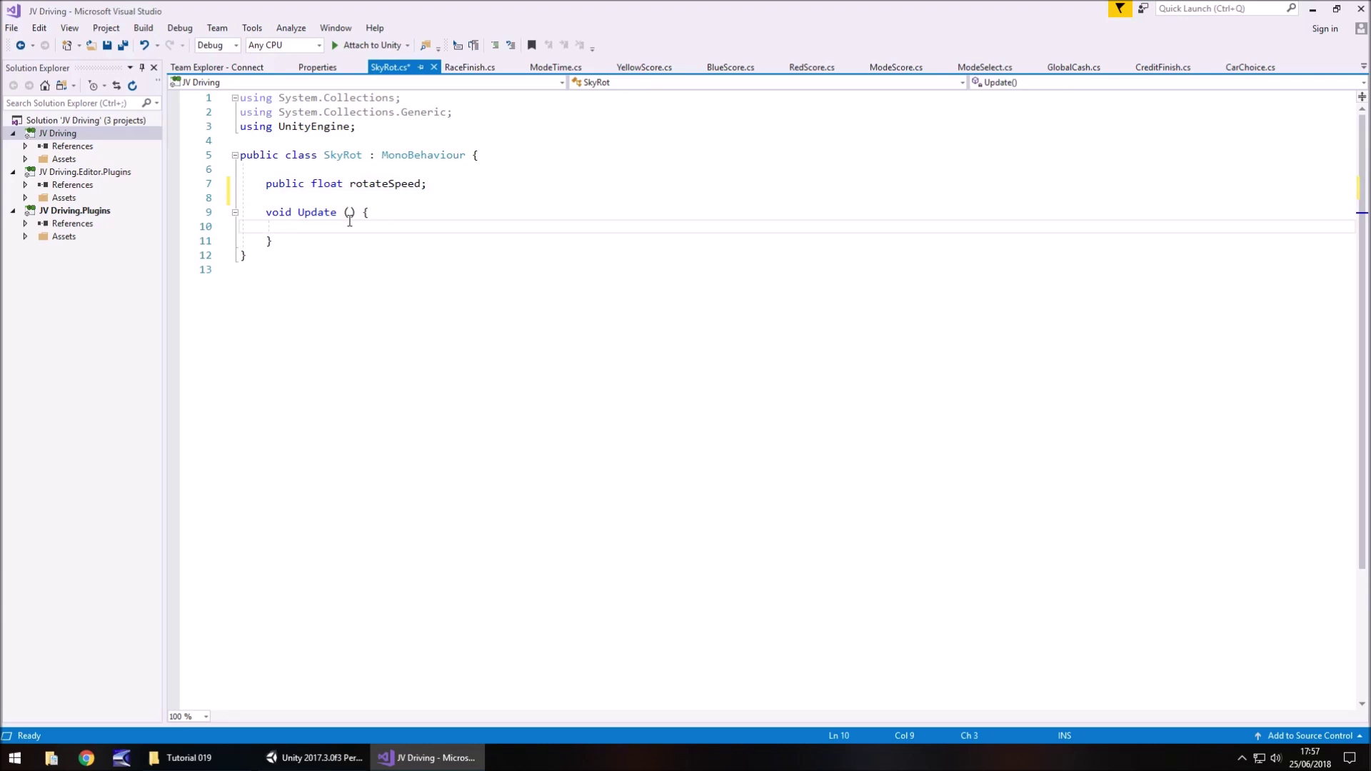
{"action": "type", "text": "Render"}
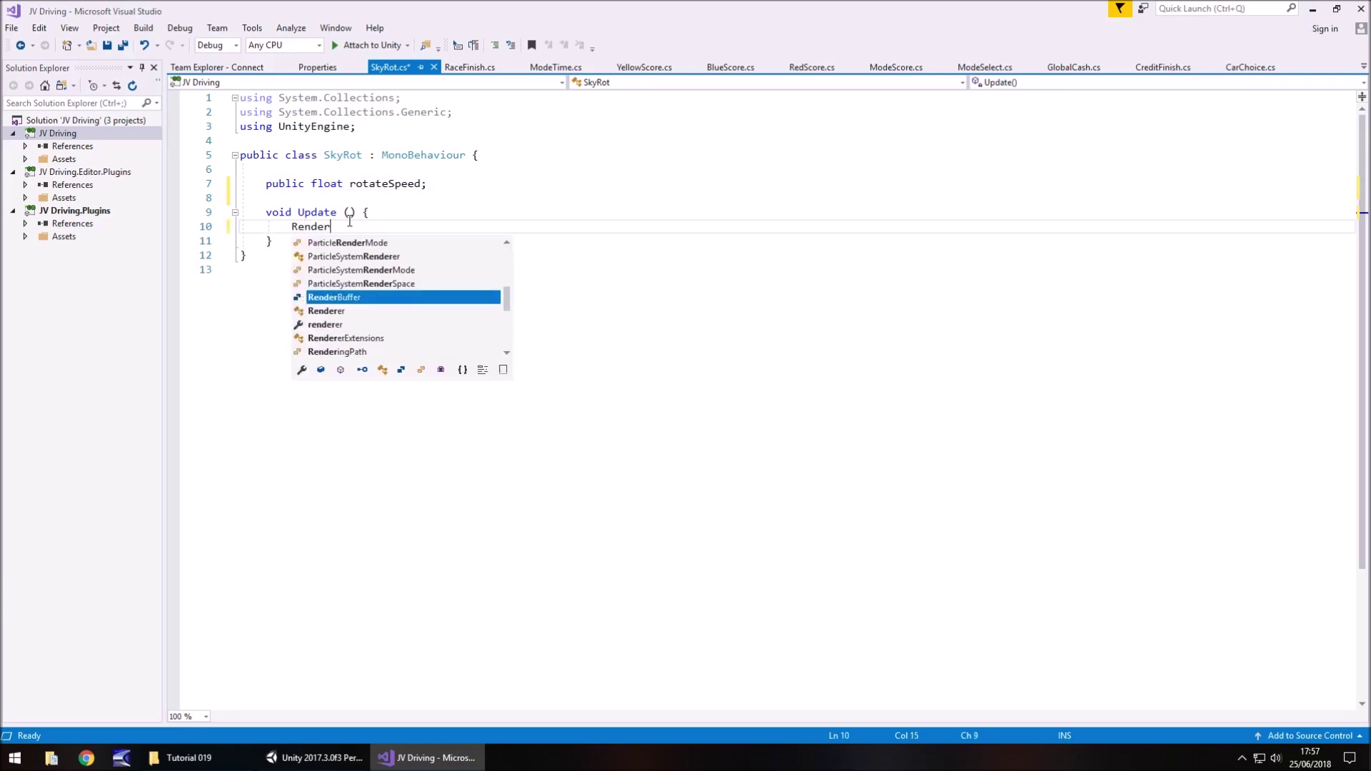
{"action": "type", "text": "Settings."}
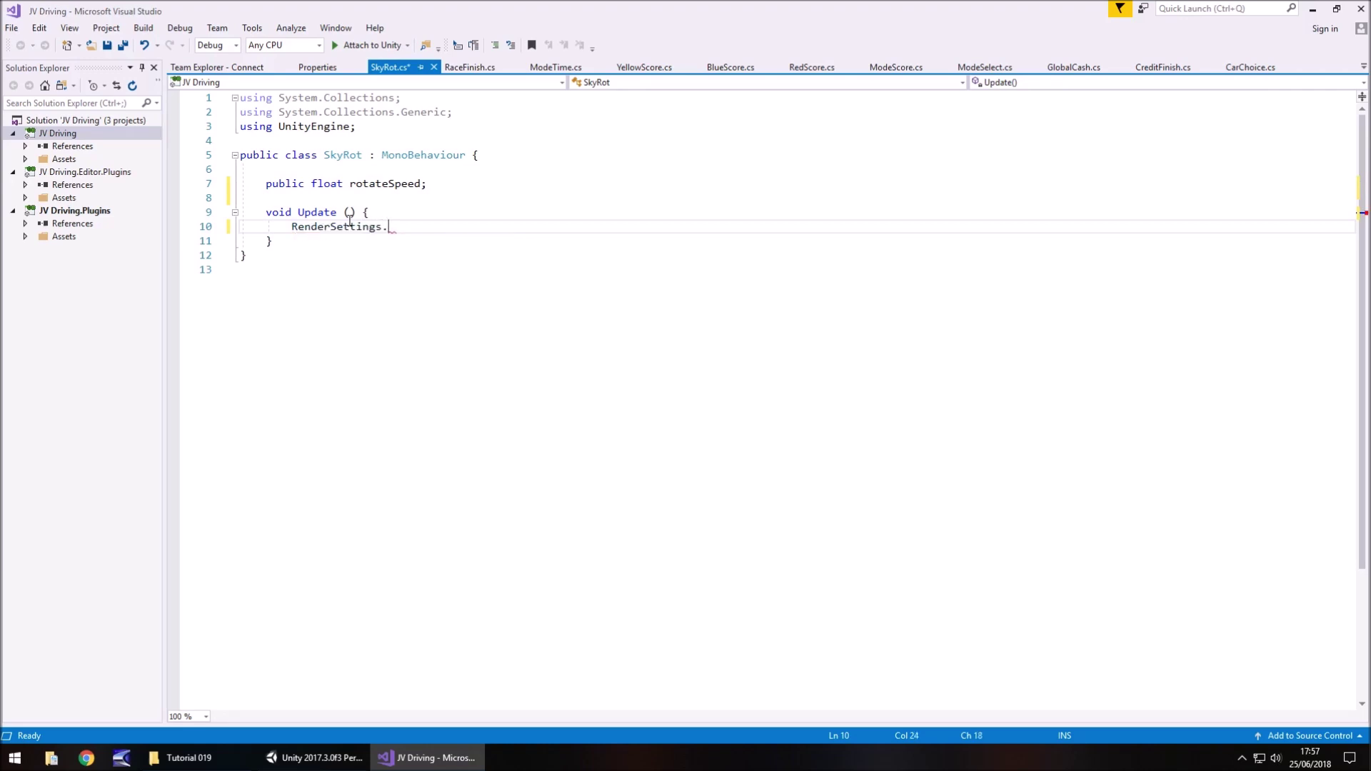
{"action": "type", "text": "skybox"}
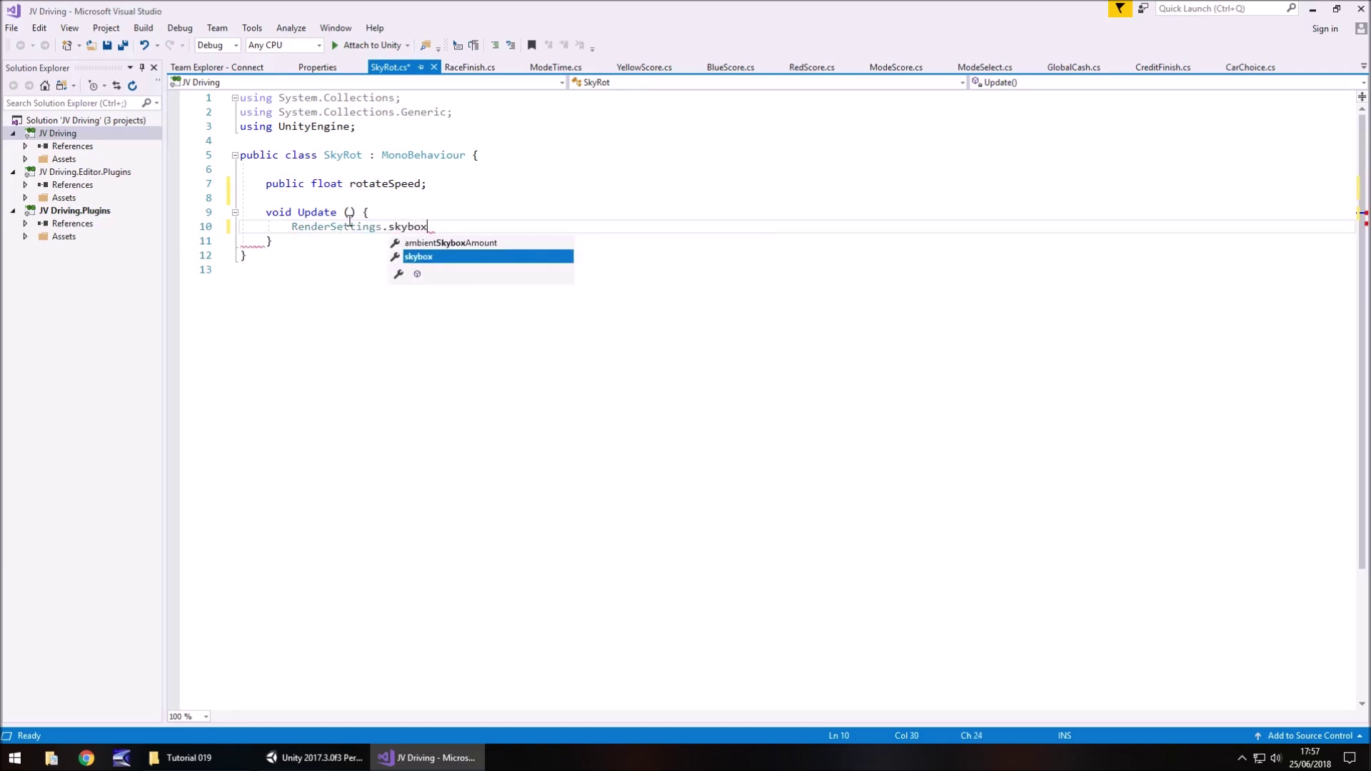
{"action": "type", "text": ".SetFloat"}
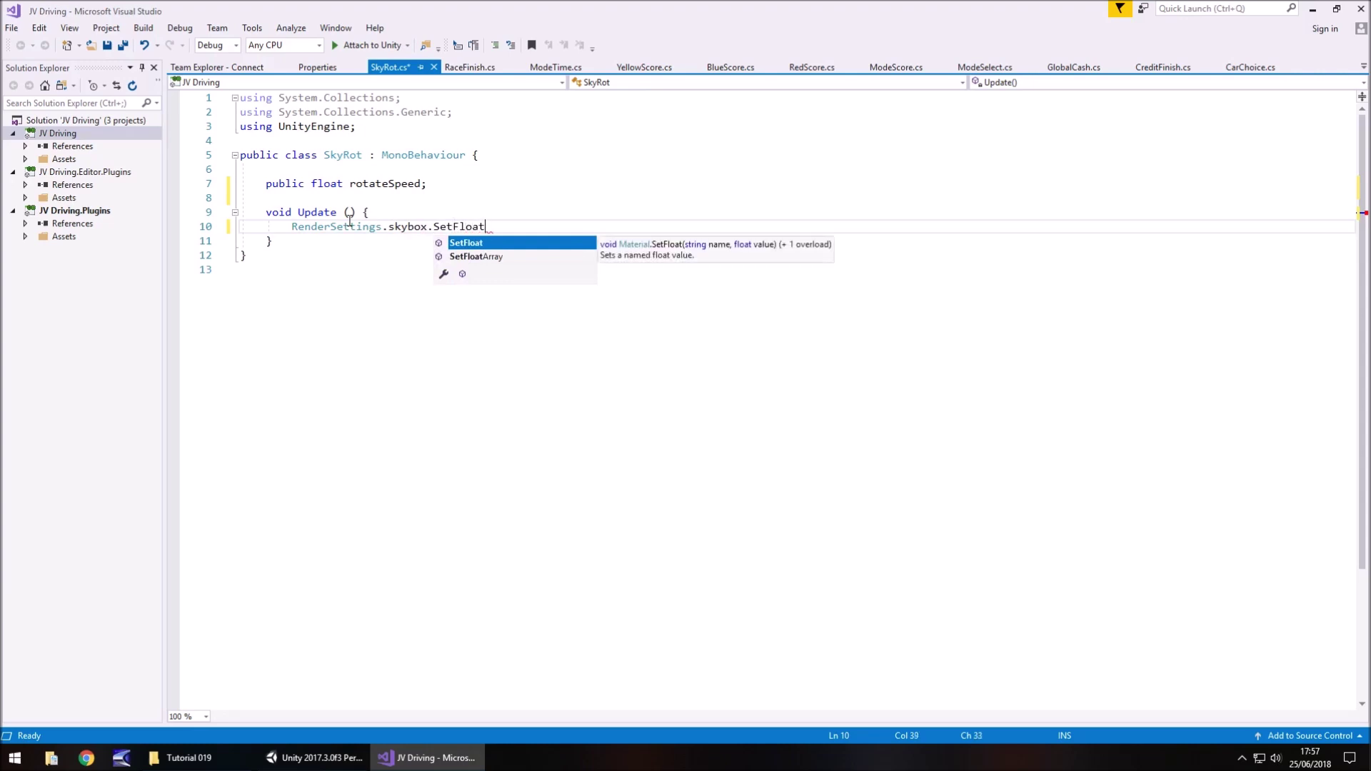
{"action": "type", "text": "(\"_"}
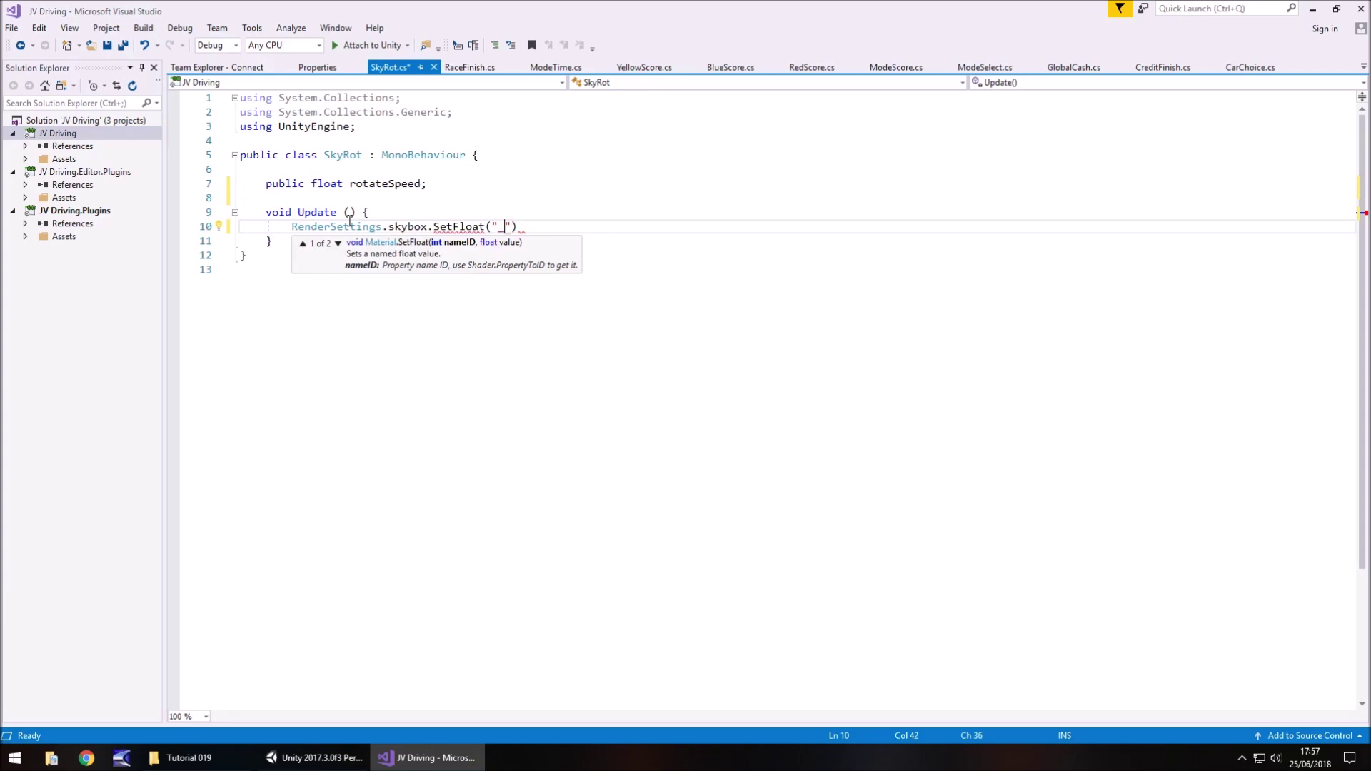
{"action": "type", "text": "Rotation\","}
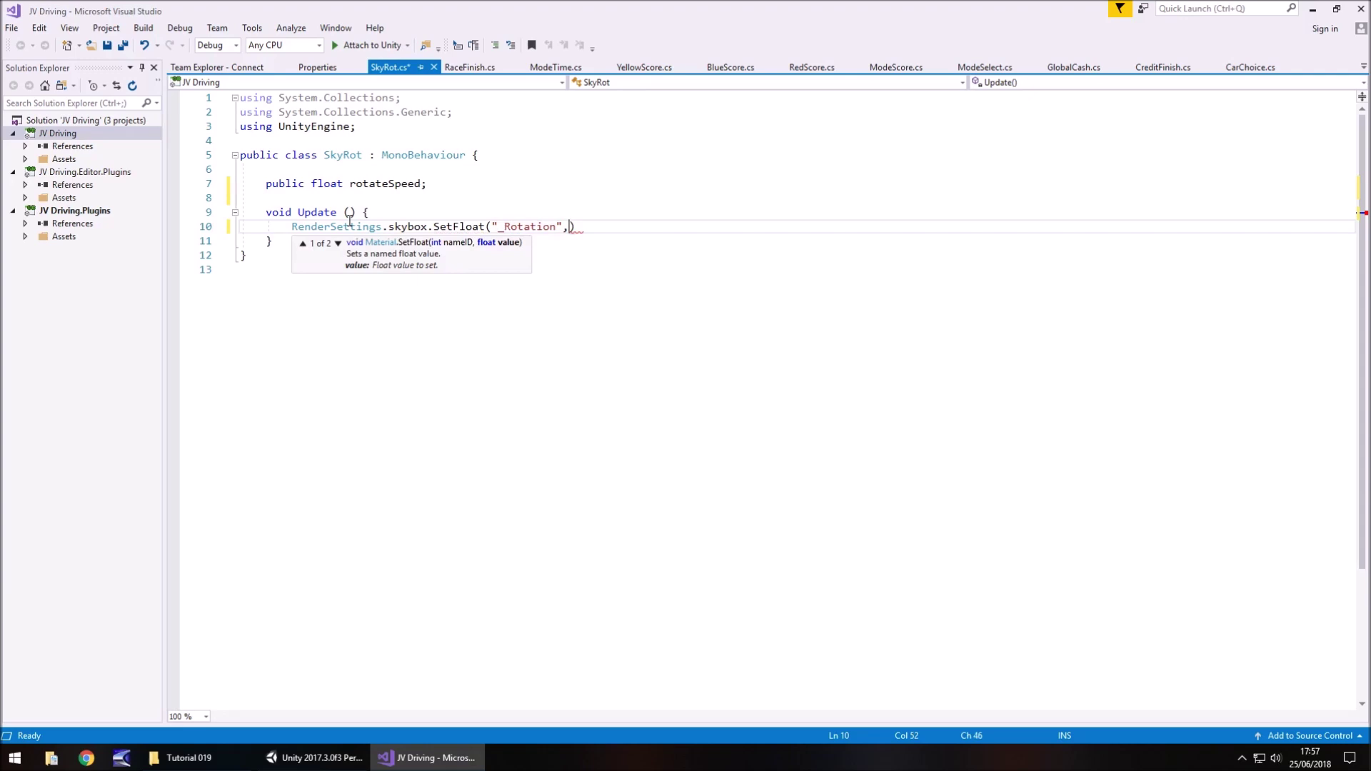
{"action": "type", "text": "rotateSpee"}
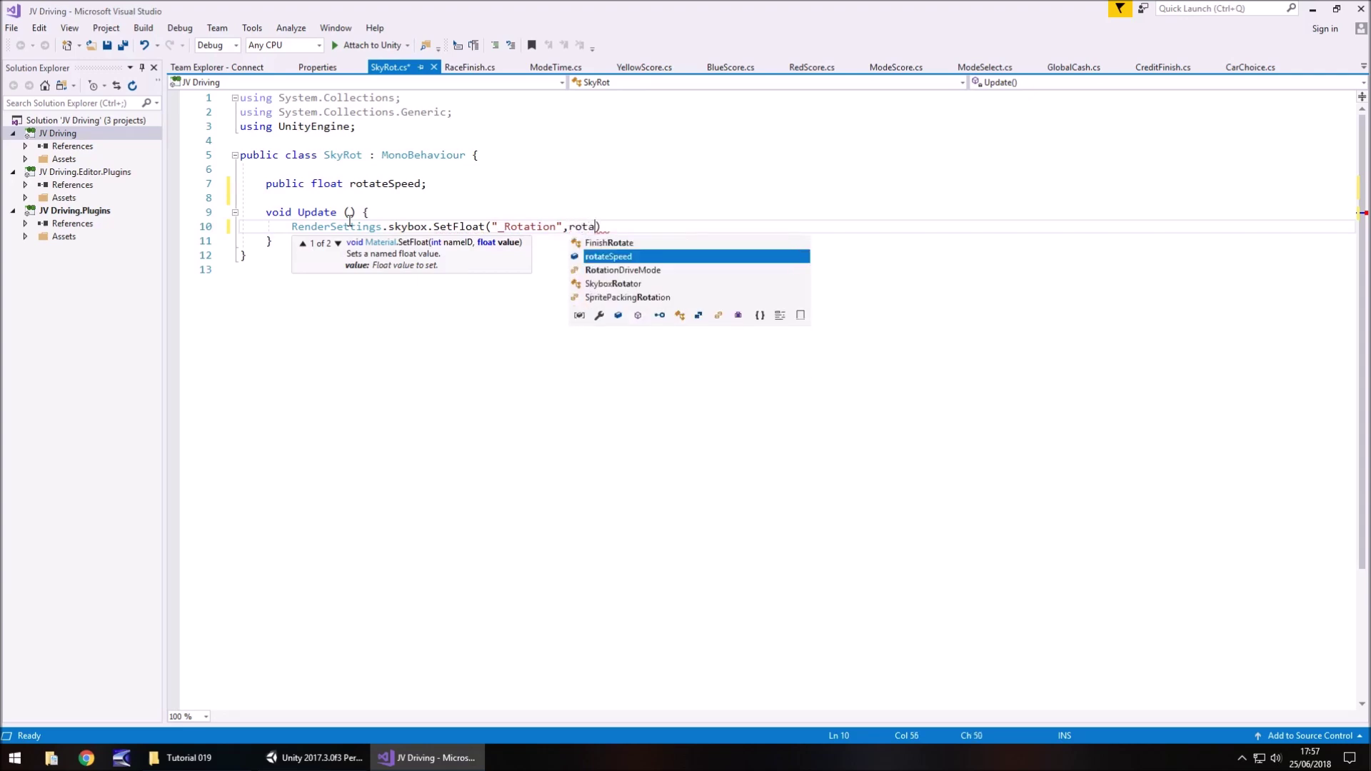
{"action": "type", "text": "d "}
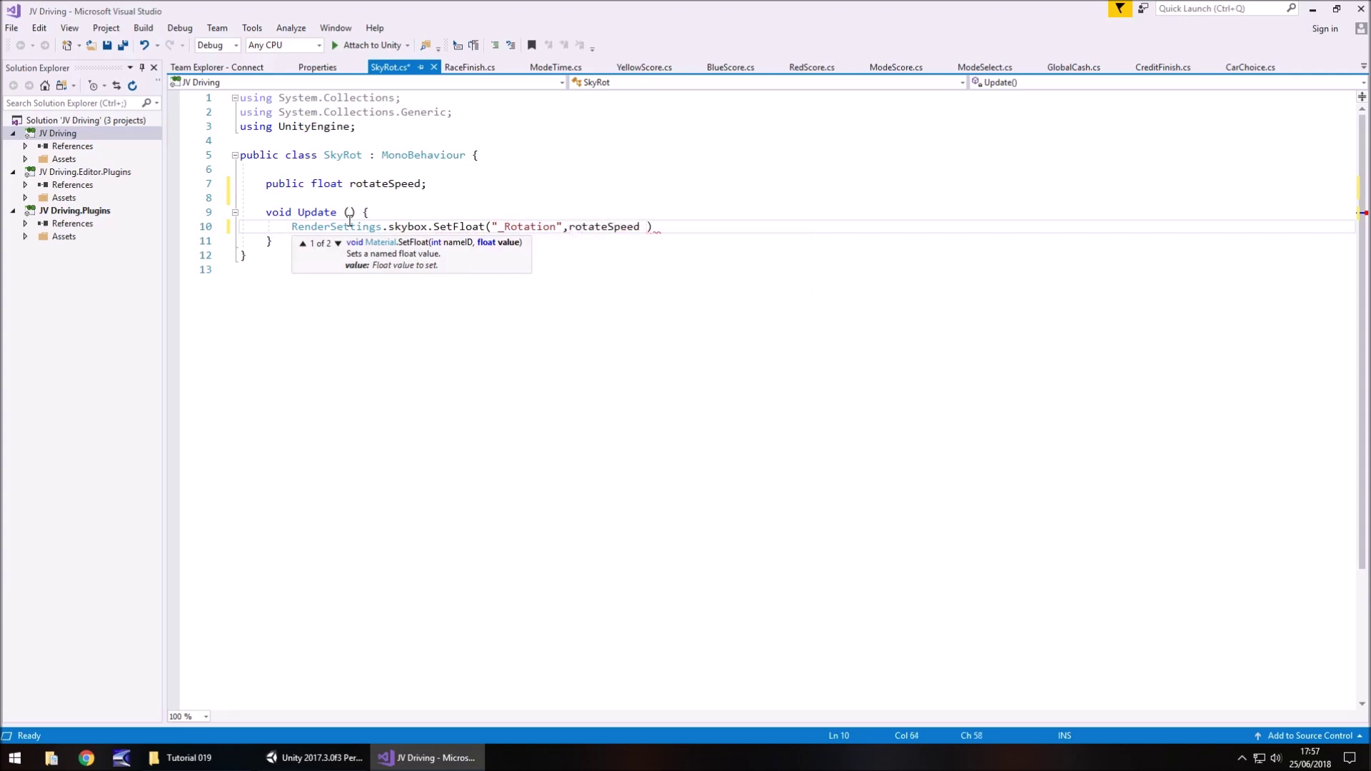
{"action": "type", "text": "* Time."}
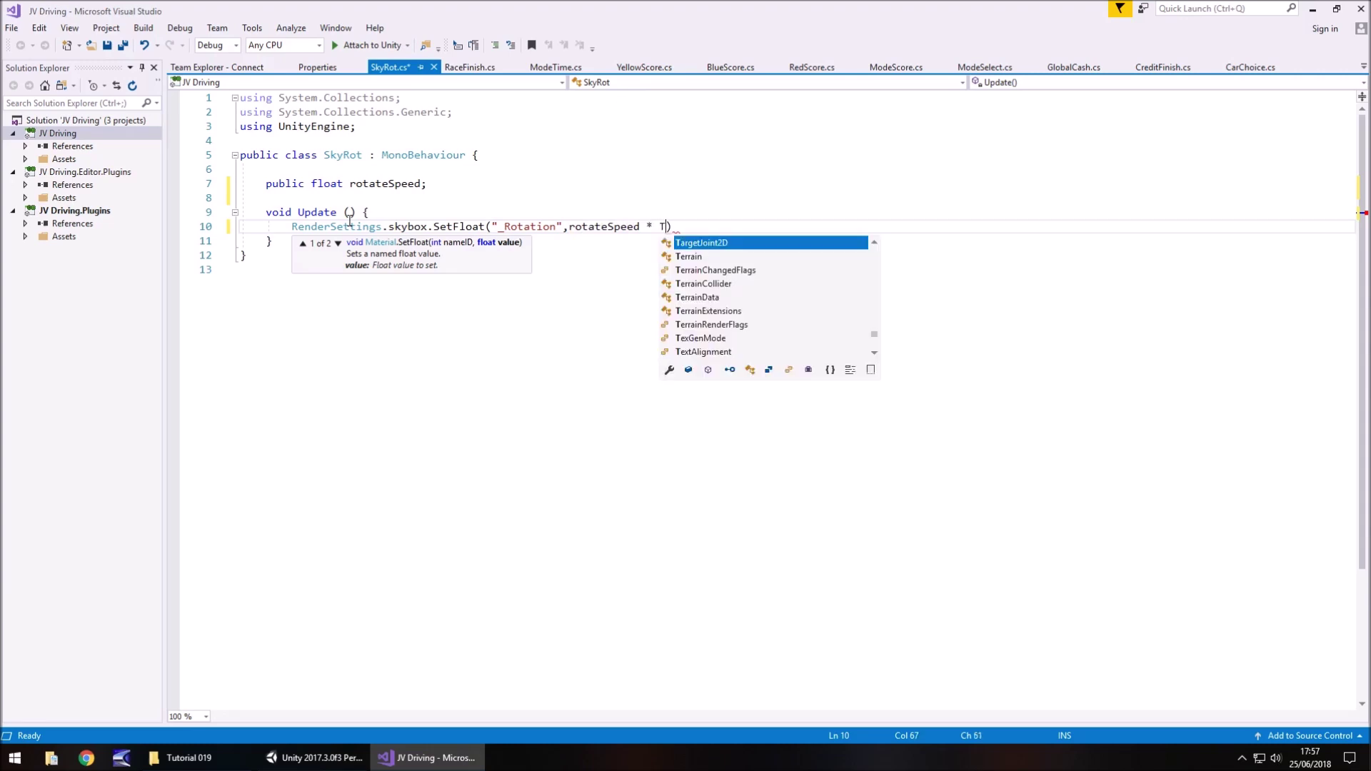
{"action": "type", "text": "time"}
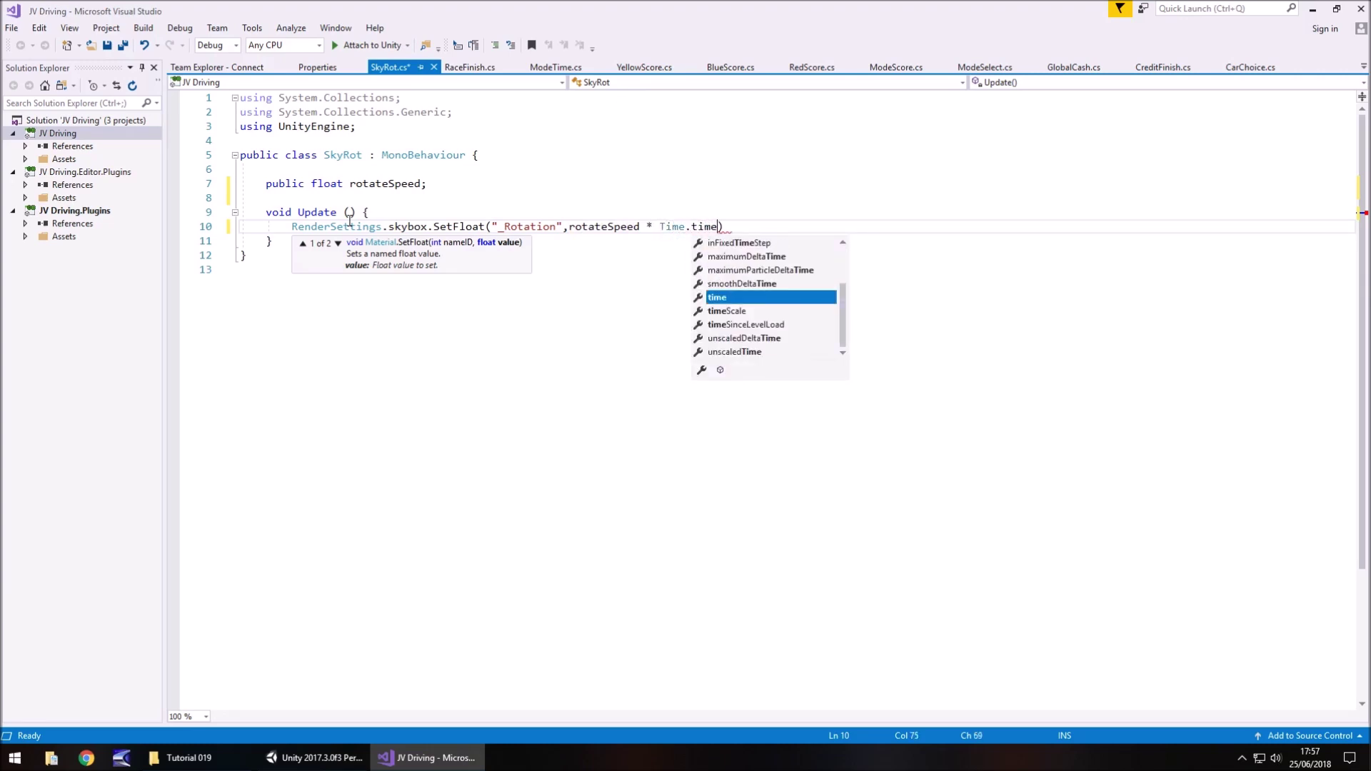
{"action": "key", "text": "Escape"}
{"action": "type", "text": ");"}
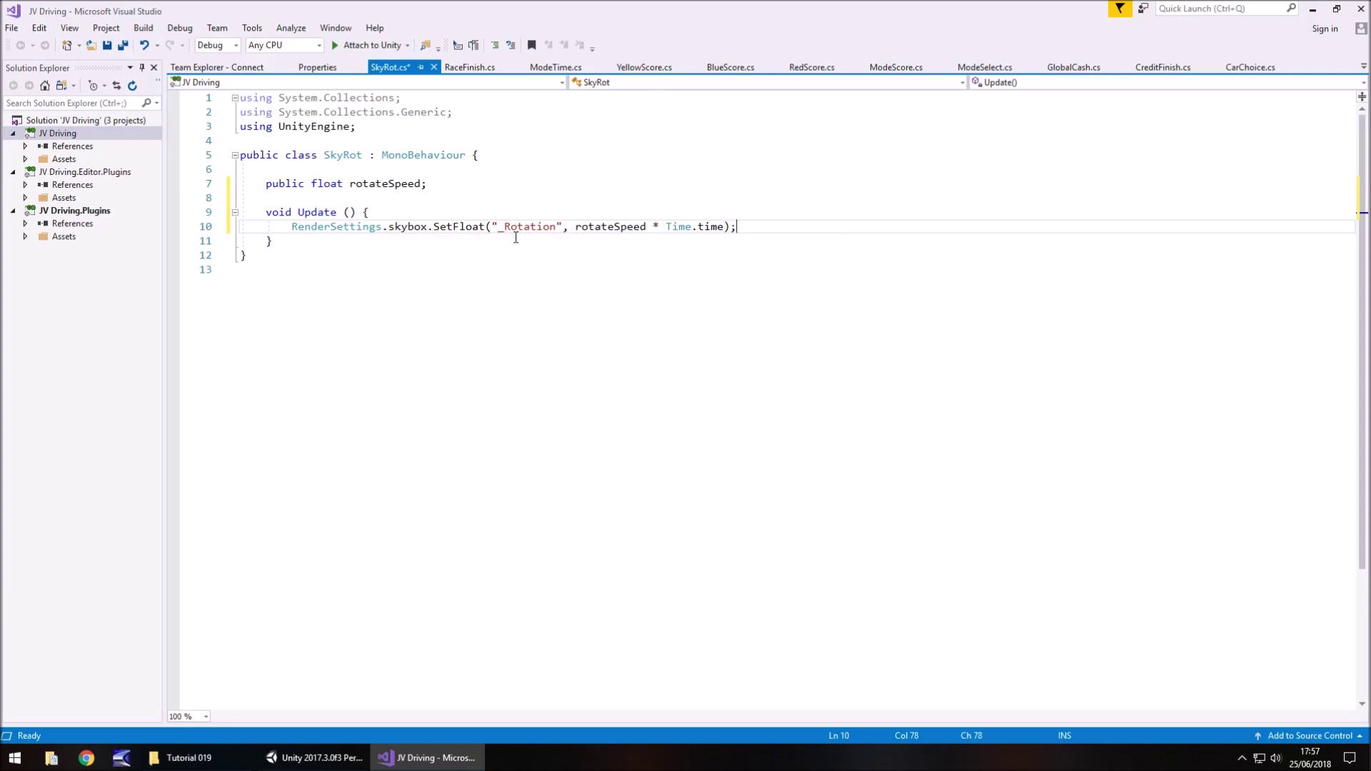
- Initialize rotateSpeed to 0.5f, save SkyRot, and return to Unity
{"action": "left_click", "coordinate": [422, 184]}
{"action": "type", "text": "= 0.5"}
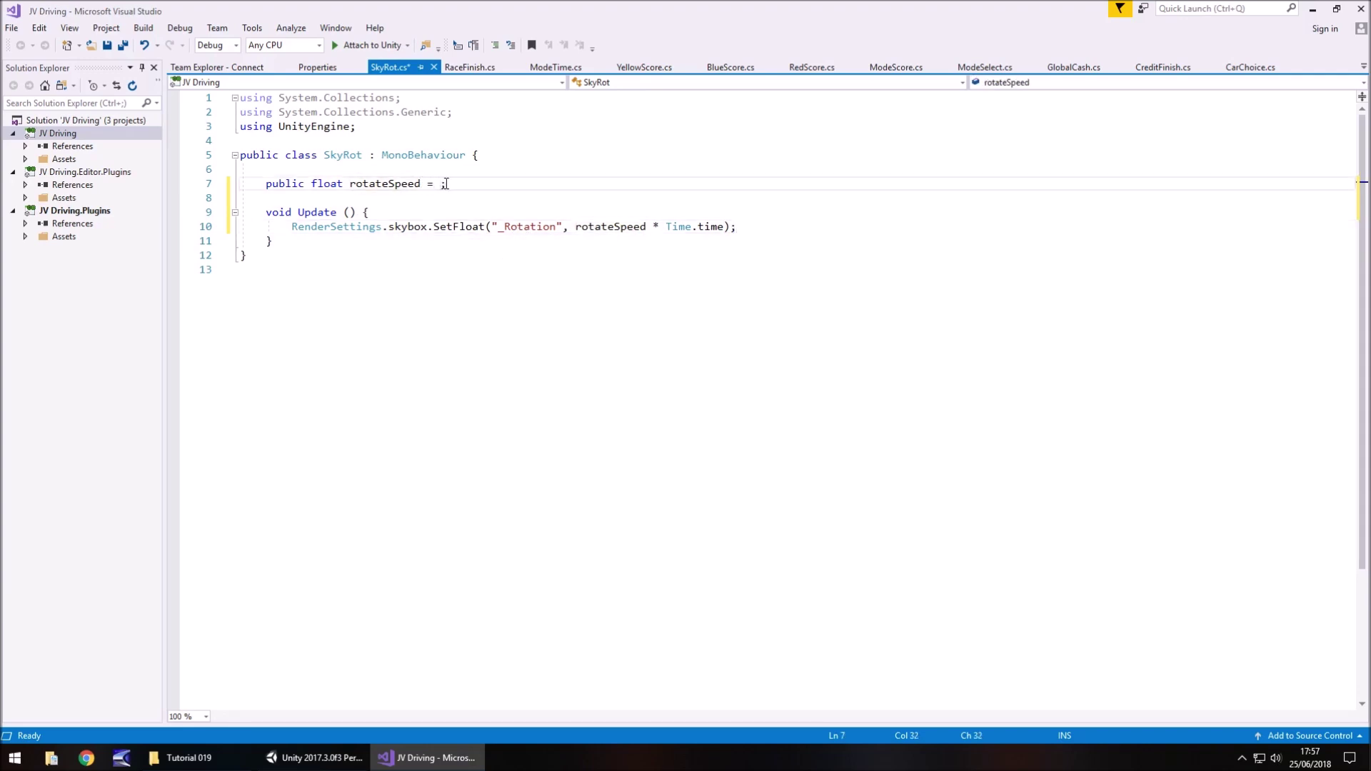
{"action": "type", "text": "f"}
{"action": "key", "text": "ctrl+s"}
{"action": "left_click", "coordinate": [314, 758]}
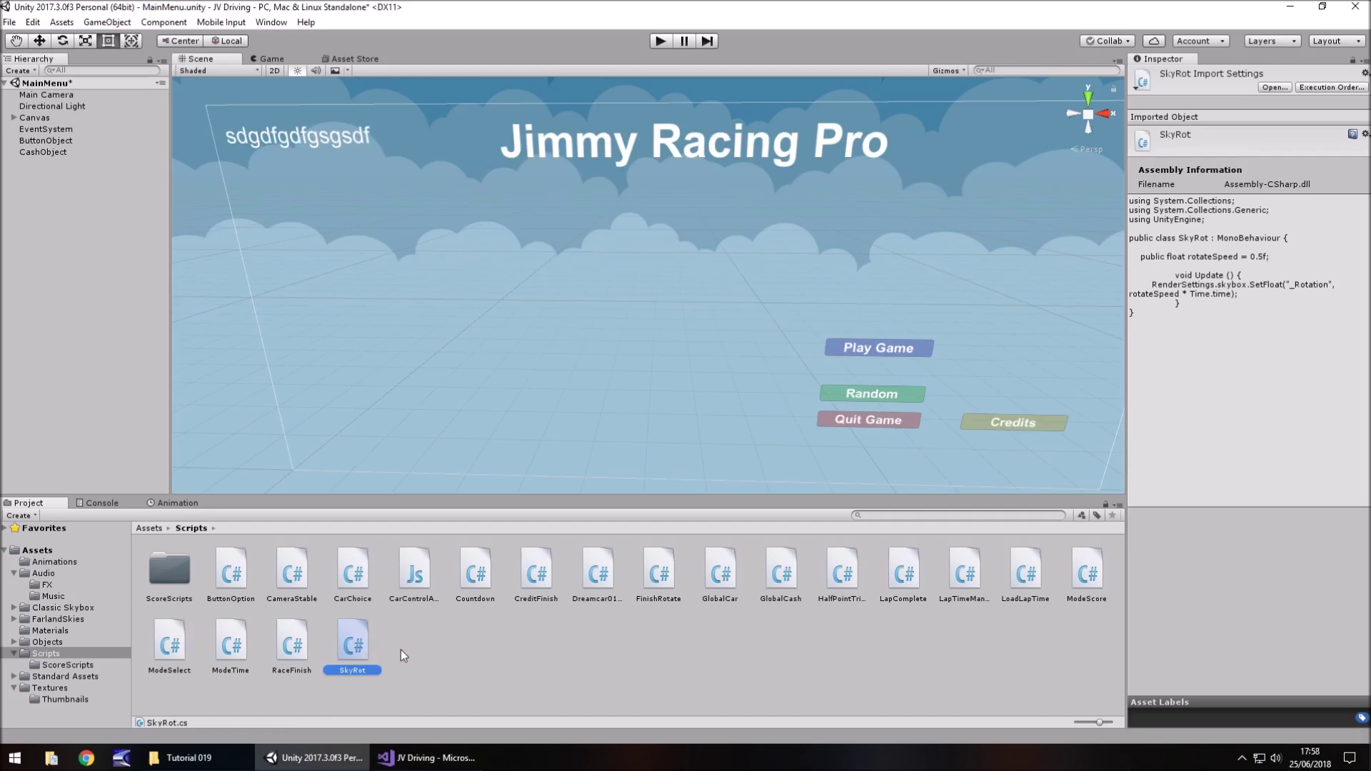
- Drag SkyRot onto ButtonObject, test-play the menu, and save the MainMenu scene
{"action": "left_click_drag", "start_coordinate": [355, 648], "coordinate": [47, 144]}
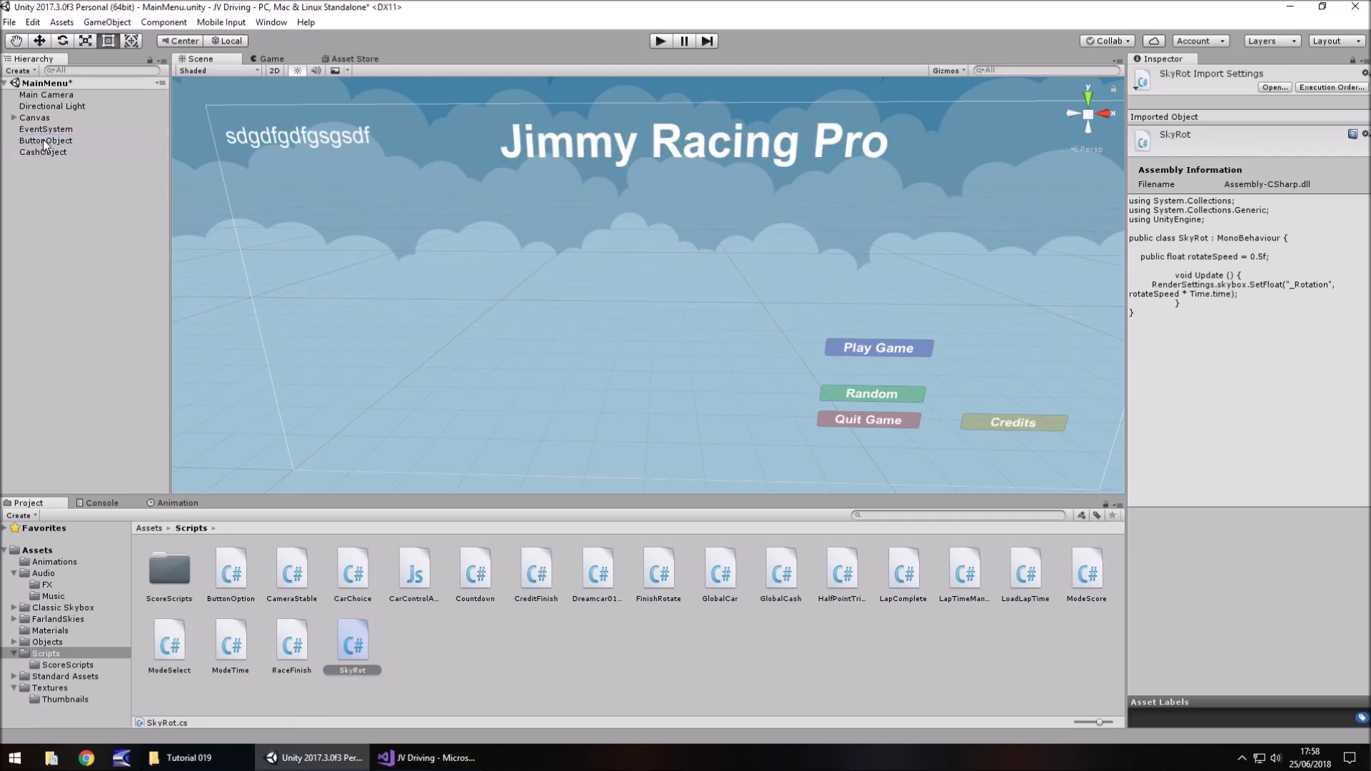
{"action": "left_click", "coordinate": [657, 41]}
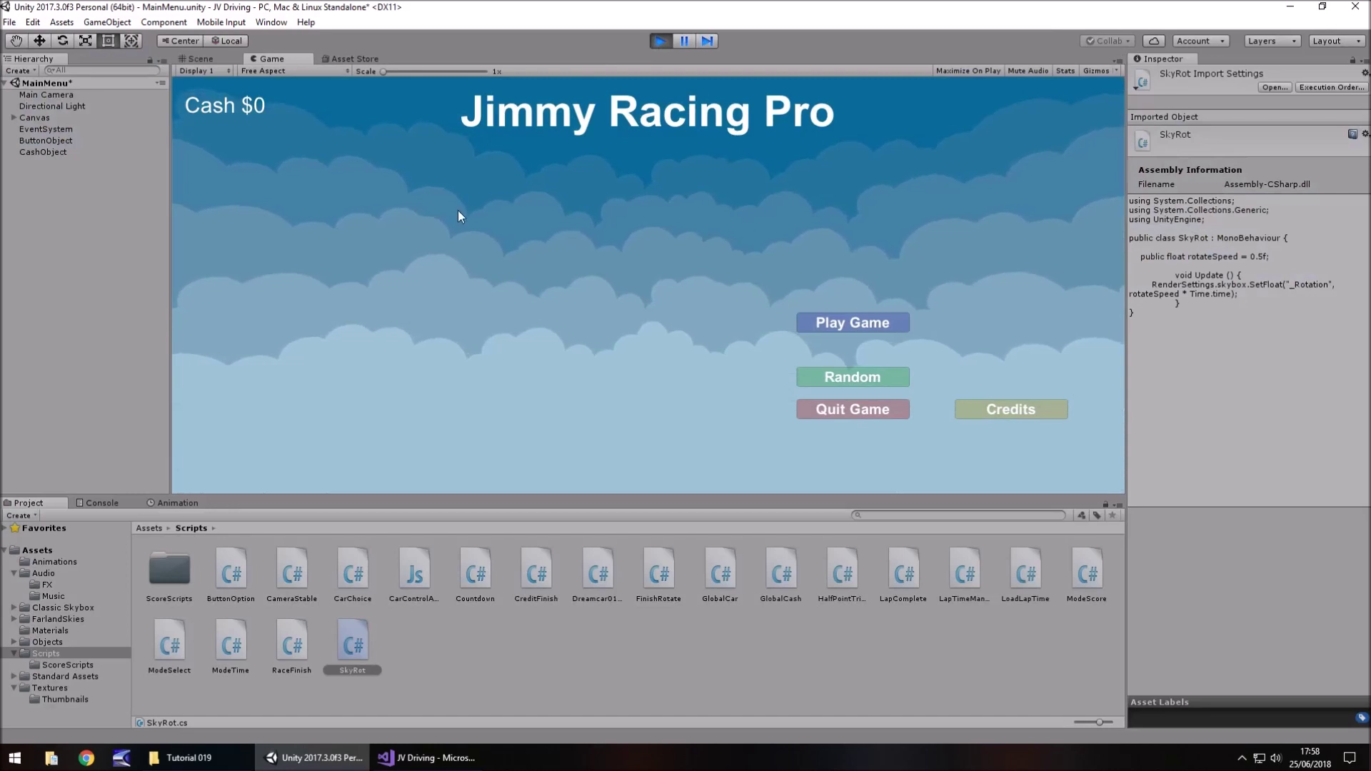
{"action": "left_click", "coordinate": [660, 41]}
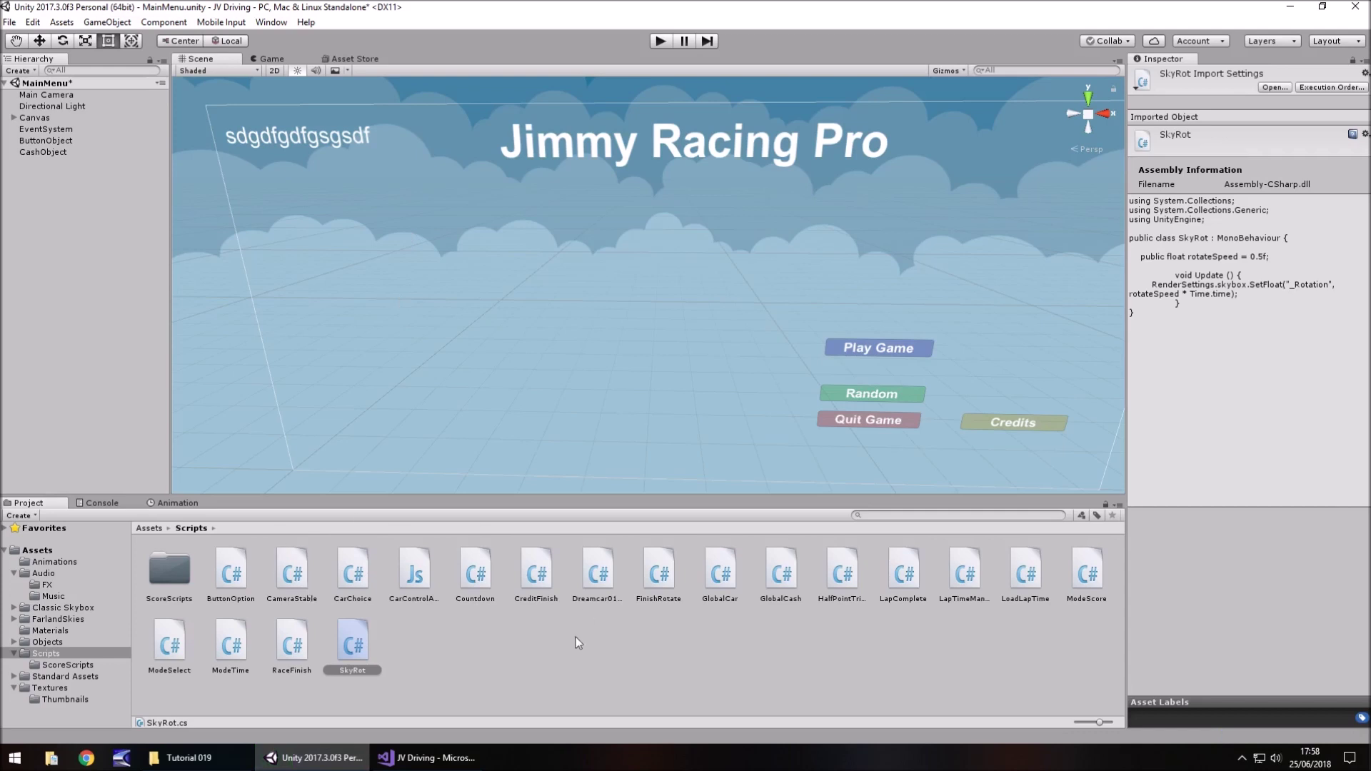
{"action": "left_click", "coordinate": [491, 658]}
{"action": "key", "text": "ctrl+s"}
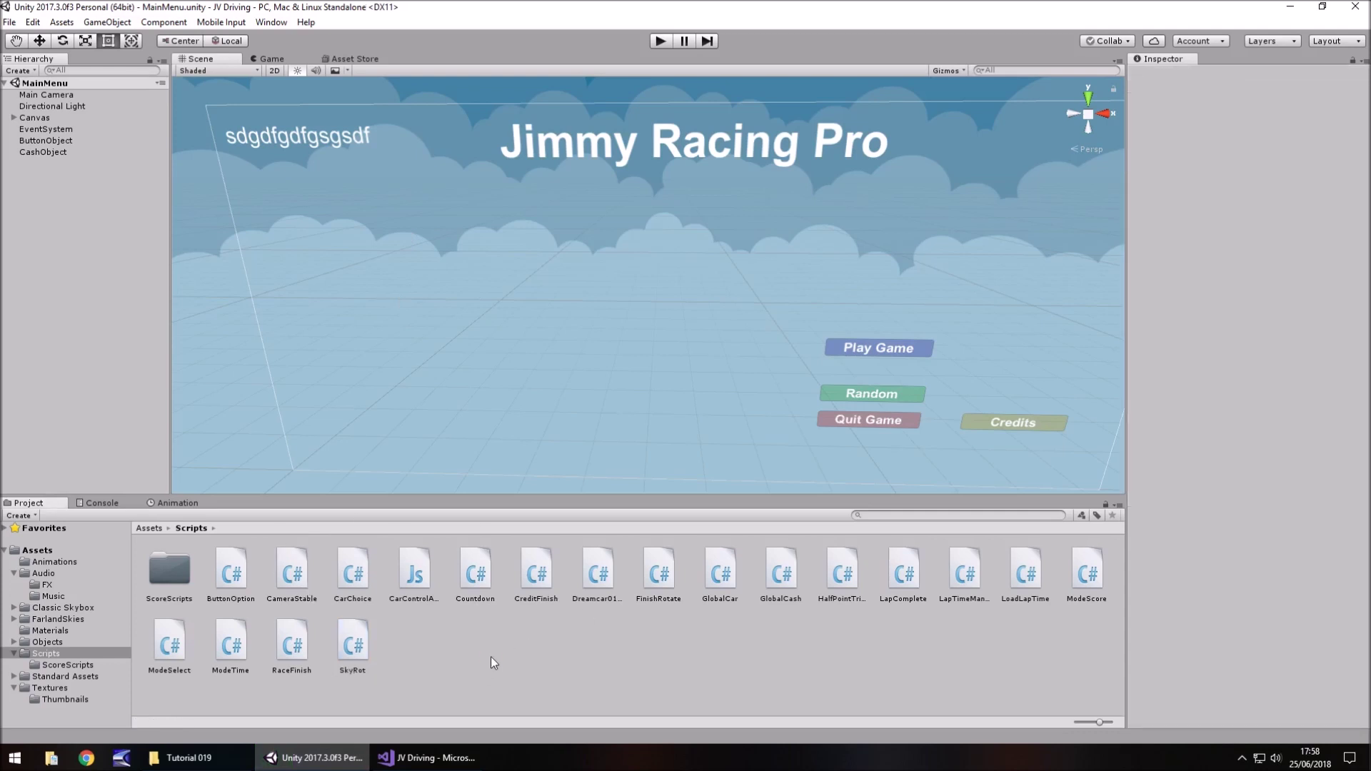
- Load RaceArea01, select RaceFinishTrigger, and open its RaceFinish script
{"action": "left_click", "coordinate": [38, 551]}
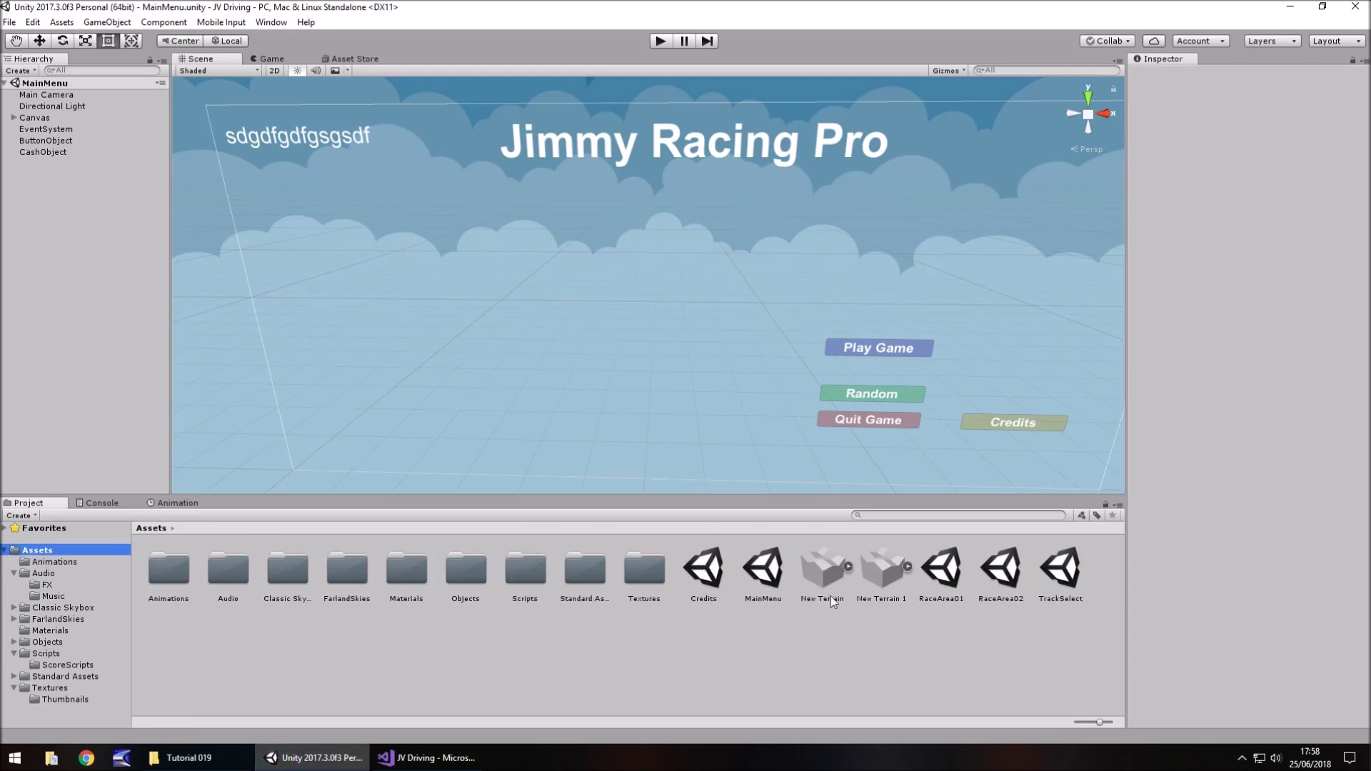
{"action": "double_click", "coordinate": [944, 570]}
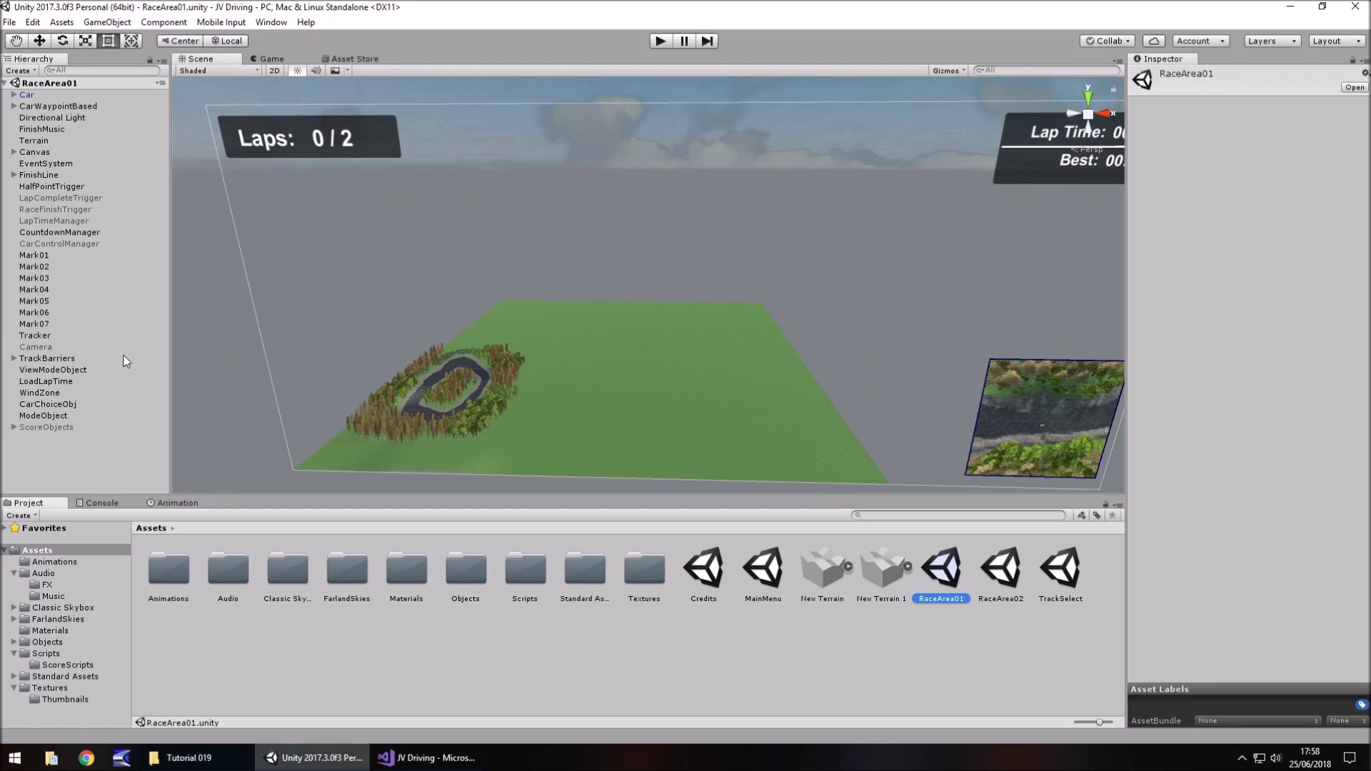
{"action": "double_click", "coordinate": [525, 571]}
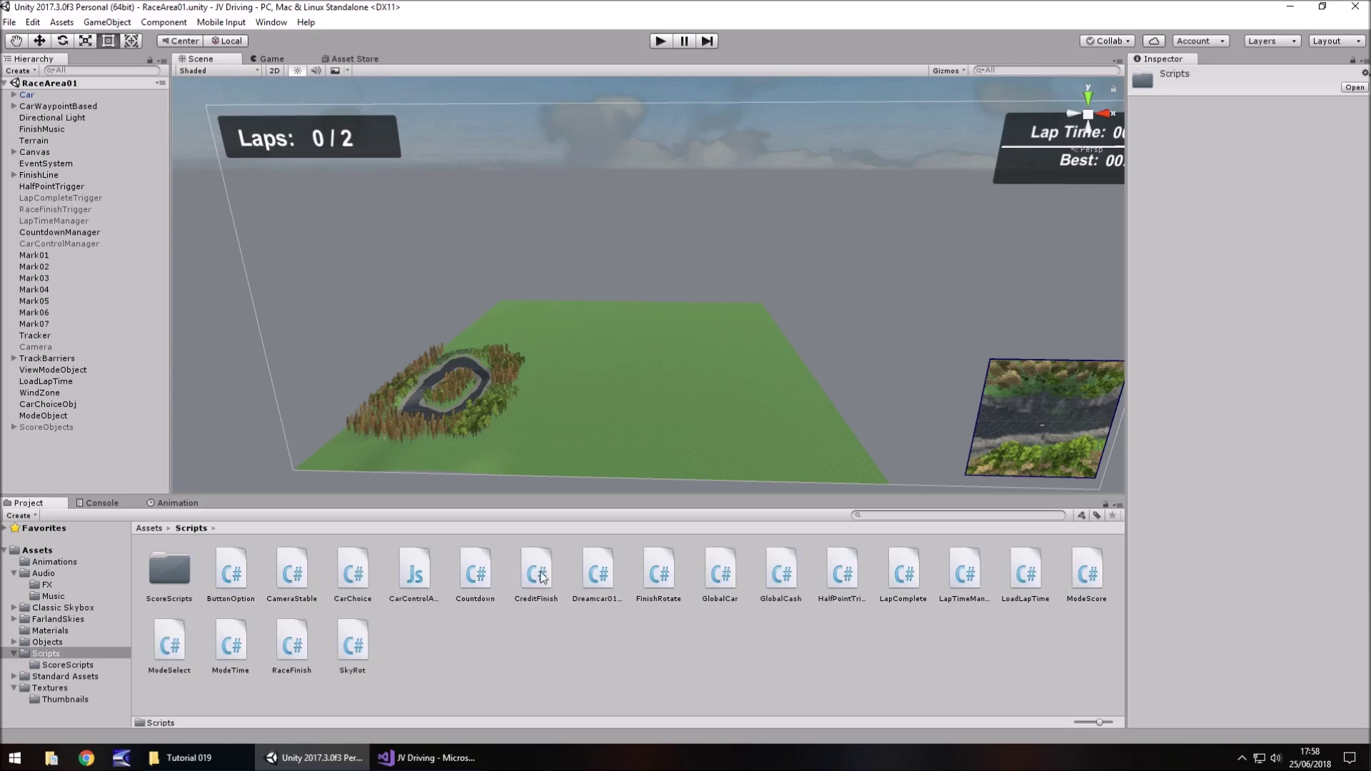
{"action": "double_click", "coordinate": [62, 210]}
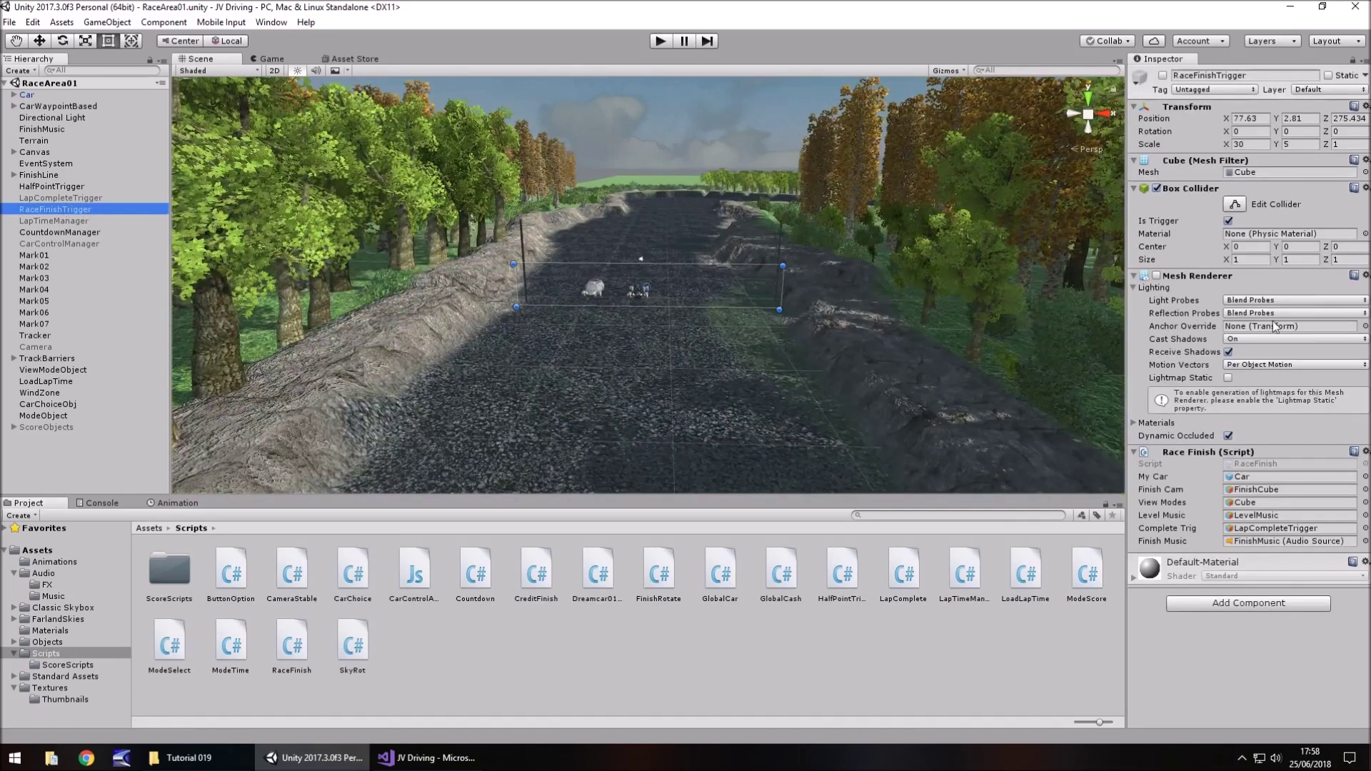
{"action": "left_click", "coordinate": [1264, 465]}
{"action": "double_click", "coordinate": [1264, 465]}
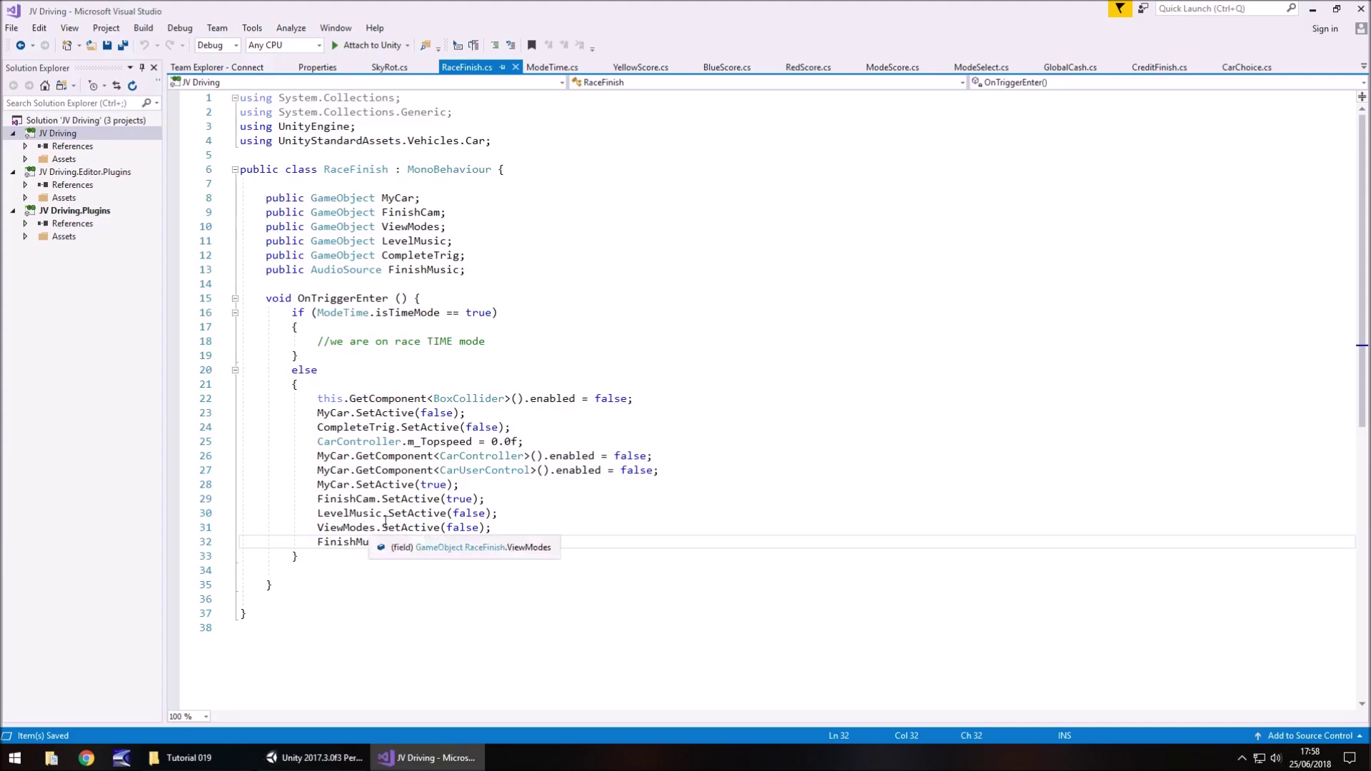
- Add 'GlobalCash.TotalCash += 100;' after the finish music call and save RaceFinish.cs
{"action": "key", "text": "Return"}
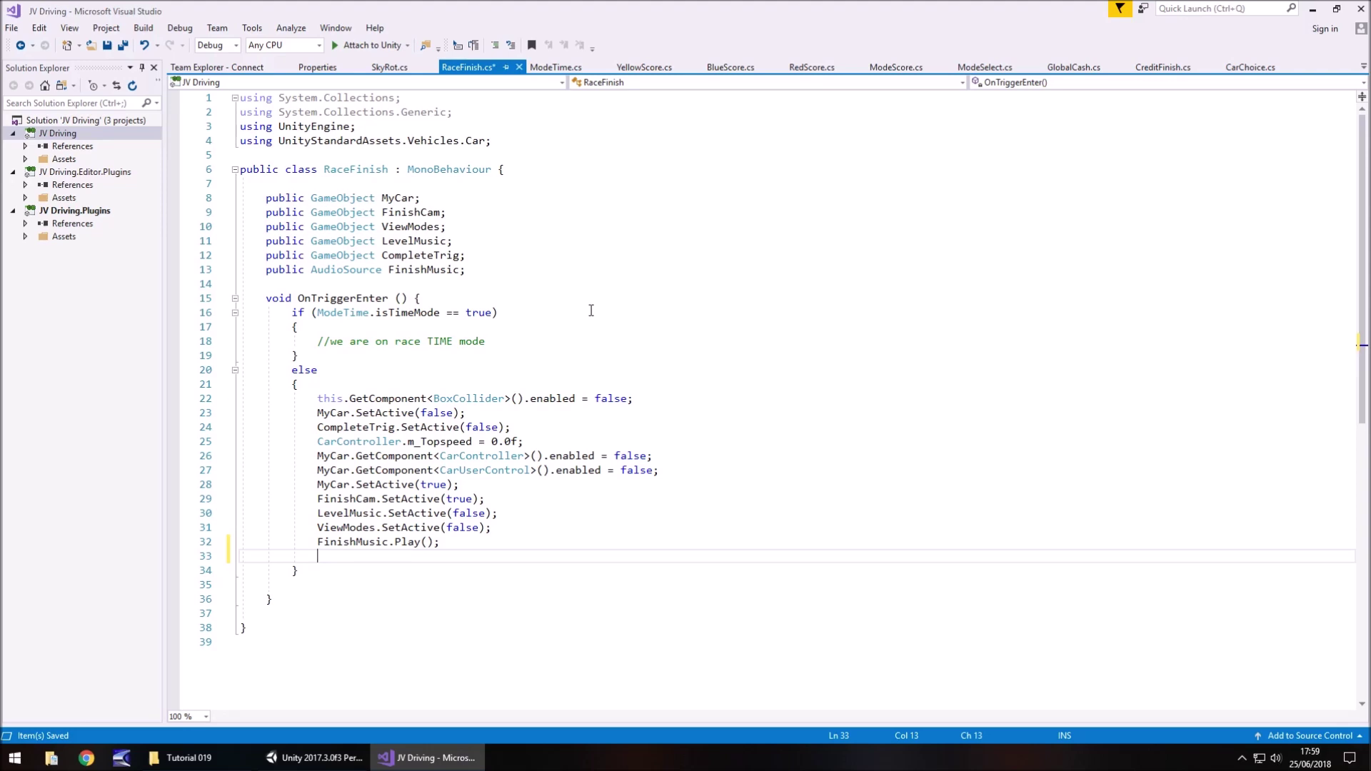
{"action": "type", "text": "Global"}
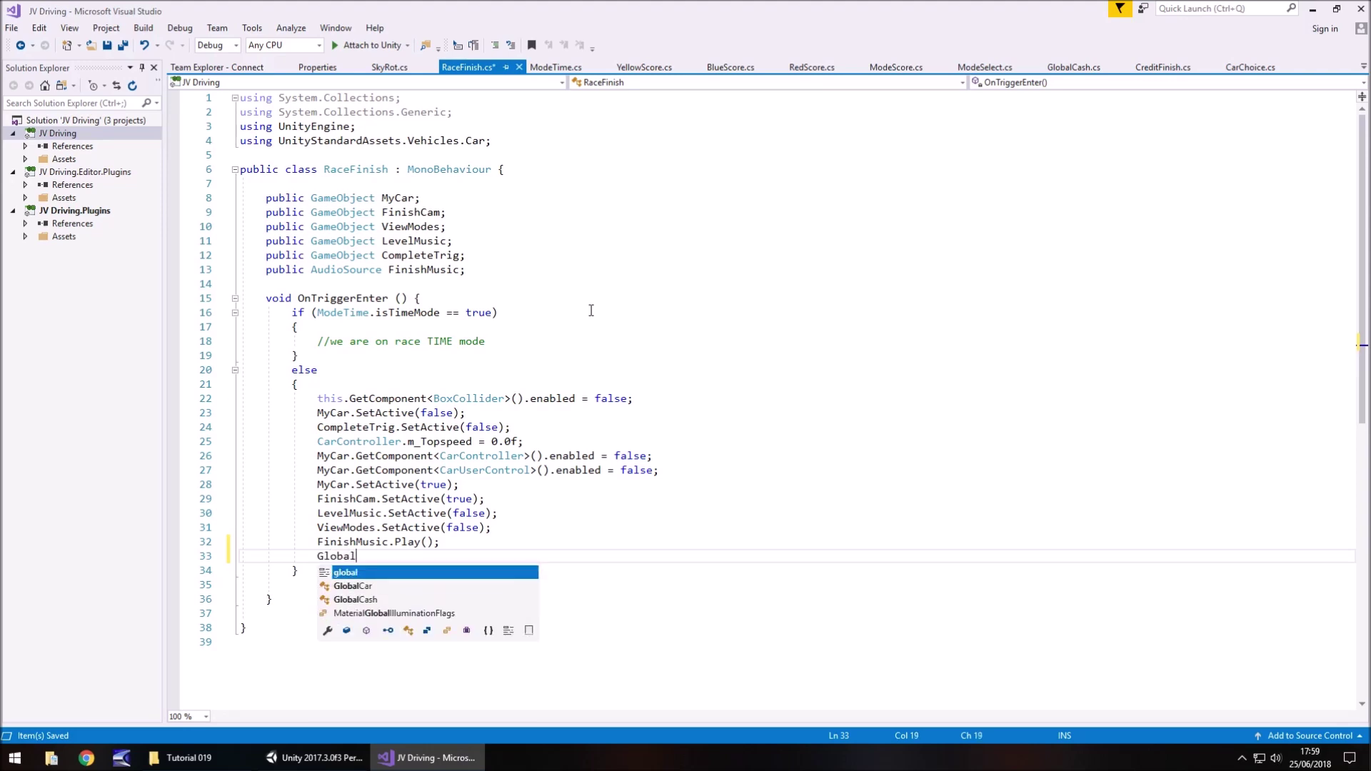
{"action": "type", "text": "Cash."}
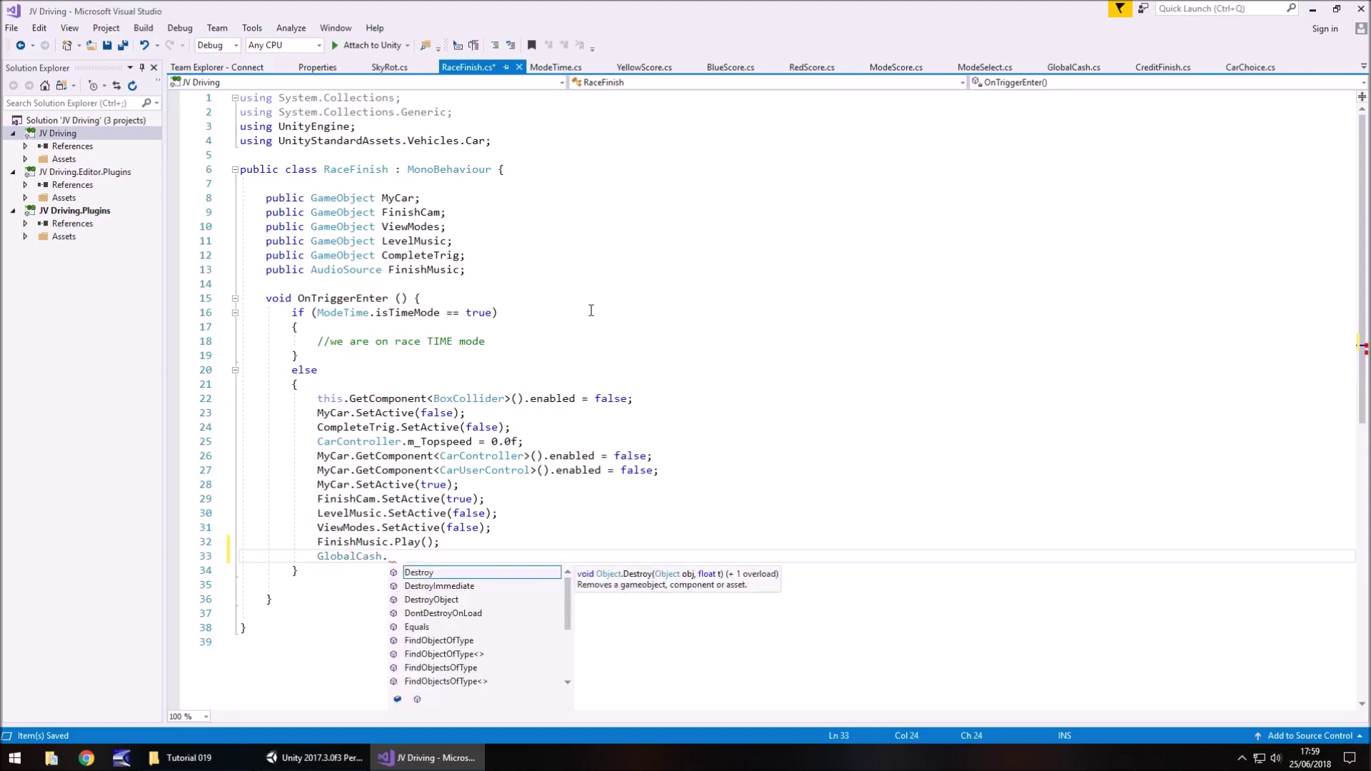
{"action": "type", "text": "T"}
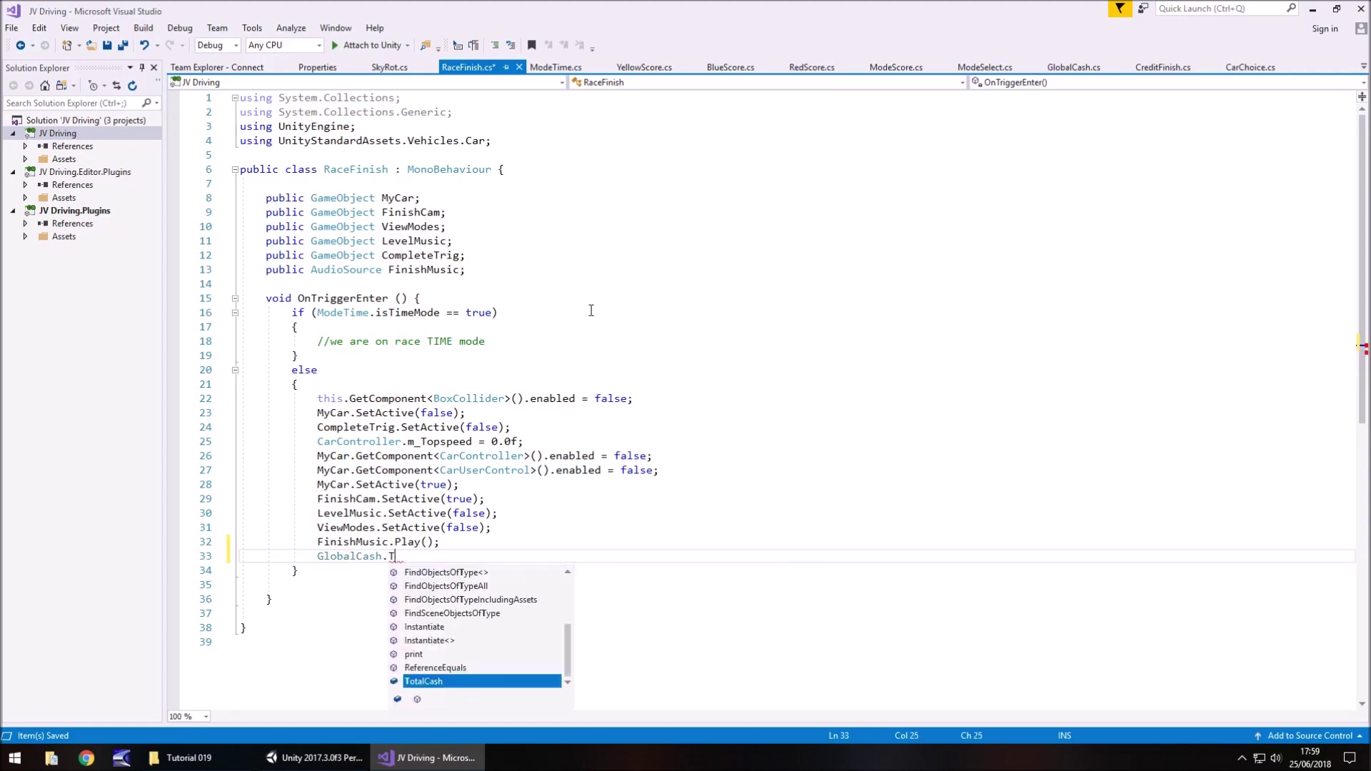
{"action": "type", "text": "otalCash "}
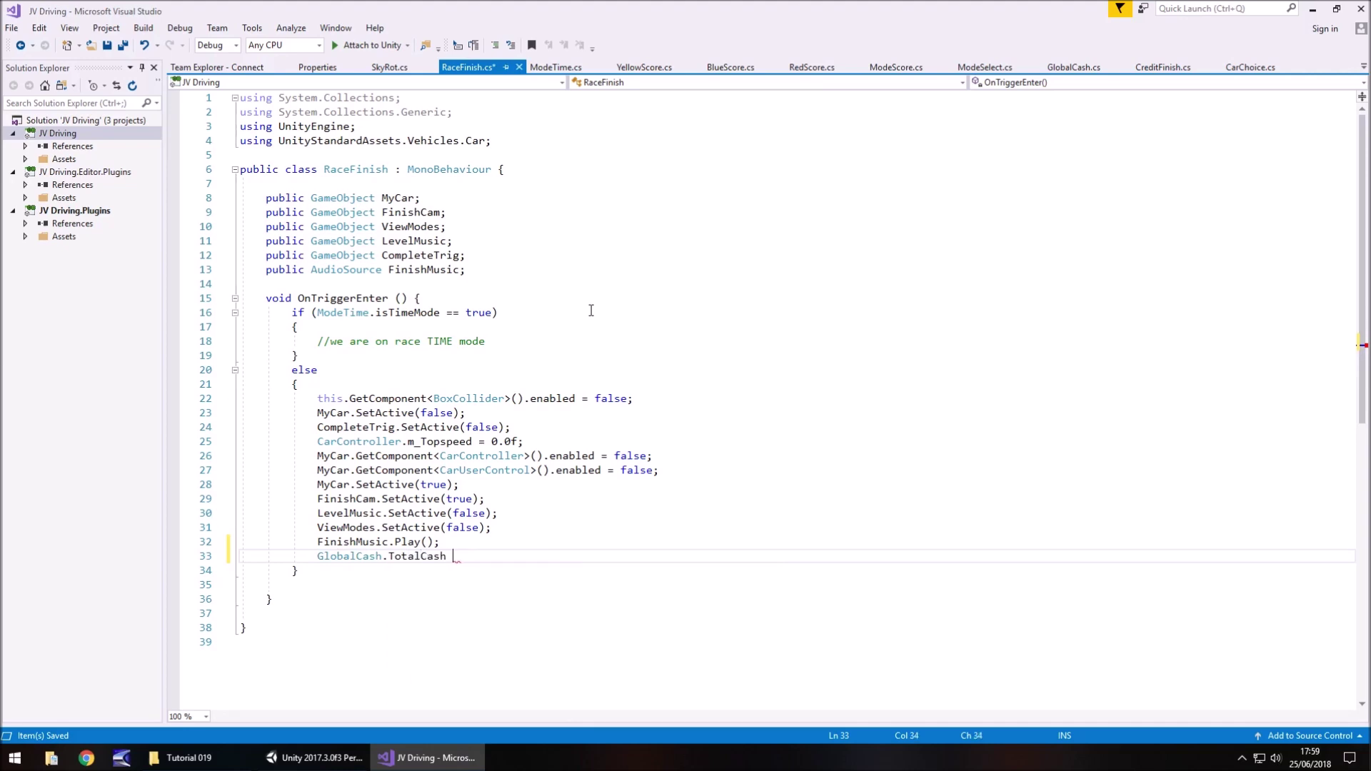
{"action": "type", "text": "+= 100;"}
{"action": "key", "text": "ctrl+s"}
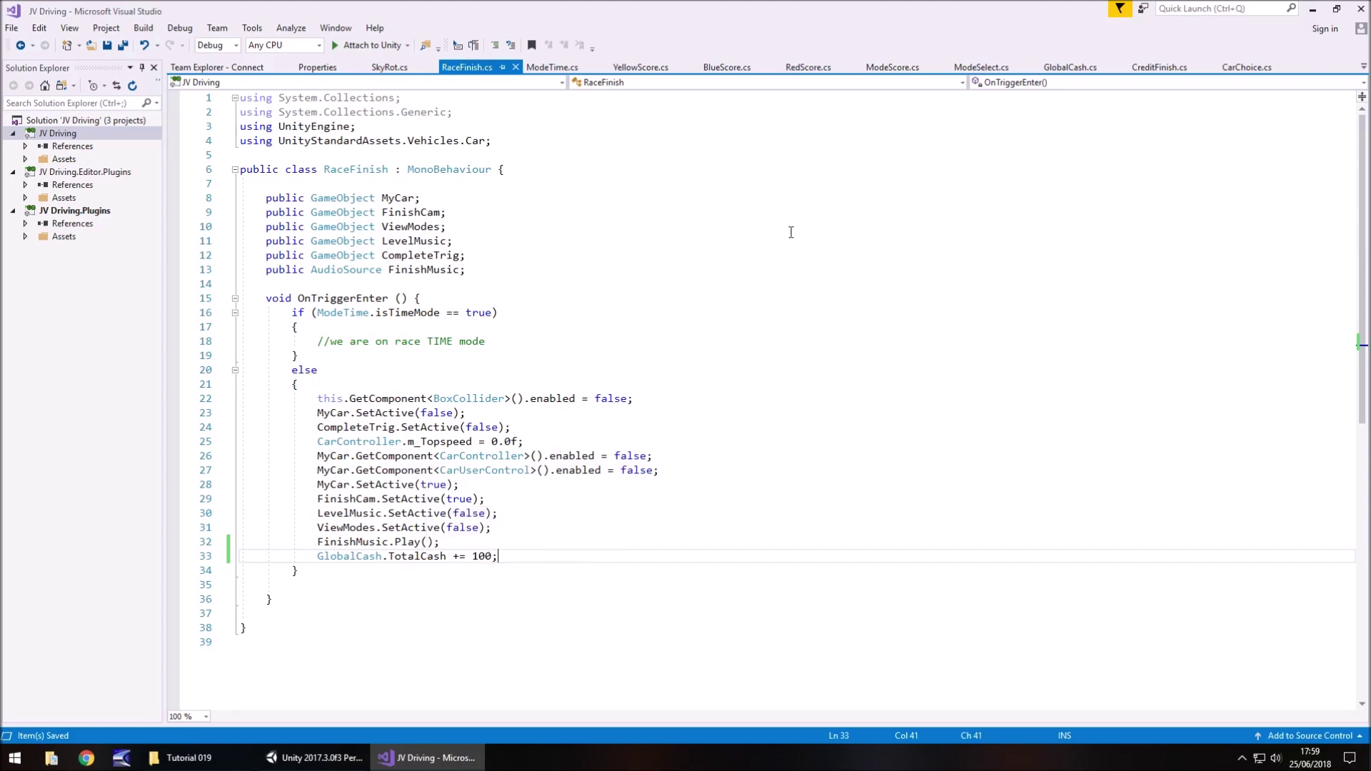
- Look over the GlobalCash and SkyRot scripts, then go back to RaceFinish.cs
{"action": "left_click", "coordinate": [1070, 66]}
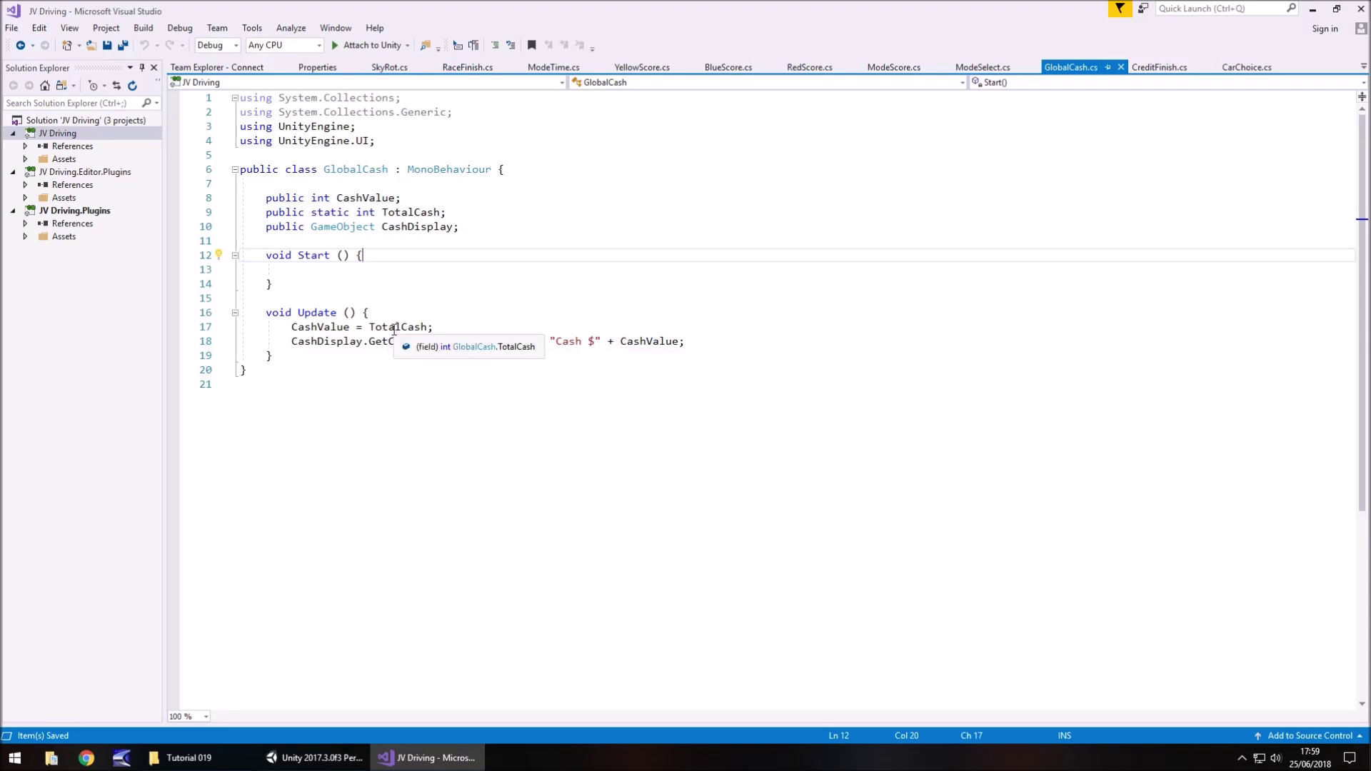
{"action": "left_click", "coordinate": [711, 341]}
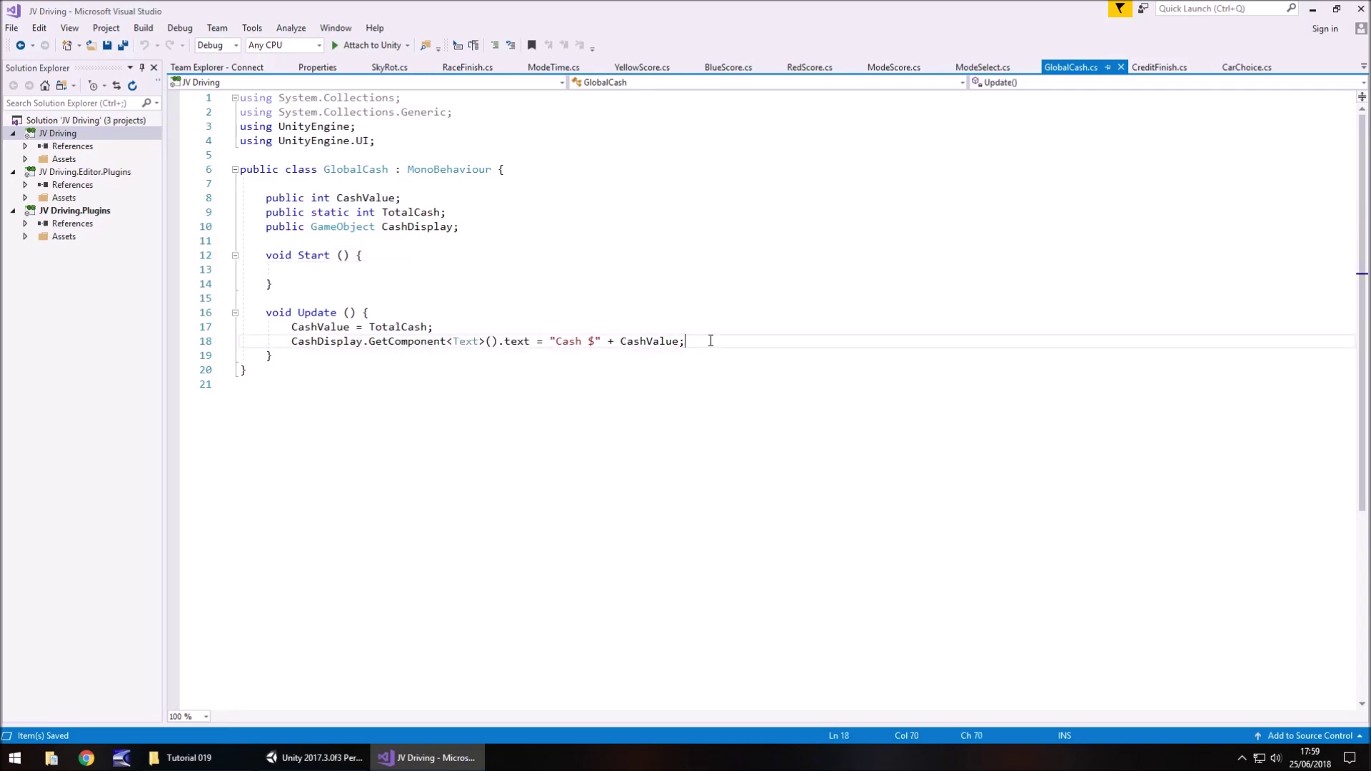
{"action": "left_click", "coordinate": [396, 72]}
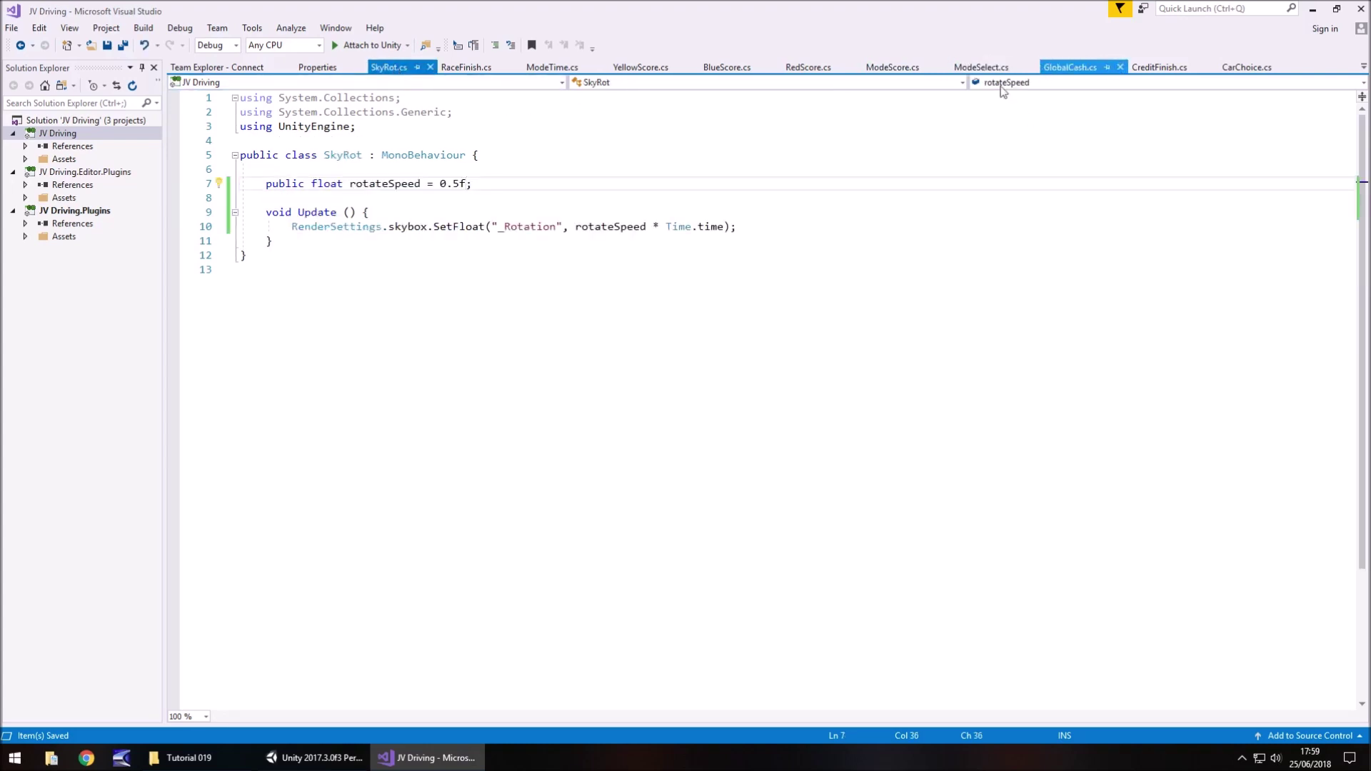
{"action": "left_click", "coordinate": [465, 64]}
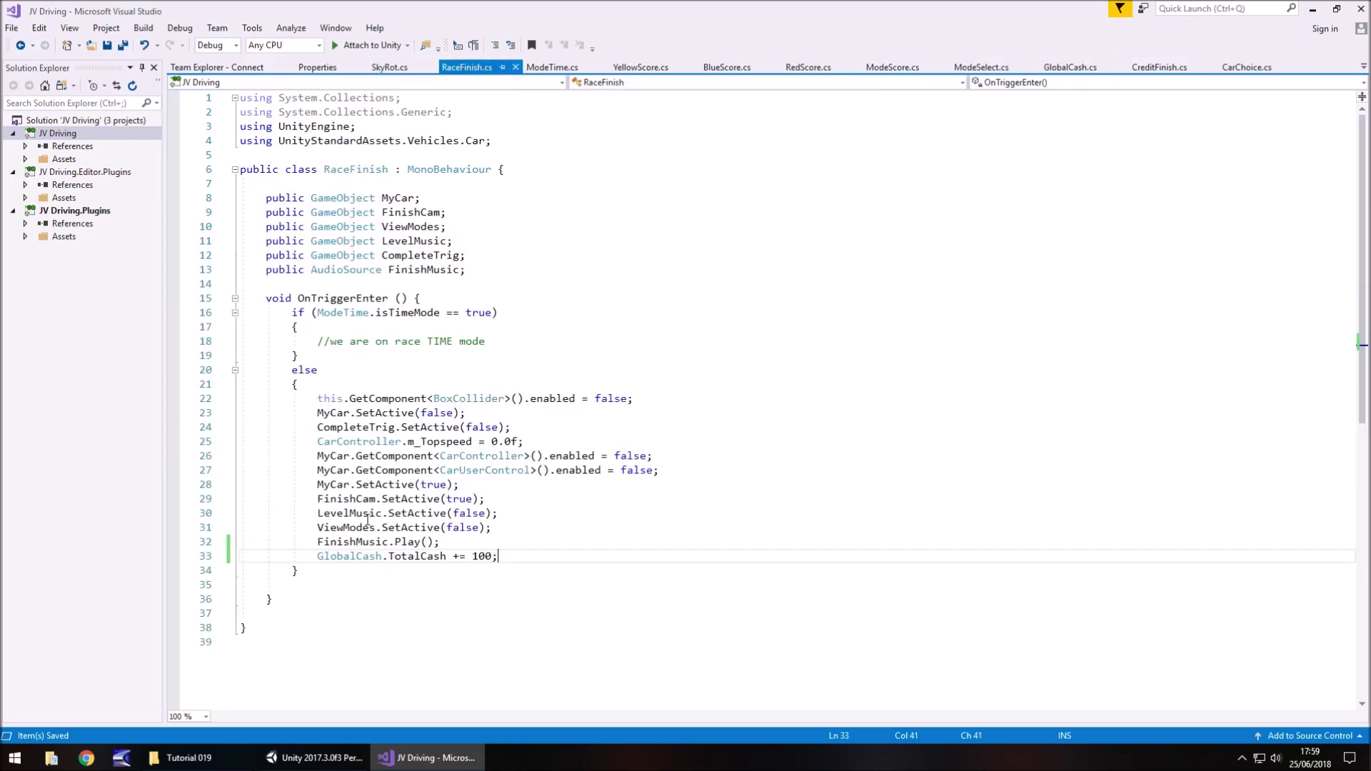
- Add PlayerPrefs.SetInt("SavedCash", GlobalCash.TotalCash); on line 34 and save
{"action": "key", "text": "Return"}
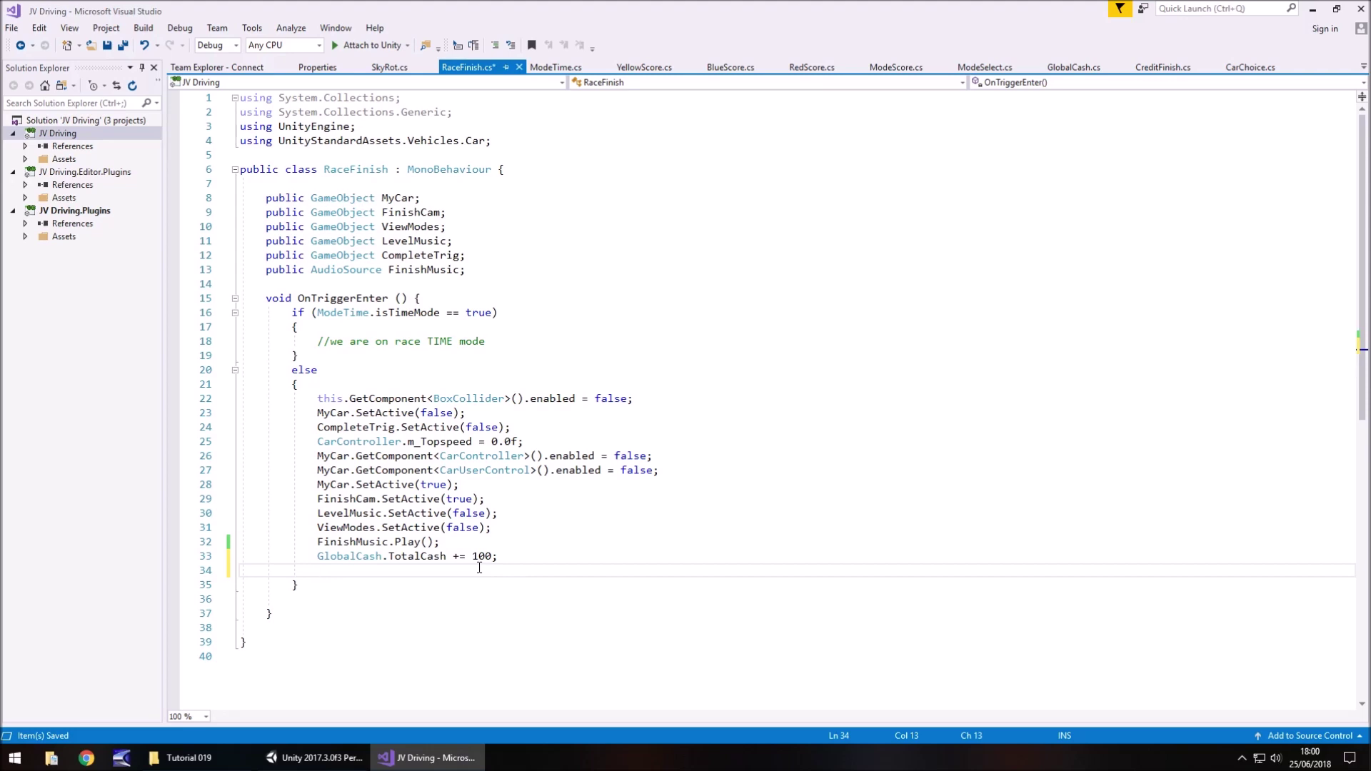
{"action": "type", "text": "PlayerP"}
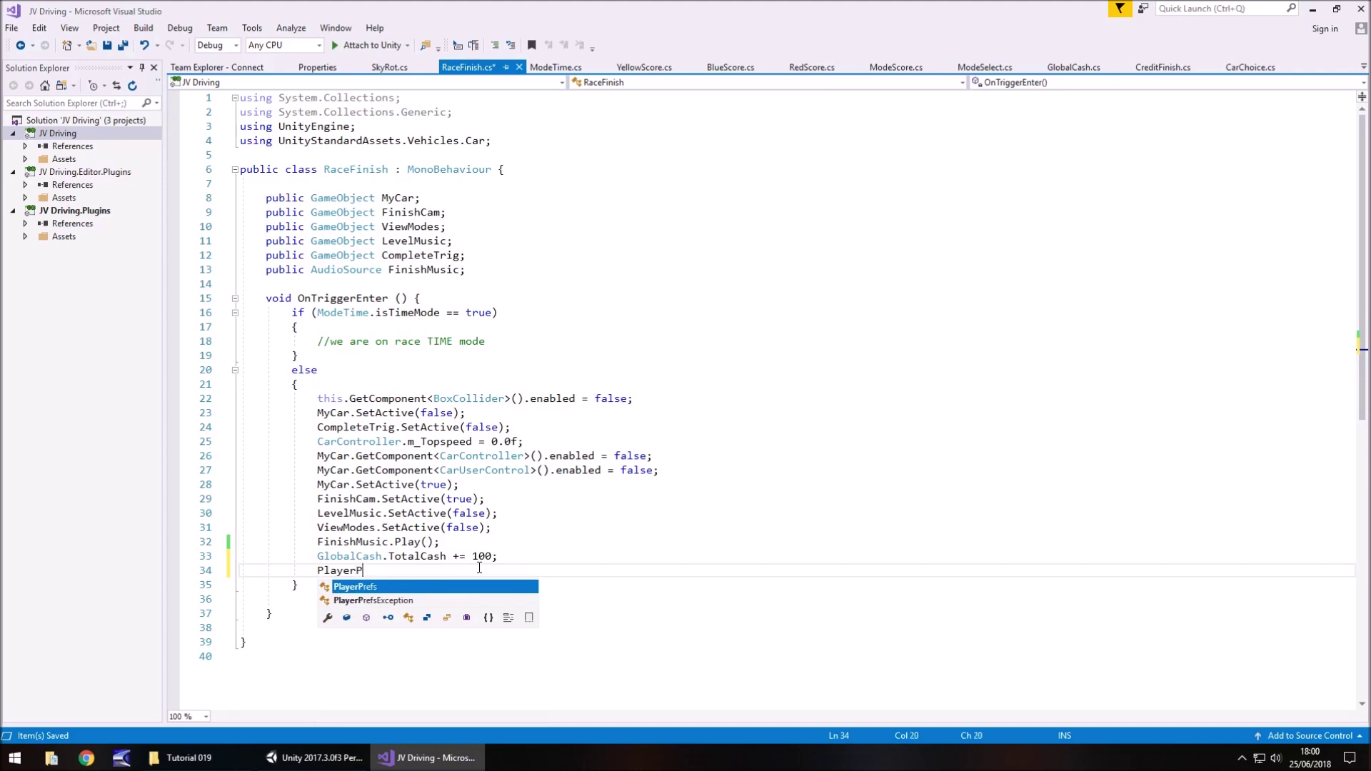
{"action": "type", "text": "refs."}
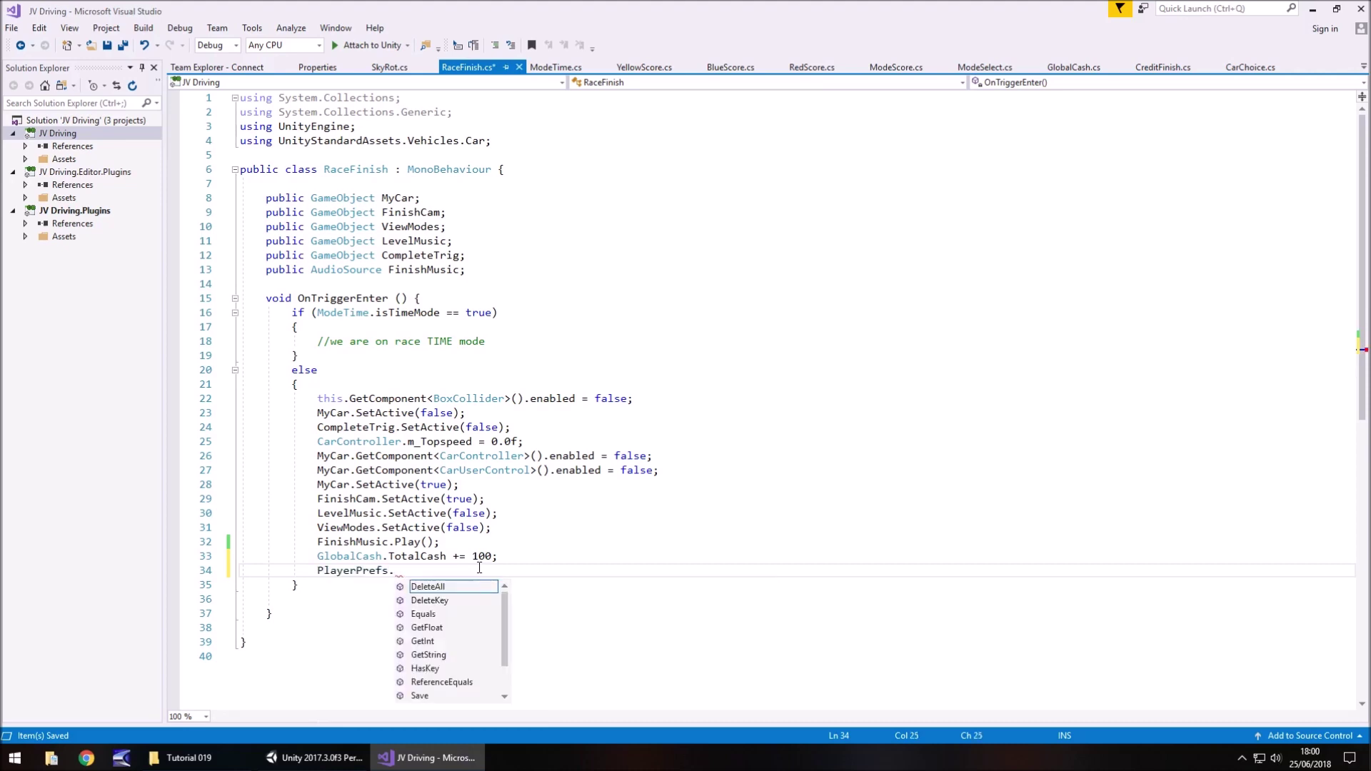
{"action": "type", "text": "Set"}
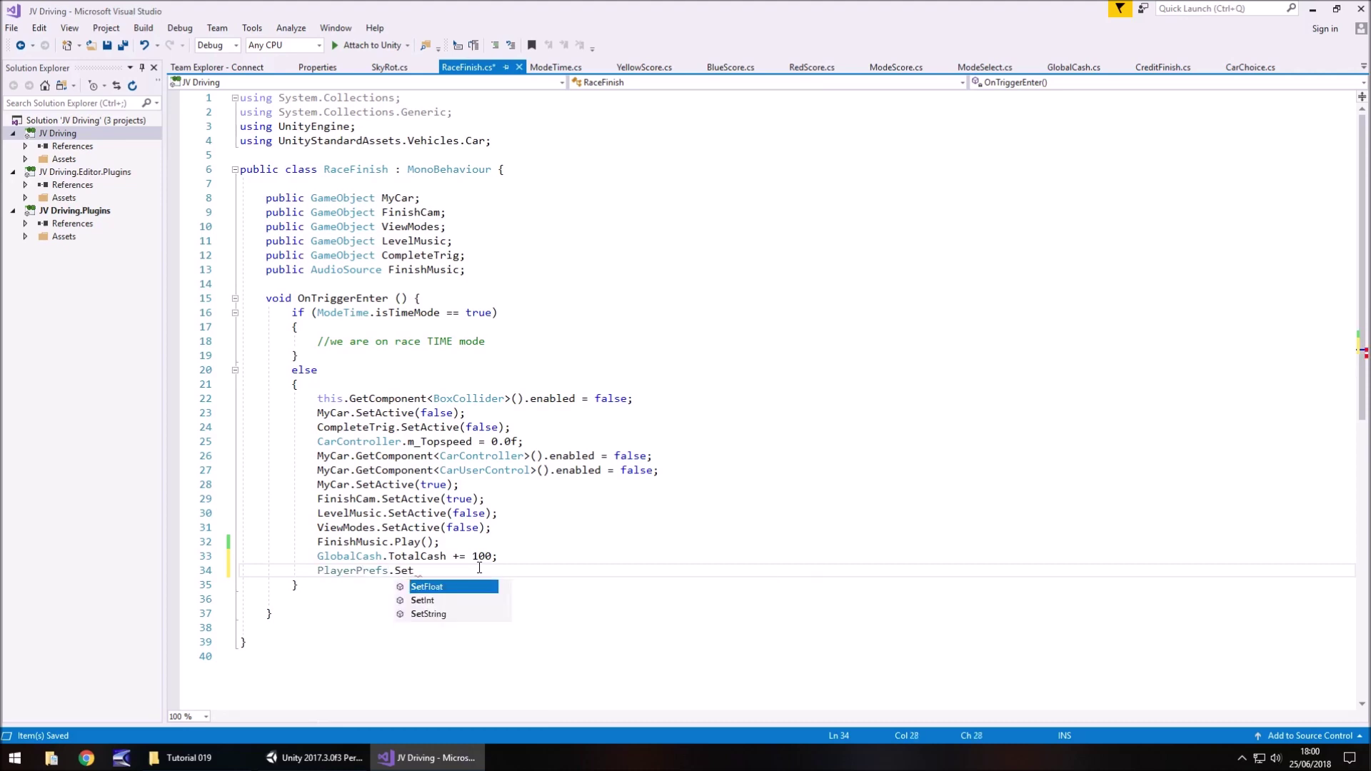
{"action": "type", "text": "Int"}
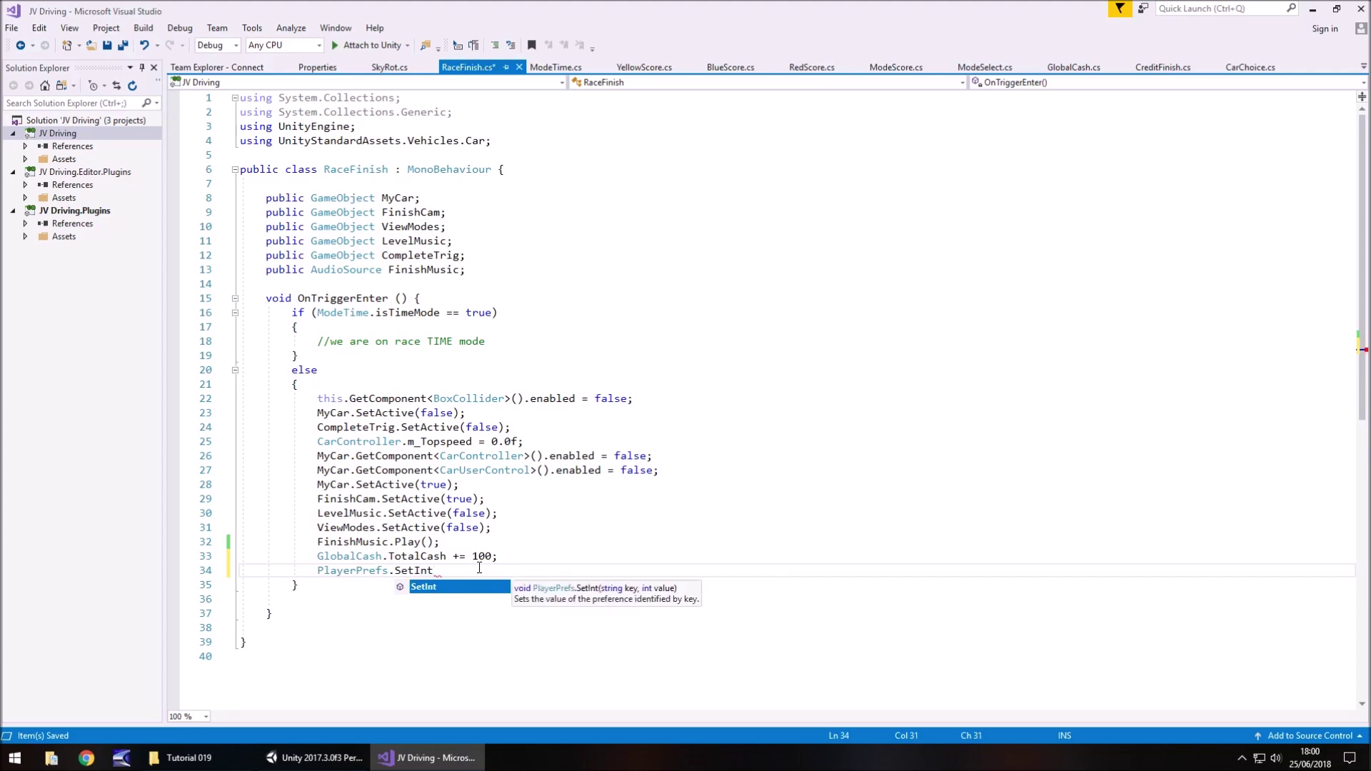
{"action": "type", "text": "("}
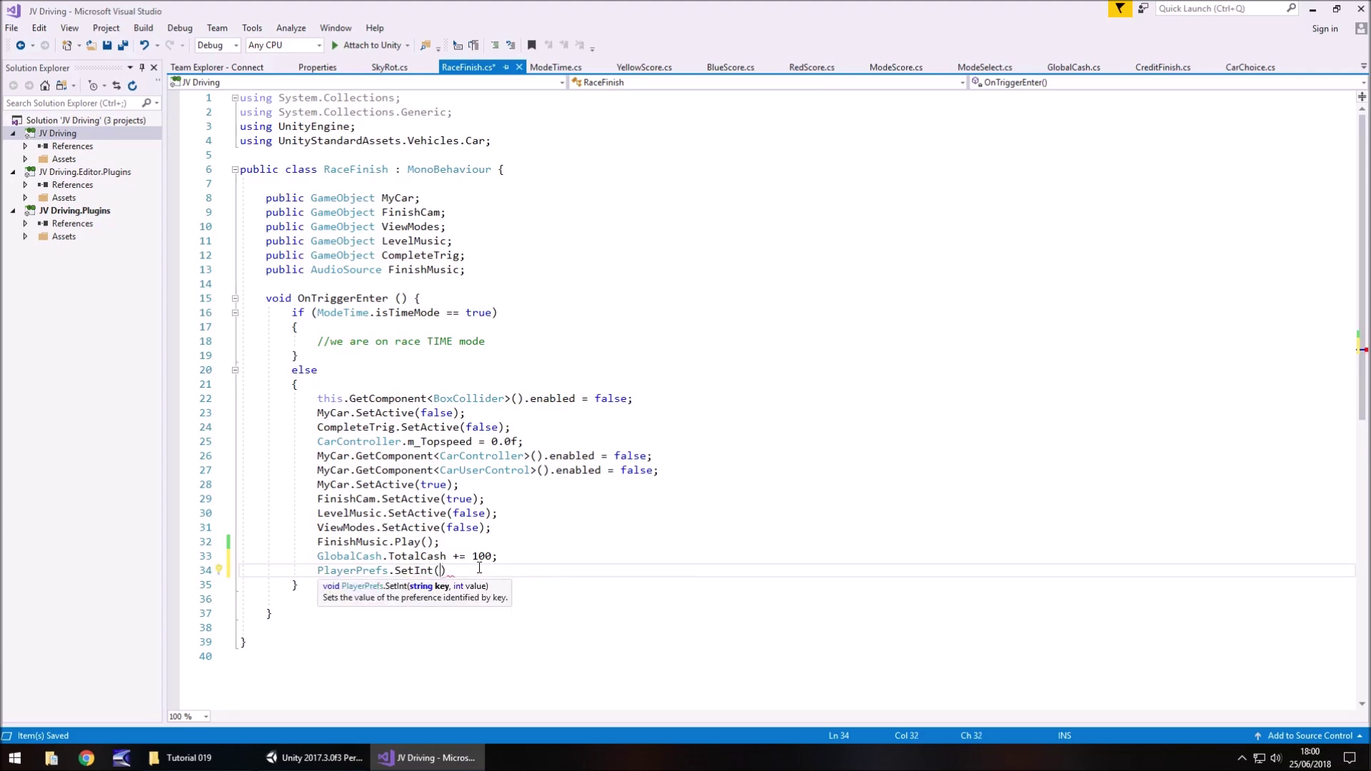
{"action": "type", "text": "\"SavedCarsh"}
{"action": "key", "text": "Right"}
{"action": "type", "text": ","}
{"action": "type", "text": " Global"}
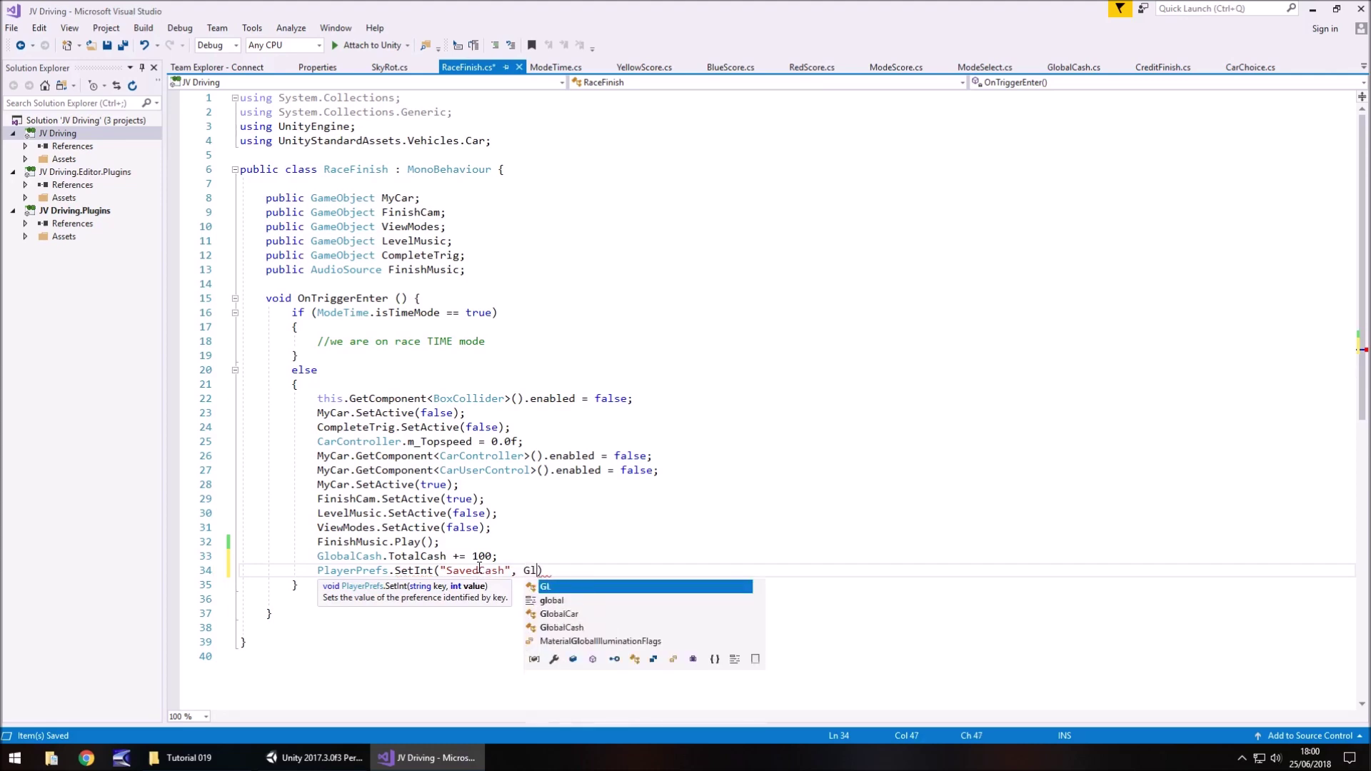
{"action": "type", "text": "Cash."}
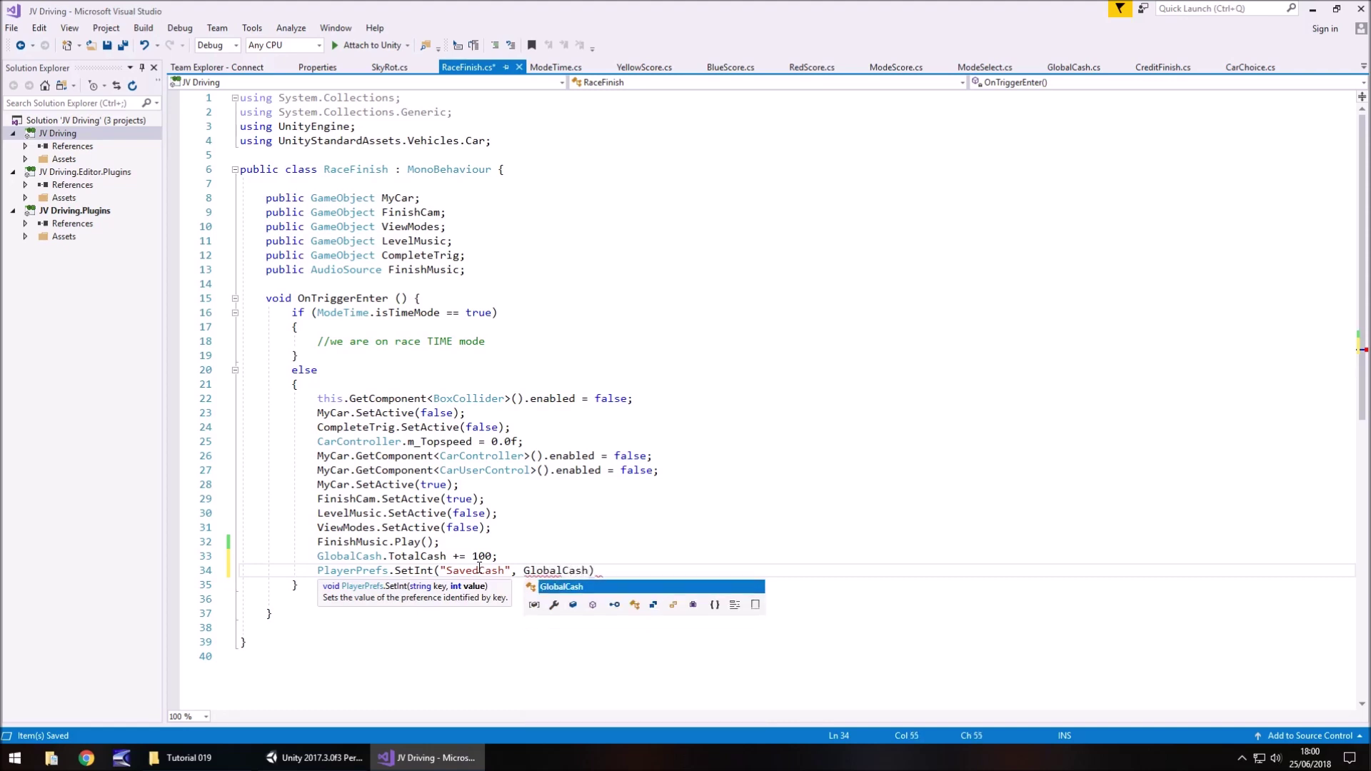
{"action": "type", "text": "TotalCas"}
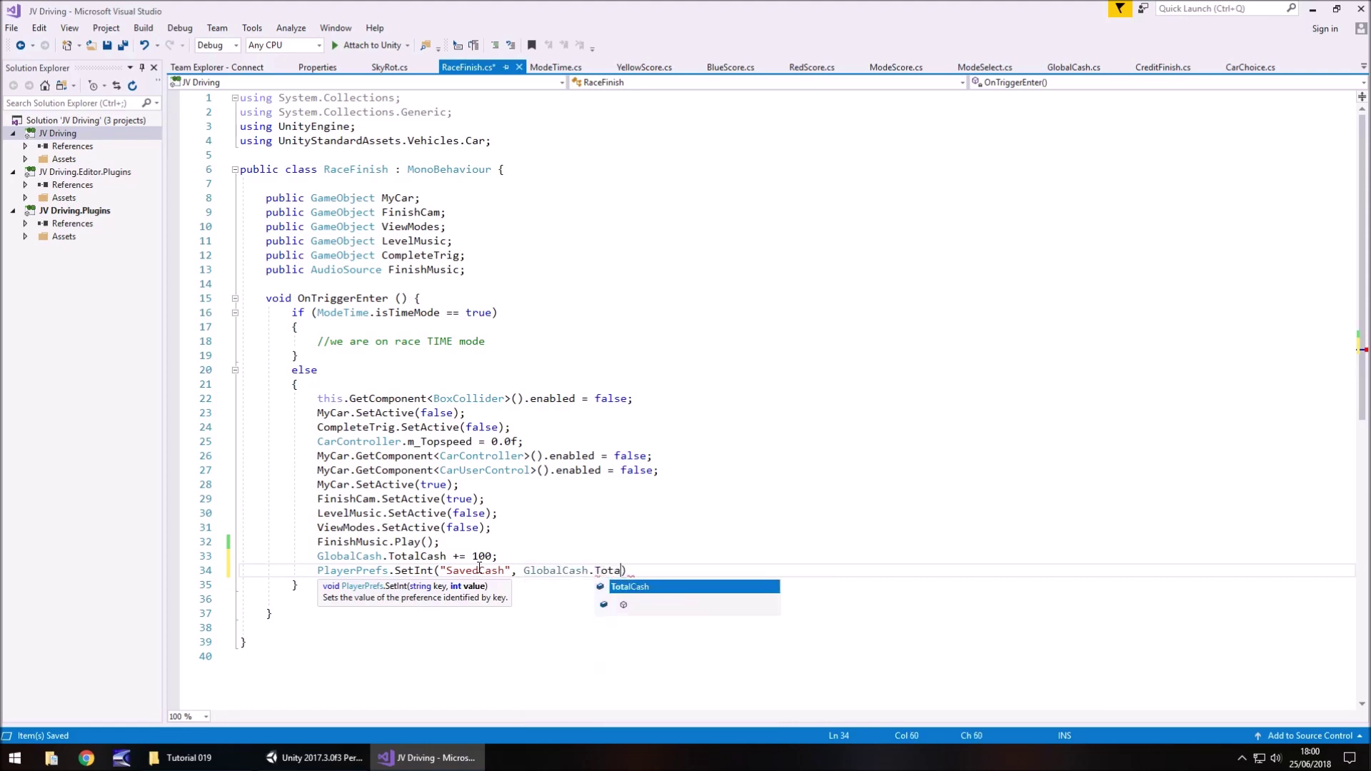
{"action": "type", "text": "h;"}
{"action": "key", "text": "BackSpace"}
{"action": "type", "text": ");"}
{"action": "key", "text": "ctrl+s"}
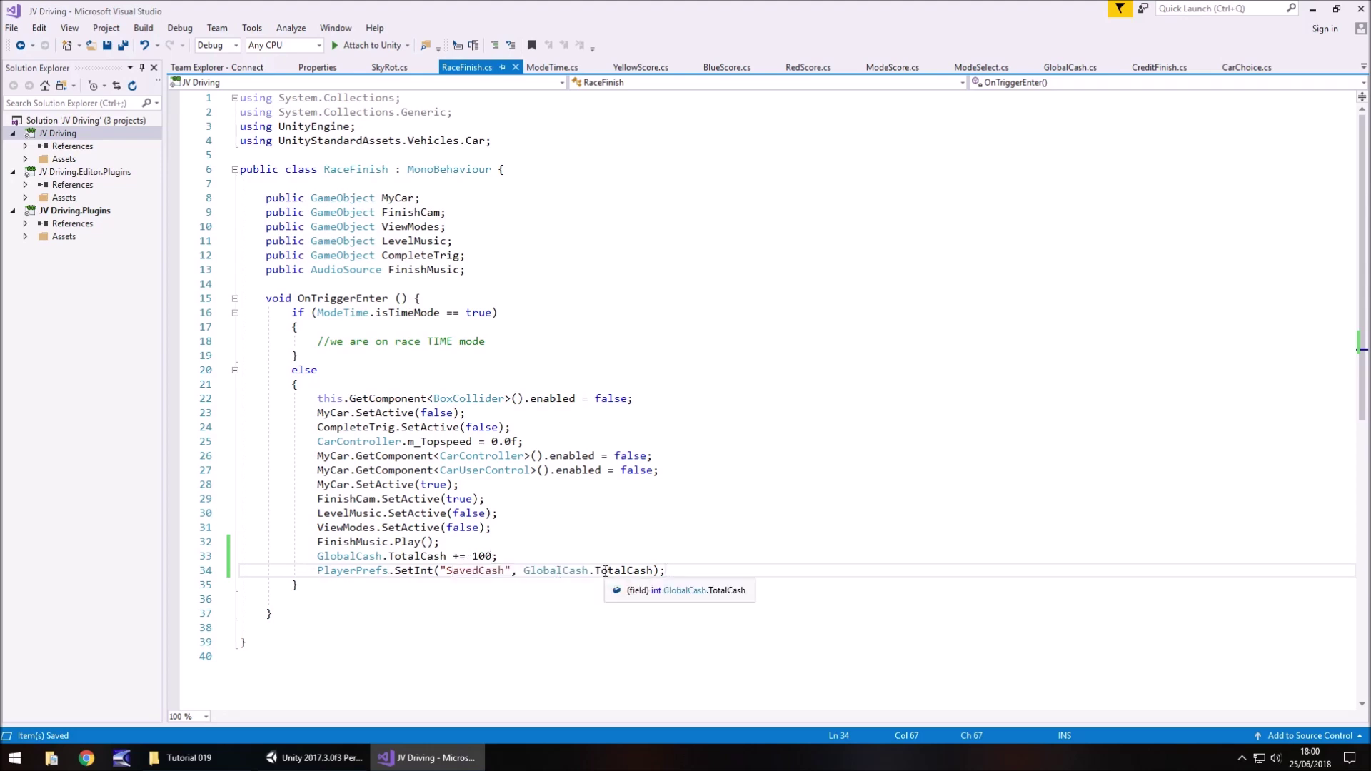
{"action": "left_click_drag", "start_coordinate": [439, 569], "coordinate": [511, 572]}
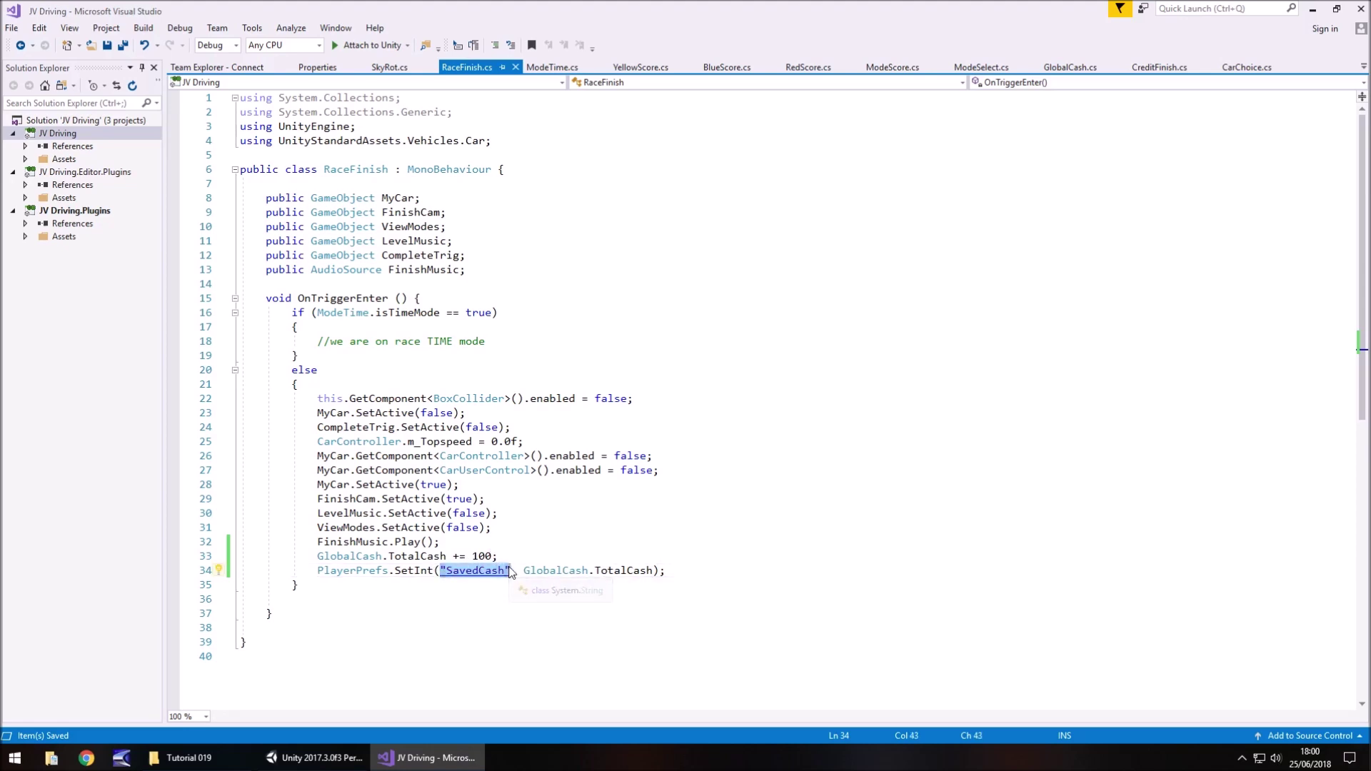
{"action": "left_click", "coordinate": [457, 535]}
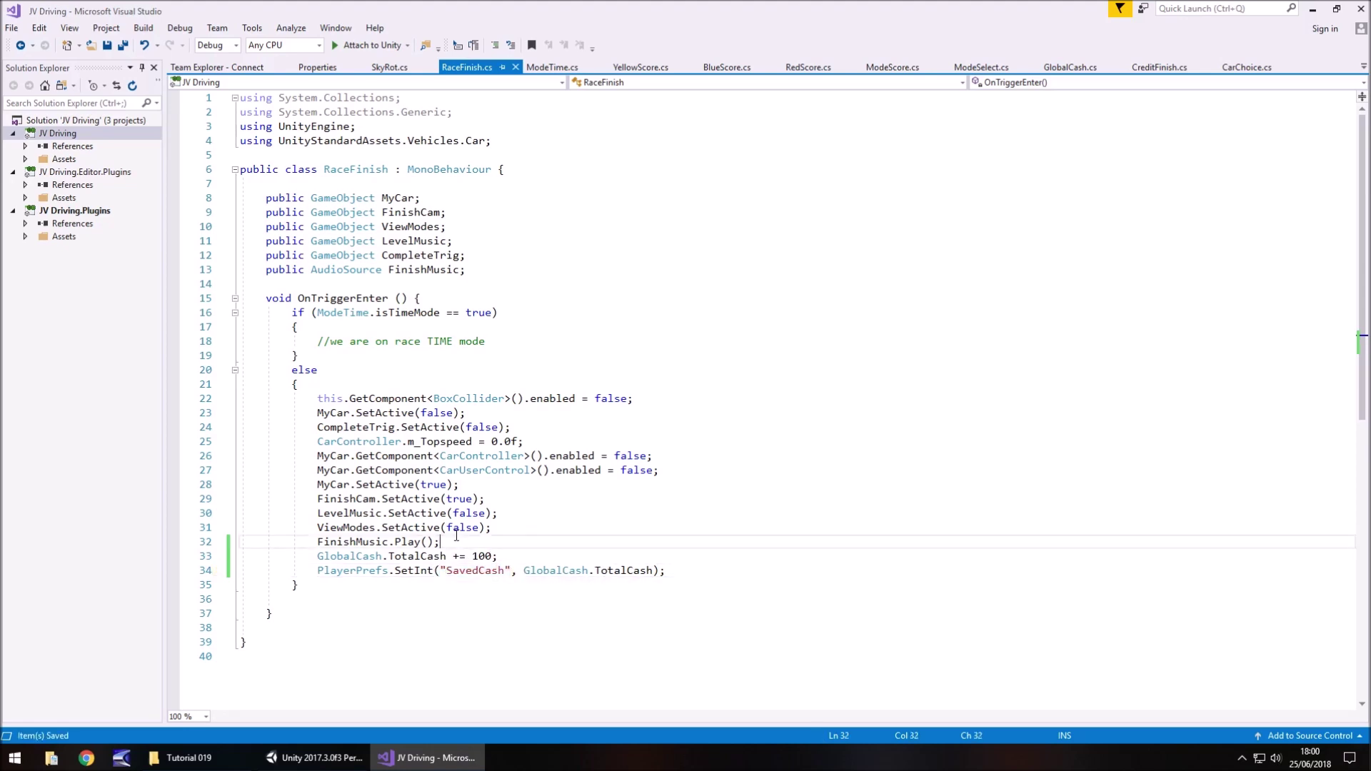
- In Unity, drag SkyRot onto a RaceArea01 object, test-play briefly, then list Assets
{"action": "left_click", "coordinate": [336, 758]}
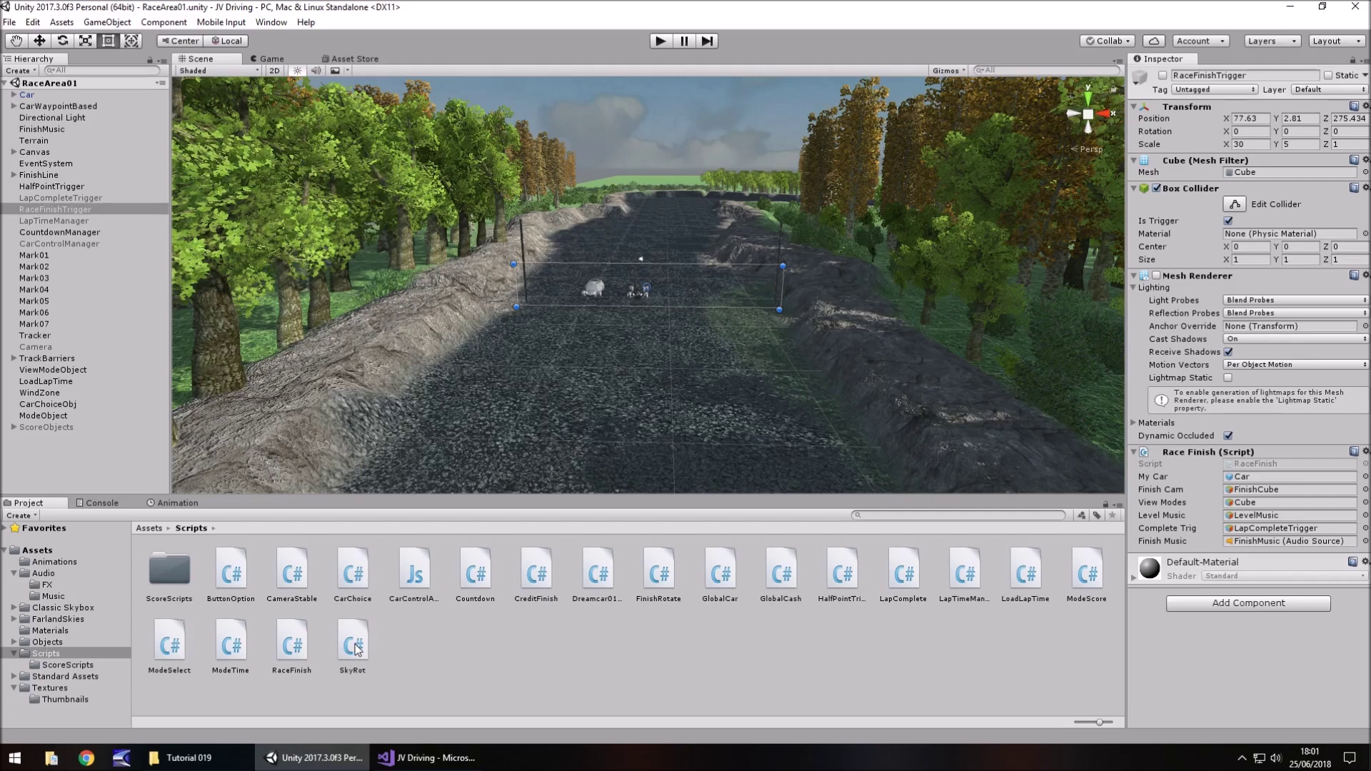
{"action": "left_click_drag", "start_coordinate": [356, 650], "coordinate": [50, 375]}
{"action": "left_click", "coordinate": [662, 42]}
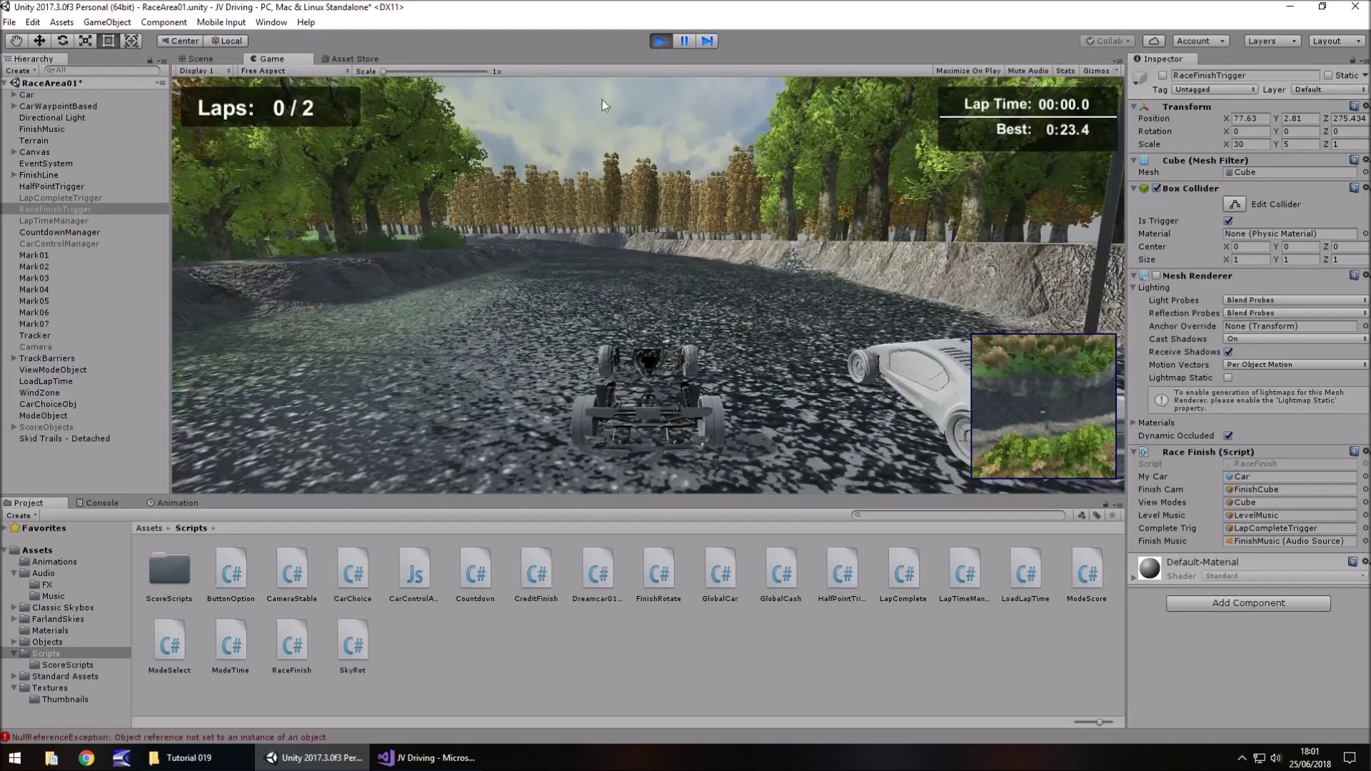
{"action": "left_click", "coordinate": [660, 42]}
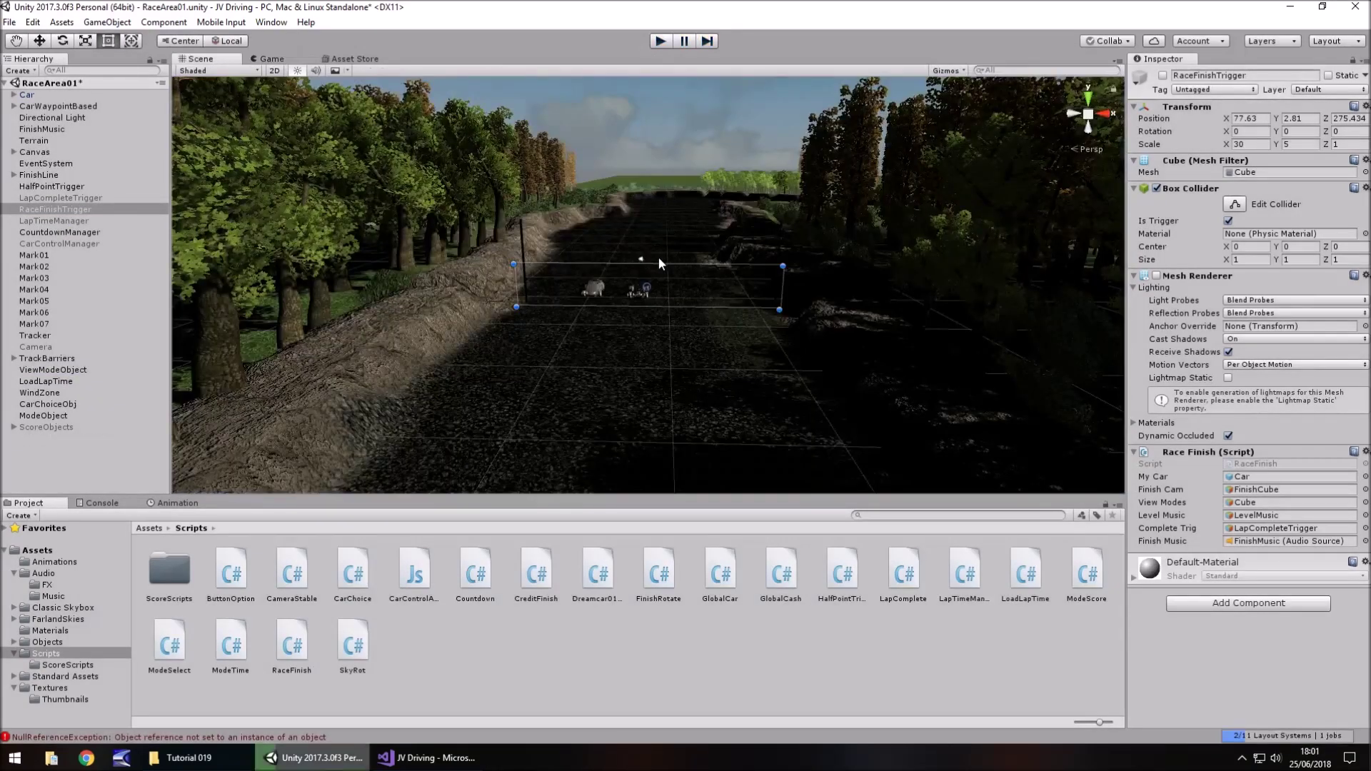
{"action": "left_click", "coordinate": [37, 550]}
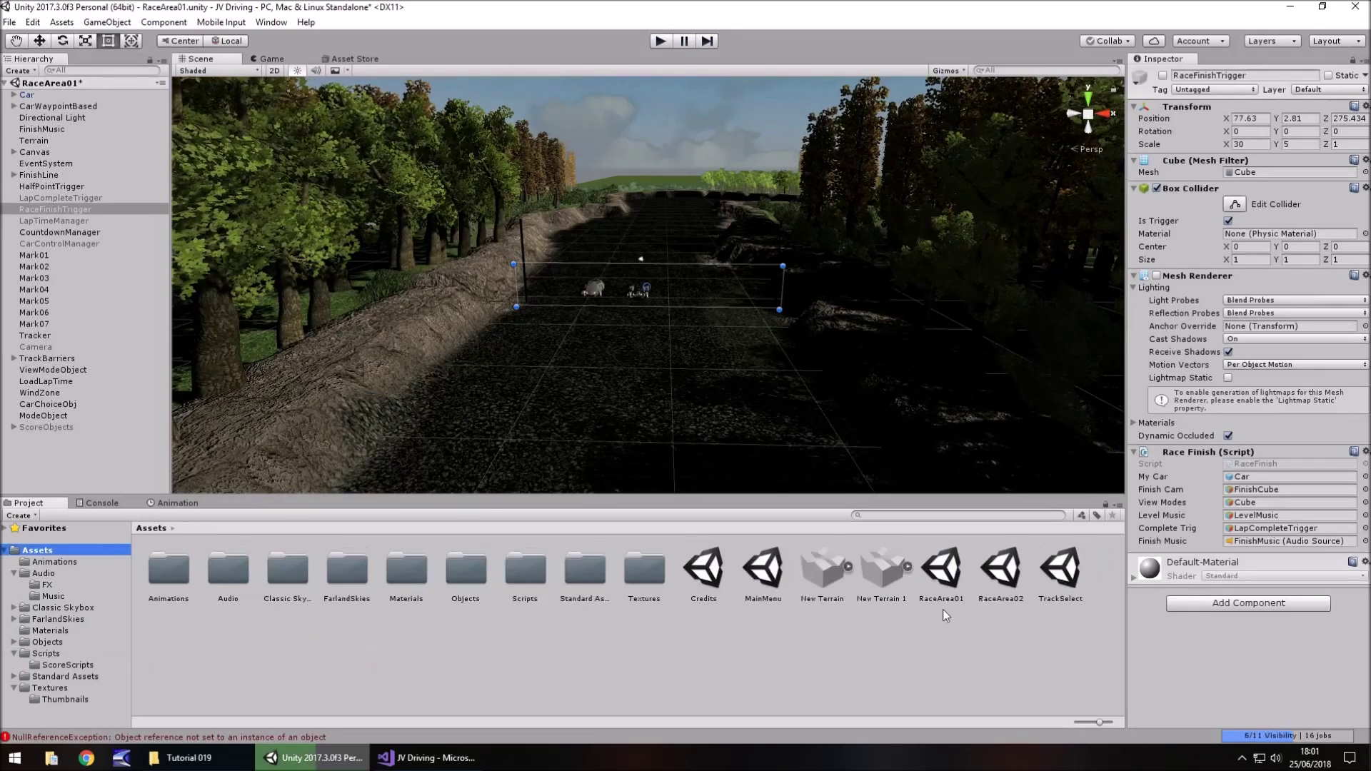
- Save RaceArea01, open MainMenu, and open CashObject's GlobalCash script
{"action": "double_click", "coordinate": [775, 575]}
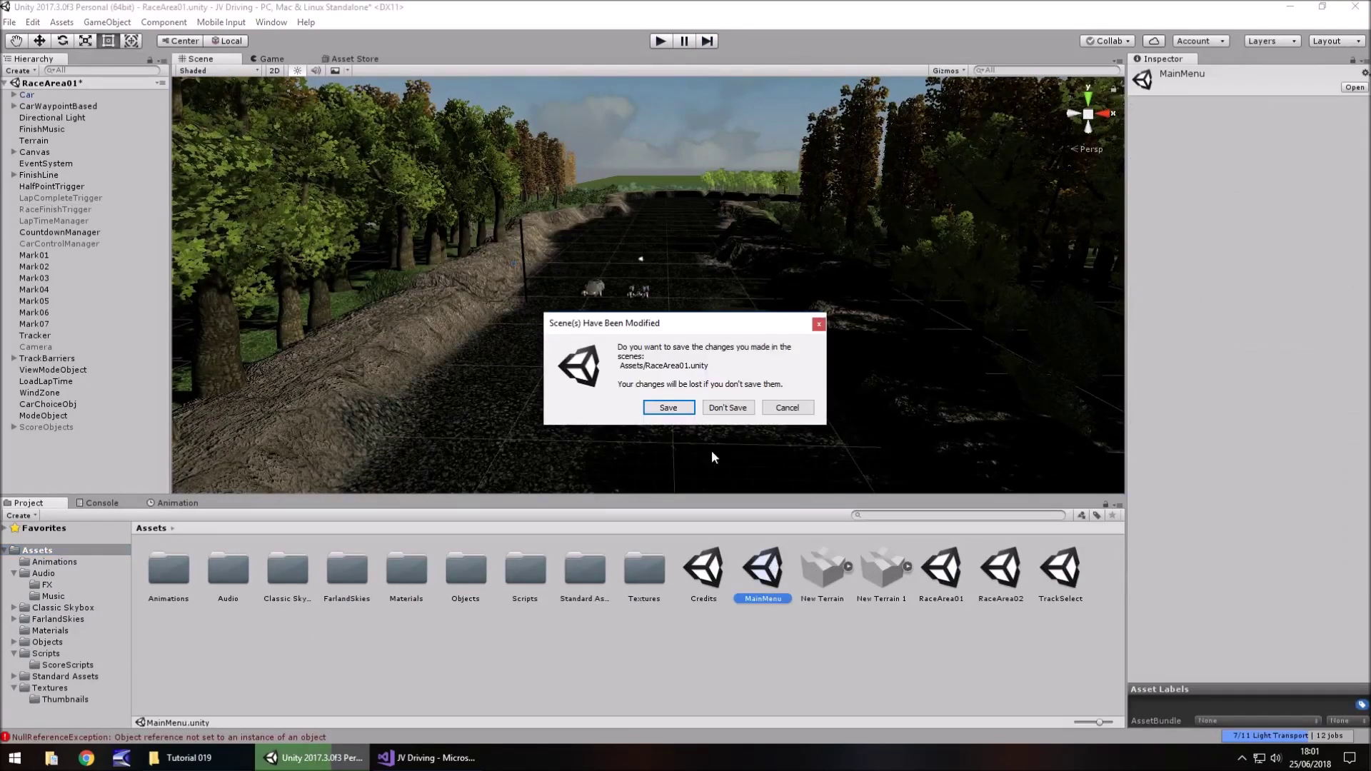
{"action": "left_click", "coordinate": [669, 407]}
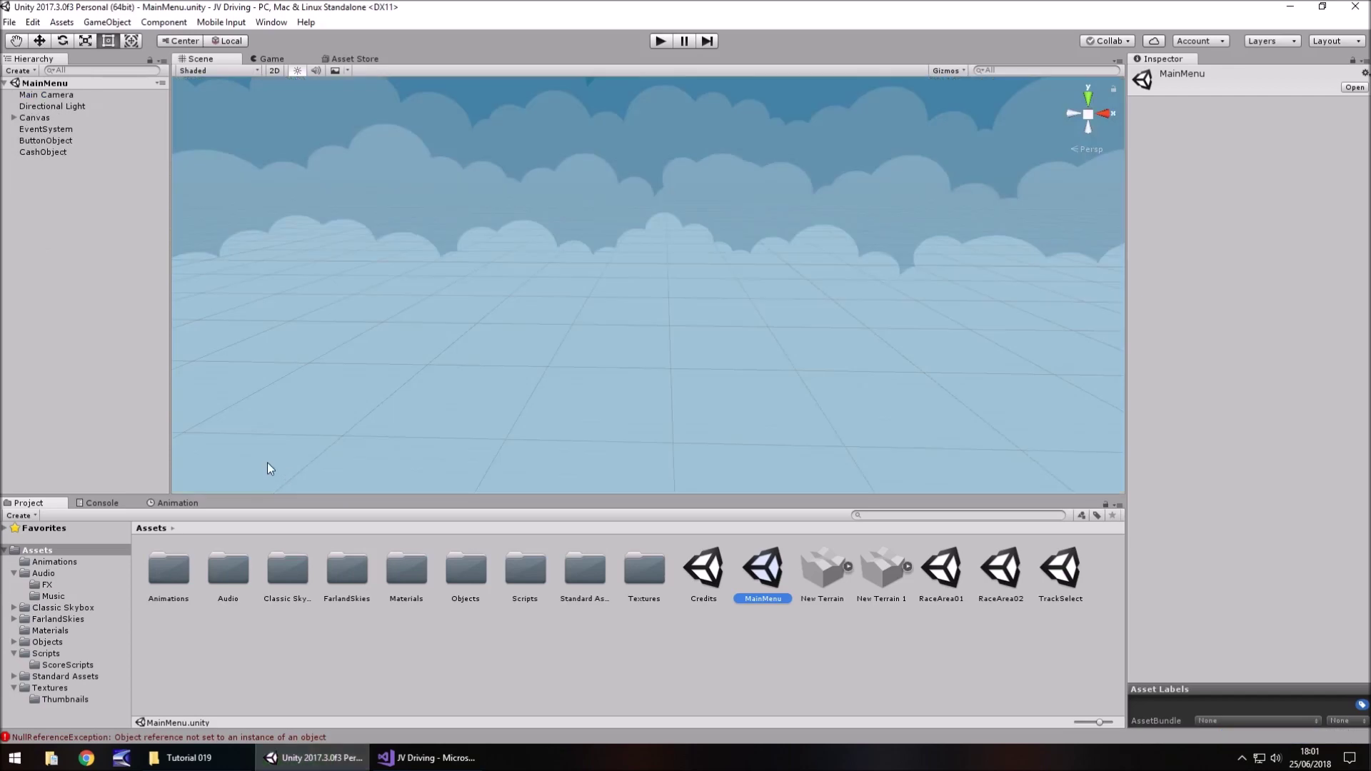
{"action": "left_click", "coordinate": [41, 152]}
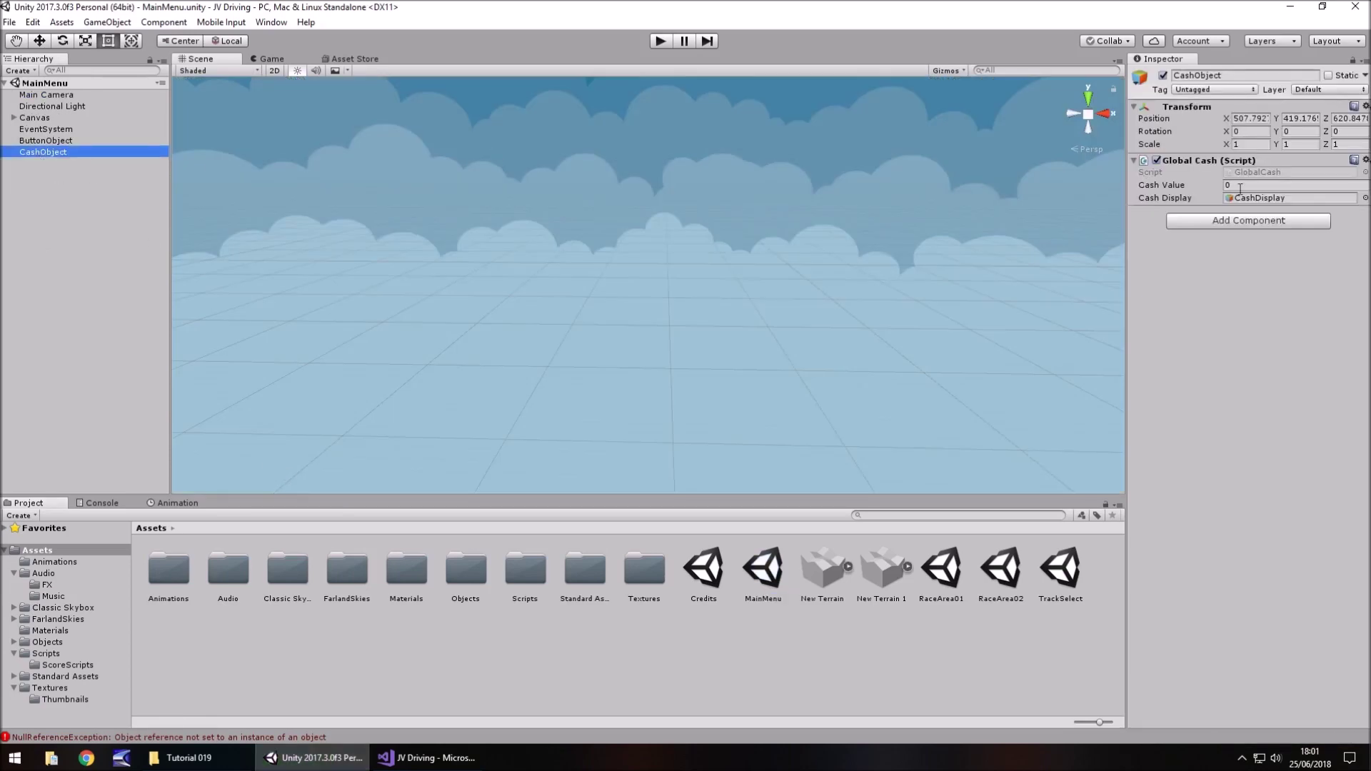
{"action": "double_click", "coordinate": [1285, 172]}
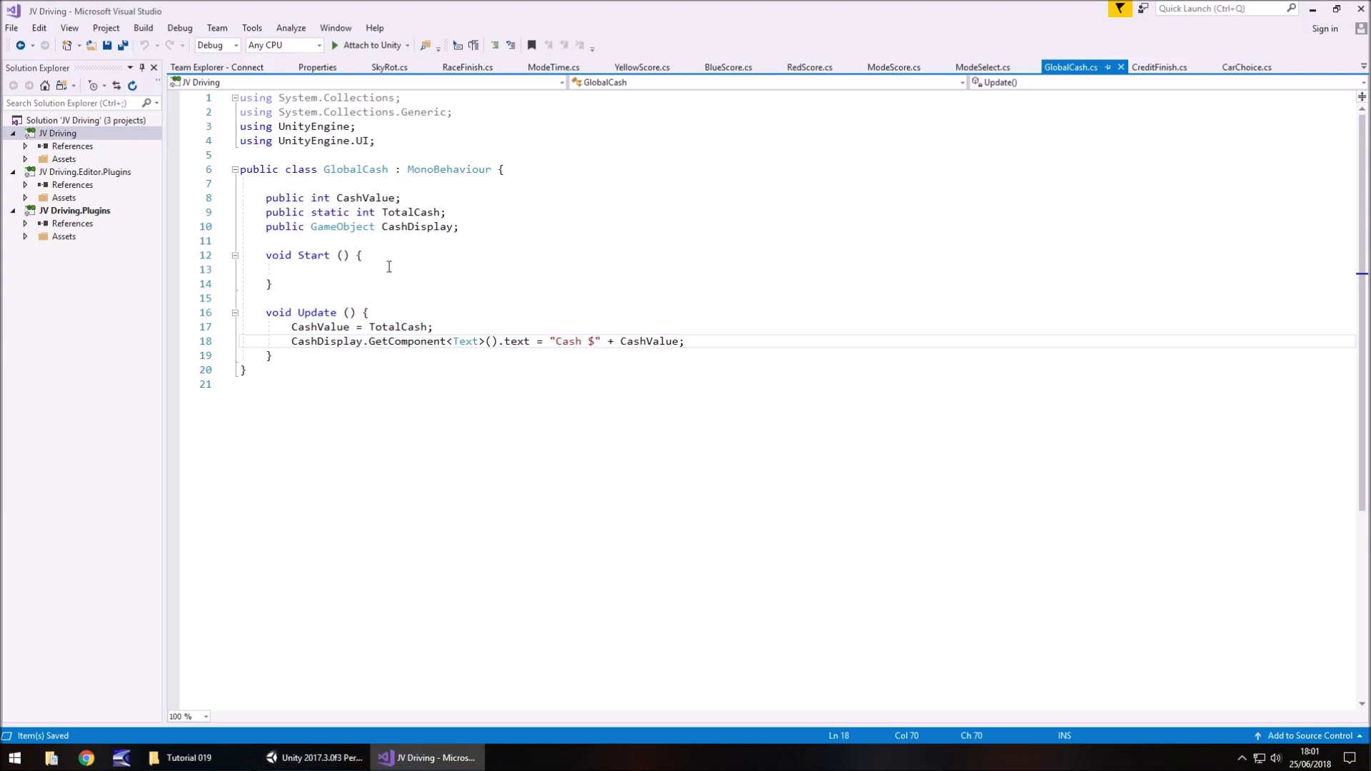
- In Start, add CashValue = PlayerPrefs.GetInt("SavedCash"); and save
{"action": "left_click", "coordinate": [373, 273]}
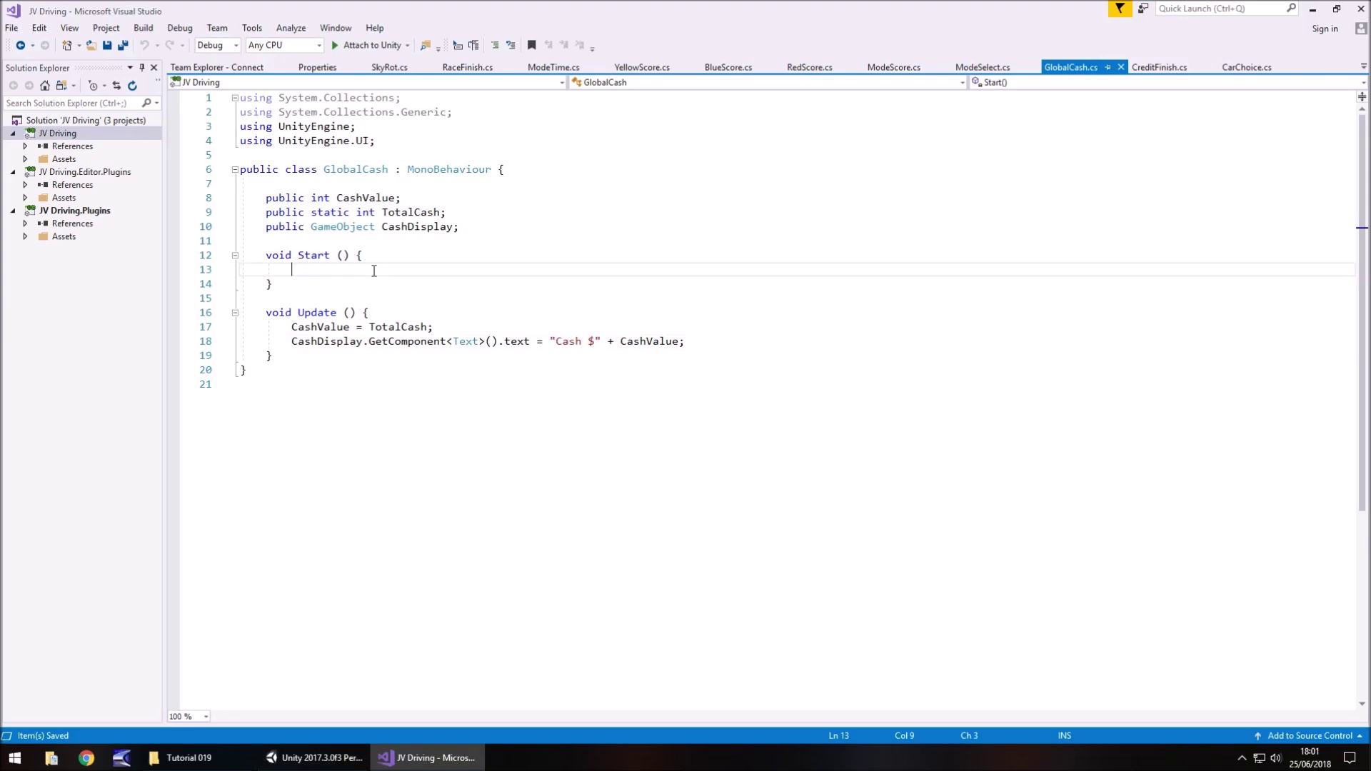
{"action": "type", "text": "Pl"}
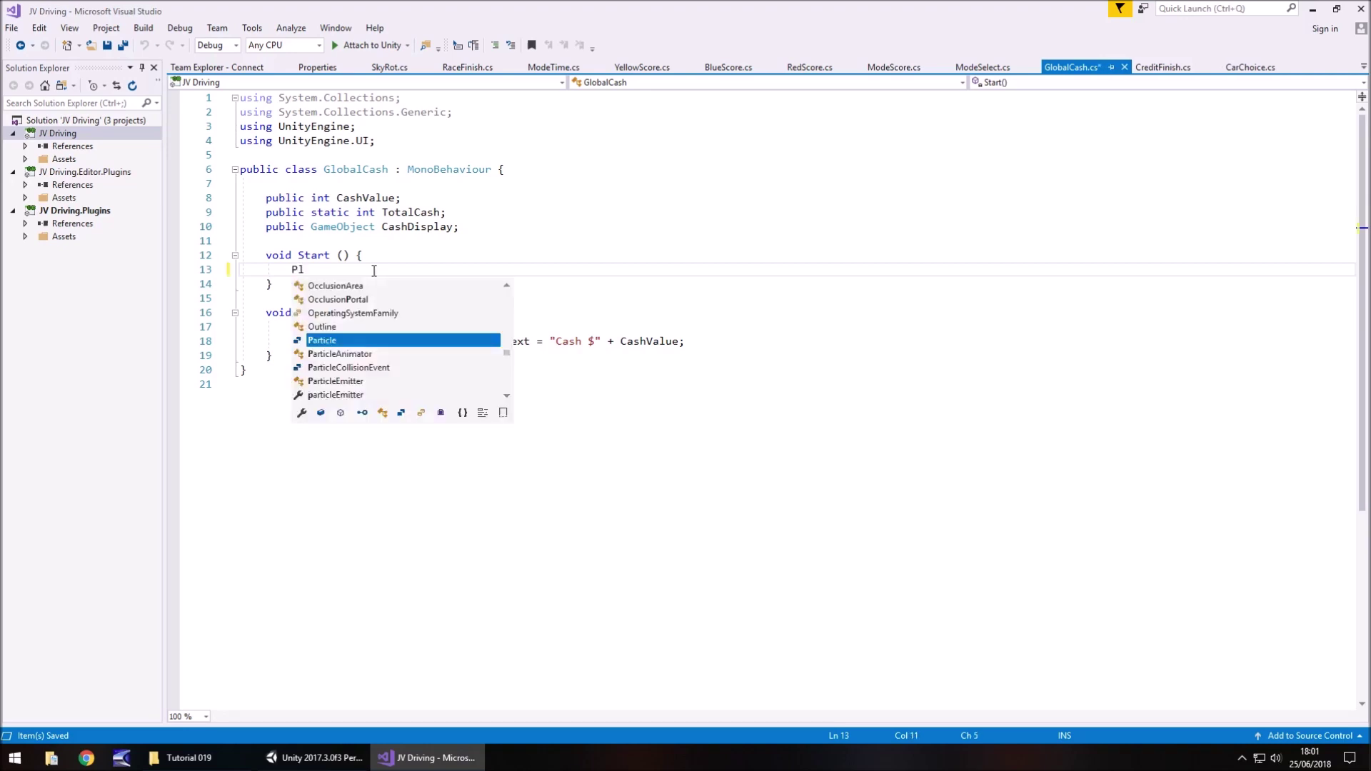
{"action": "key", "text": "BackSpace"}
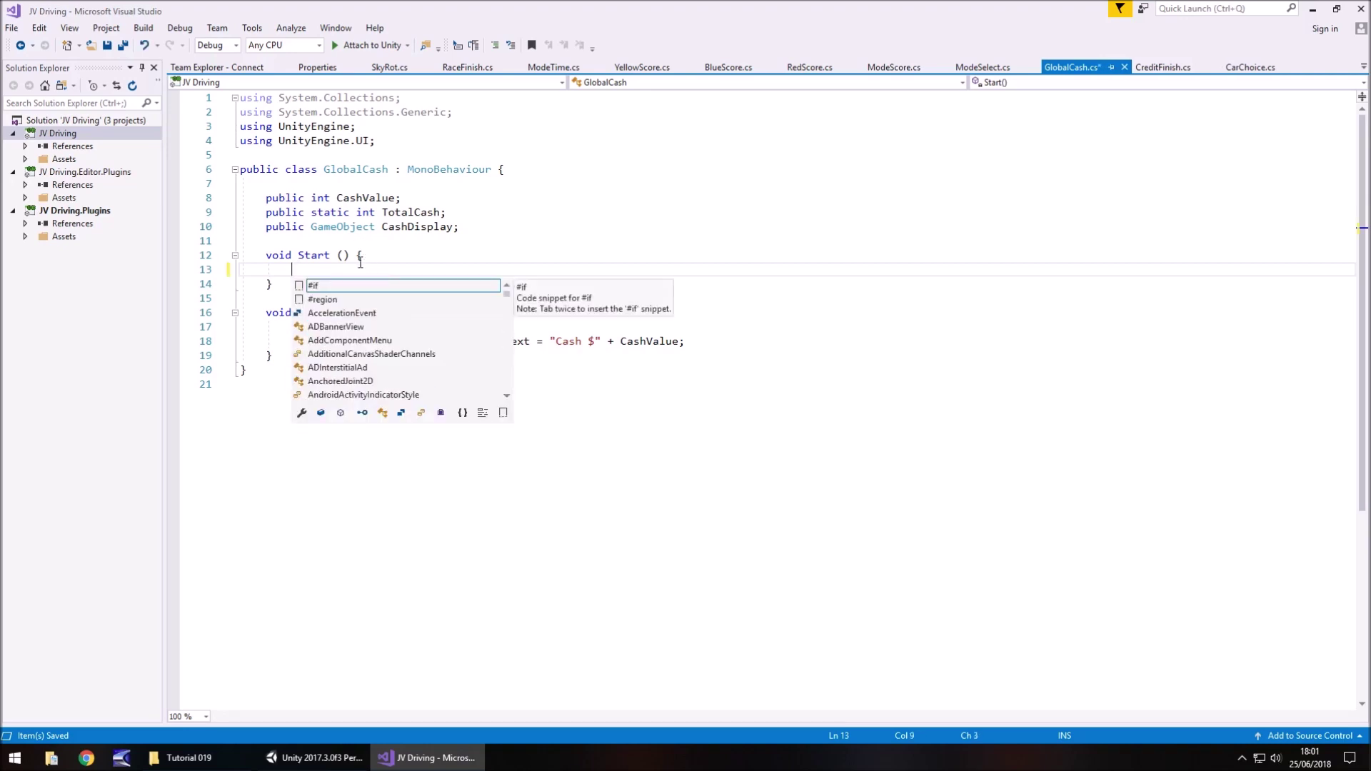
{"action": "key", "text": "Escape"}
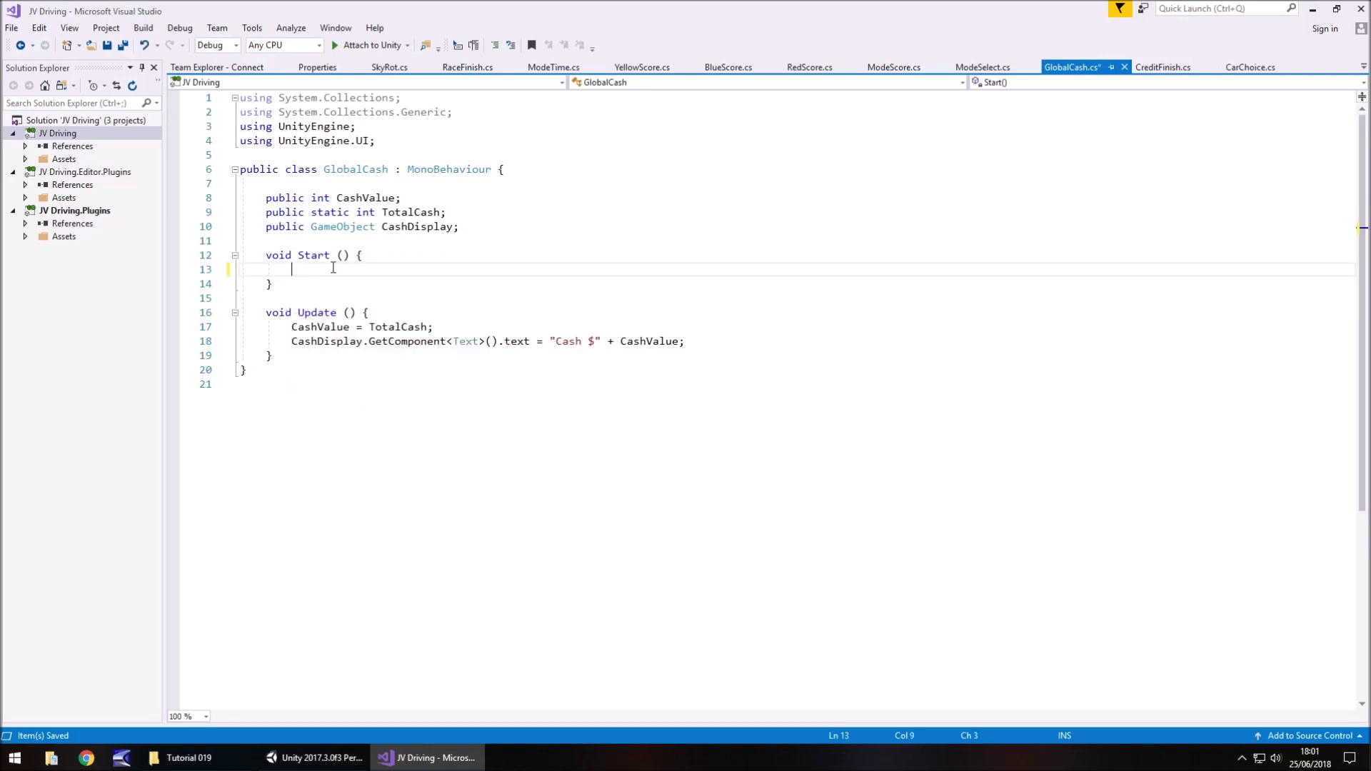
{"action": "type", "text": "CashValue = PlayerPrefs.GetInt(\"SavedCash\")"}
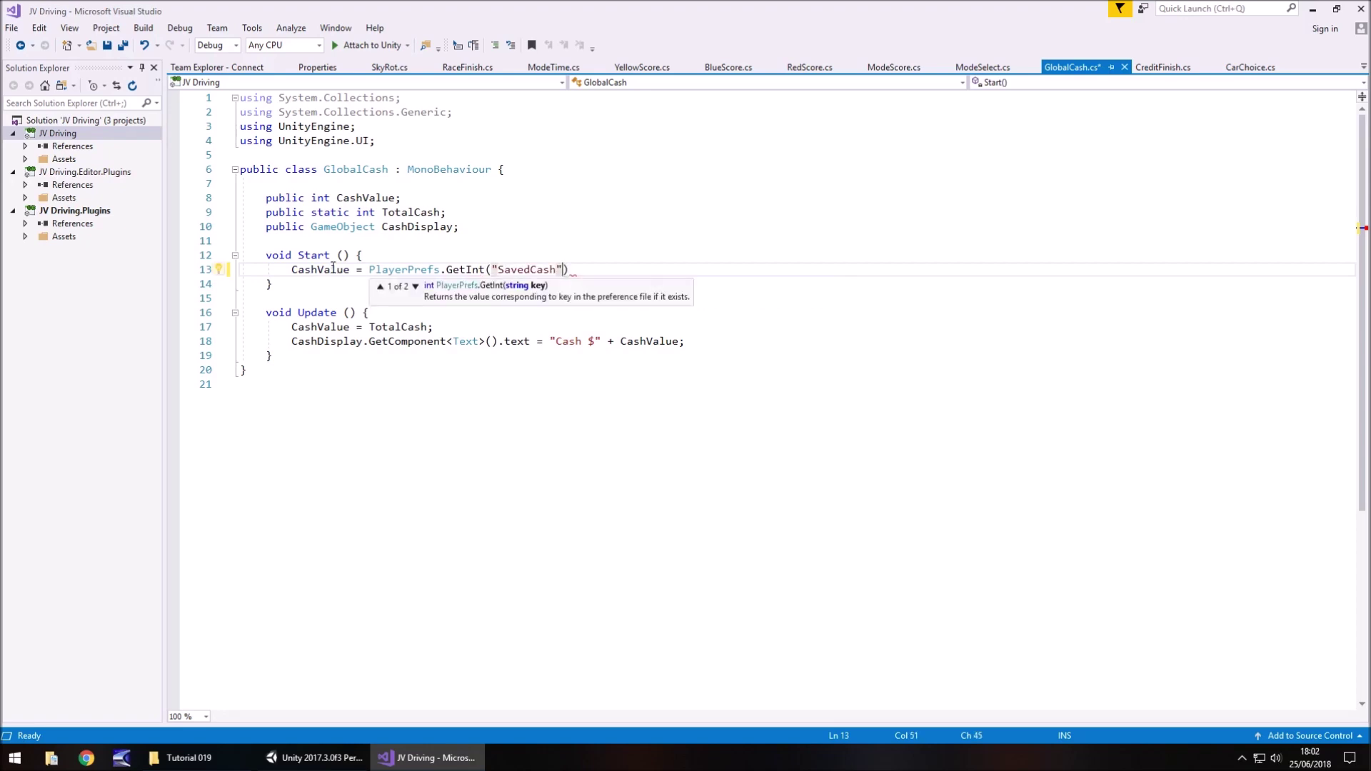
{"action": "type", "text": ");"}
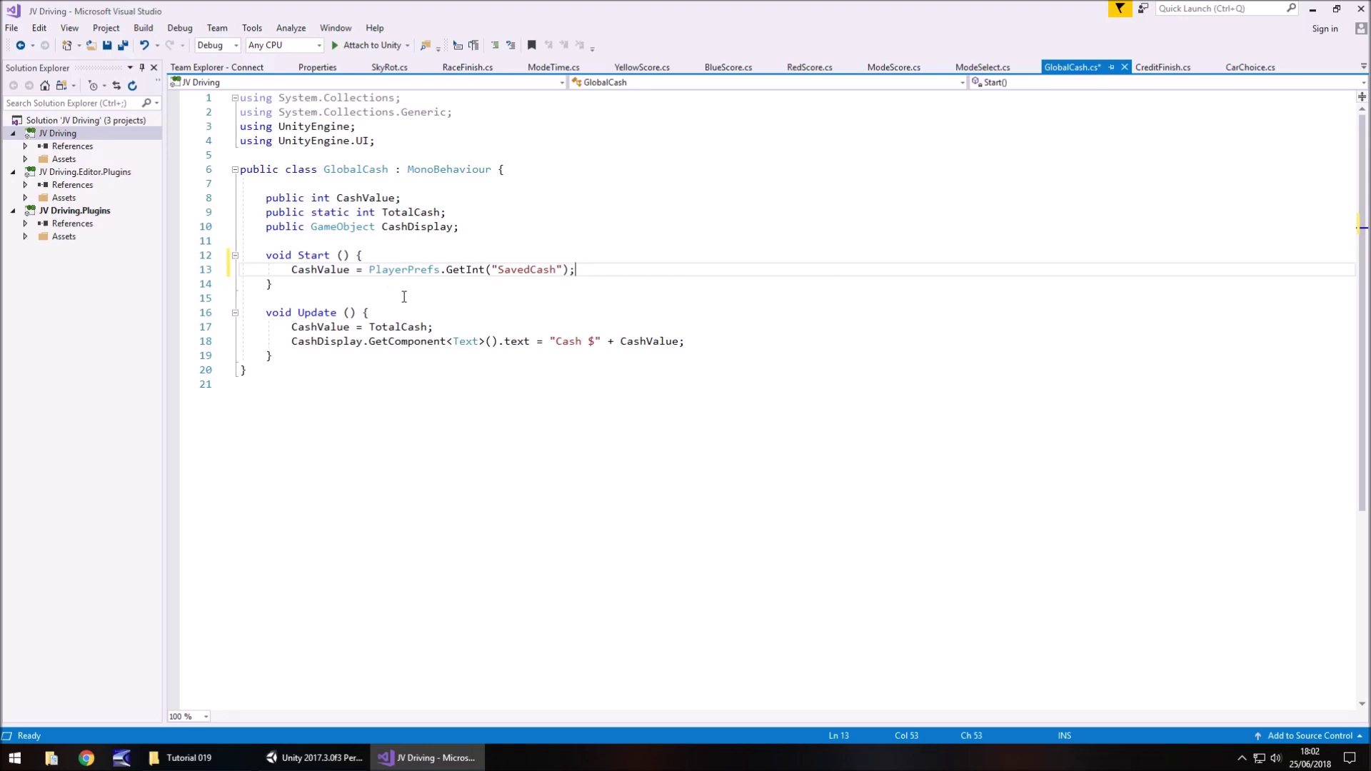
{"action": "key", "text": "ctrl+s"}
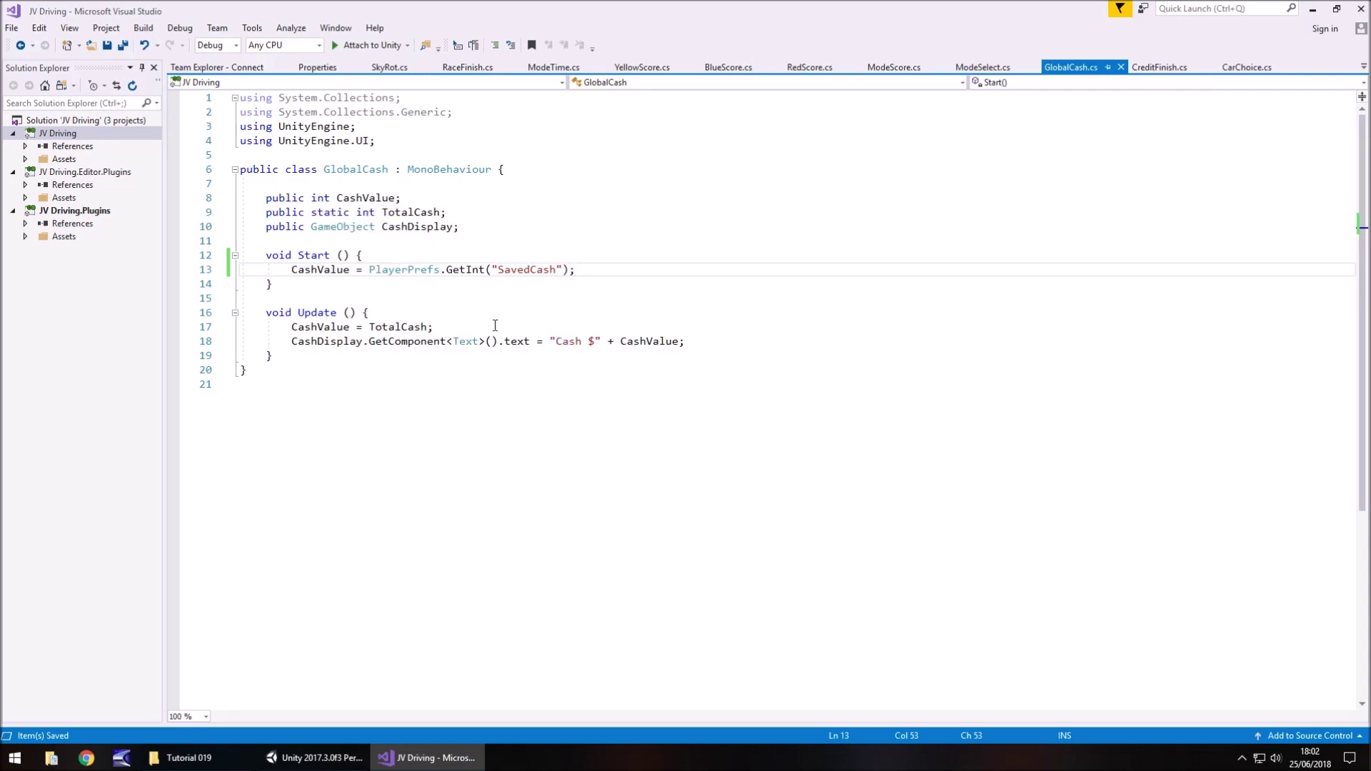
- Replace CashValue with TotalCash on line 13 and save GlobalCash.cs
{"action": "left_click_drag", "start_coordinate": [350, 270], "coordinate": [295, 274]}
{"action": "type", "text": "Total"}
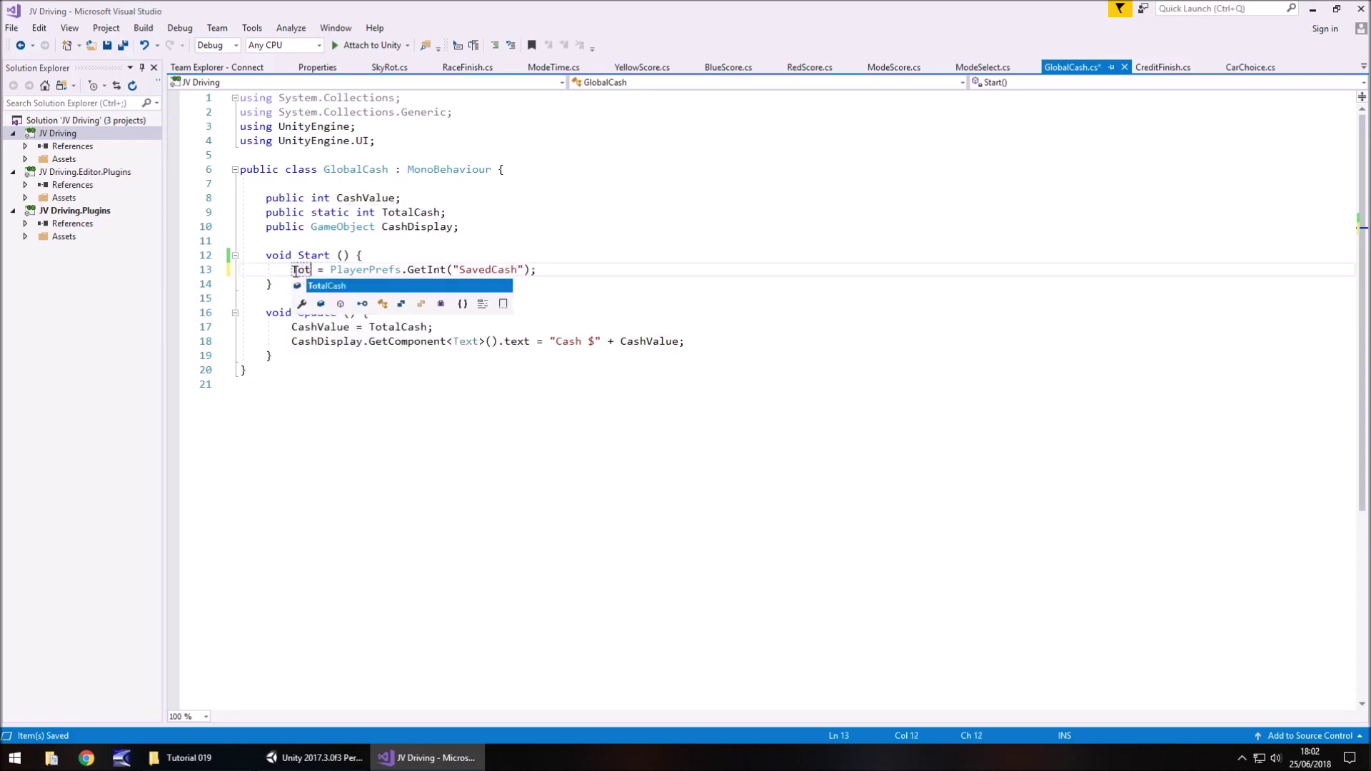
{"action": "type", "text": "Cash"}
{"action": "key", "text": "ctrl+s"}
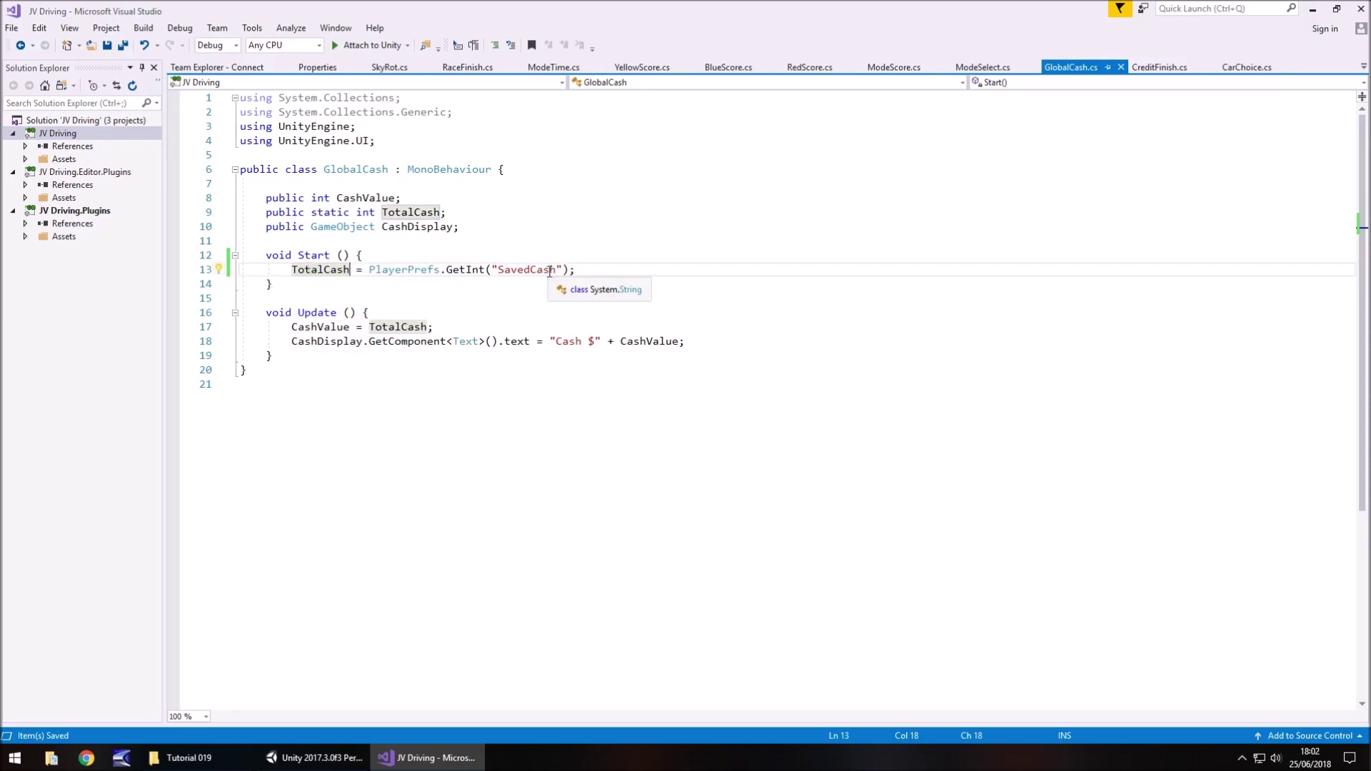
- Play the game and start a Race Mode race on Jimmy Circuit with the red car
{"action": "left_click", "coordinate": [316, 755]}
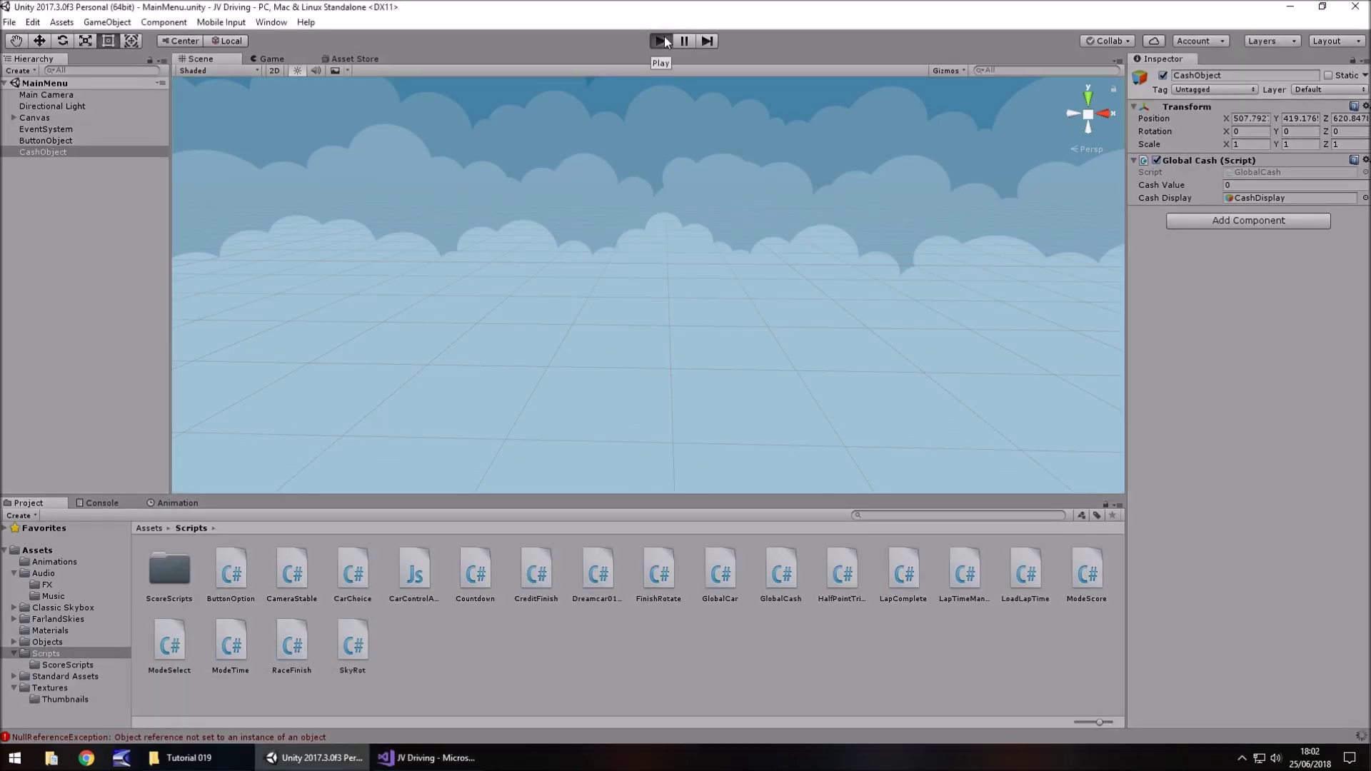
{"action": "left_click", "coordinate": [659, 41]}
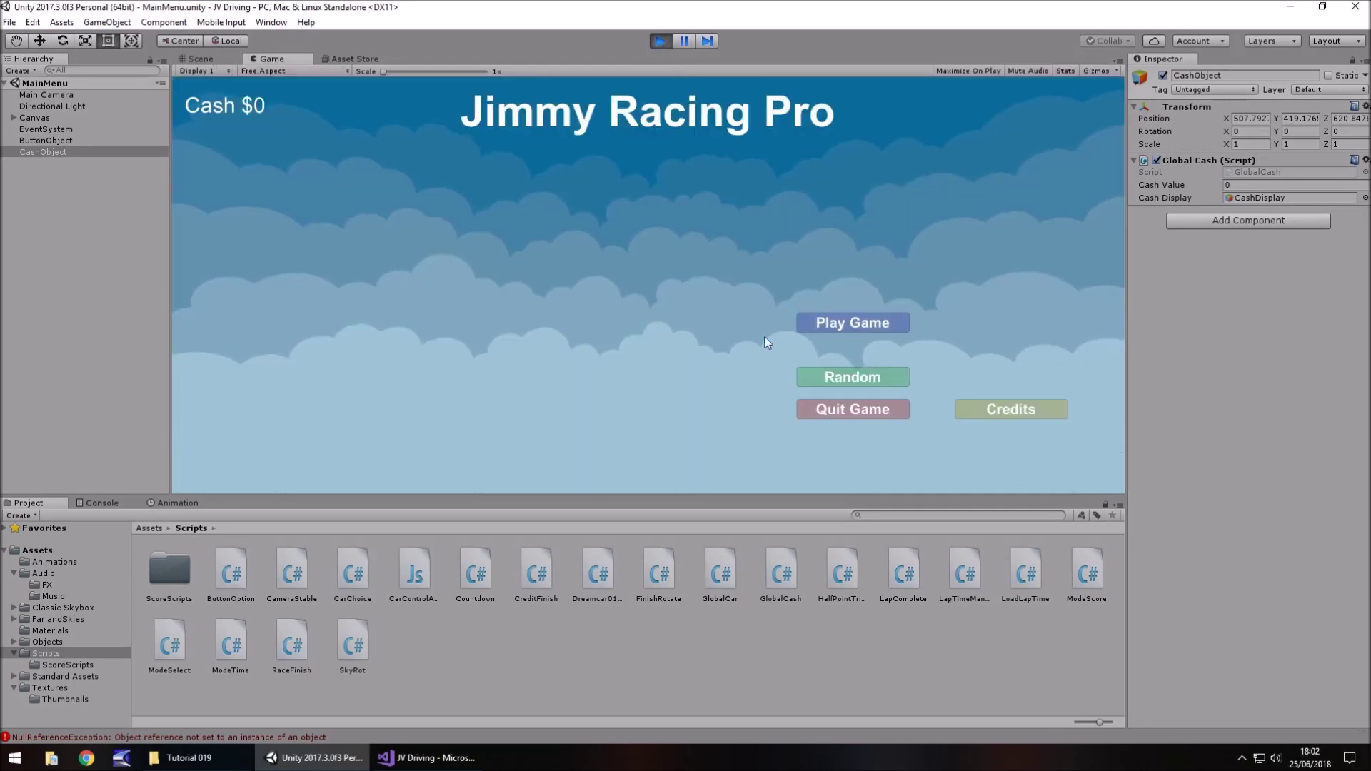
{"action": "left_click", "coordinate": [850, 325]}
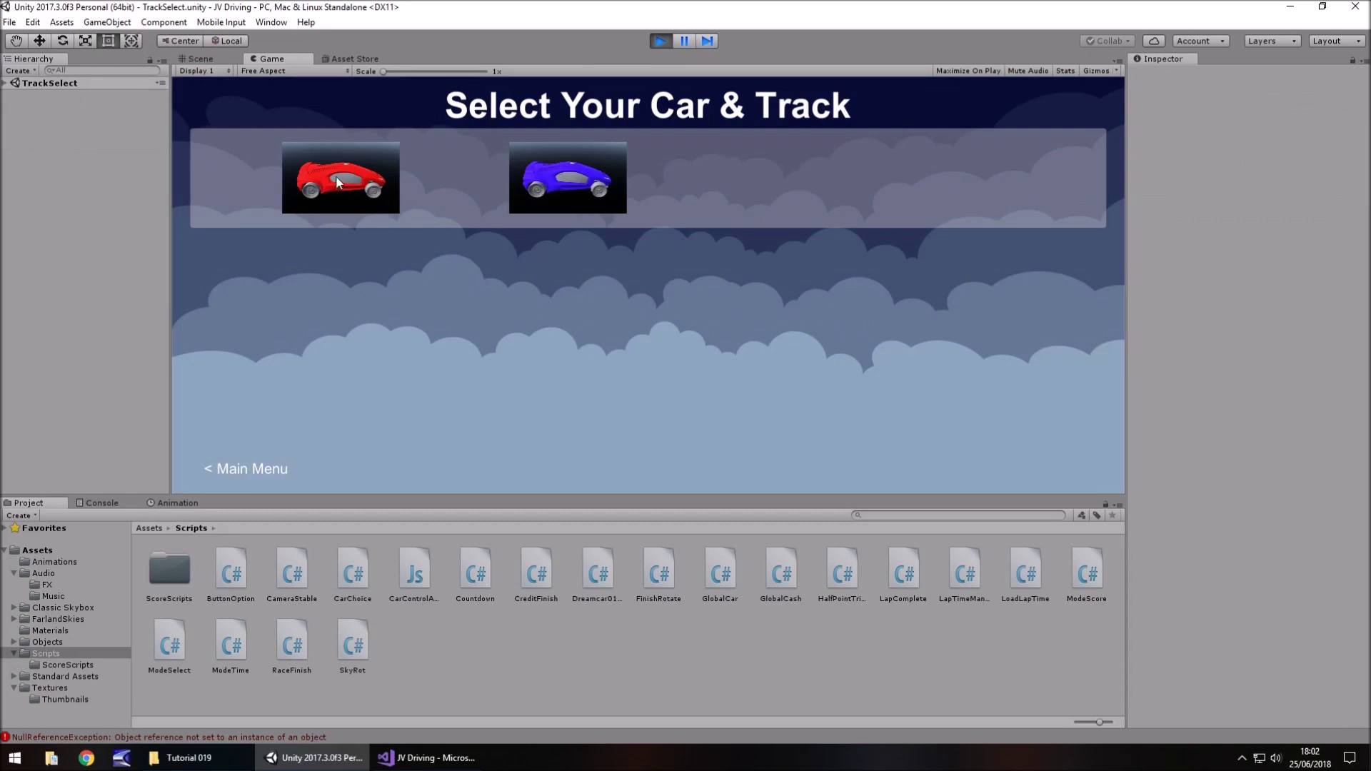
{"action": "left_click", "coordinate": [340, 179]}
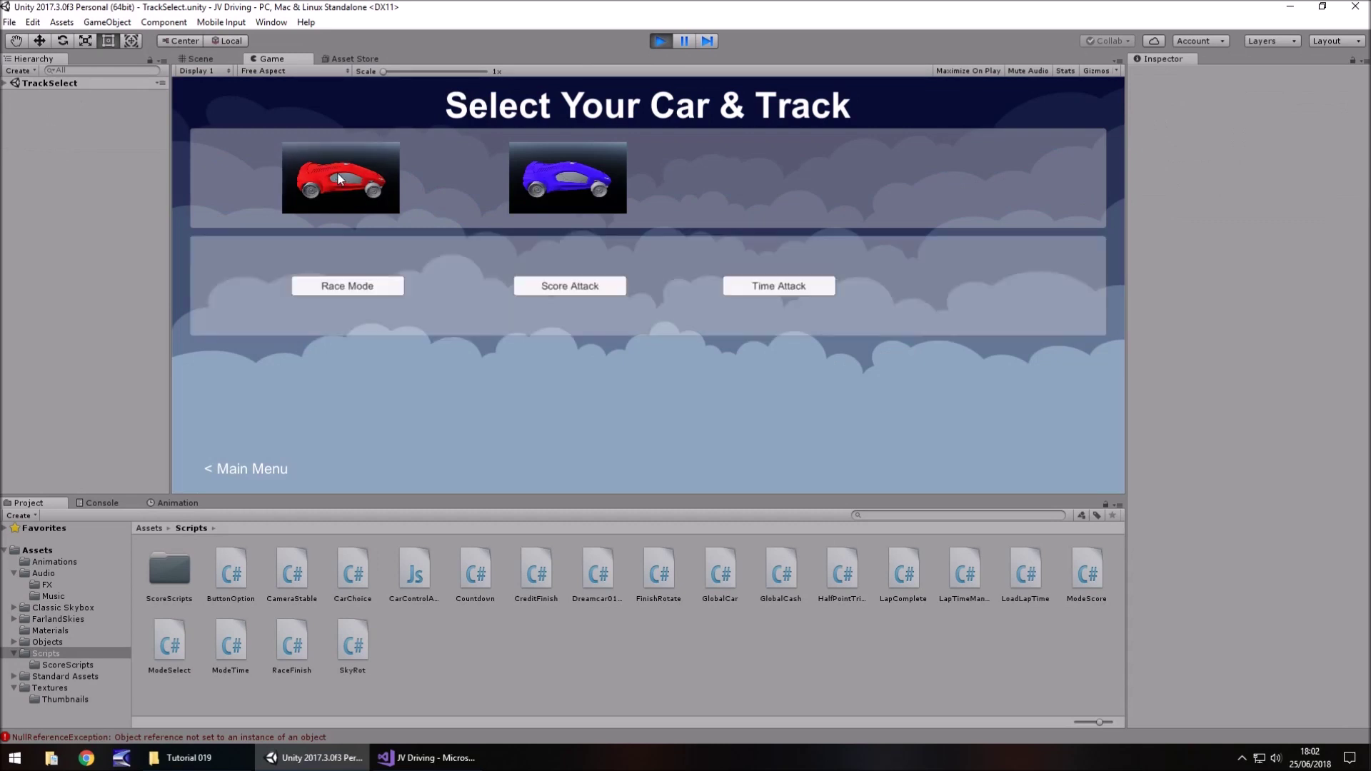
{"action": "left_click", "coordinate": [353, 286]}
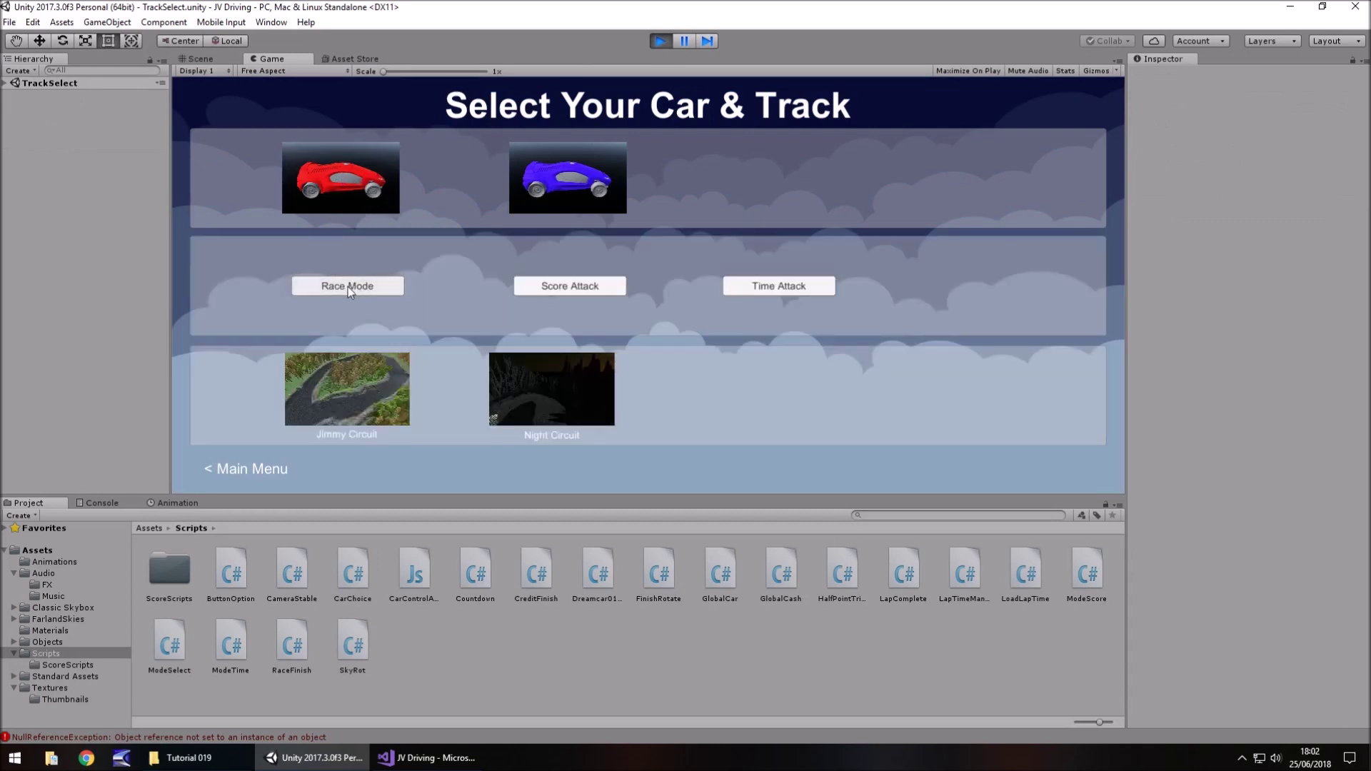
{"action": "left_click", "coordinate": [339, 404]}
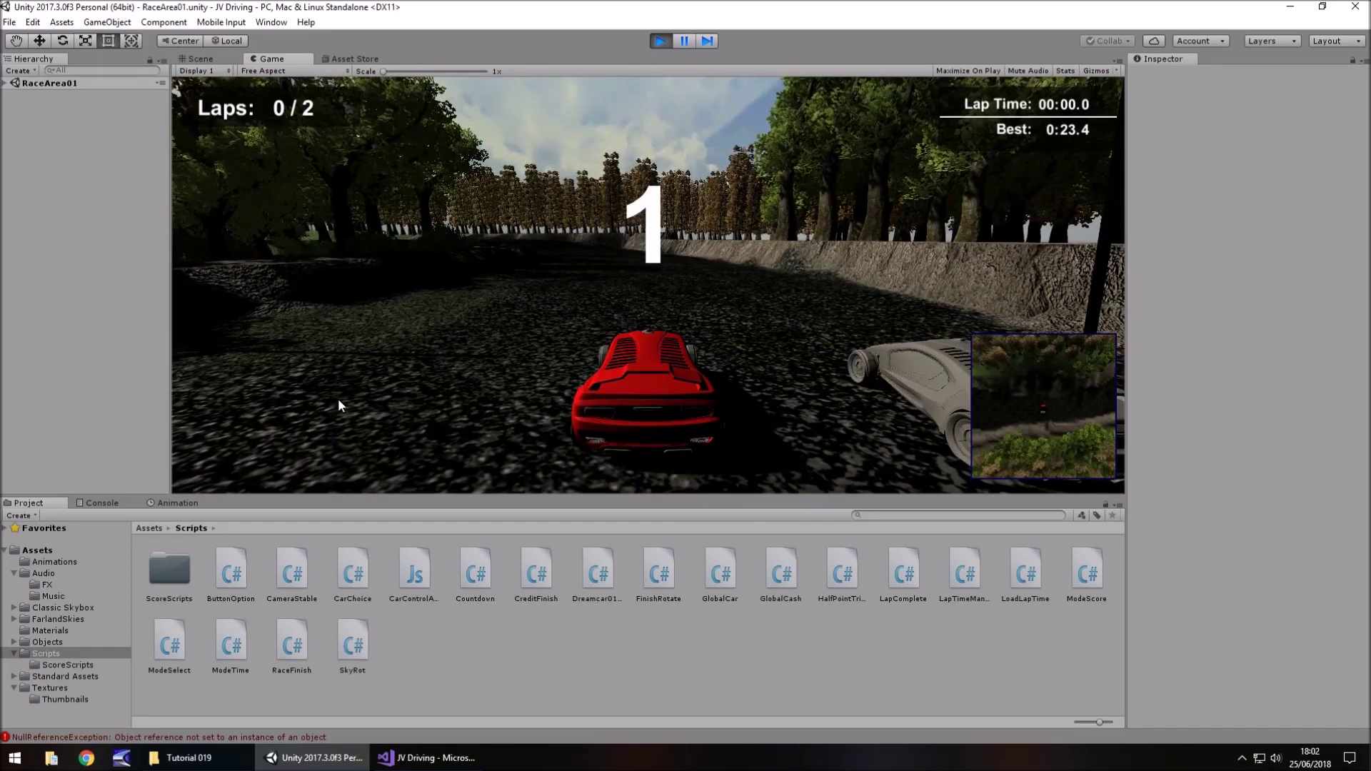
- Drive the red car past the grey car, around the bends and bridge, and across the finish line
{"action": "key", "text": "Up"}
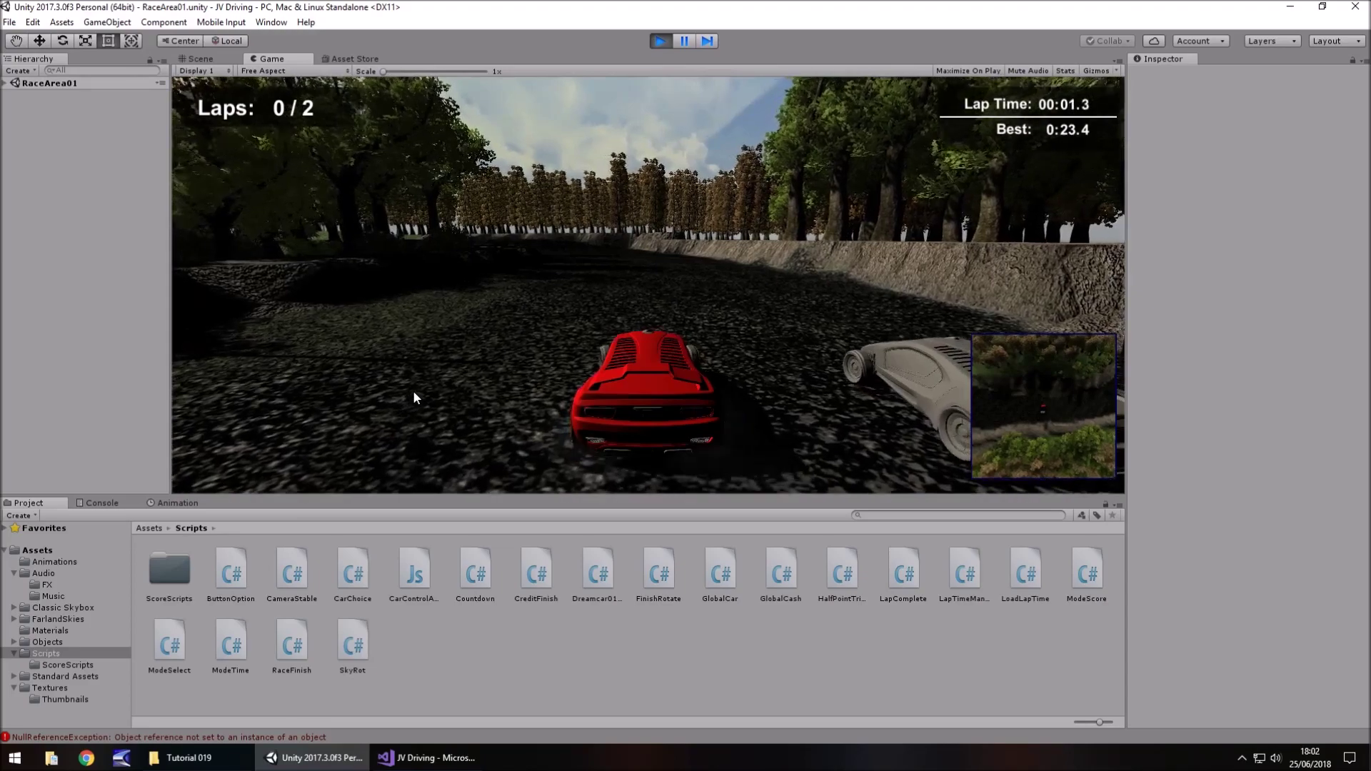
{"action": "key", "text": "Up"}
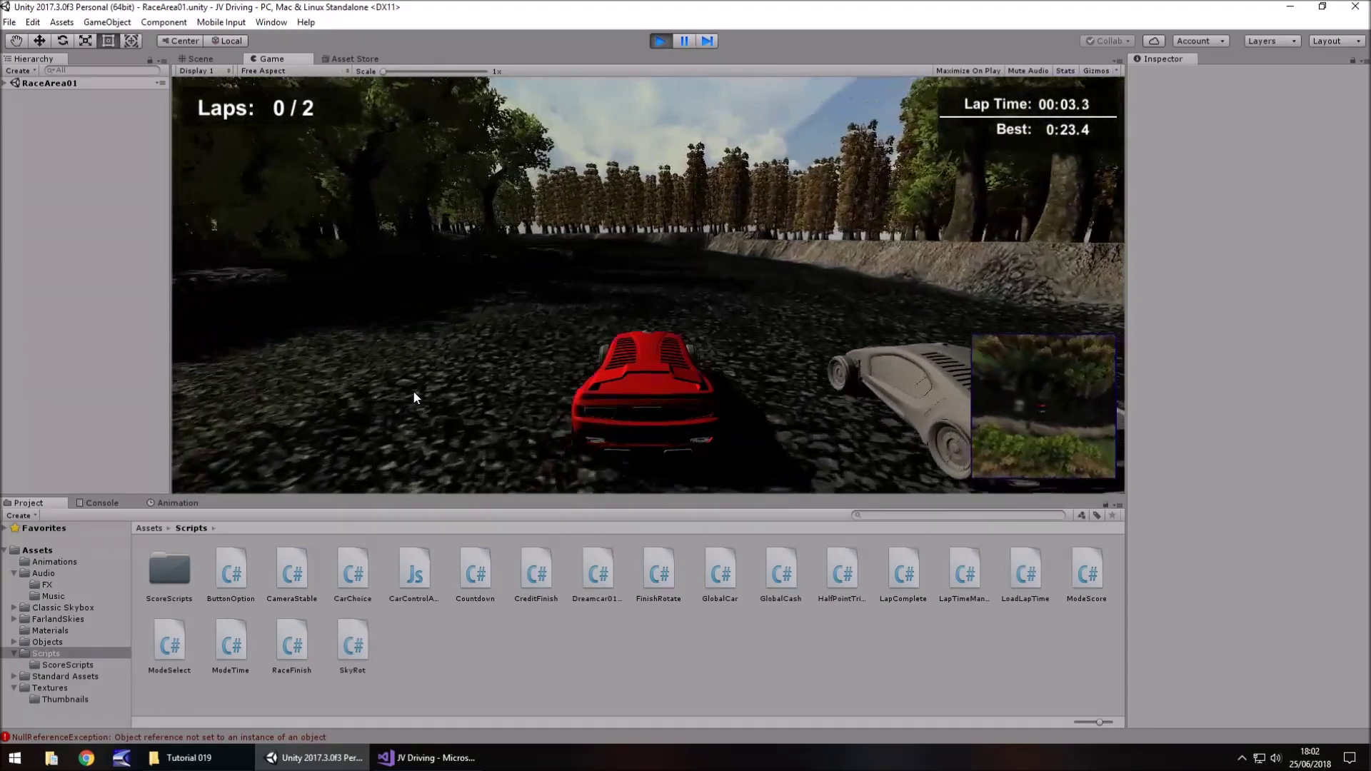
{"action": "key", "text": "Up"}
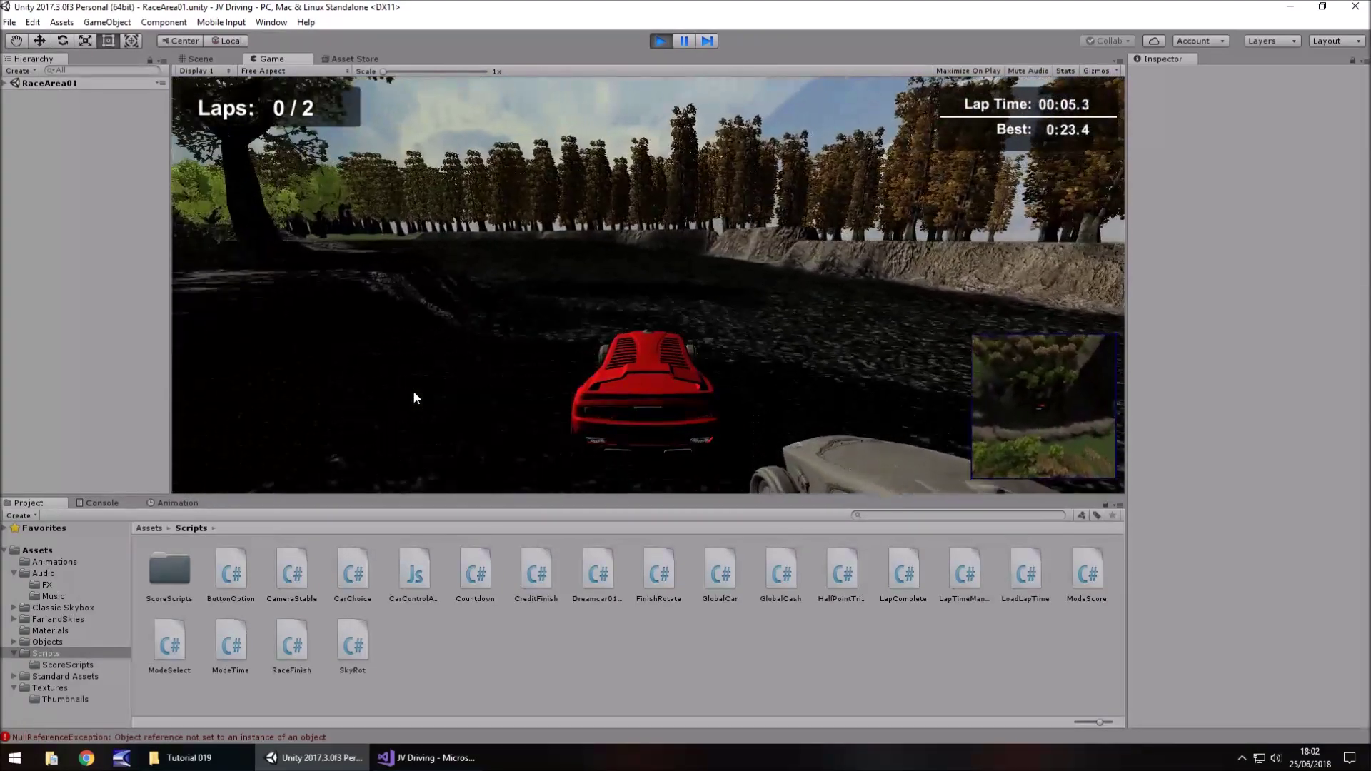
{"action": "key", "text": "Up"}
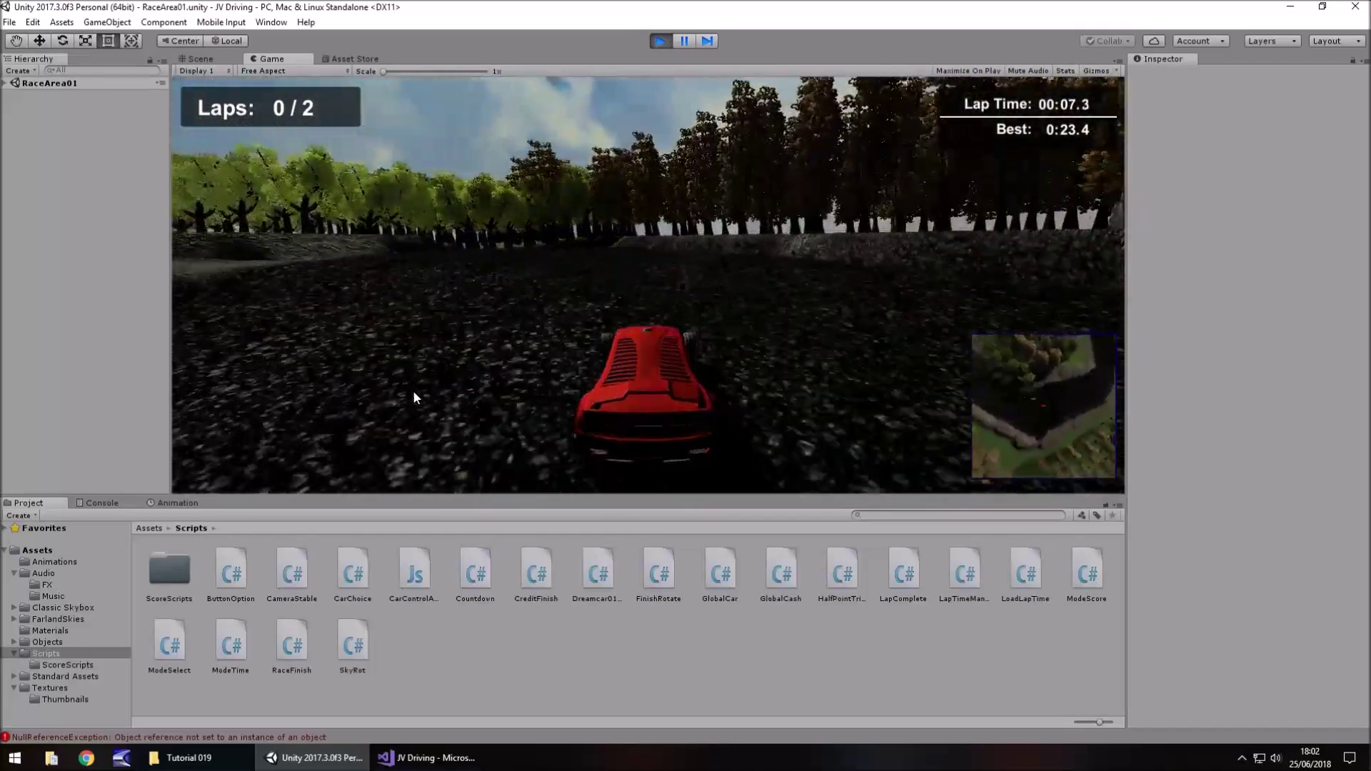
{"action": "key", "text": "Up"}
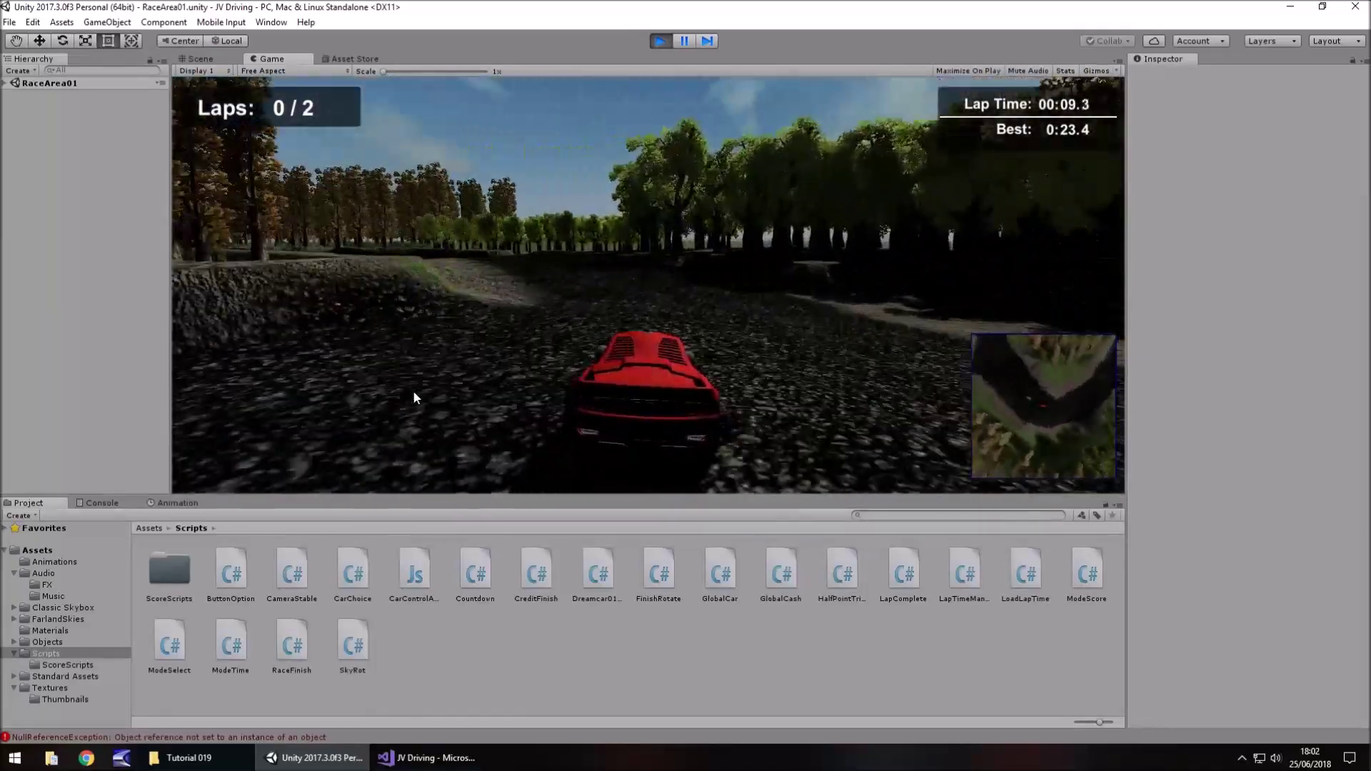
{"action": "key", "text": "Up"}
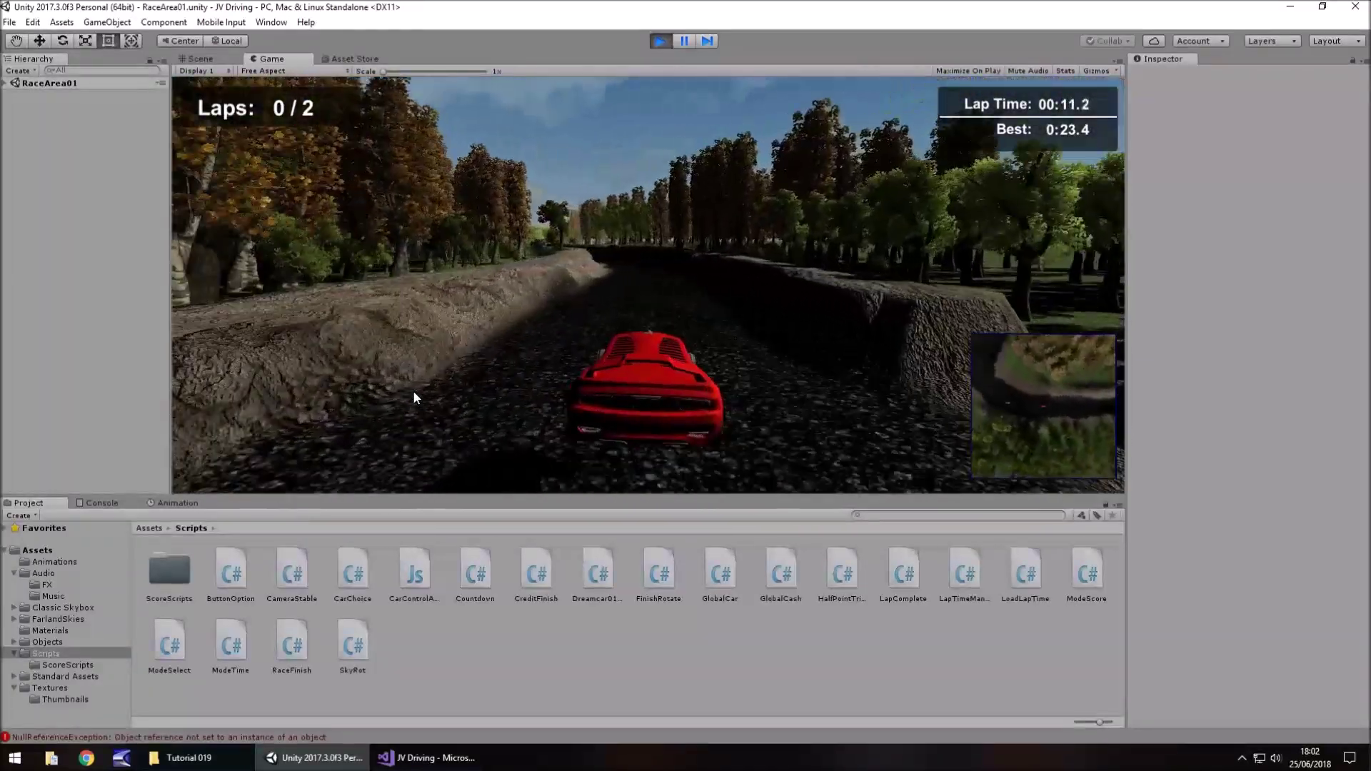
{"action": "key", "text": "Up"}
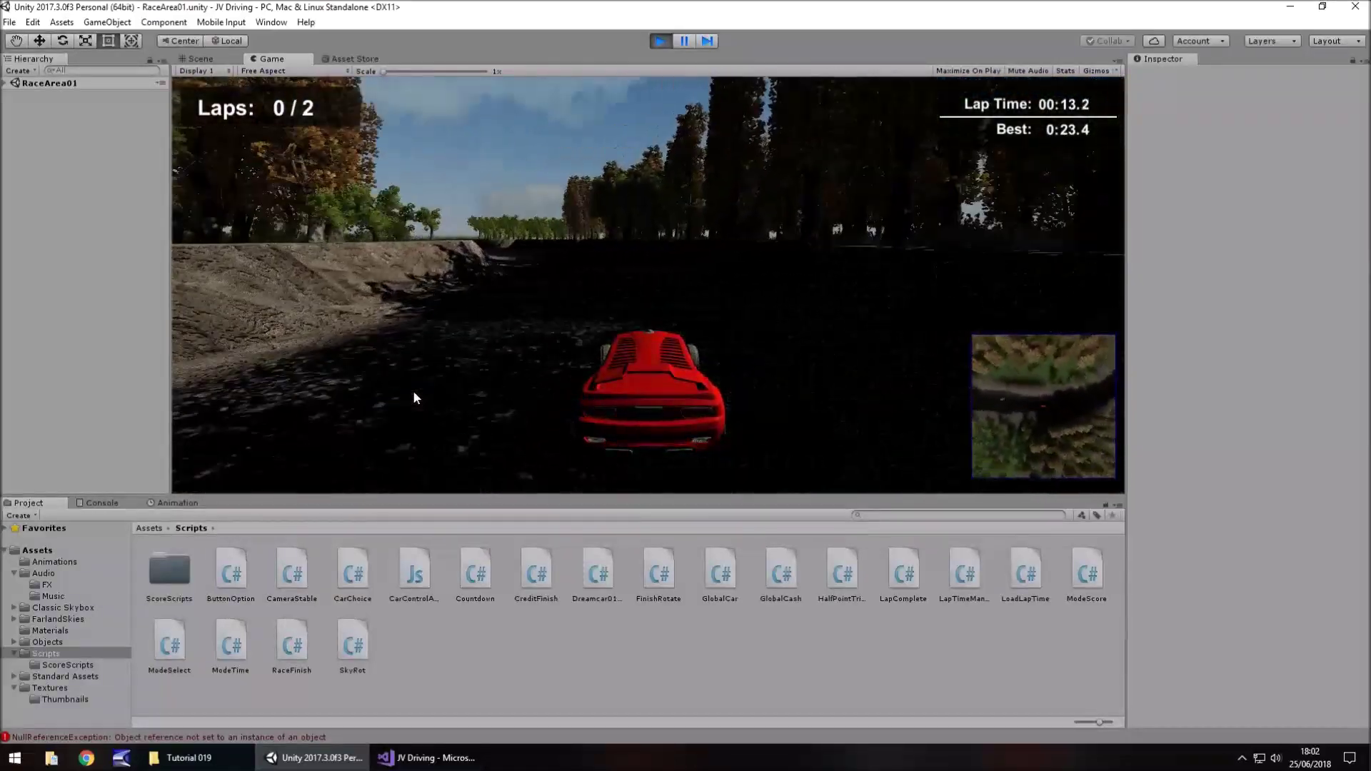
{"action": "key", "text": "Up"}
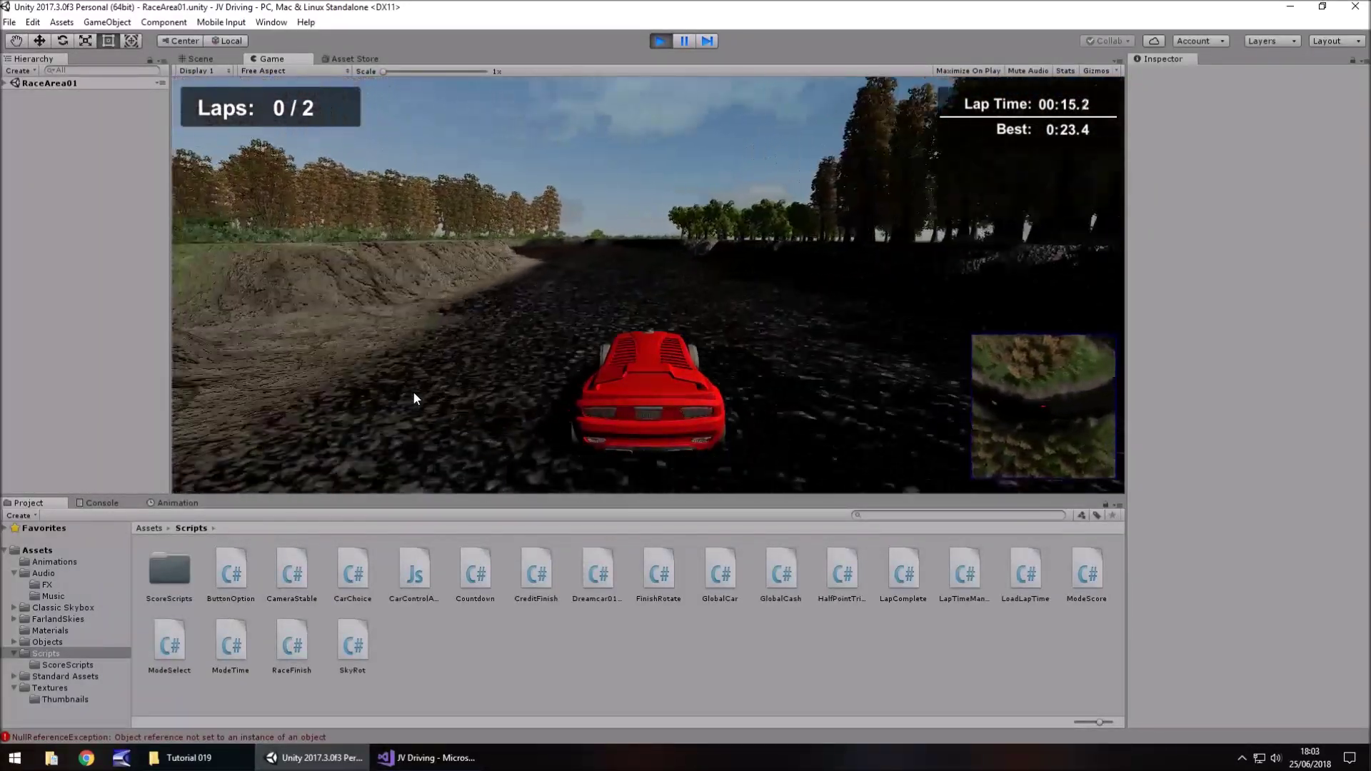
{"action": "key", "text": "Up"}
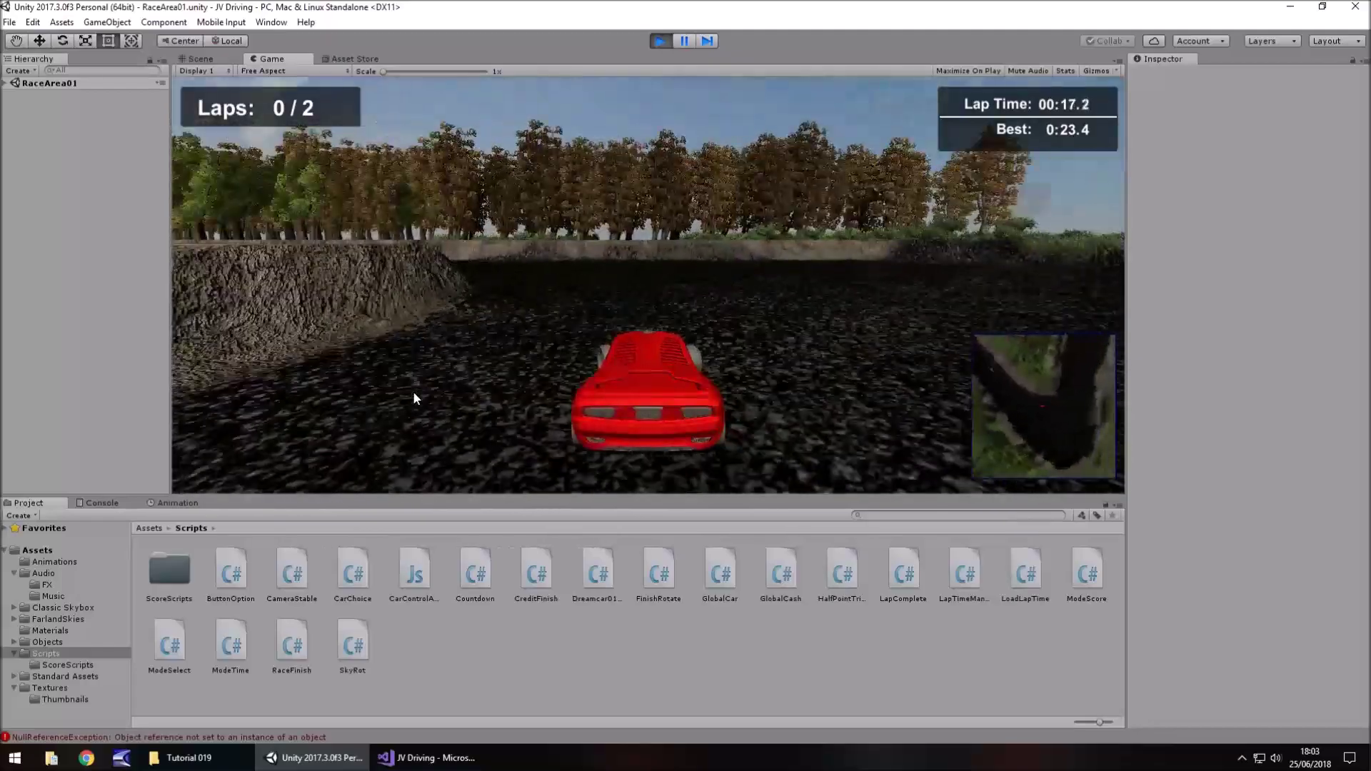
{"action": "key", "text": "Up"}
{"action": "key", "text": "Left"}
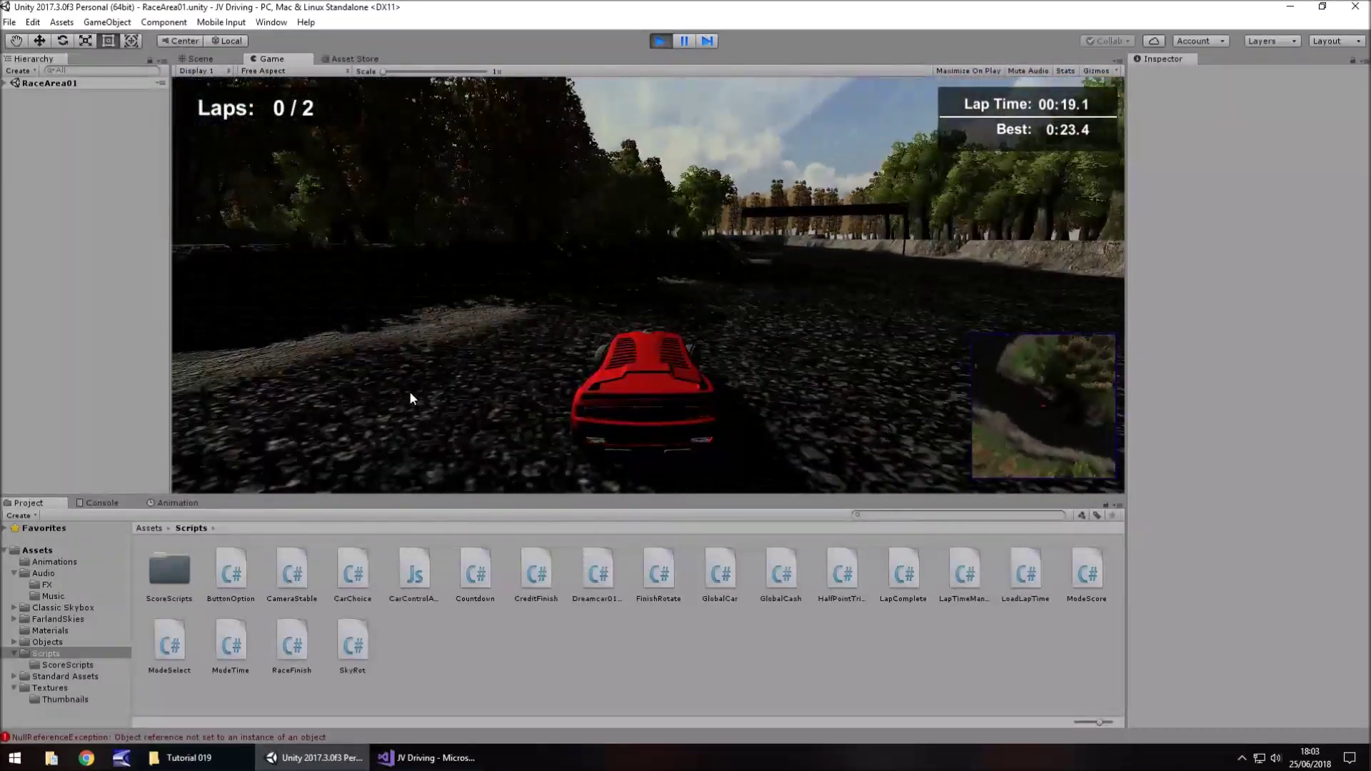
{"action": "key", "text": "Up"}
{"action": "key", "text": "Left"}
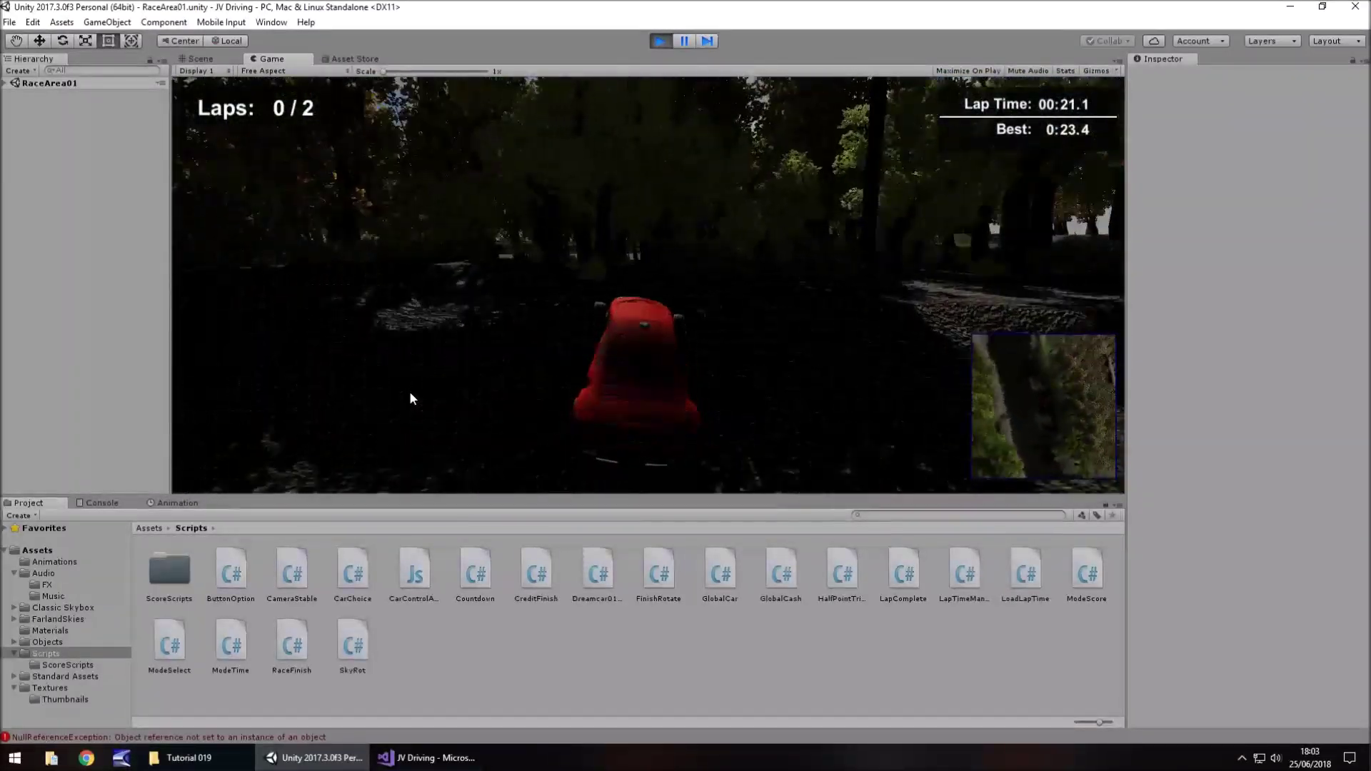
{"action": "key", "text": "Up"}
{"action": "key", "text": "Left"}
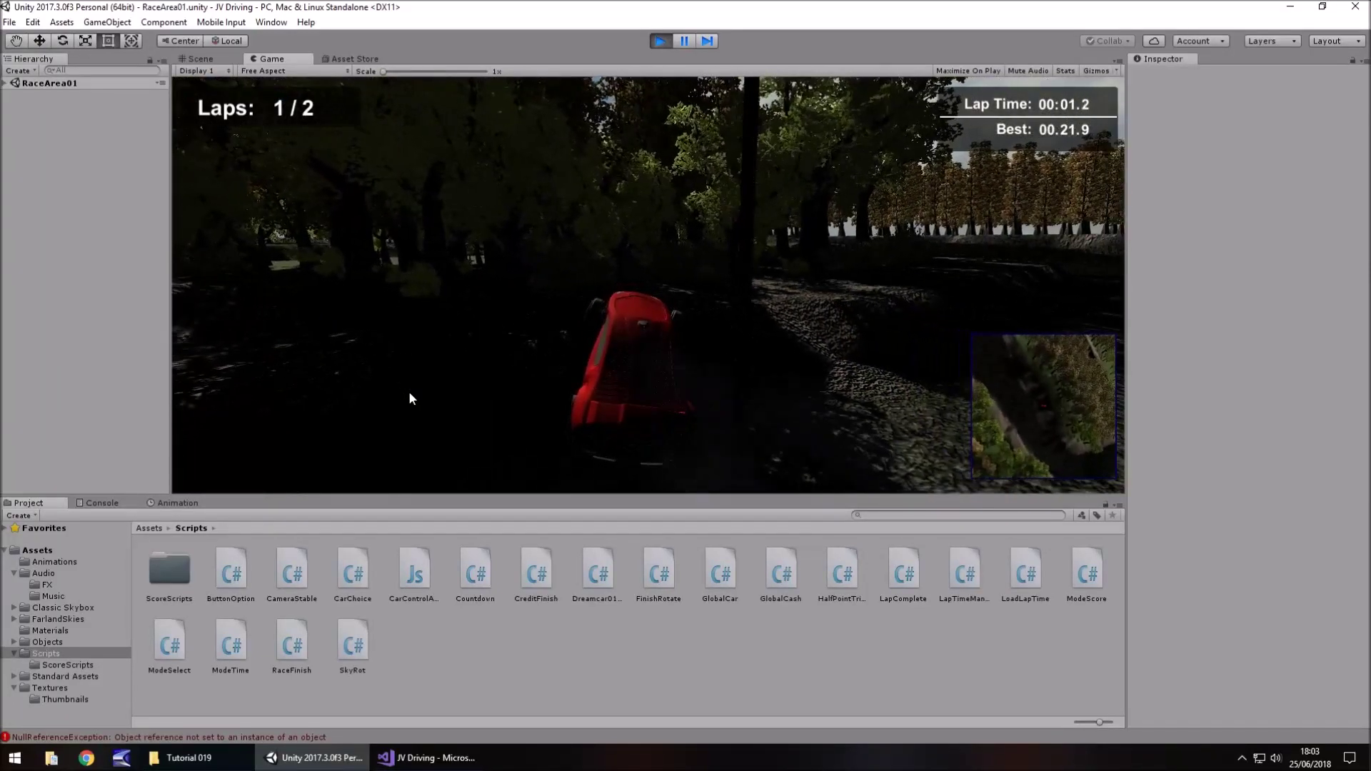
{"action": "key", "text": "Down"}
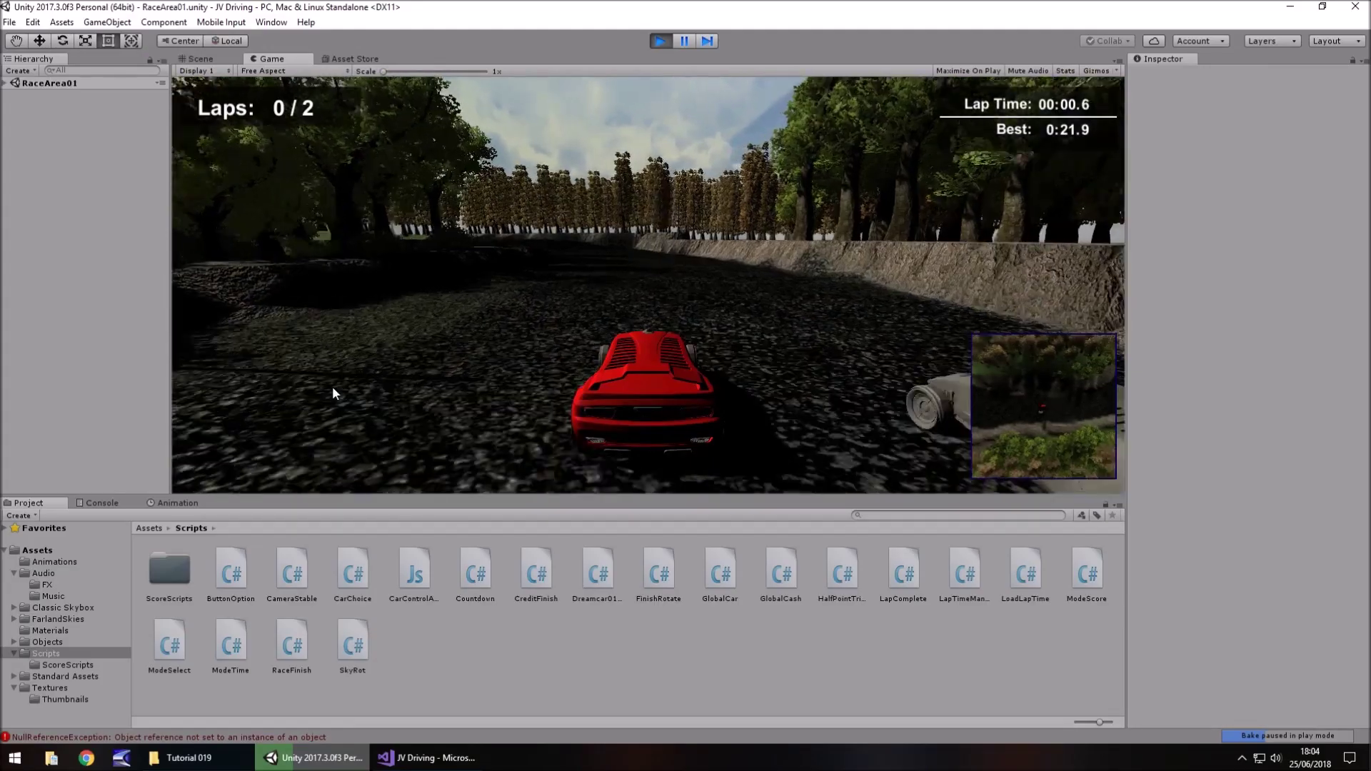
- Keep racing until the remaining laps are done, then stop play mode
{"action": "key", "text": "Up"}
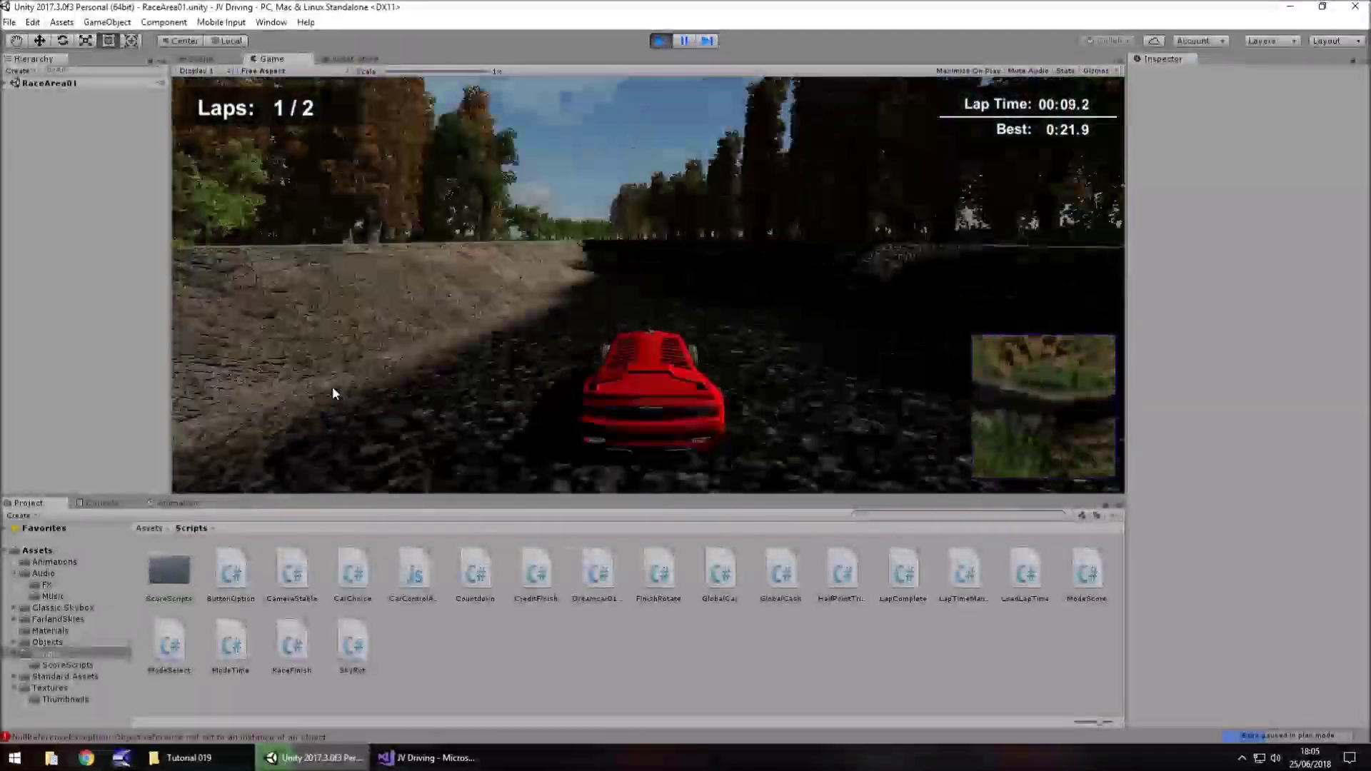
{"action": "key", "text": "Up"}
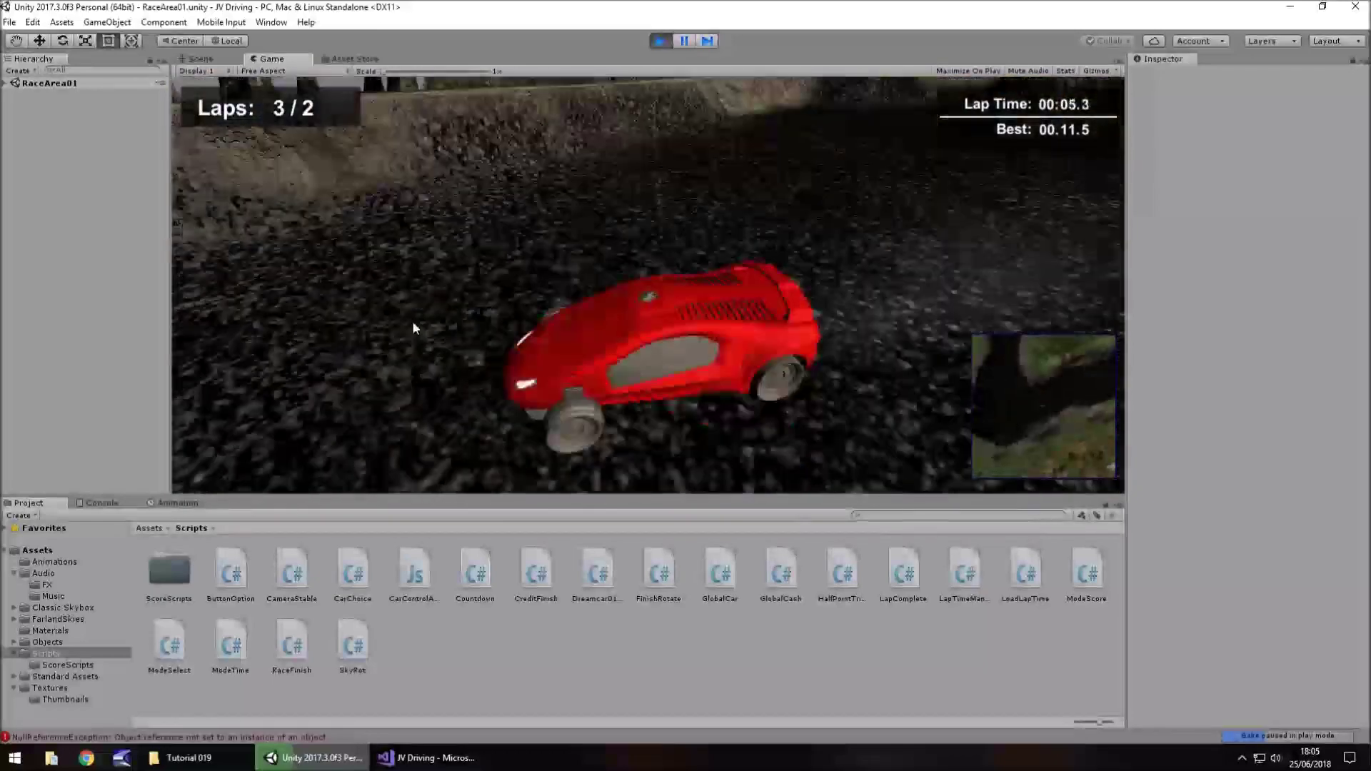
{"action": "key", "text": "ctrl+p"}
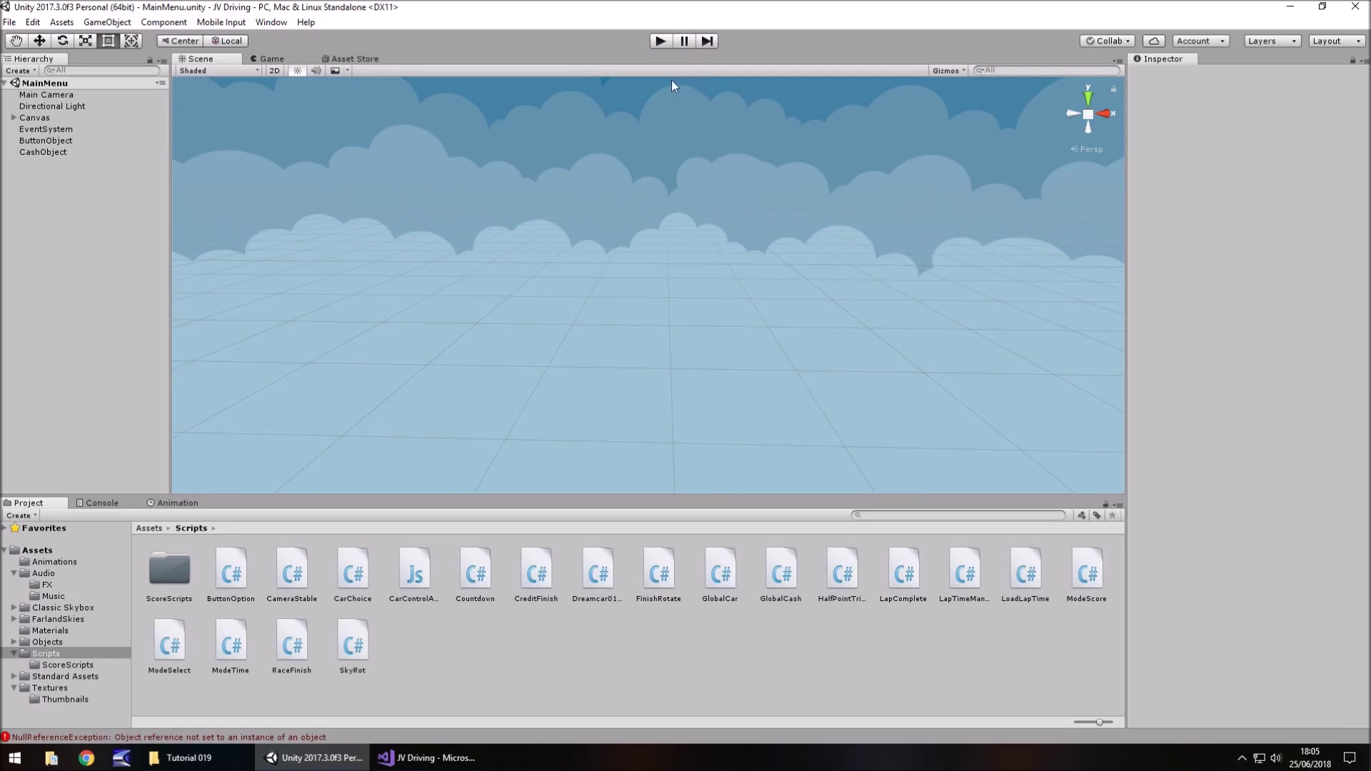
{"action": "left_click", "coordinate": [661, 41]}
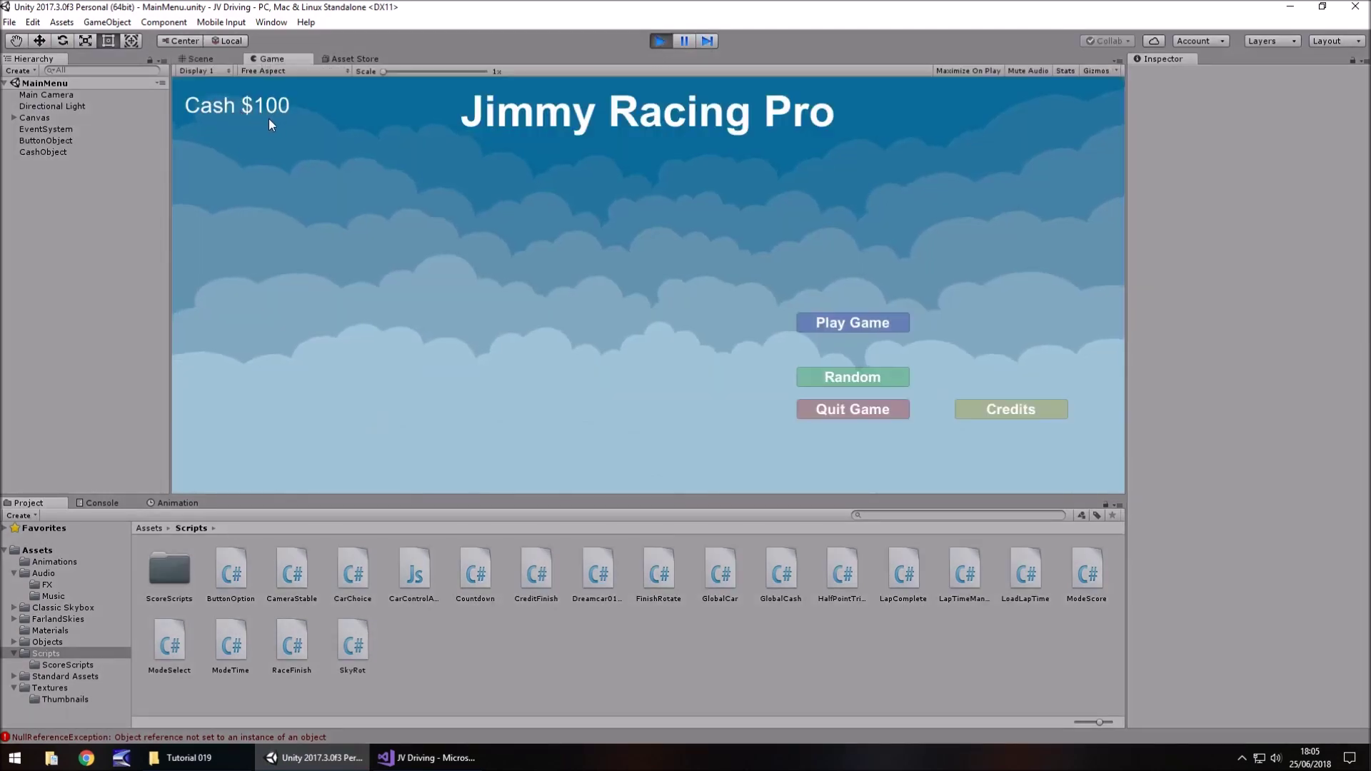
{"action": "left_click", "coordinate": [661, 41]}
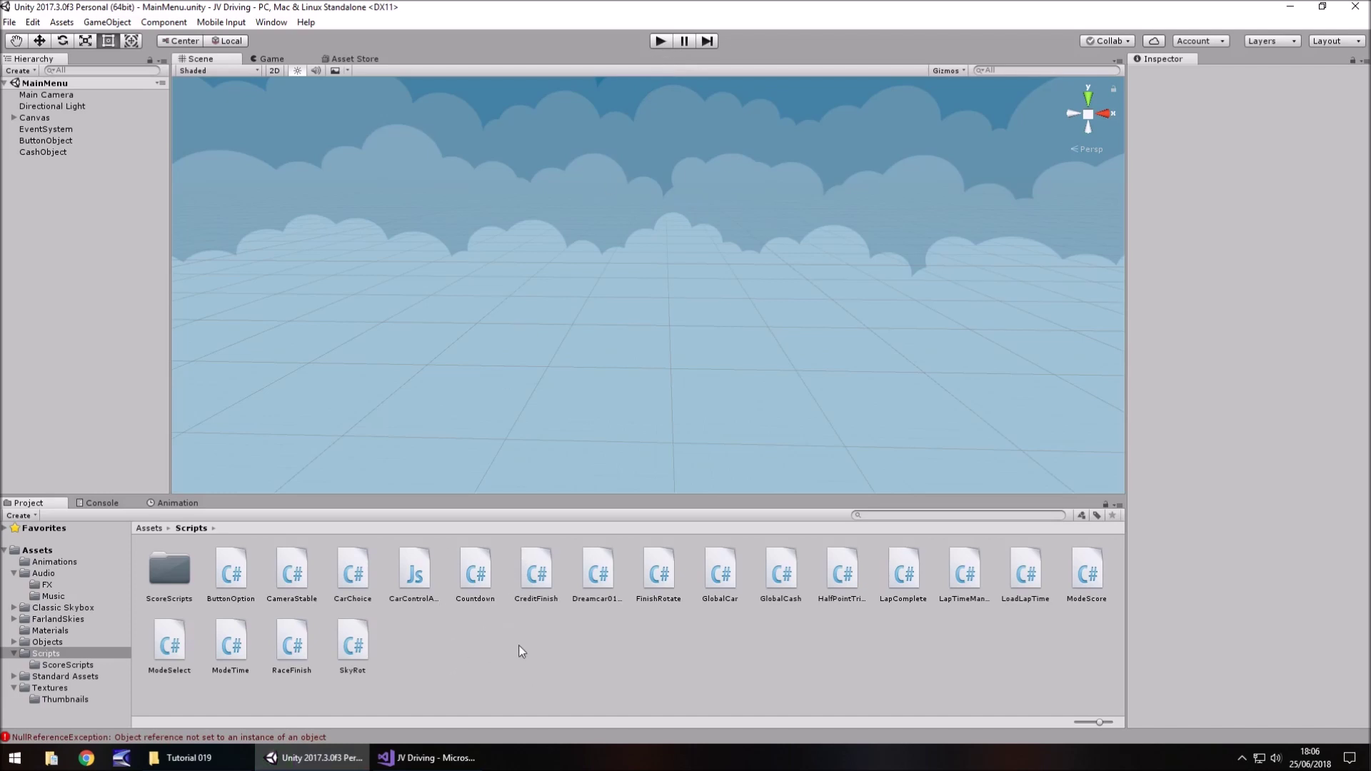
- Open the TrackSelect scene and expand the Canvas to show its car buttons
{"action": "left_click", "coordinate": [52, 553]}
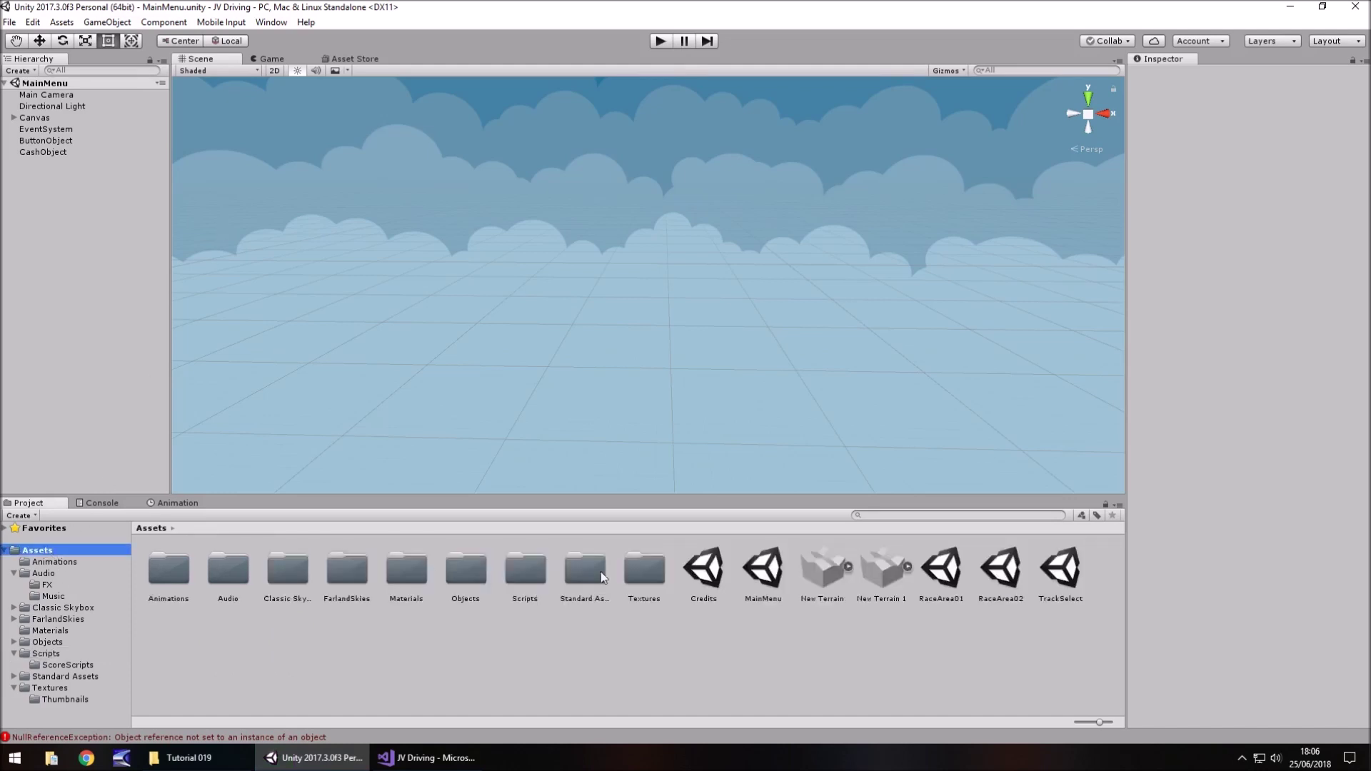
{"action": "double_click", "coordinate": [1081, 568]}
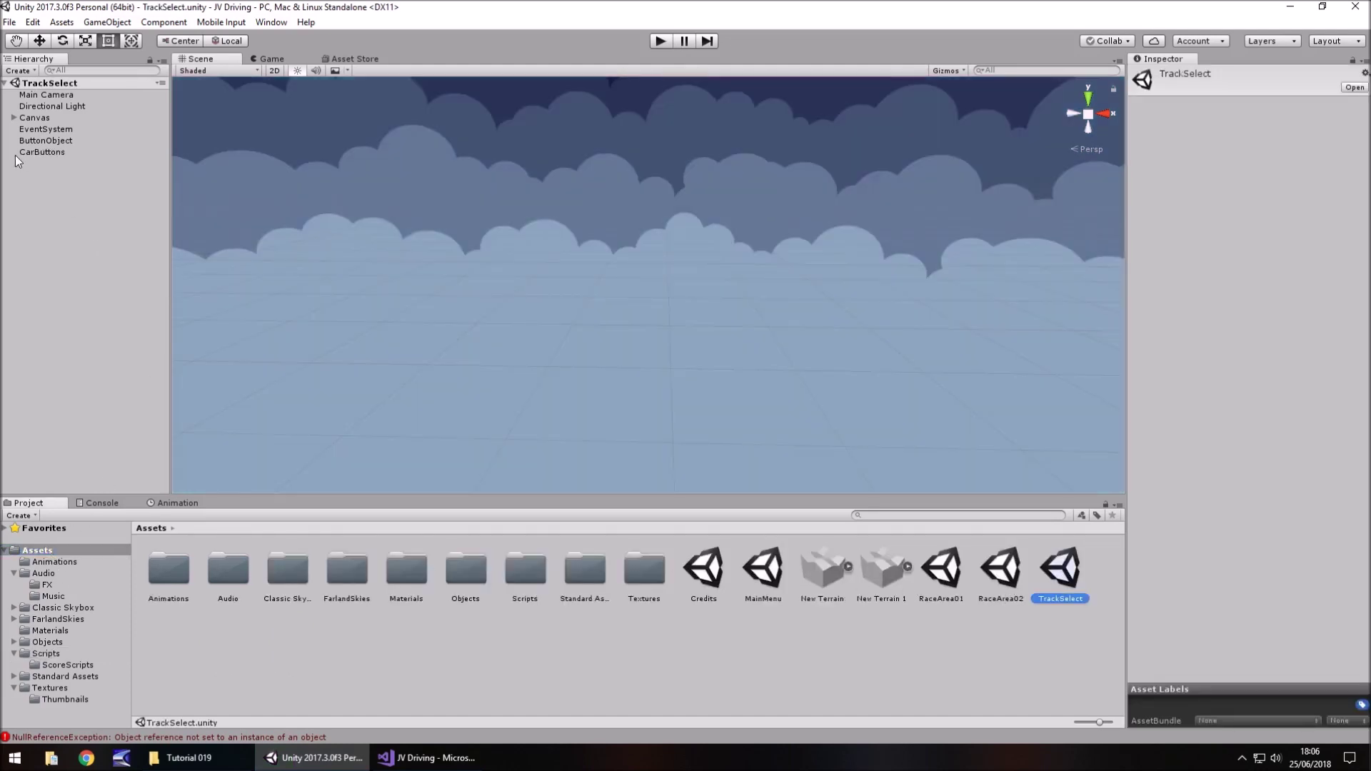
{"action": "double_click", "coordinate": [35, 117]}
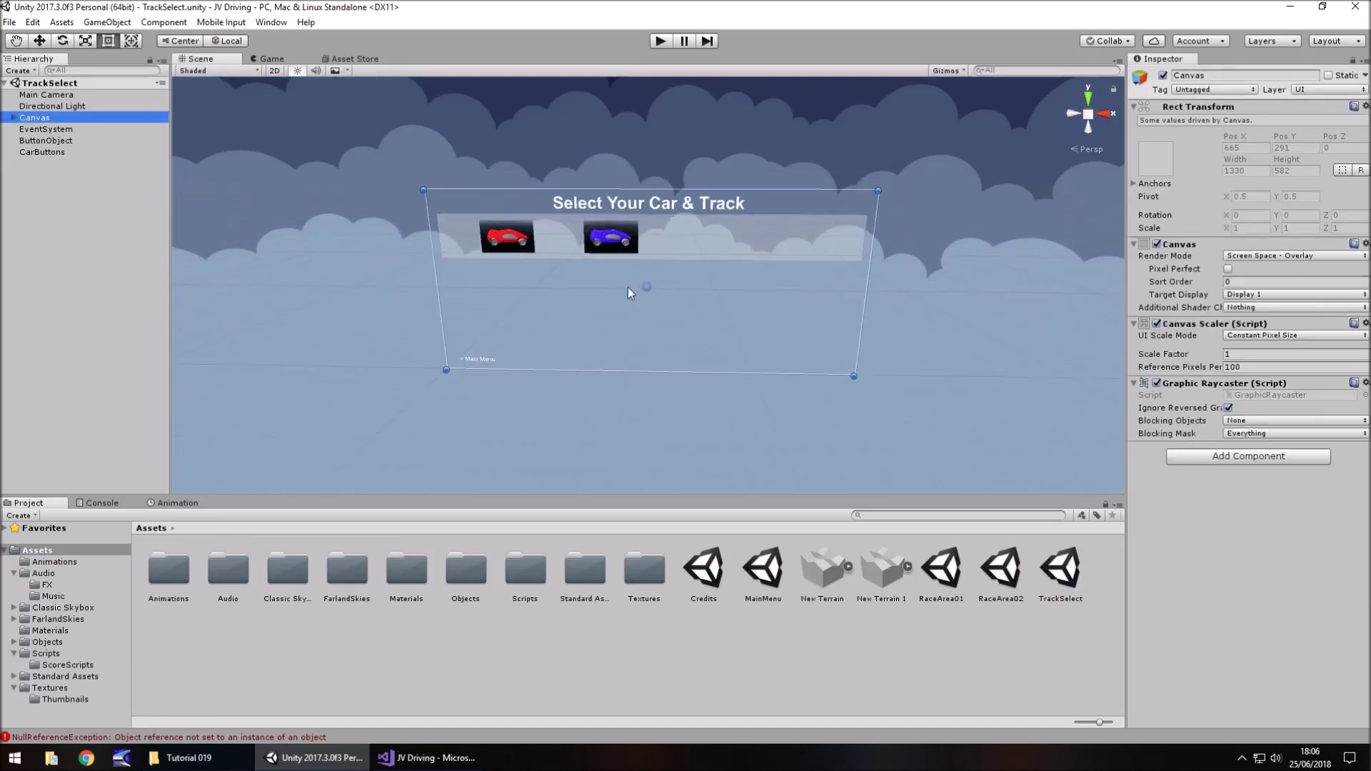
{"action": "scroll", "coordinate": [614, 294], "scroll_direction": "down", "scroll_amount": 2}
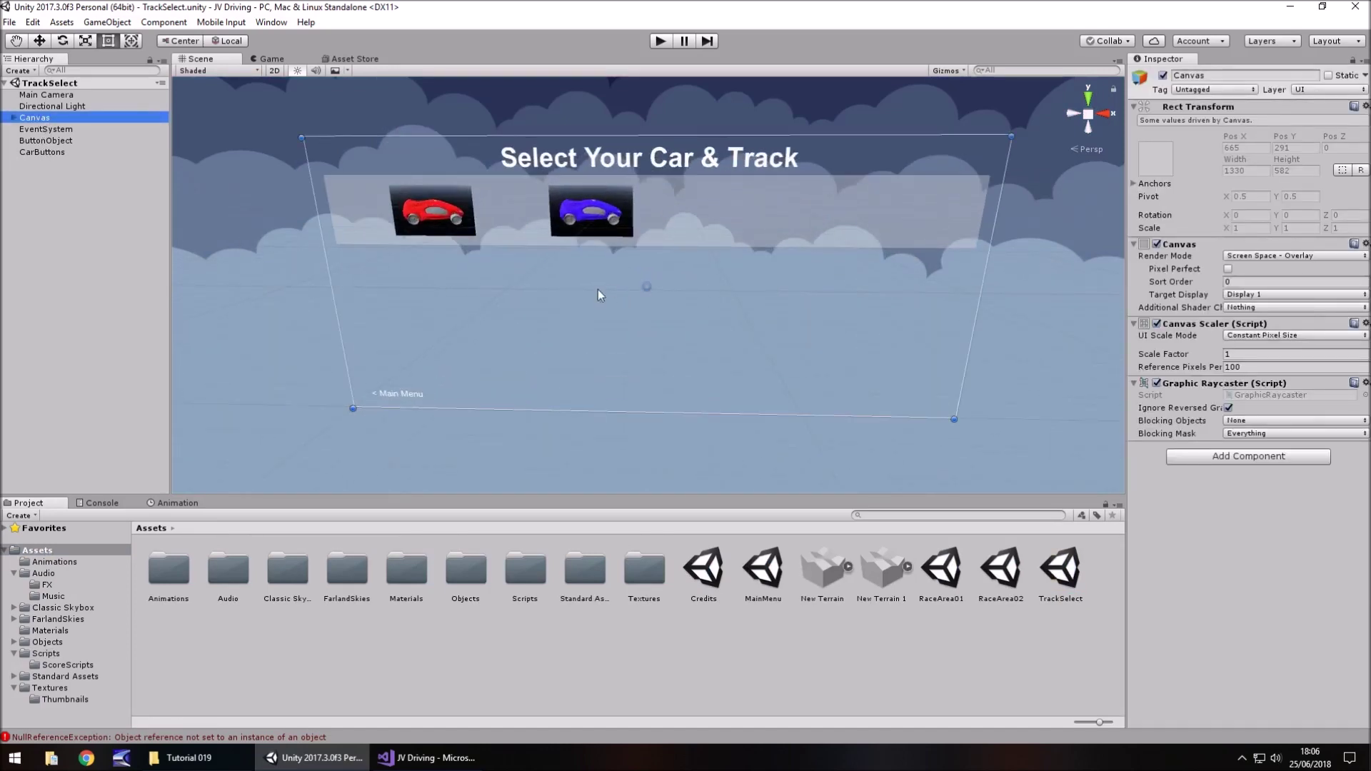
{"action": "left_click", "coordinate": [14, 118]}
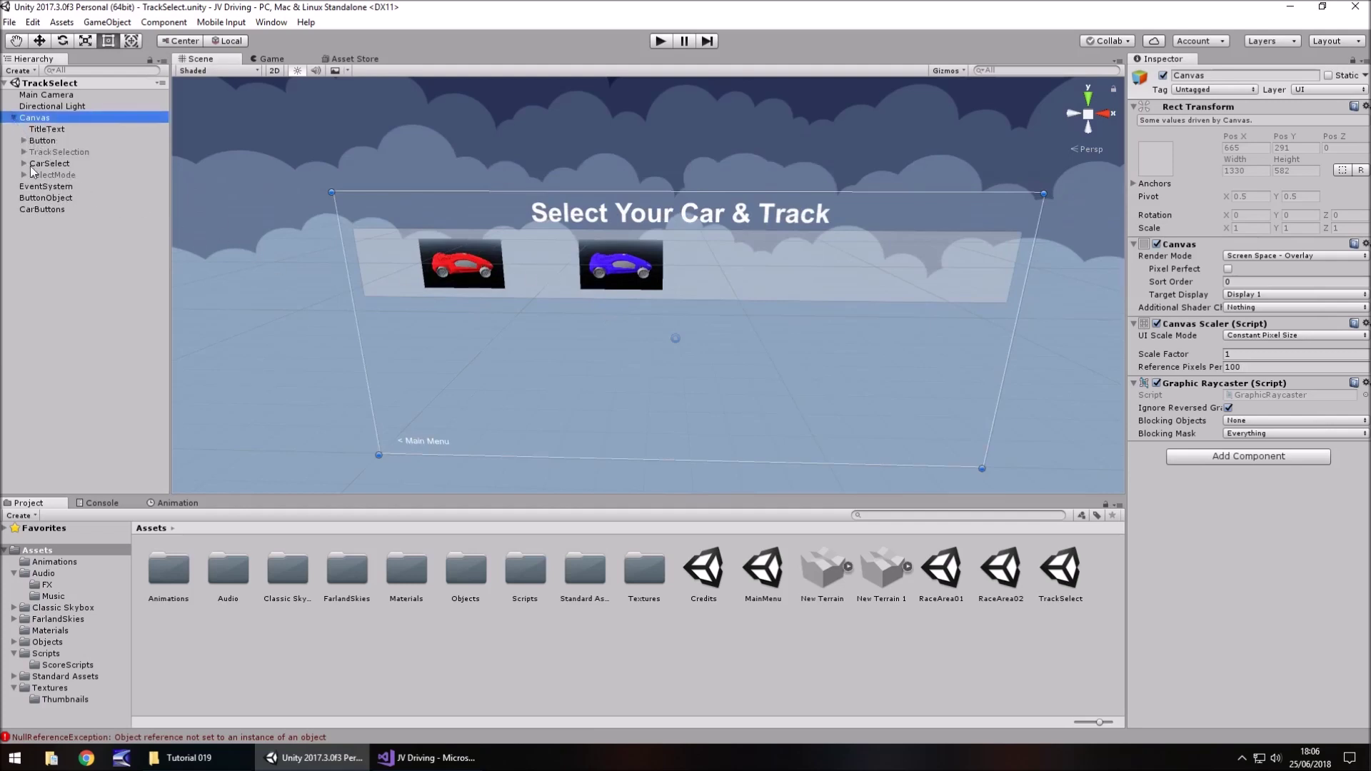
- Duplicate the blue car button and place the copy to its right
{"action": "left_click", "coordinate": [626, 267]}
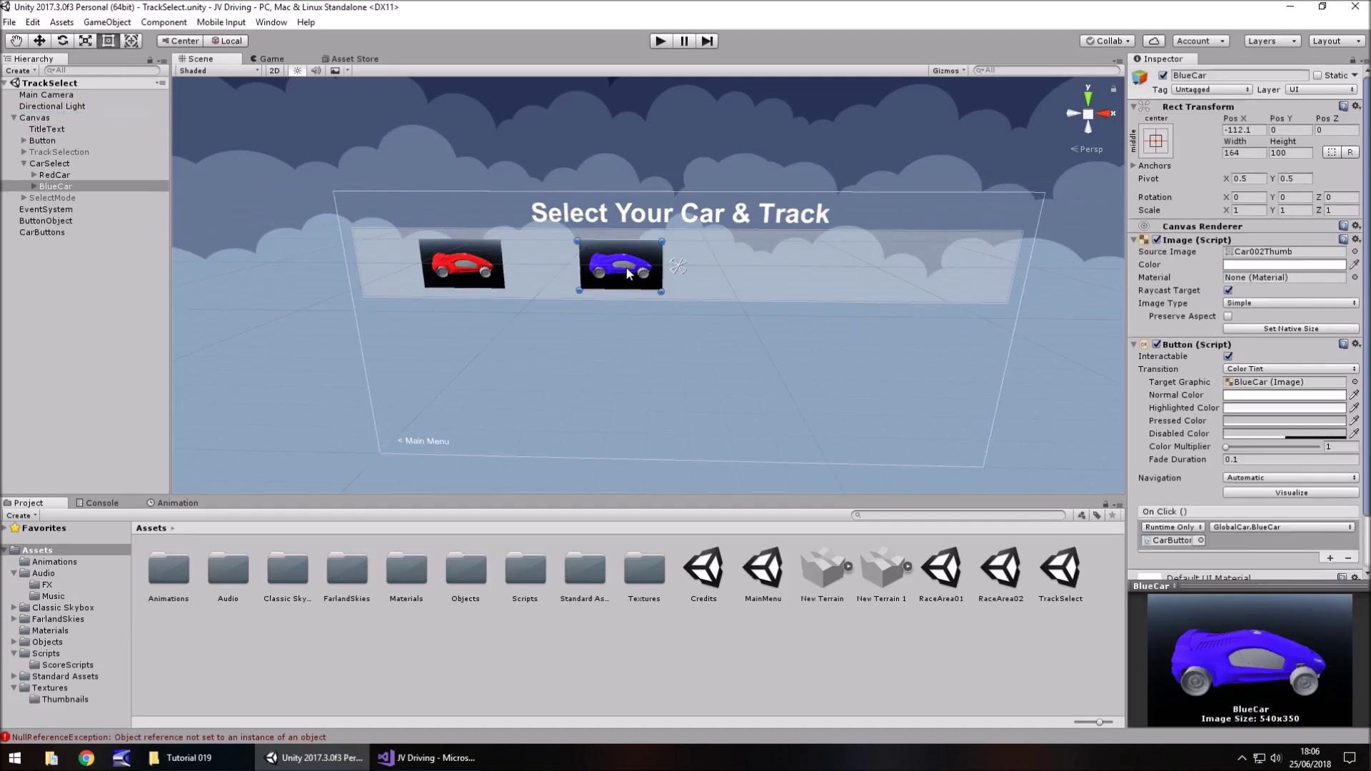
{"action": "key", "text": "ctrl+d"}
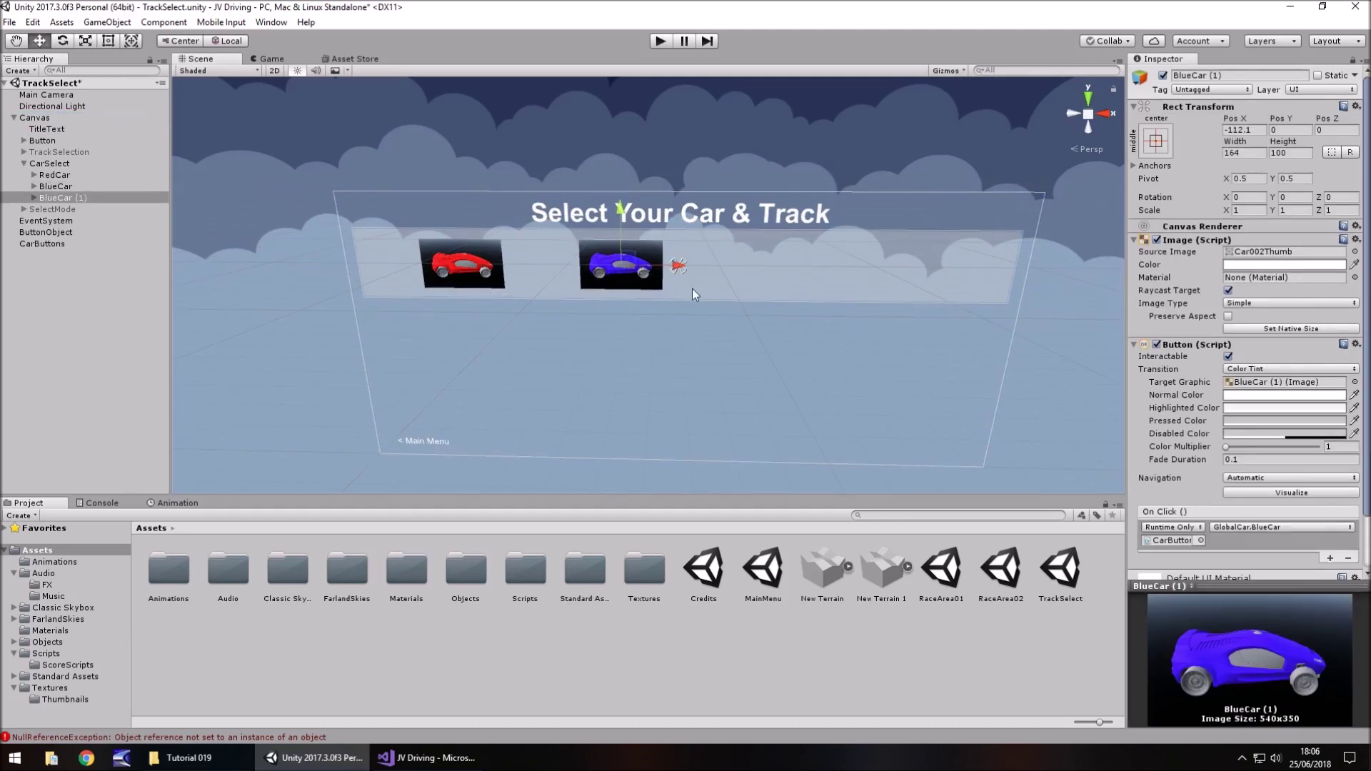
{"action": "left_click_drag", "start_coordinate": [679, 269], "coordinate": [820, 285]}
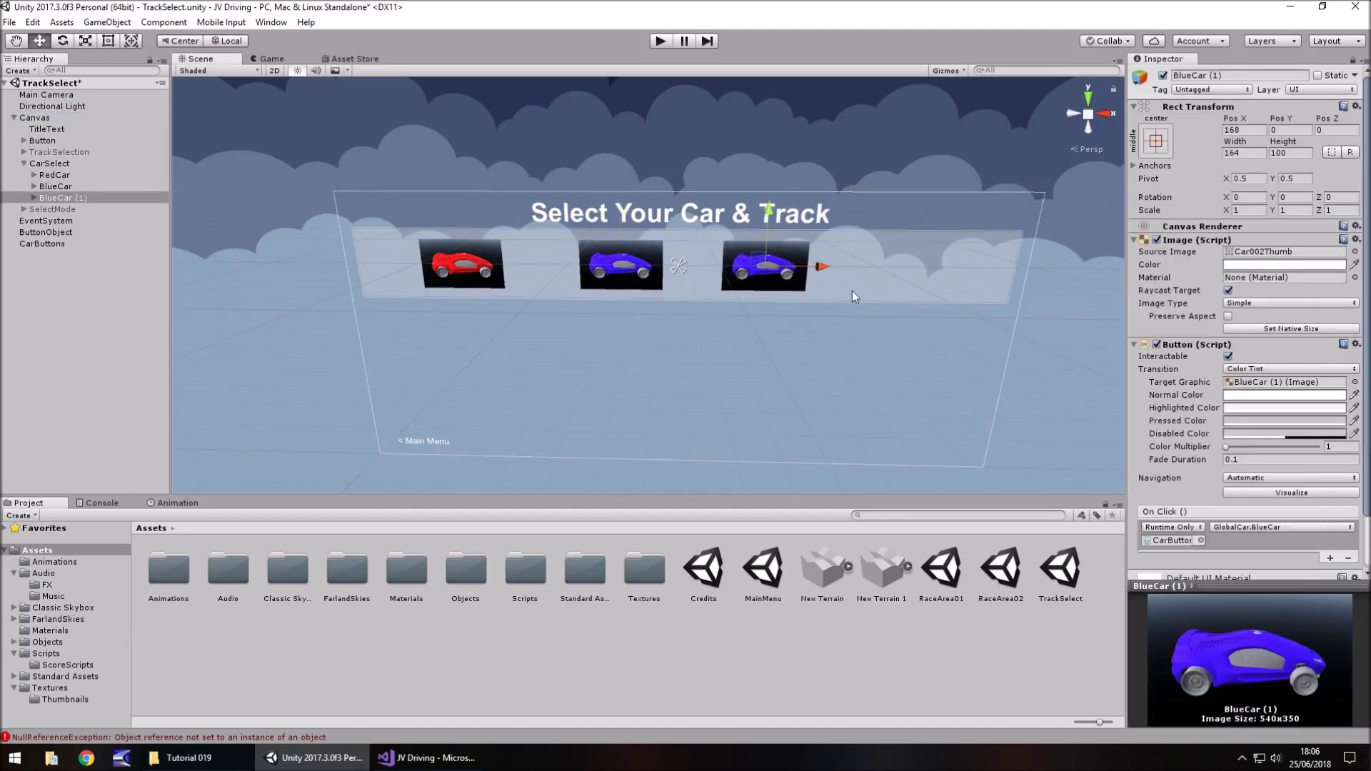
- Make the copied button non-interactable with a bright green Normal Color
{"action": "left_click", "coordinate": [1229, 357]}
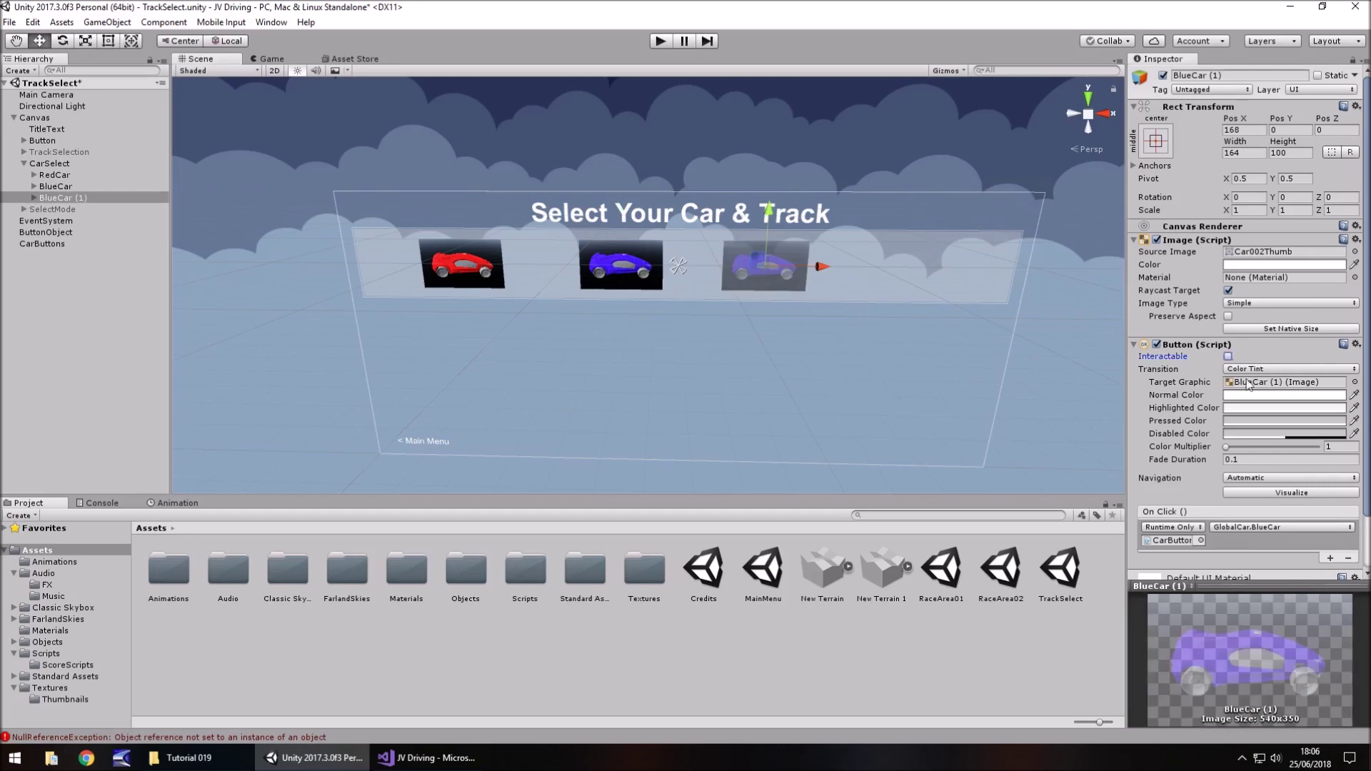
{"action": "left_click", "coordinate": [1276, 396]}
{"action": "left_click_drag", "start_coordinate": [250, 168], "coordinate": [270, 50]}
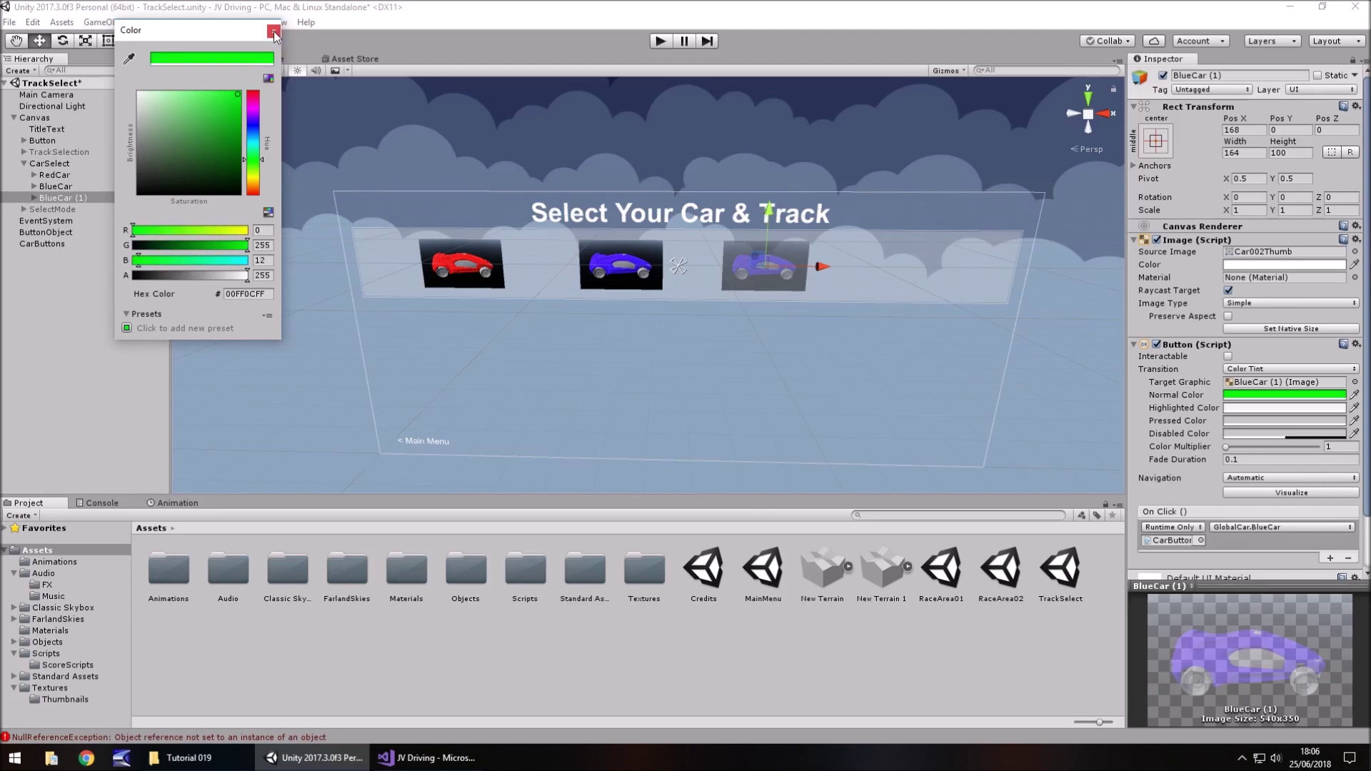
{"action": "left_click", "coordinate": [274, 31]}
{"action": "left_click", "coordinate": [1228, 356]}
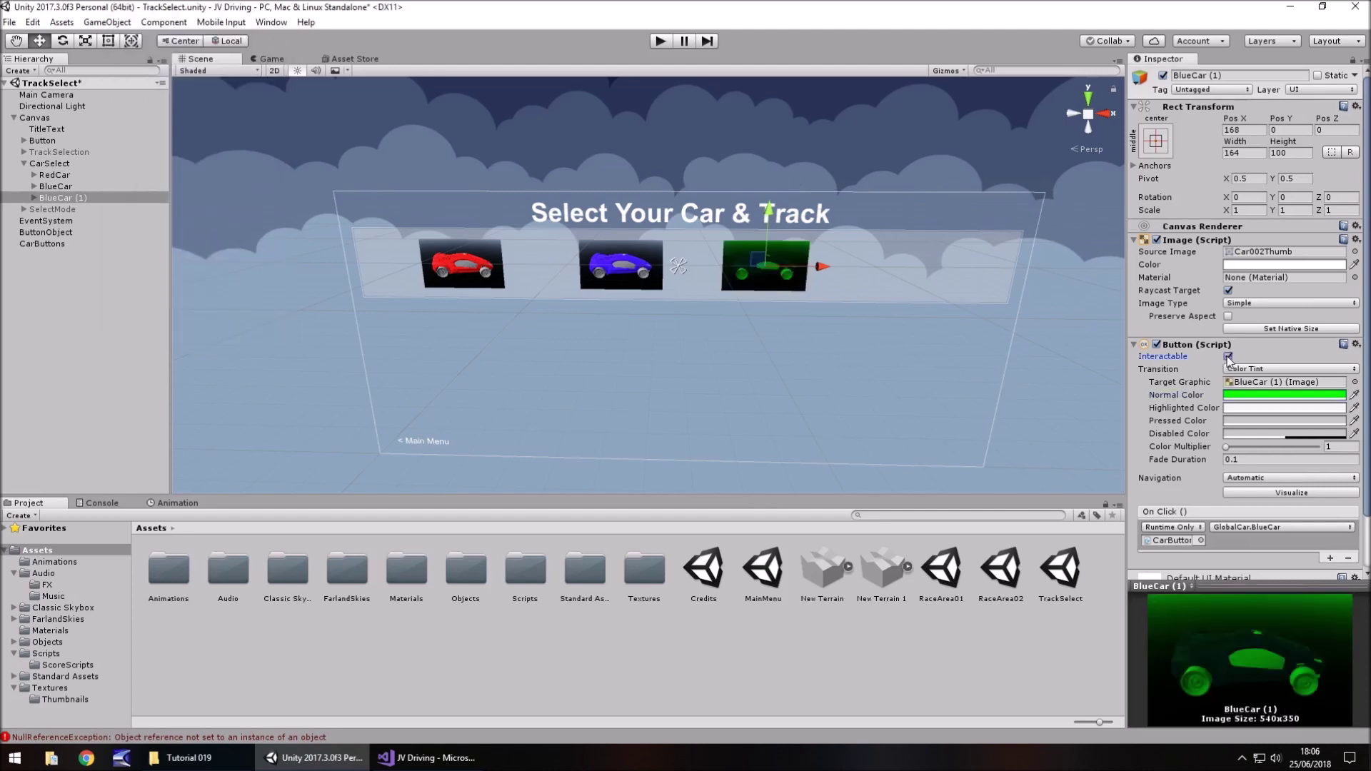
{"action": "left_click", "coordinate": [1229, 357]}
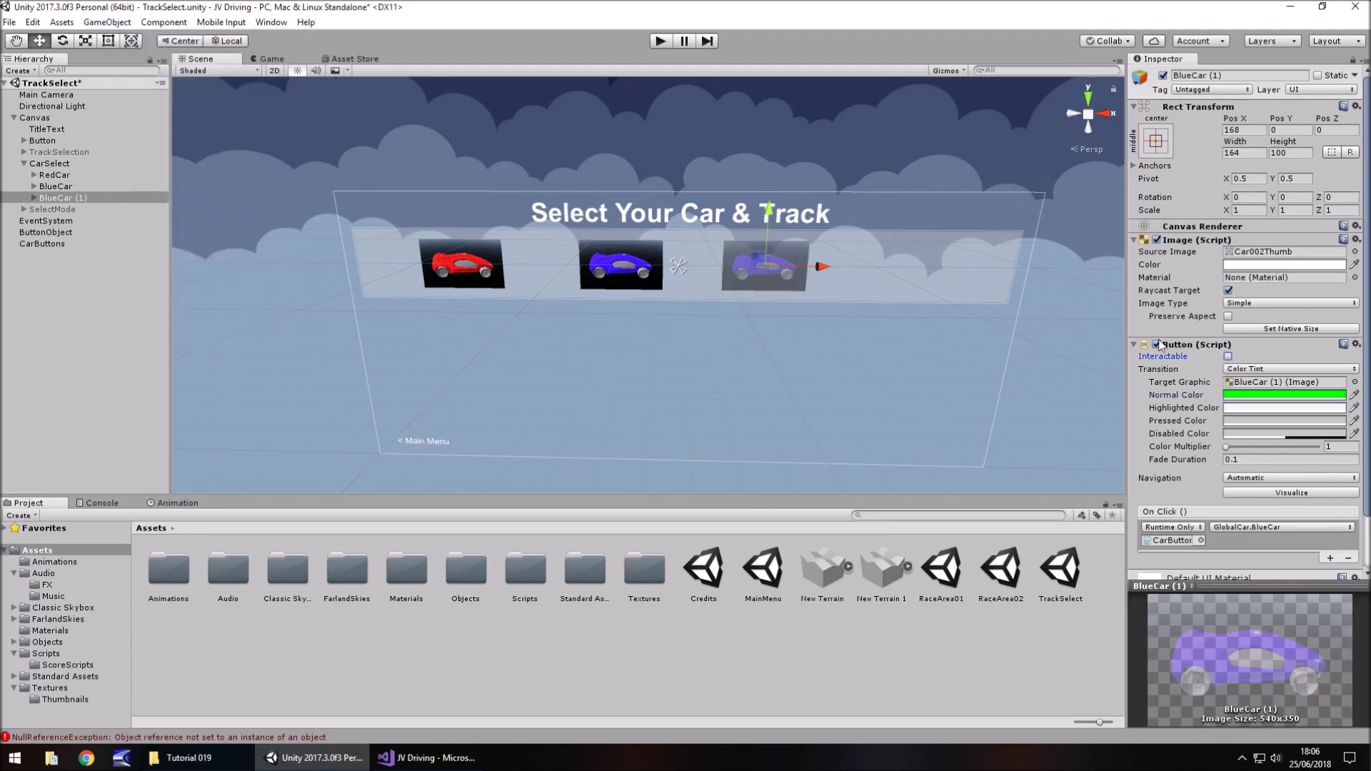
- Rename the copied button to GreenCar
{"action": "left_click", "coordinate": [99, 204]}
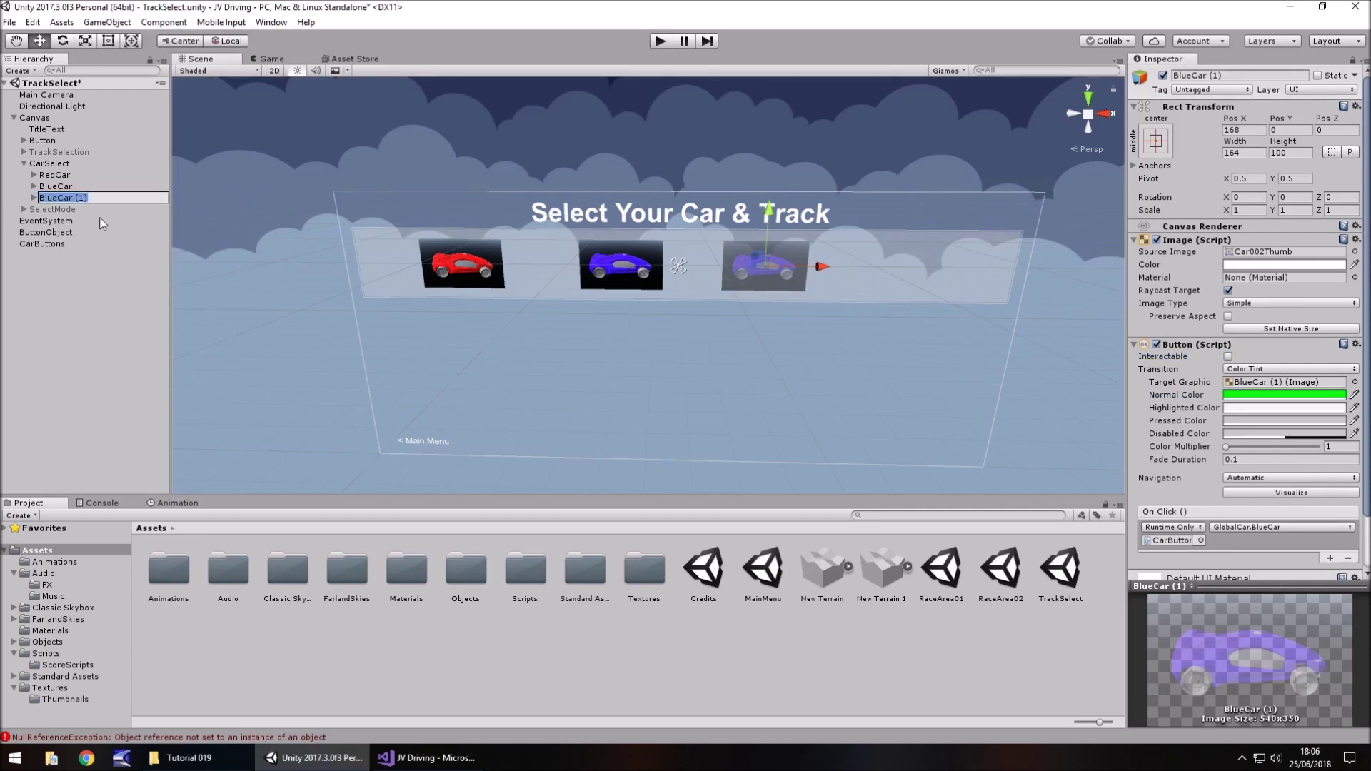
{"action": "type", "text": "GreenCar"}
{"action": "key", "text": "Return"}
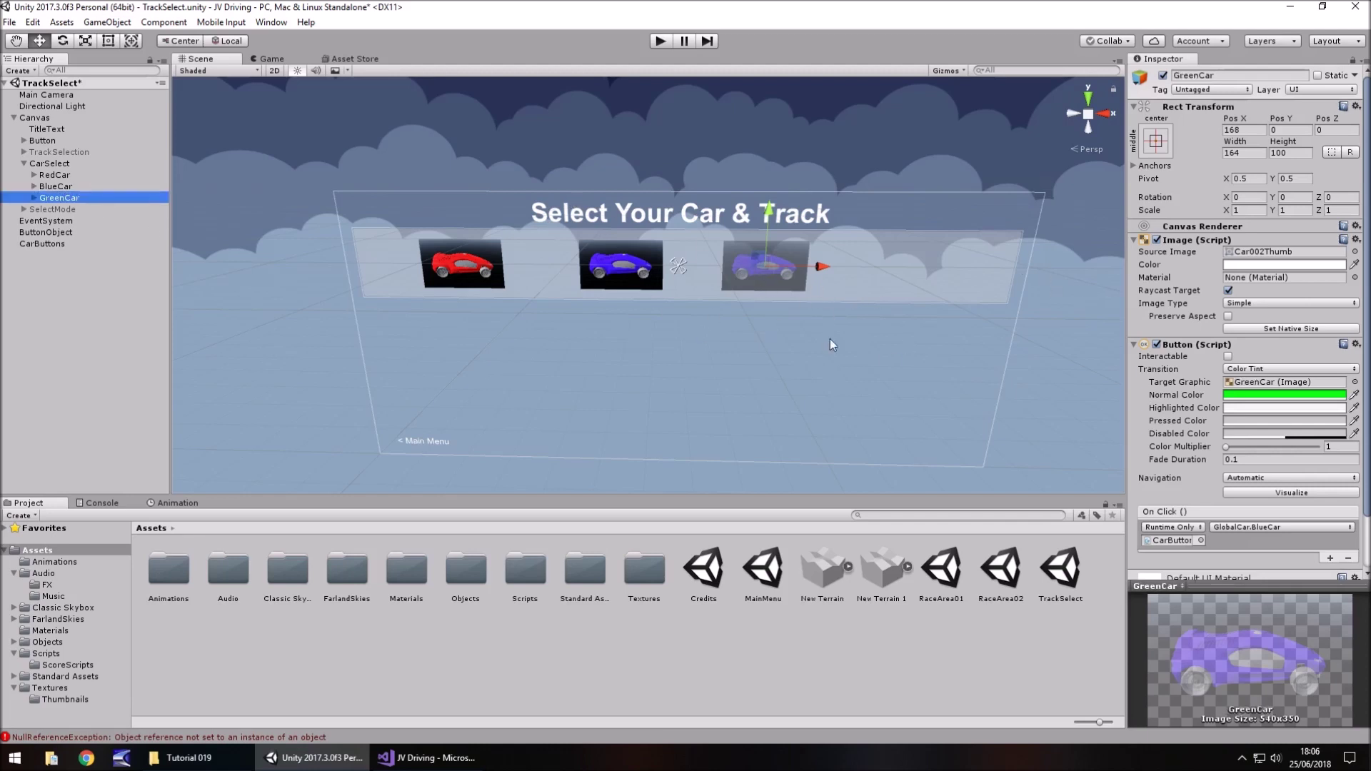
- Create an empty object named CashObject and attach the GlobalCash script to it
{"action": "left_click", "coordinate": [107, 22]}
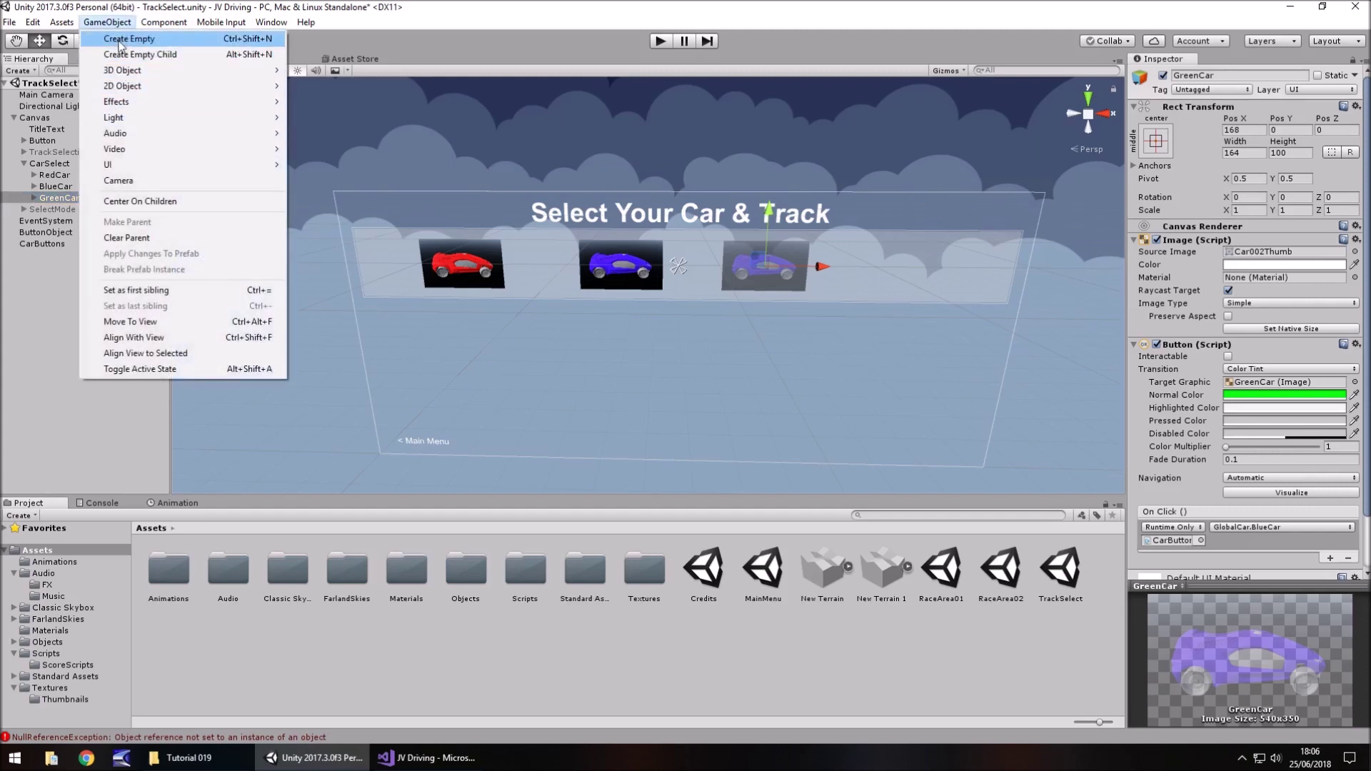
{"action": "left_click", "coordinate": [129, 38]}
{"action": "key", "text": "F2"}
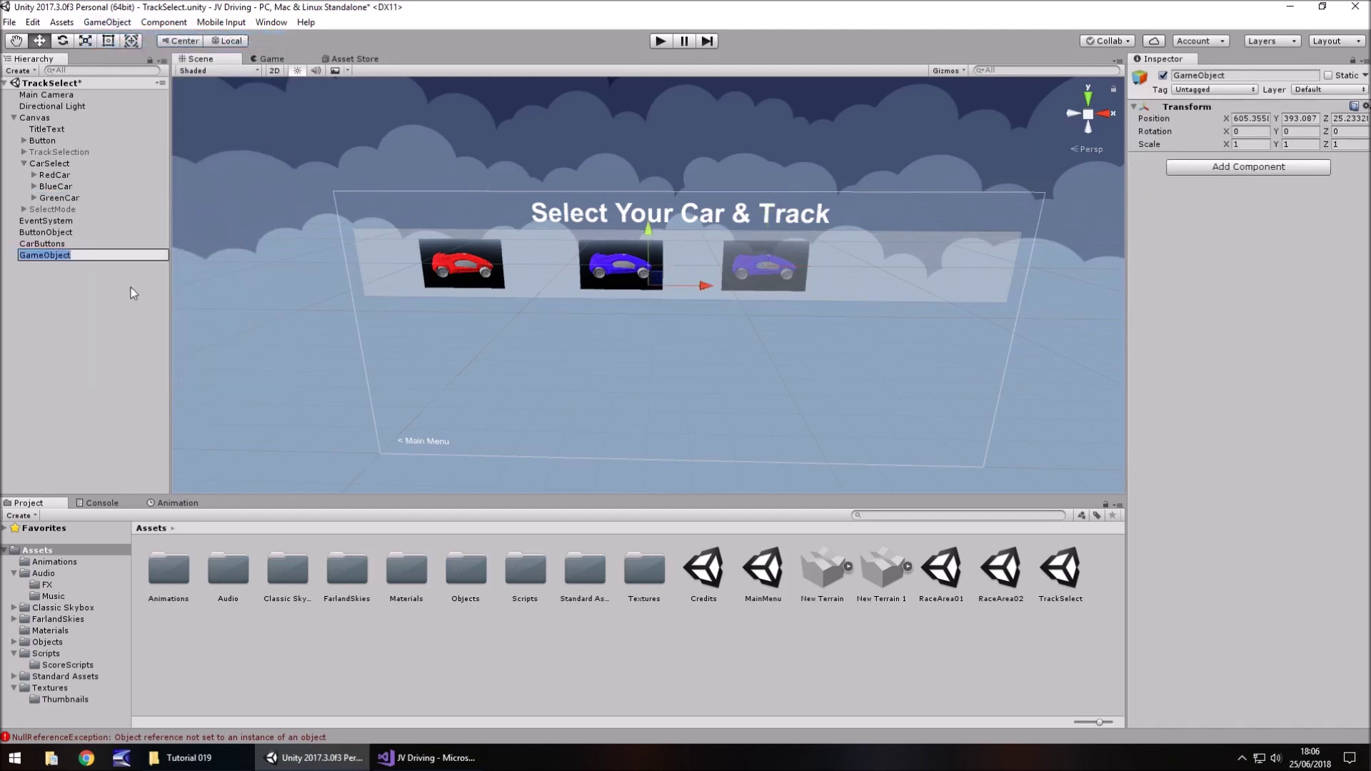
{"action": "type", "text": "CashObject"}
{"action": "key", "text": "Return"}
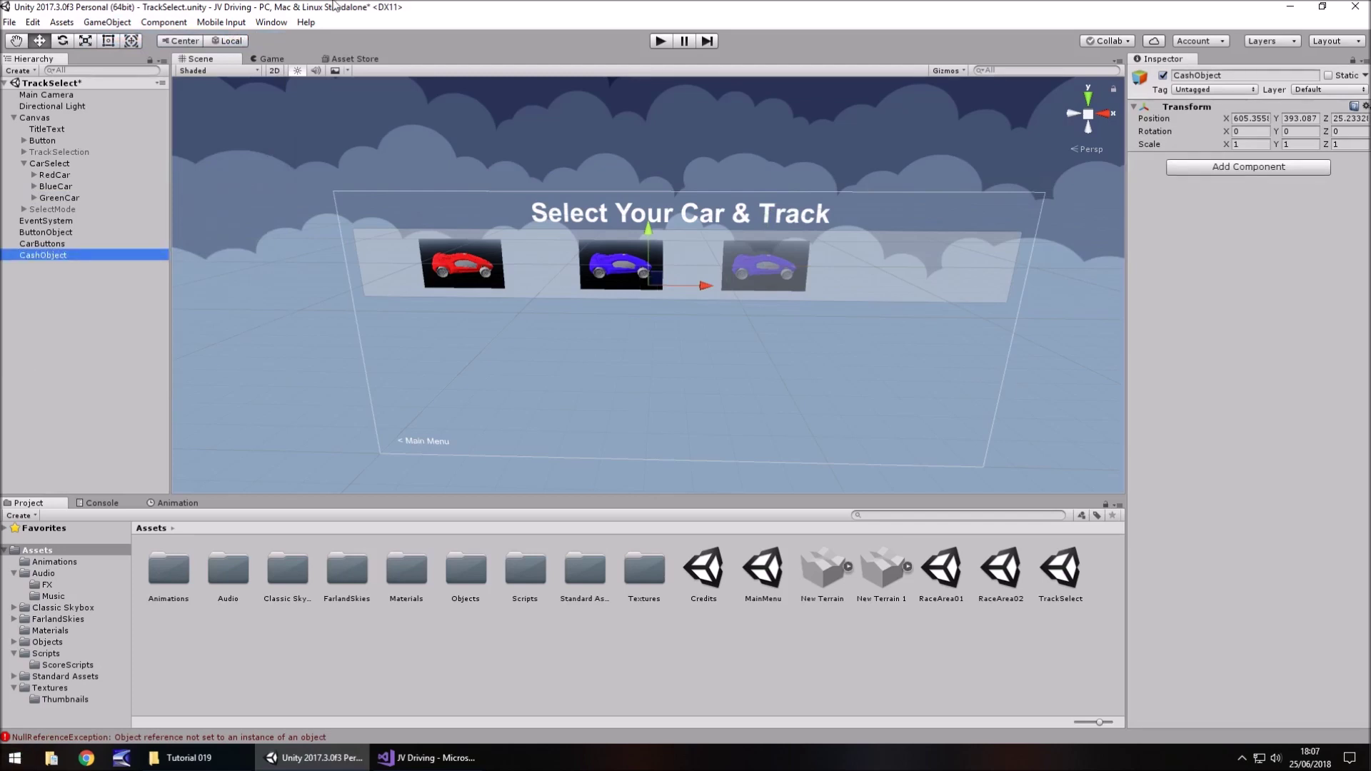
{"action": "double_click", "coordinate": [525, 571]}
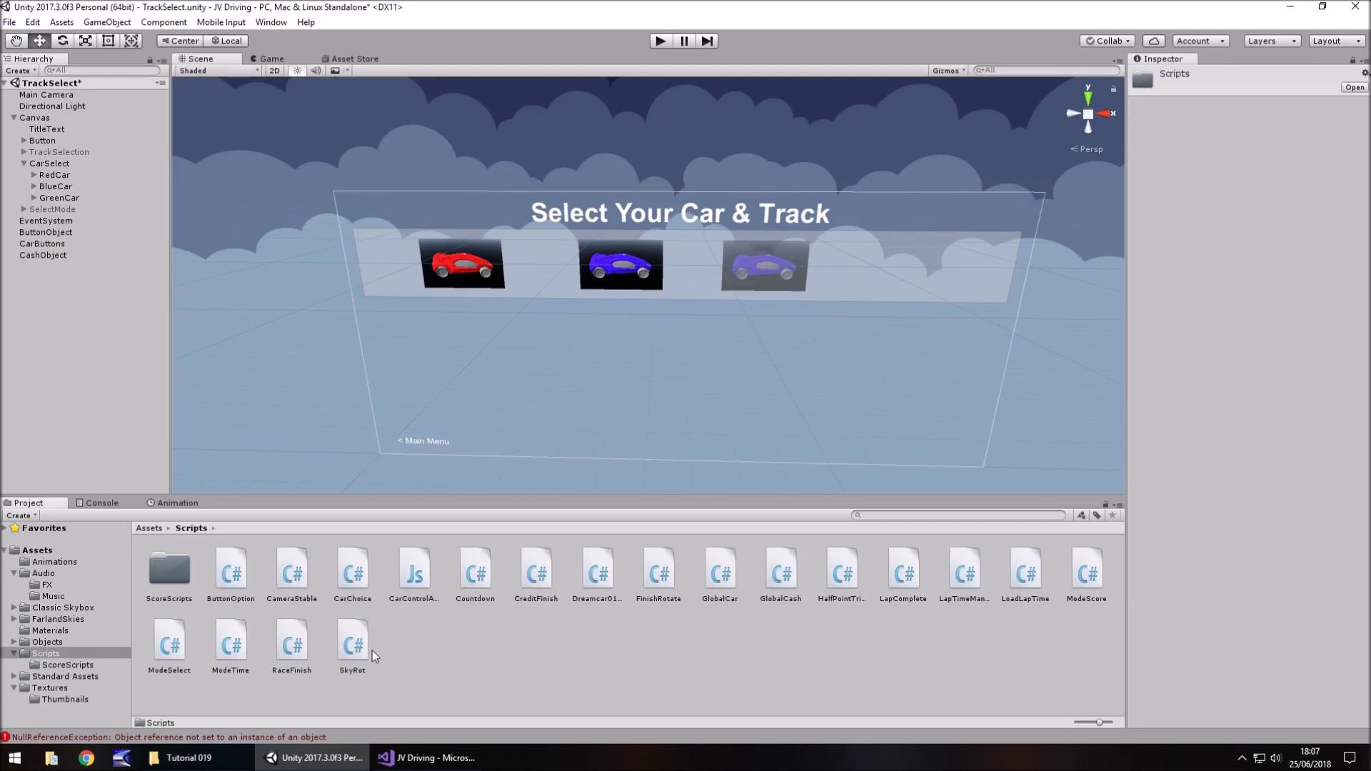
{"action": "left_click_drag", "start_coordinate": [780, 572], "coordinate": [50, 255]}
- Add a UI Text element anchored top-left at position X 0, Y 0
{"action": "left_click", "coordinate": [107, 22]}
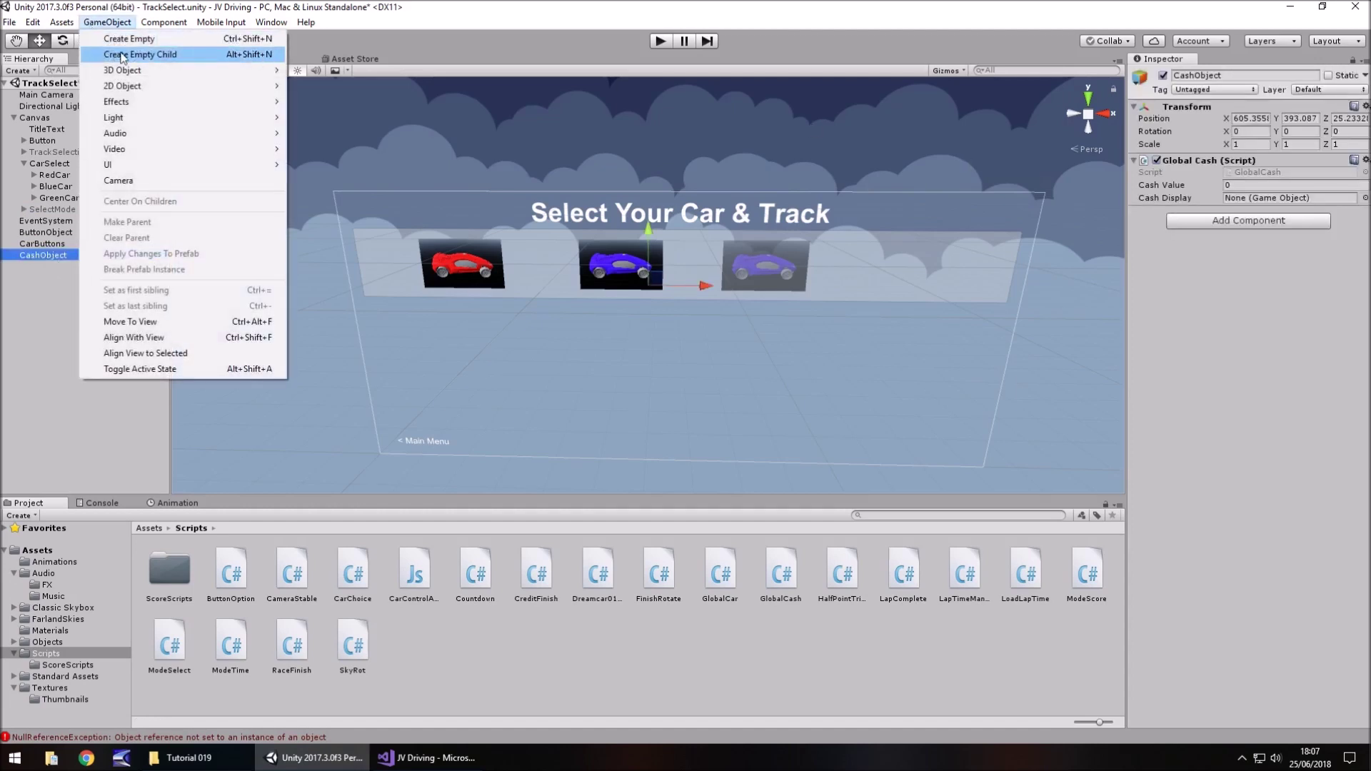
{"action": "mouse_move", "coordinate": [143, 164]}
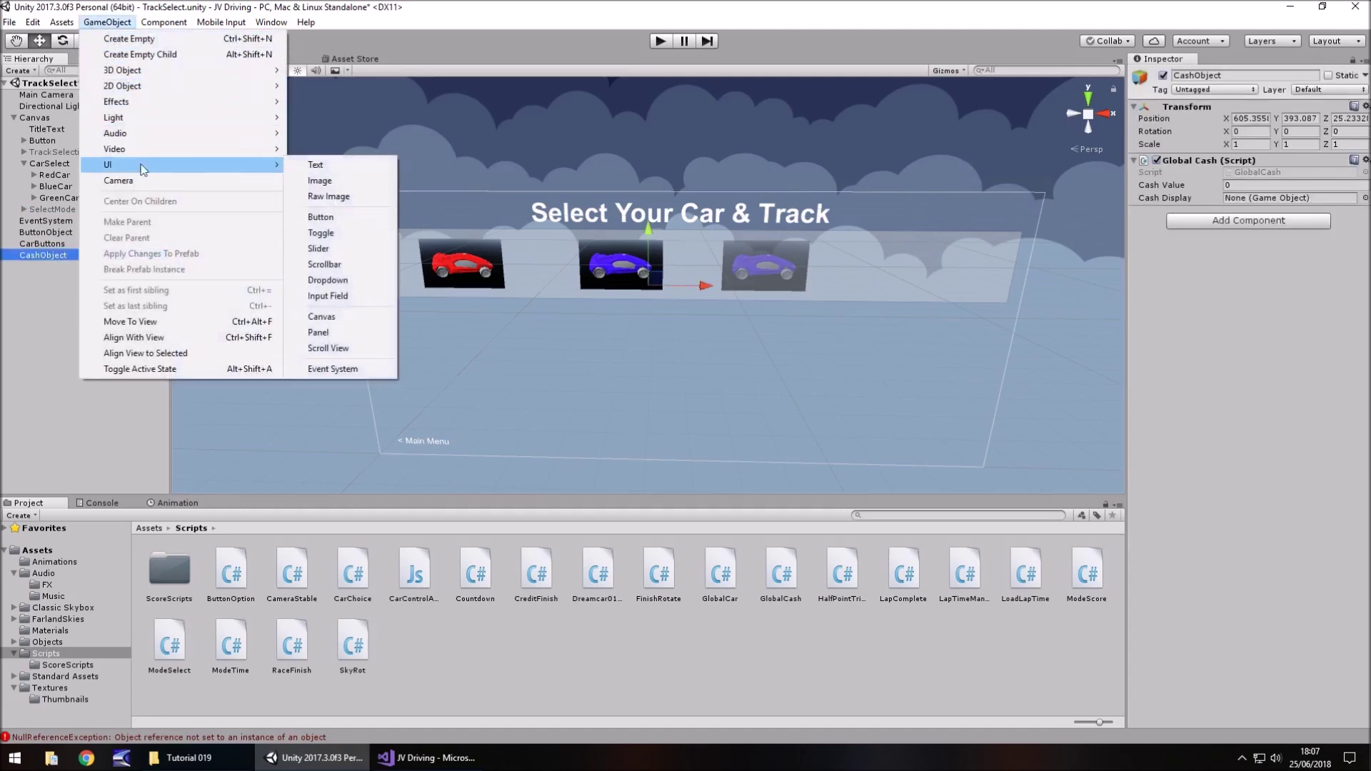
{"action": "left_click", "coordinate": [314, 167]}
{"action": "left_click", "coordinate": [1157, 140]}
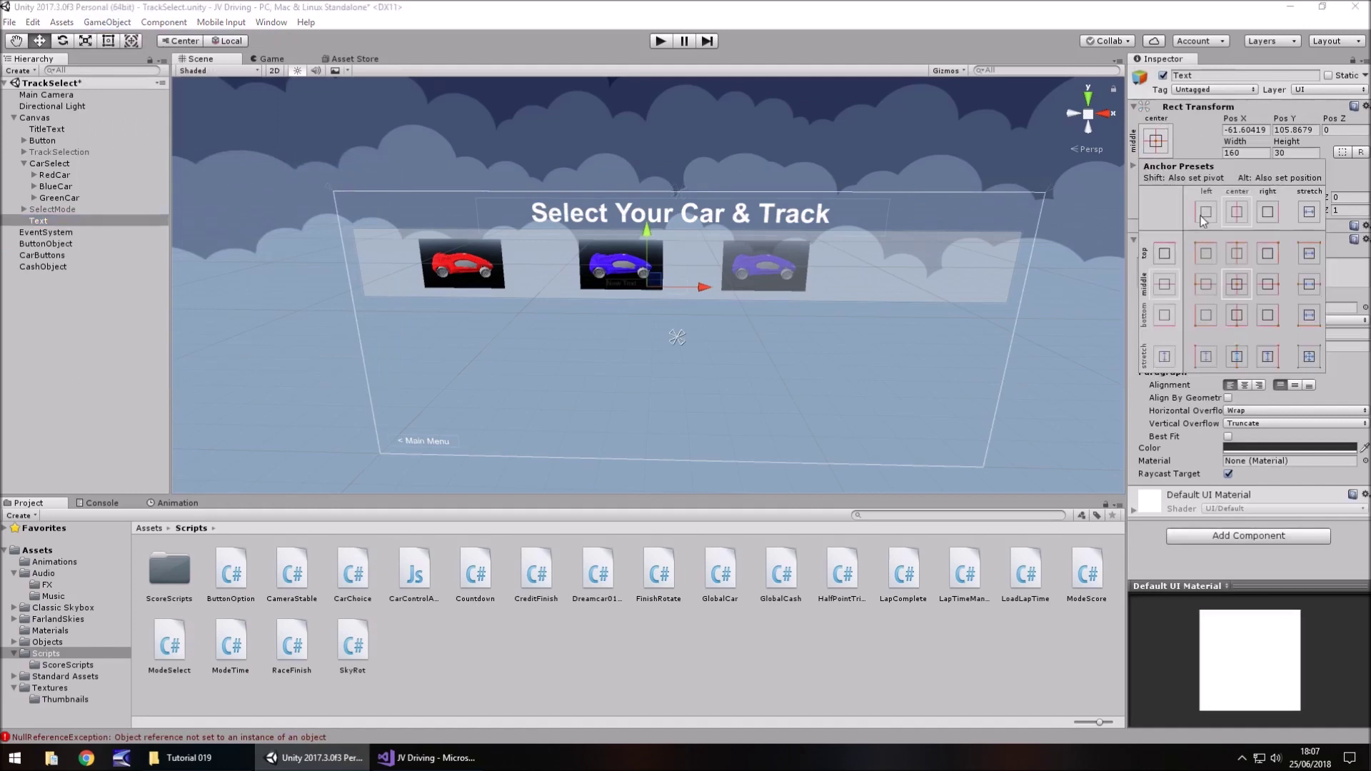
{"action": "left_click", "coordinate": [1207, 253]}
{"action": "left_click", "coordinate": [1246, 129]}
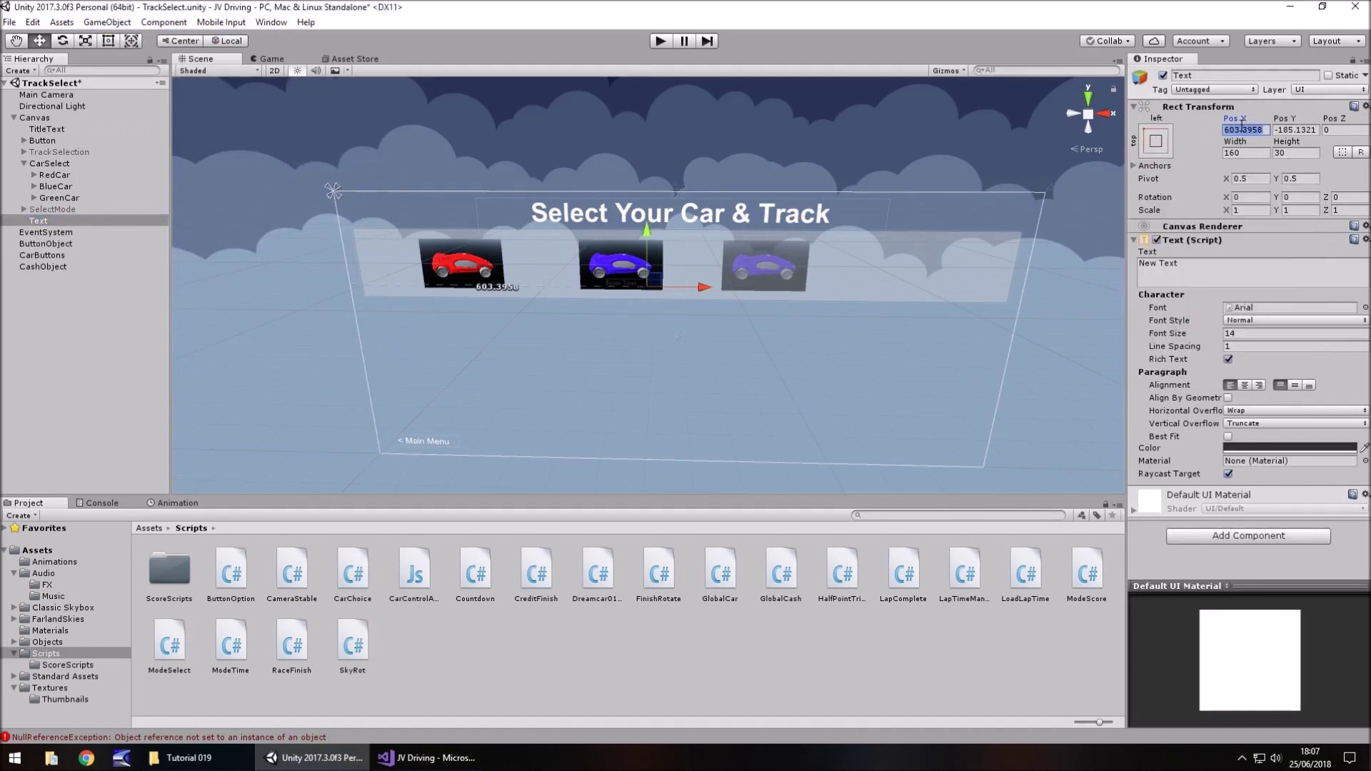
{"action": "type", "text": "0"}
{"action": "key", "text": "Tab"}
{"action": "type", "text": "0"}
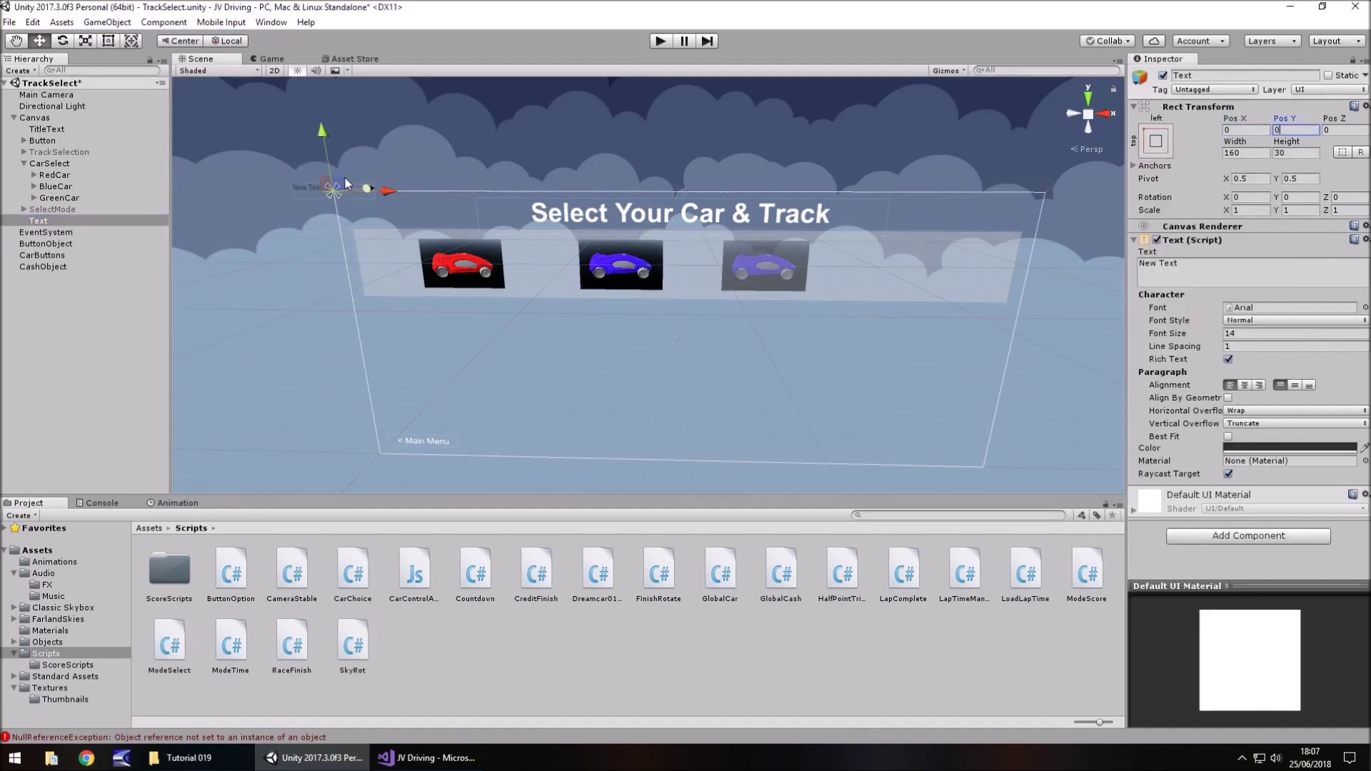
- Move the text just inside the canvas's top-left corner and make it white
{"action": "left_click", "coordinate": [108, 40]}
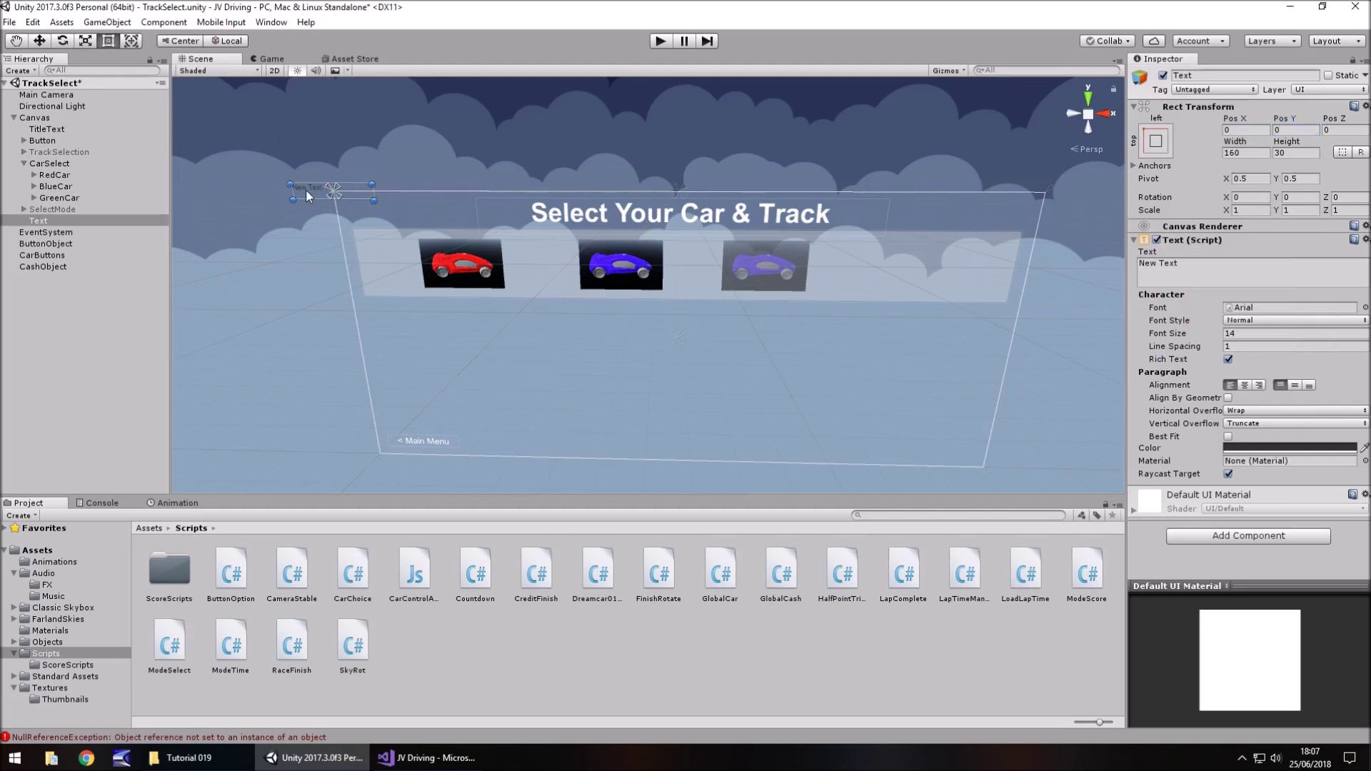
{"action": "left_click_drag", "start_coordinate": [306, 190], "coordinate": [358, 206]}
{"action": "left_click", "coordinate": [1282, 450]}
{"action": "left_click", "coordinate": [140, 94]}
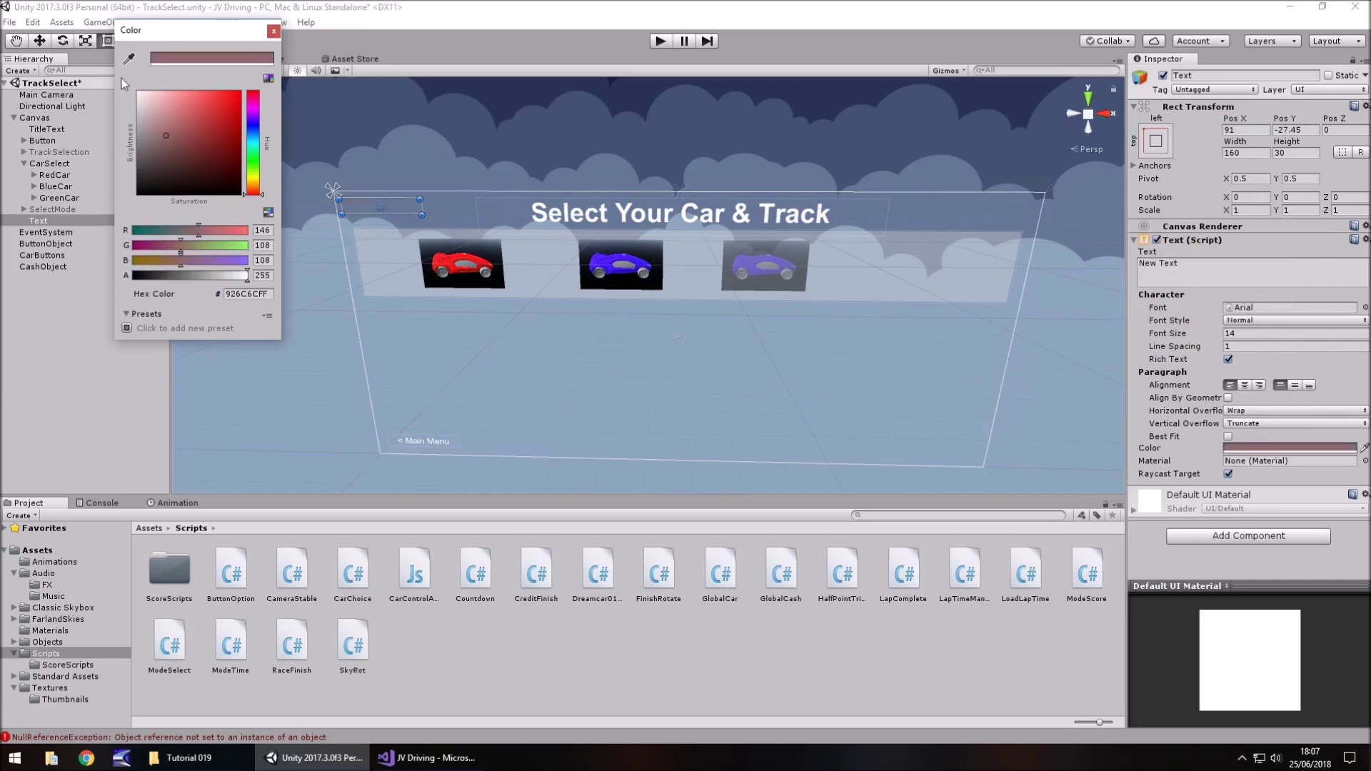
{"action": "left_click", "coordinate": [274, 31]}
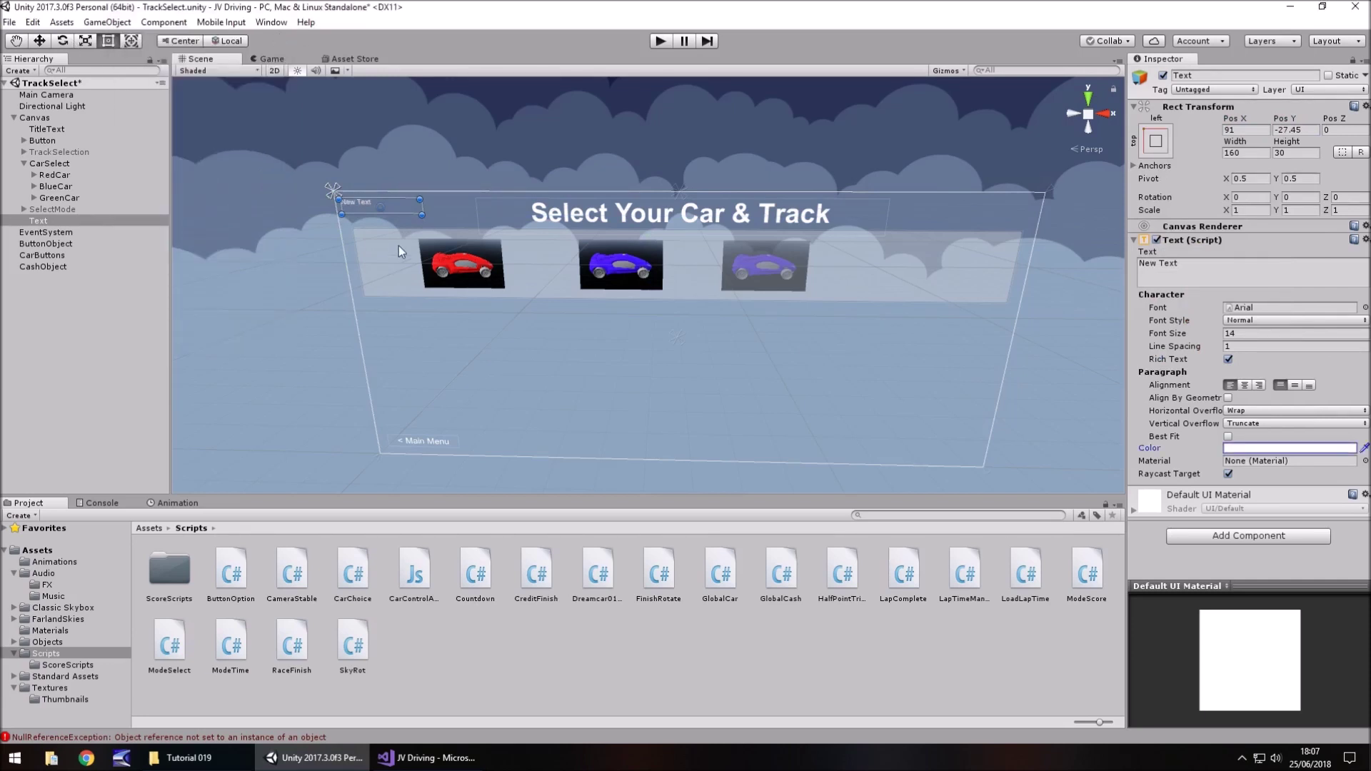
- Assign the text as CashObject's Cash Display and rename it CashDisplay
{"action": "left_click", "coordinate": [48, 266]}
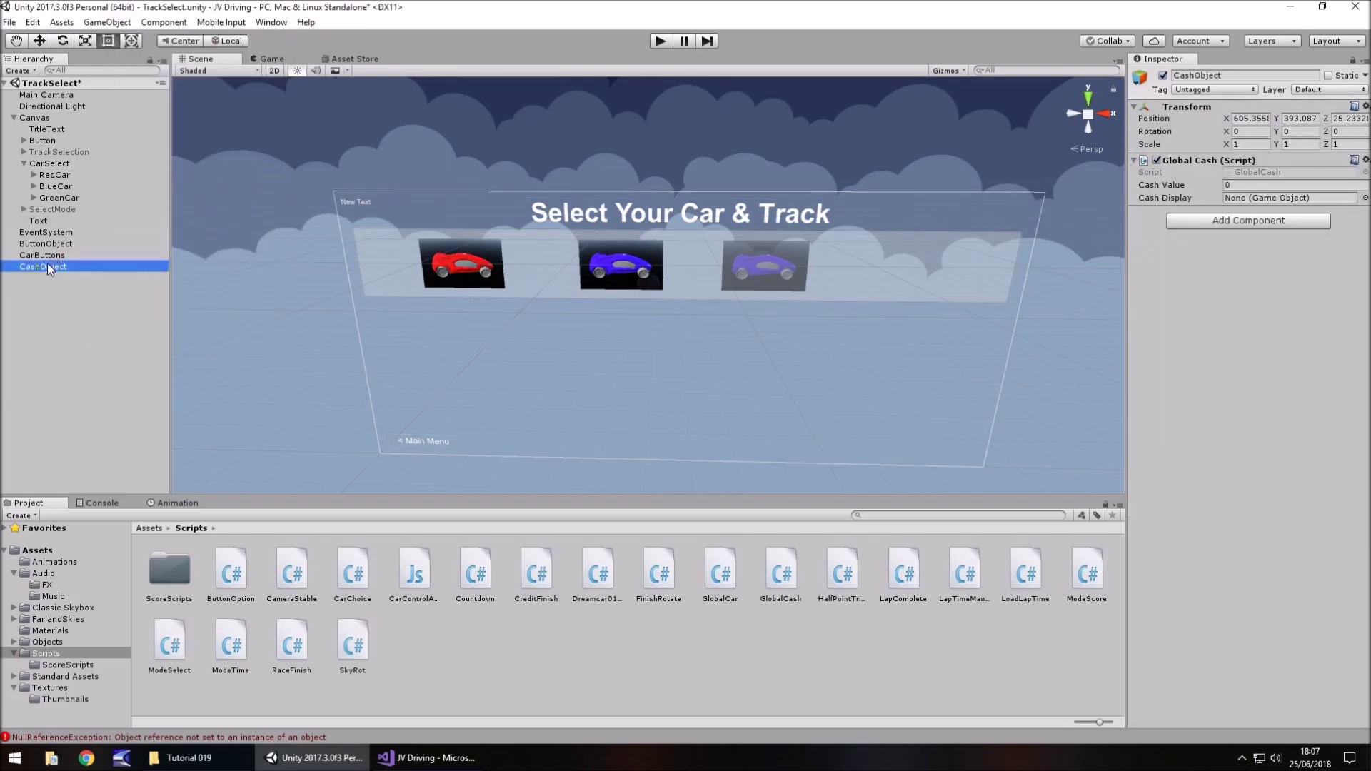
{"action": "left_click_drag", "start_coordinate": [44, 218], "coordinate": [1257, 198]}
{"action": "left_click", "coordinate": [37, 221]}
{"action": "left_click", "coordinate": [36, 222]}
{"action": "type", "text": "C"}
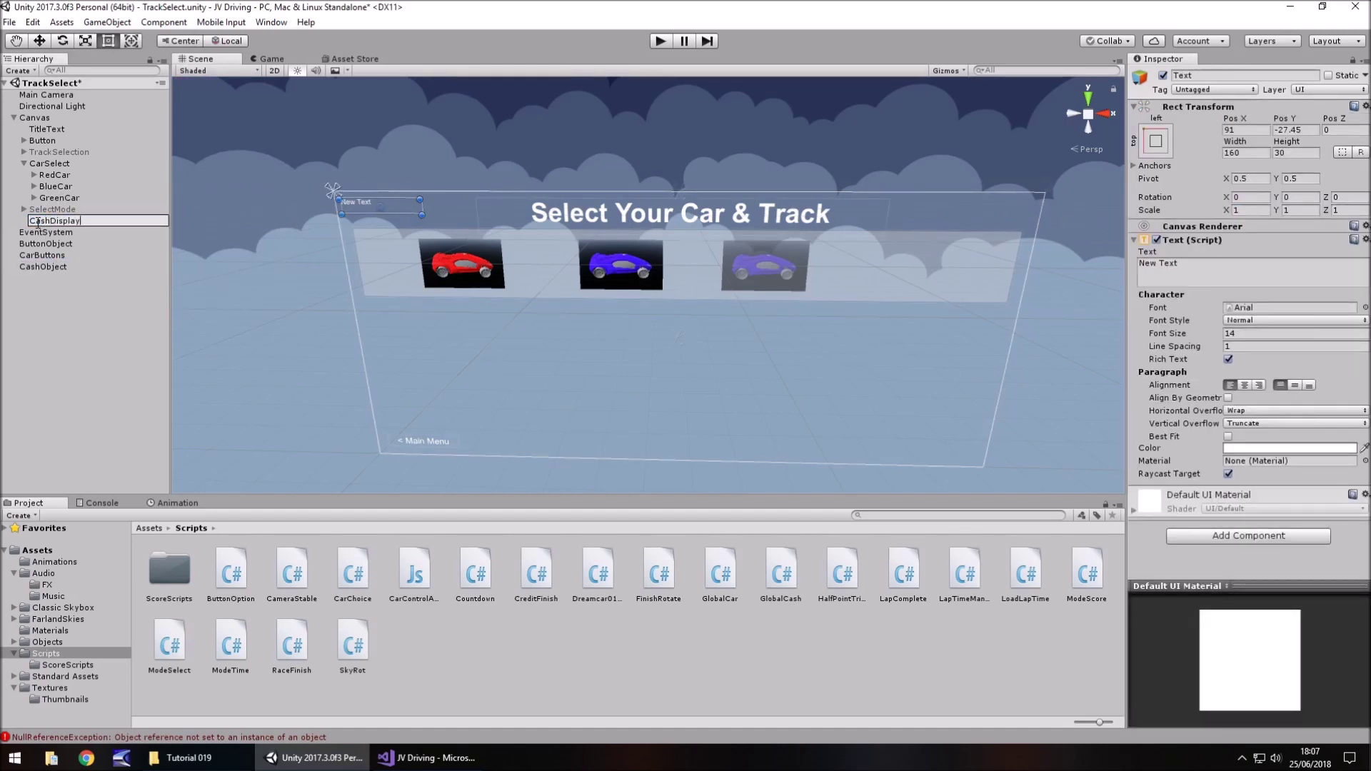
{"action": "type", "text": "ashDisplay"}
{"action": "key", "text": "Return"}
- Play-test the scene to see Cash $100, then stop and return to Assets
{"action": "left_click", "coordinate": [661, 40]}
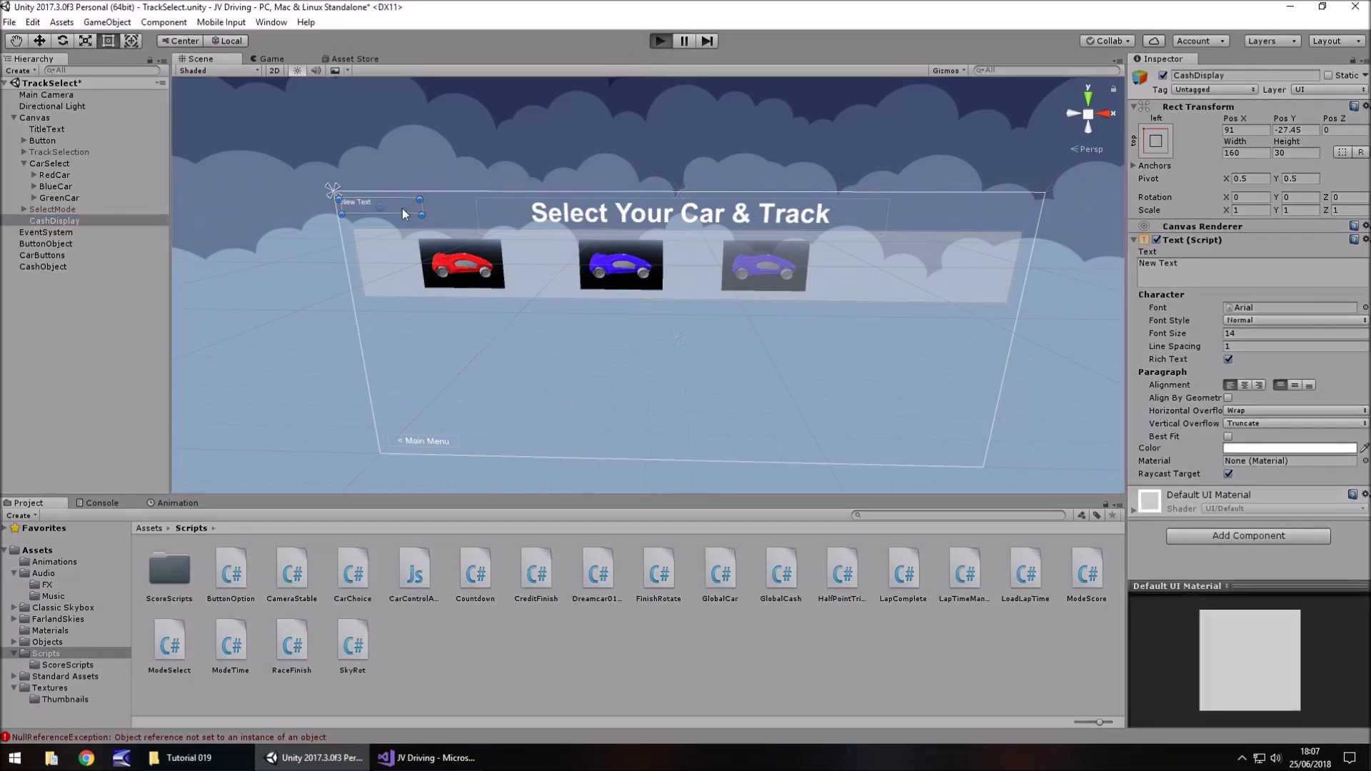
{"action": "left_click", "coordinate": [661, 42]}
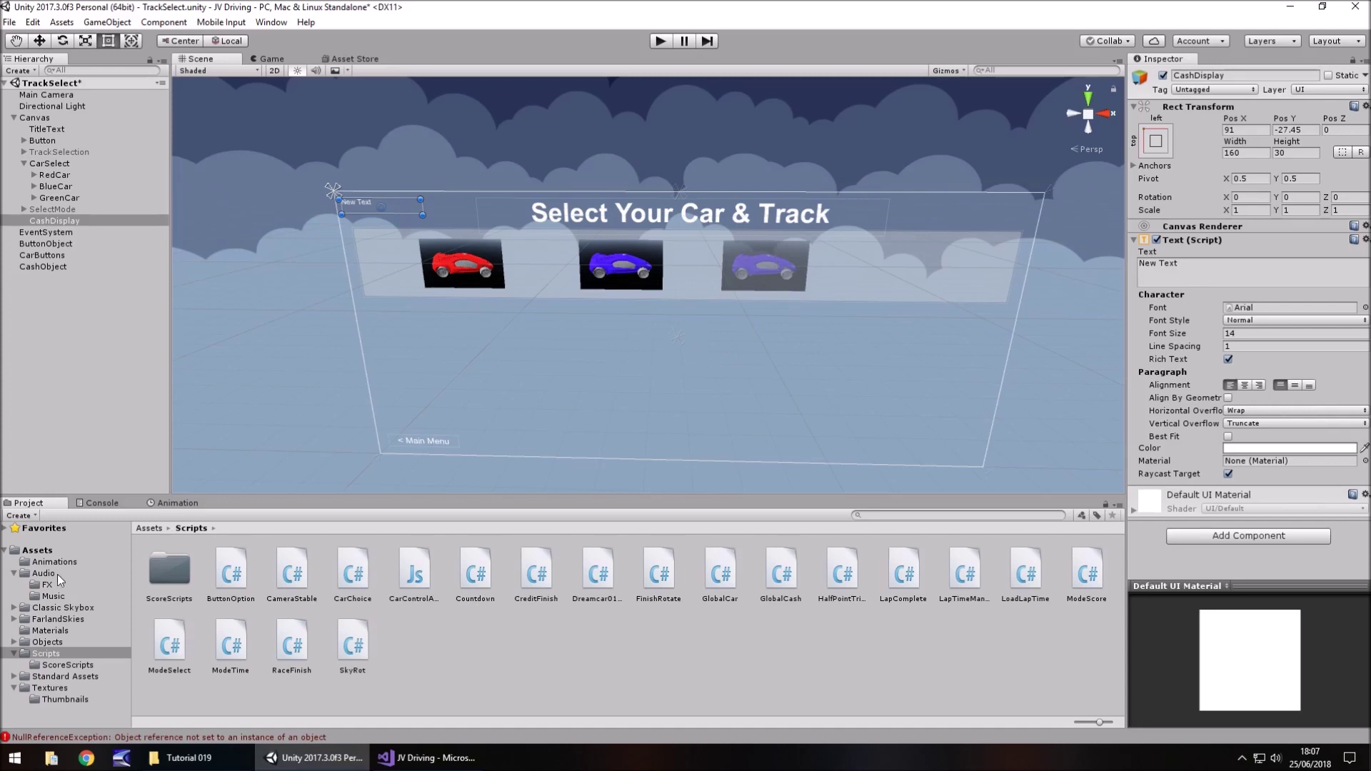
{"action": "left_click", "coordinate": [37, 551]}
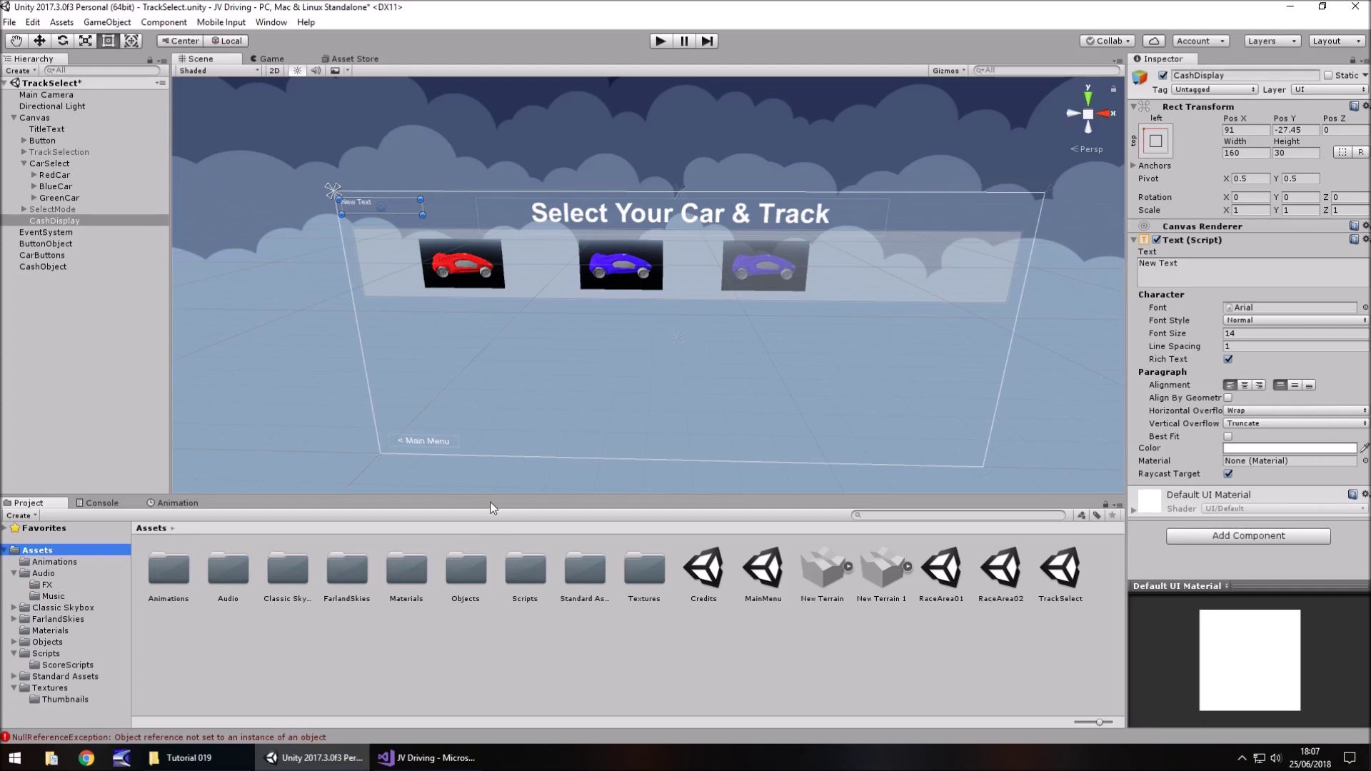
- Save TrackSelect, open RaceArea01, and expand the Car in the Hierarchy
{"action": "key", "text": "ctrl+s"}
{"action": "double_click", "coordinate": [966, 578]}
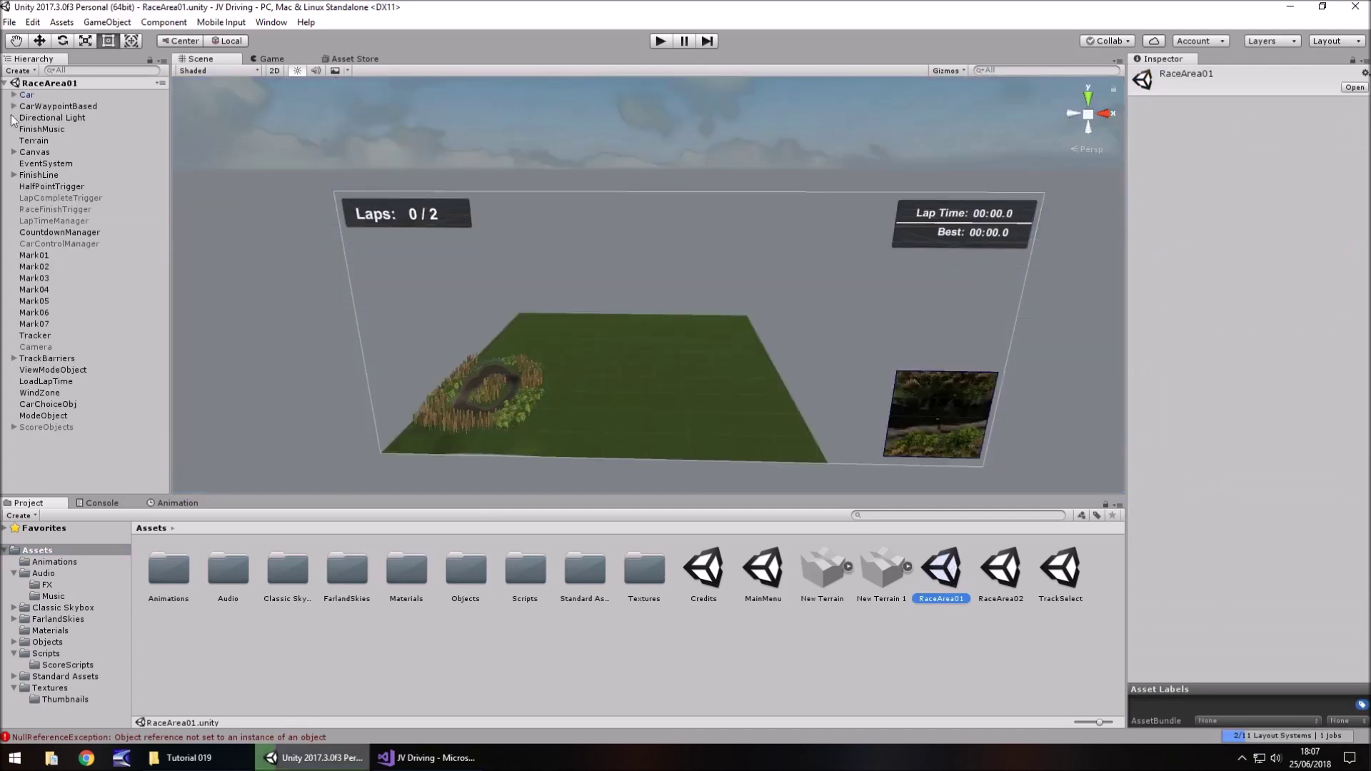
{"action": "left_click", "coordinate": [14, 95]}
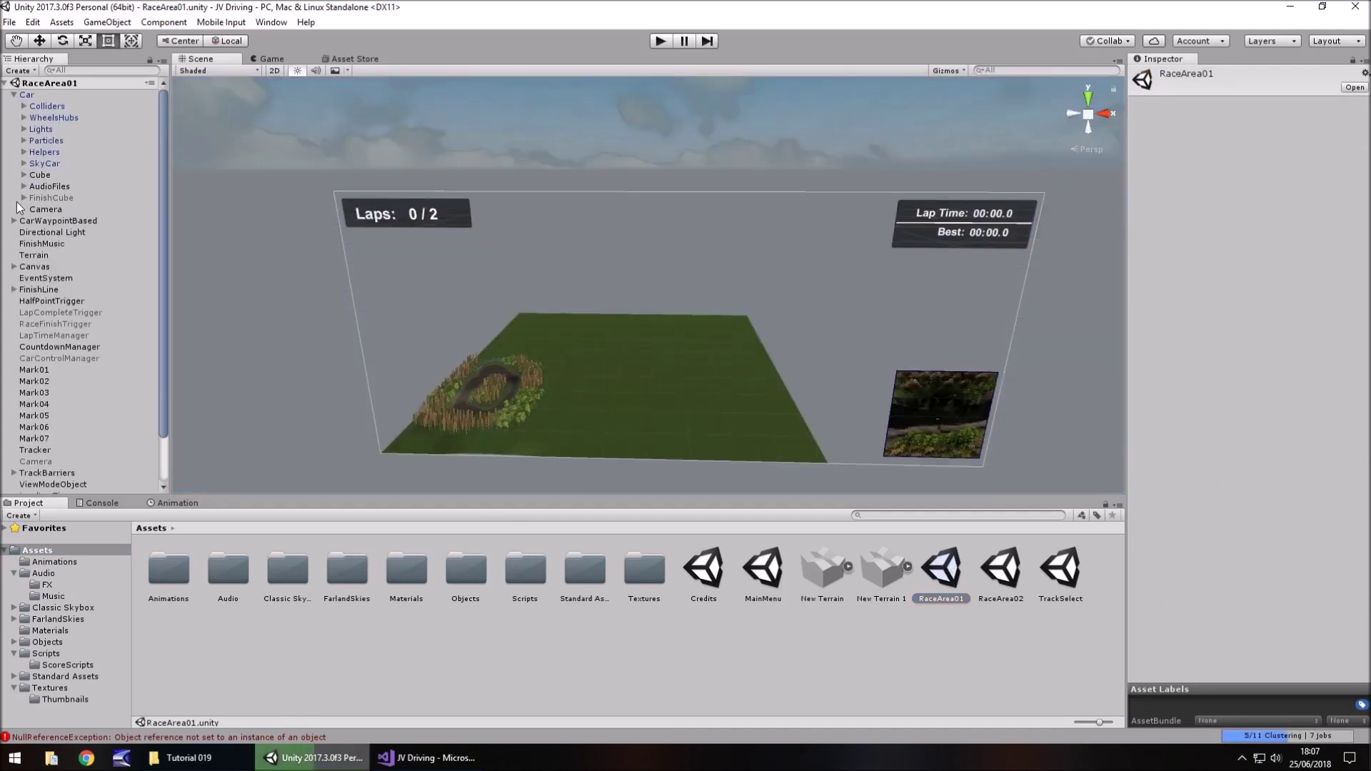
- Duplicate SkyCarBodyBLUE under SkyCar and rename the copy SkyCarBodyGREEN
{"action": "left_click", "coordinate": [24, 163]}
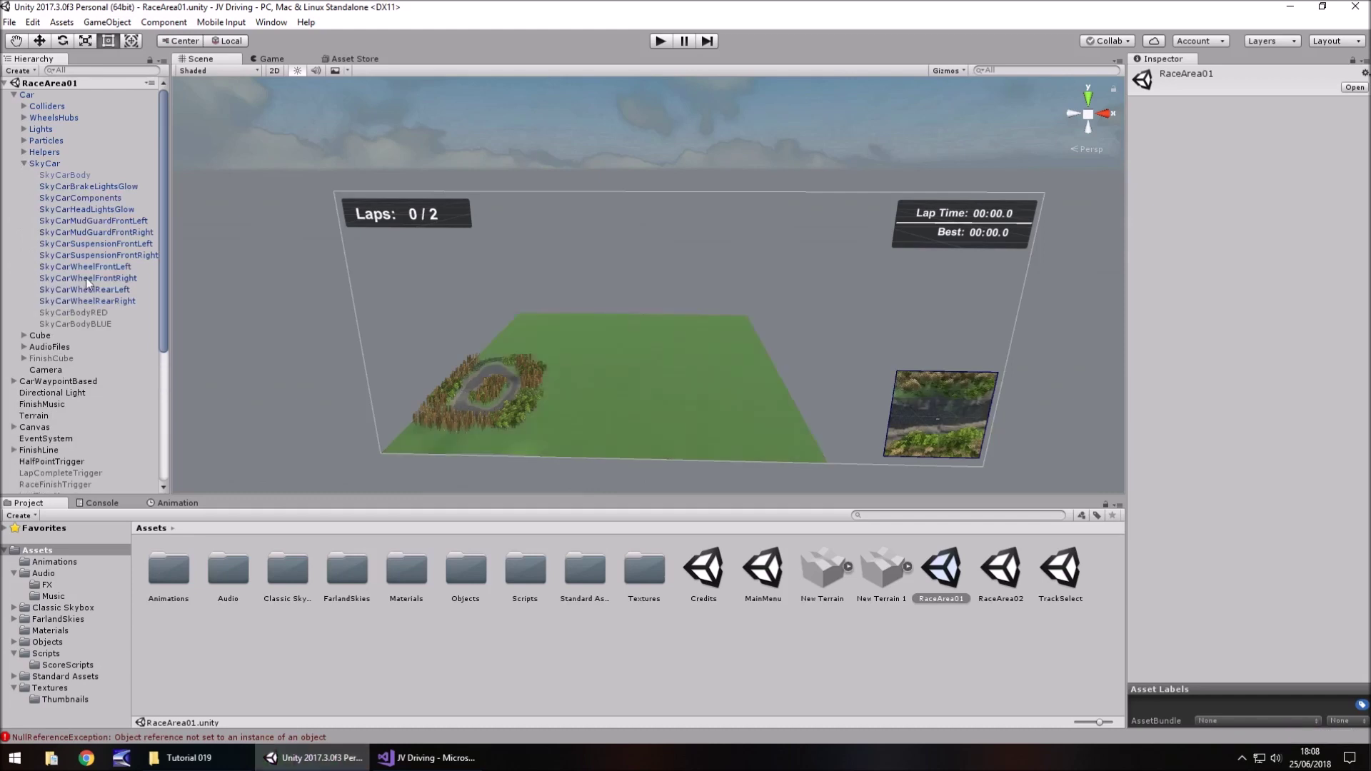
{"action": "left_click", "coordinate": [78, 324]}
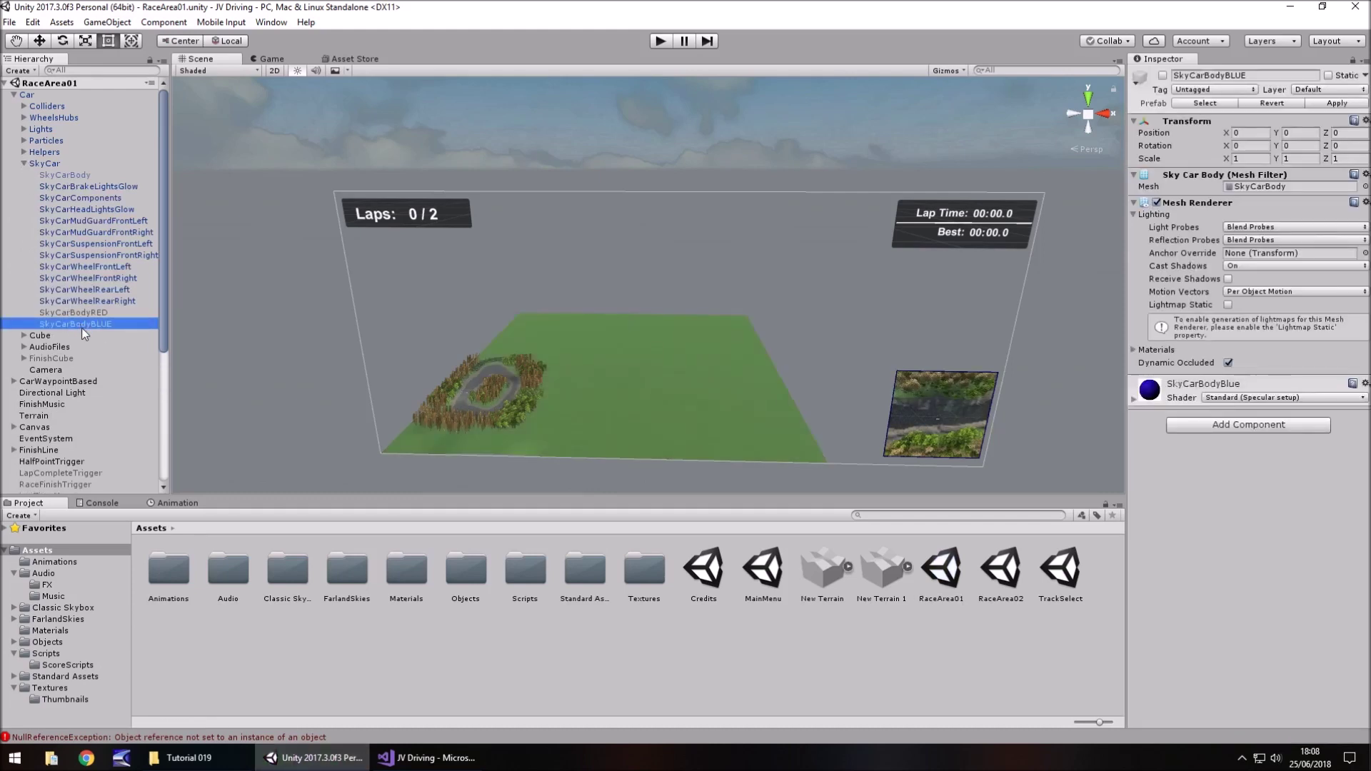
{"action": "key", "text": "ctrl+d"}
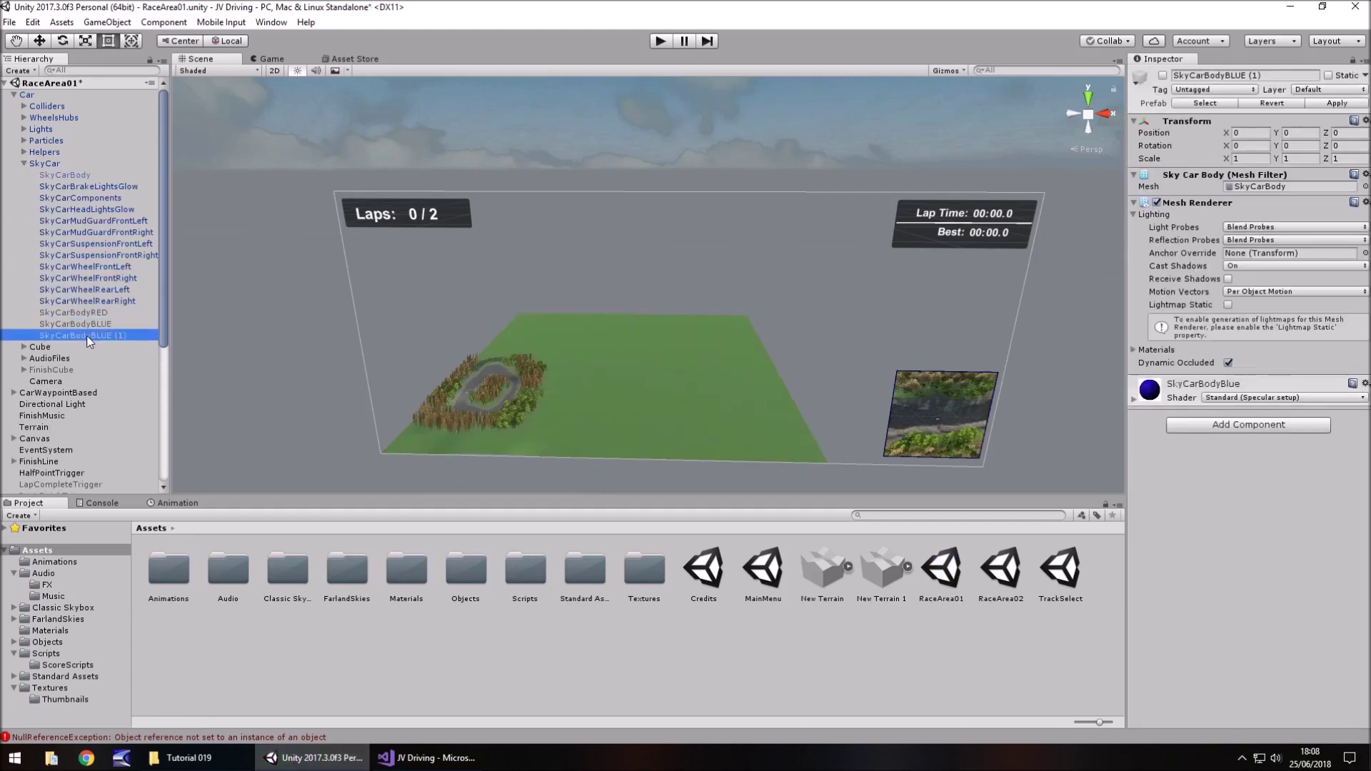
{"action": "left_click", "coordinate": [87, 335]}
{"action": "key", "text": "End"}
{"action": "key", "text": "BackSpace"}
{"action": "key", "text": "BackSpace"}
{"action": "key", "text": "BackSpace"}
{"action": "key", "text": "BackSpace"}
{"action": "key", "text": "BackSpace"}
{"action": "key", "text": "BackSpace"}
{"action": "key", "text": "BackSpace"}
{"action": "key", "text": "BackSpace"}
{"action": "type", "text": "GREEN"}
{"action": "key", "text": "Return"}
- Activate SkyCarBodyGREEN, frame it, and show its SkyCarBodyBlue material properties
{"action": "left_click", "coordinate": [1163, 75]}
{"action": "double_click", "coordinate": [113, 336]}
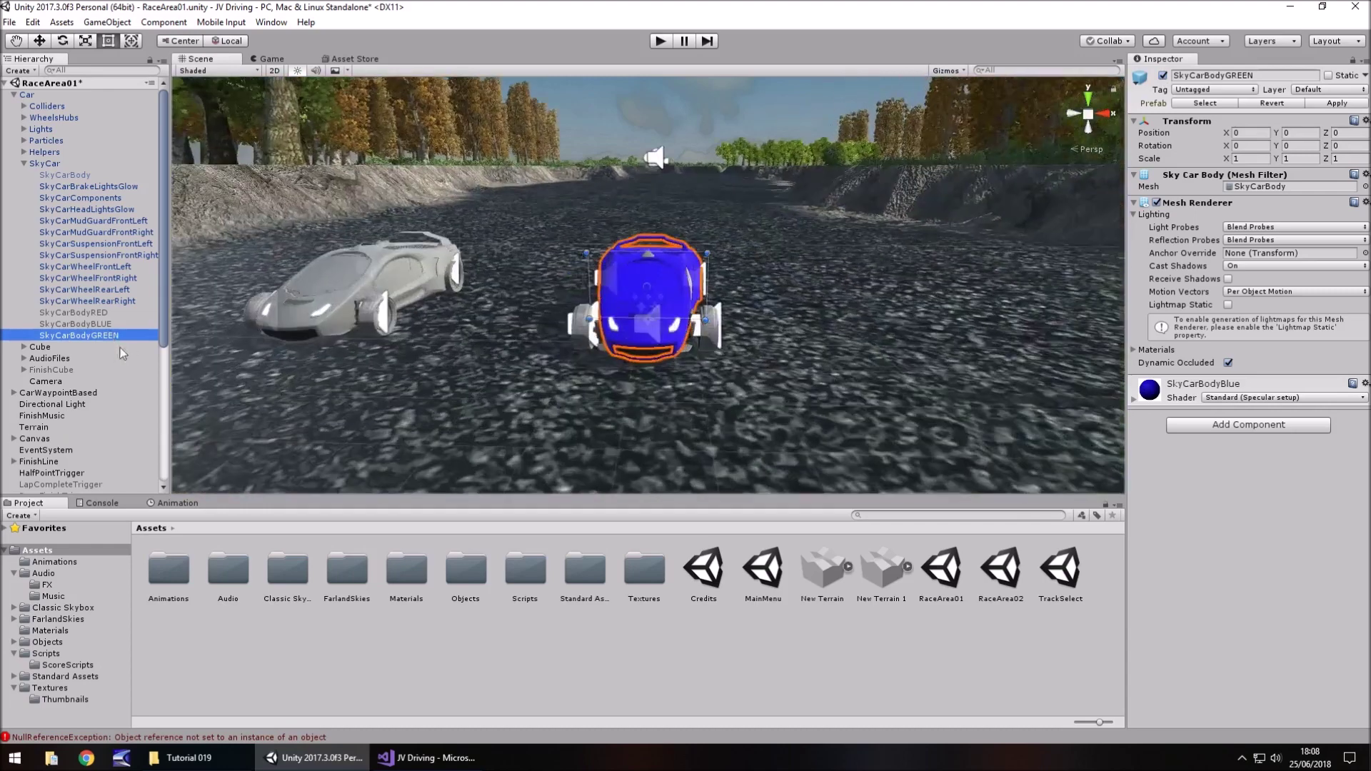
{"action": "left_click", "coordinate": [1131, 400]}
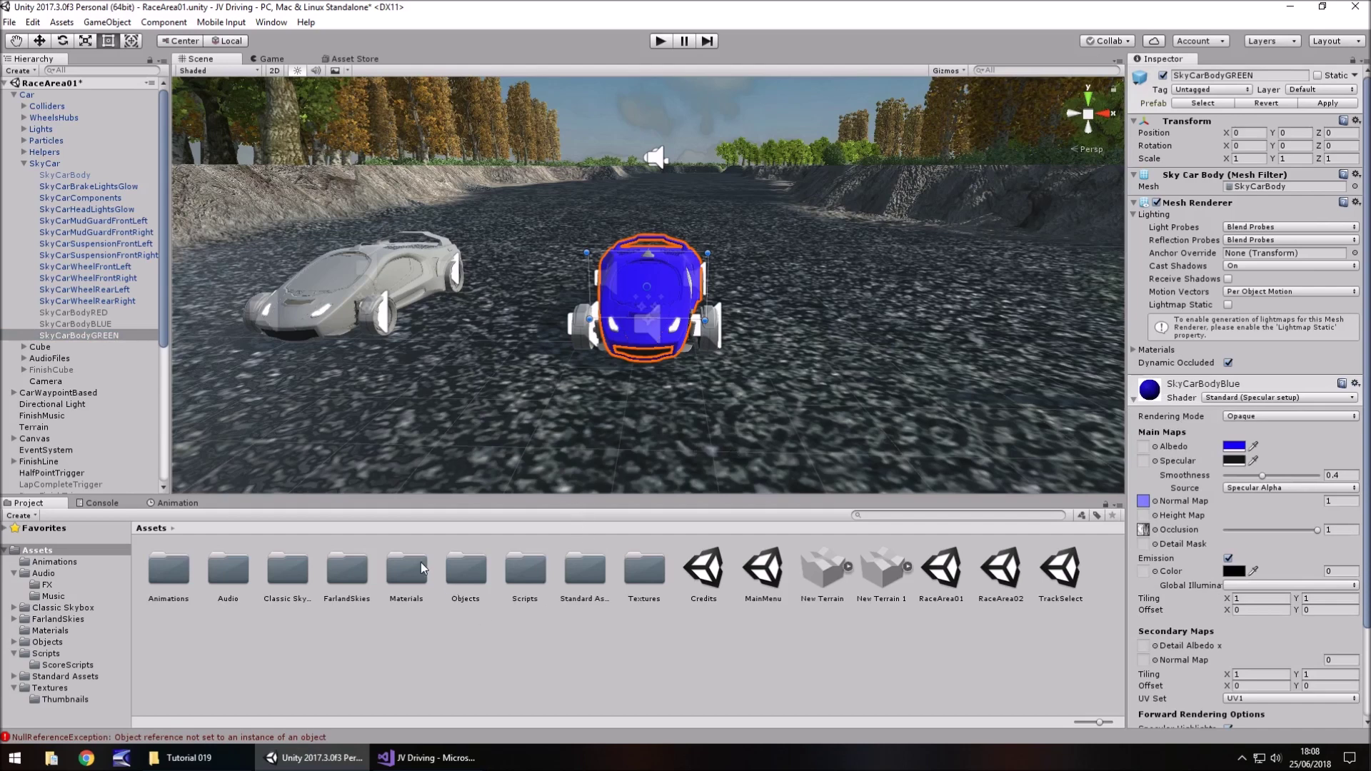
- Open the Materials folder and inspect SkyCarBodyGREEN's material base colour
{"action": "double_click", "coordinate": [422, 568]}
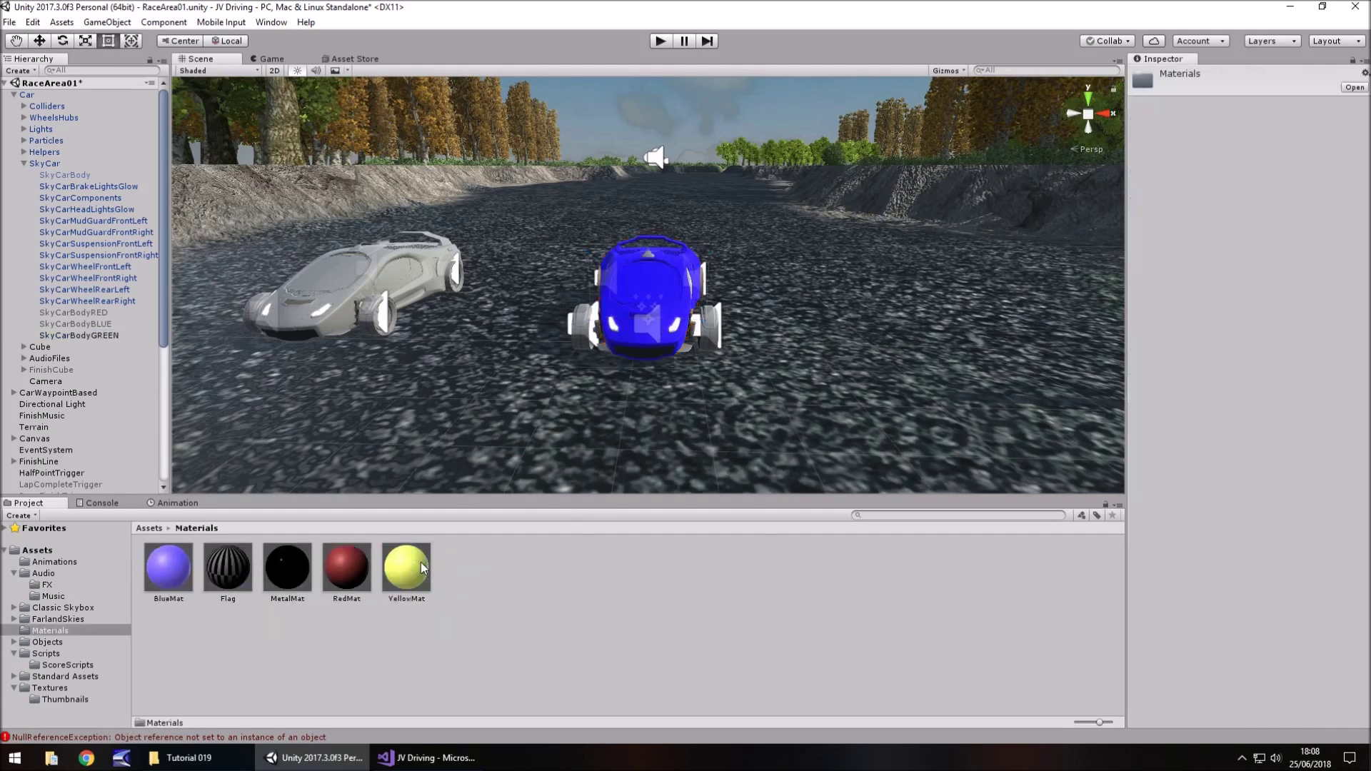
{"action": "left_click", "coordinate": [641, 310]}
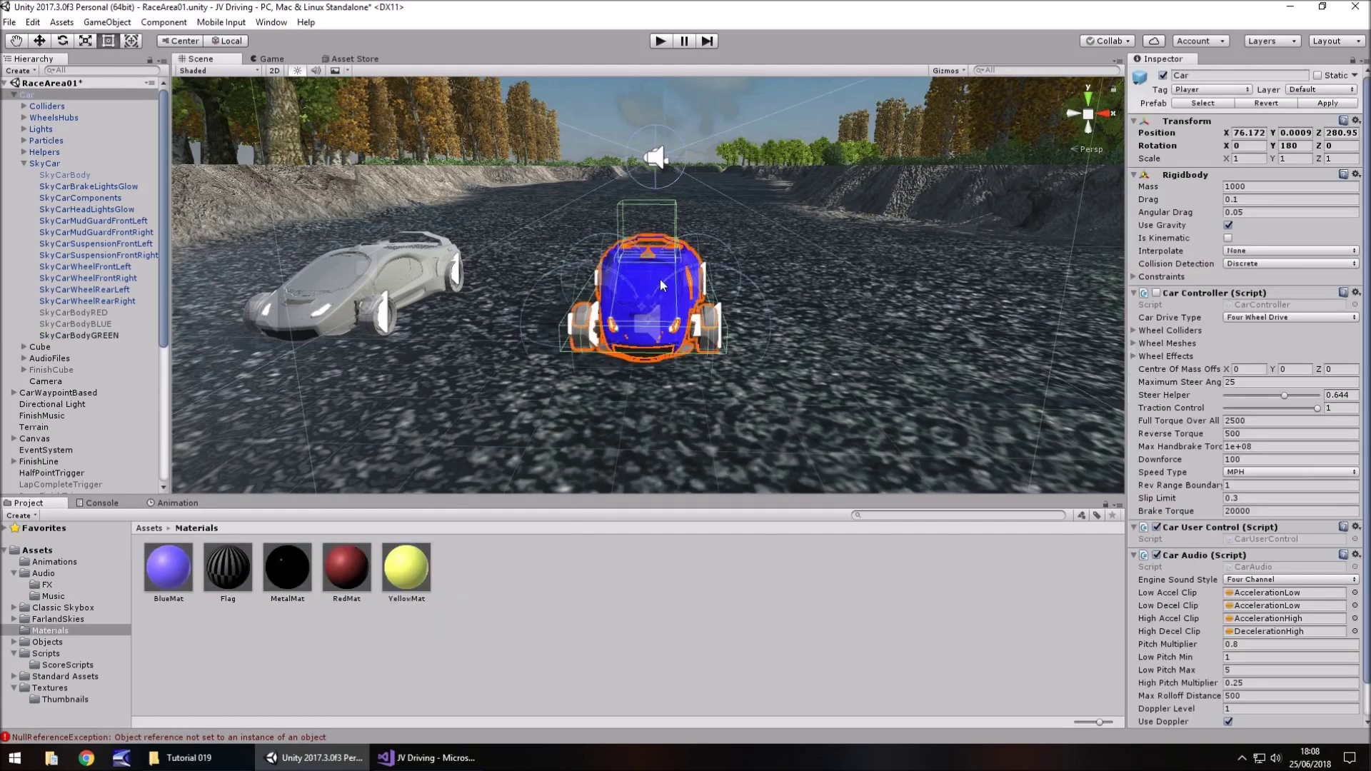
{"action": "left_click", "coordinate": [101, 324]}
{"action": "left_click", "coordinate": [112, 336]}
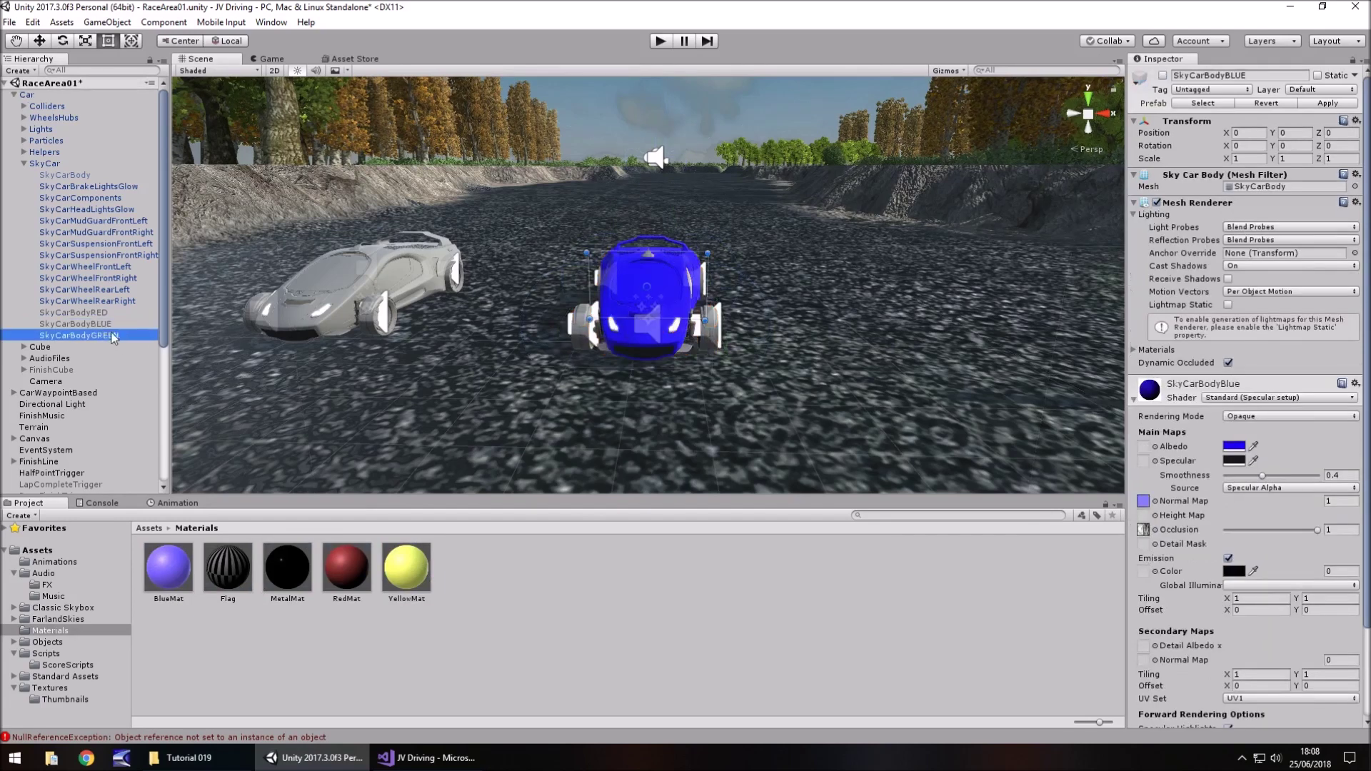
{"action": "left_click", "coordinate": [1234, 446]}
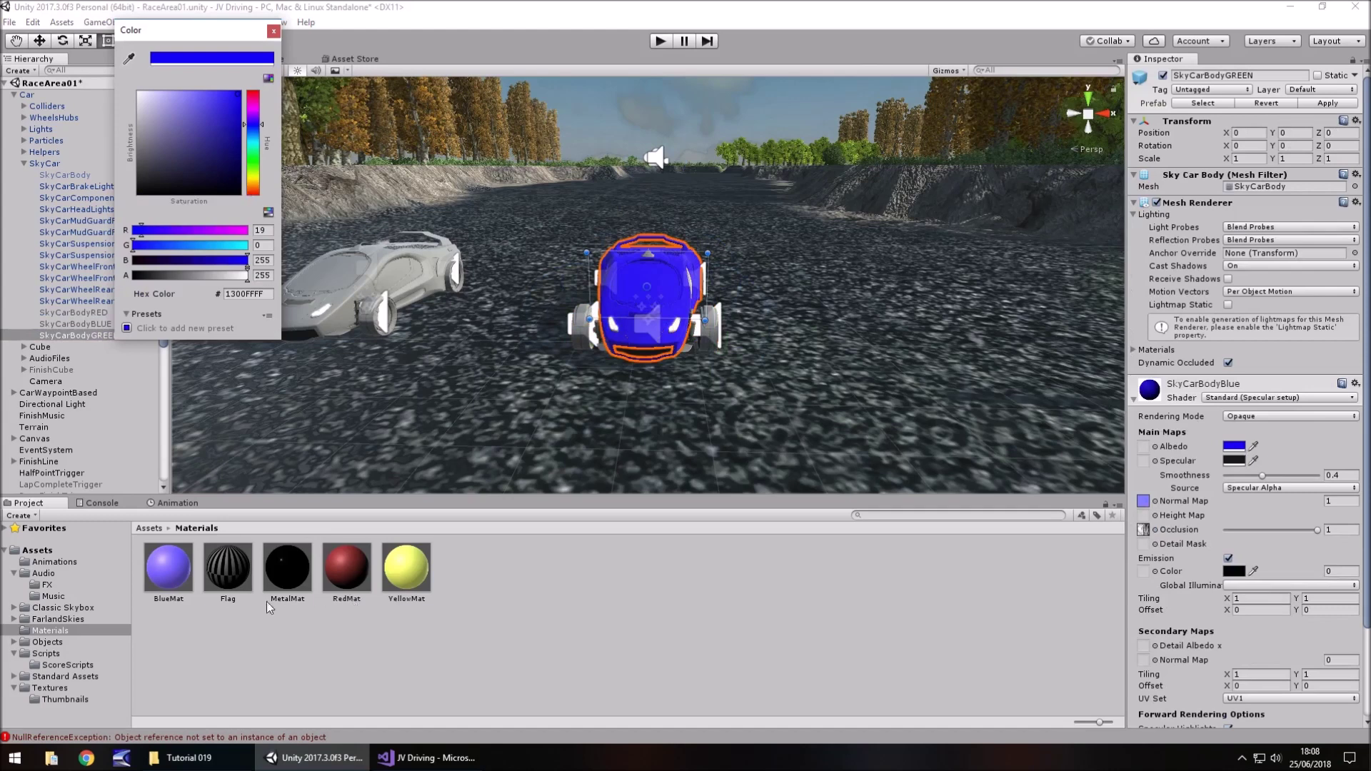
{"action": "left_click", "coordinate": [272, 31]}
- Duplicate YellowMat and name the copy GreenMat
{"action": "left_click", "coordinate": [406, 569]}
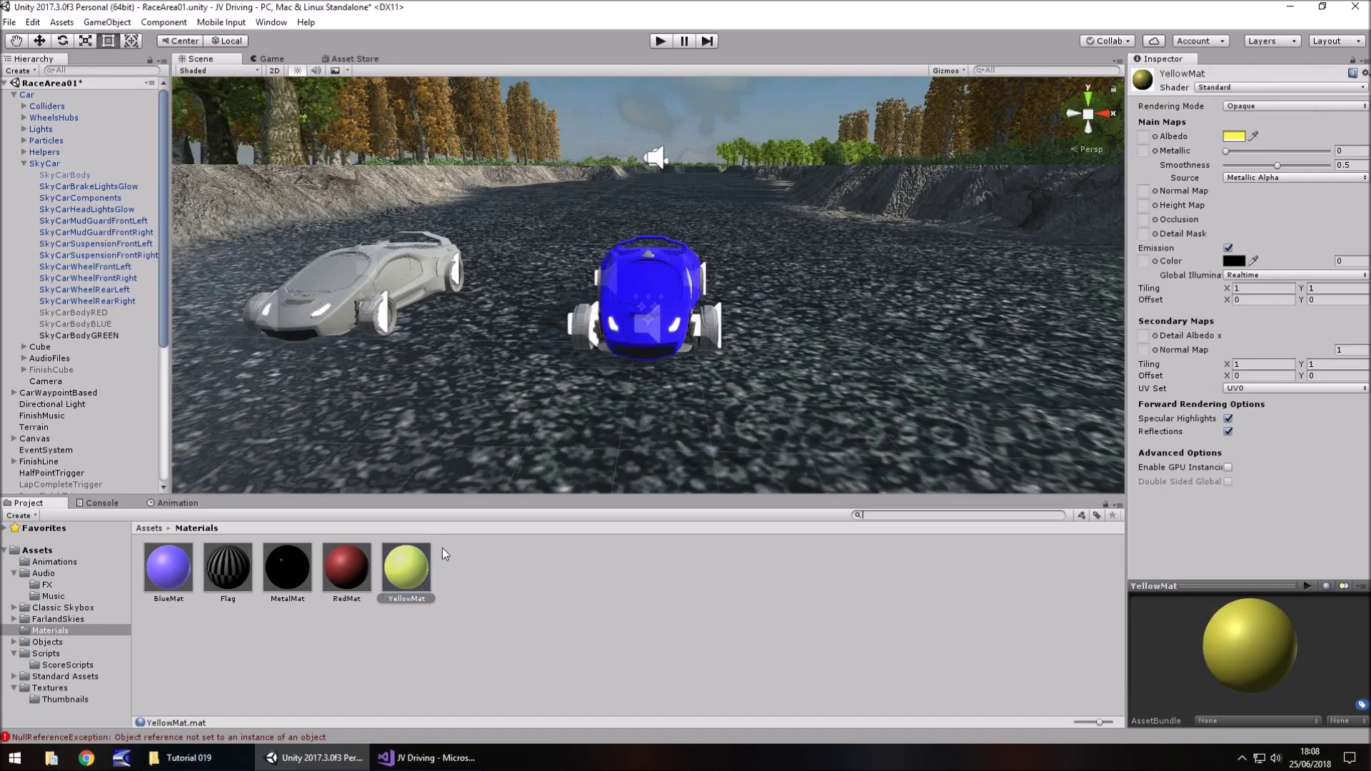
{"action": "key", "text": "ctrl+d"}
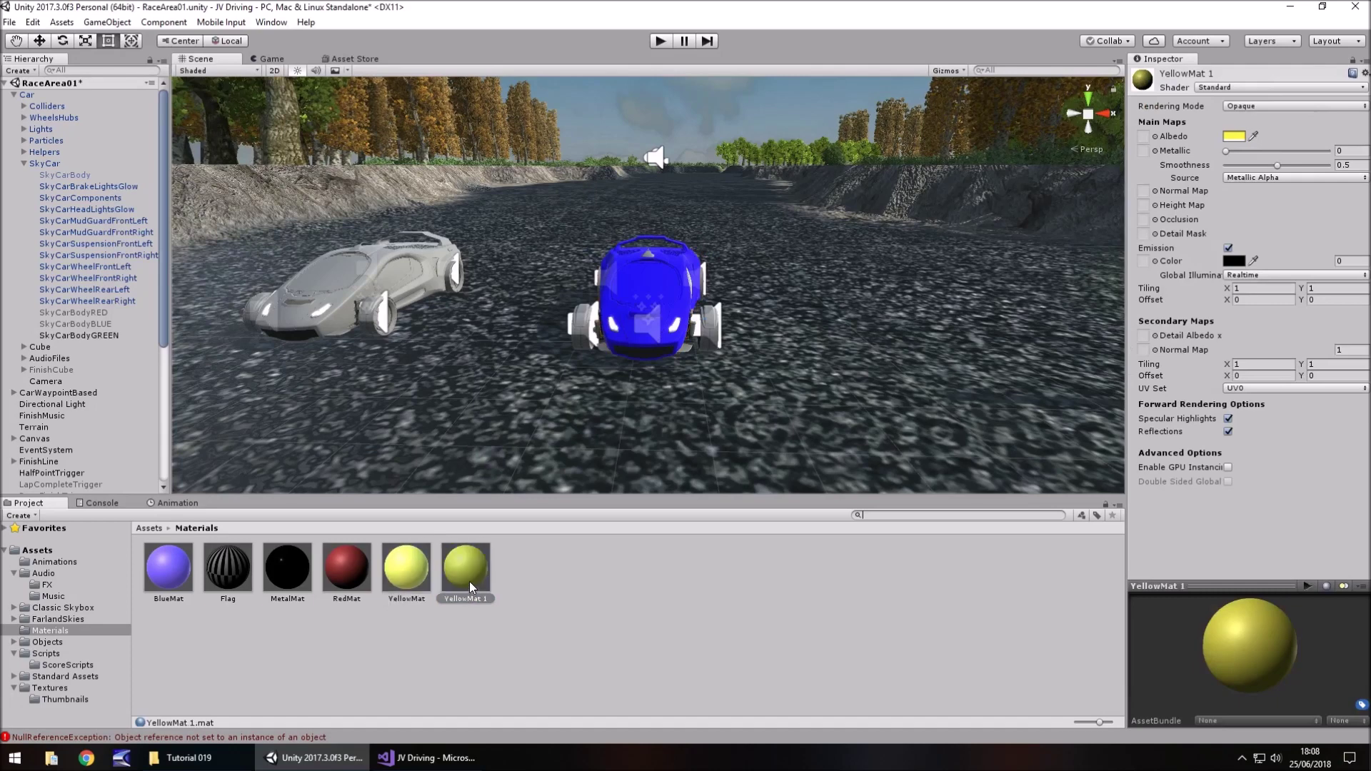
{"action": "key", "text": "F2"}
{"action": "type", "text": "GreenMat"}
{"action": "key", "text": "Return"}
- Set GreenMat's Albedo to bright green and apply it to SkyCarBodyGREEN
{"action": "left_click", "coordinate": [1229, 137]}
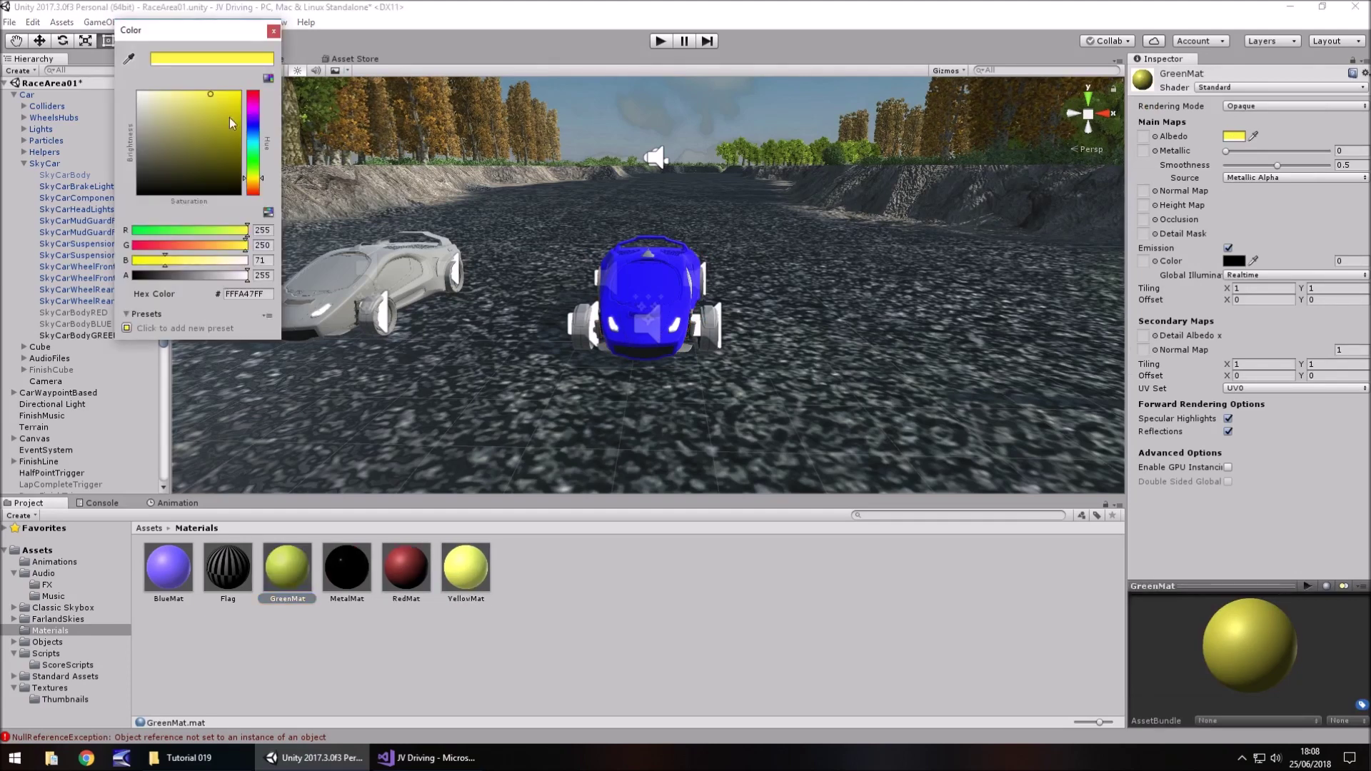
{"action": "left_click", "coordinate": [254, 166]}
{"action": "left_click", "coordinate": [213, 107]}
{"action": "left_click", "coordinate": [274, 31]}
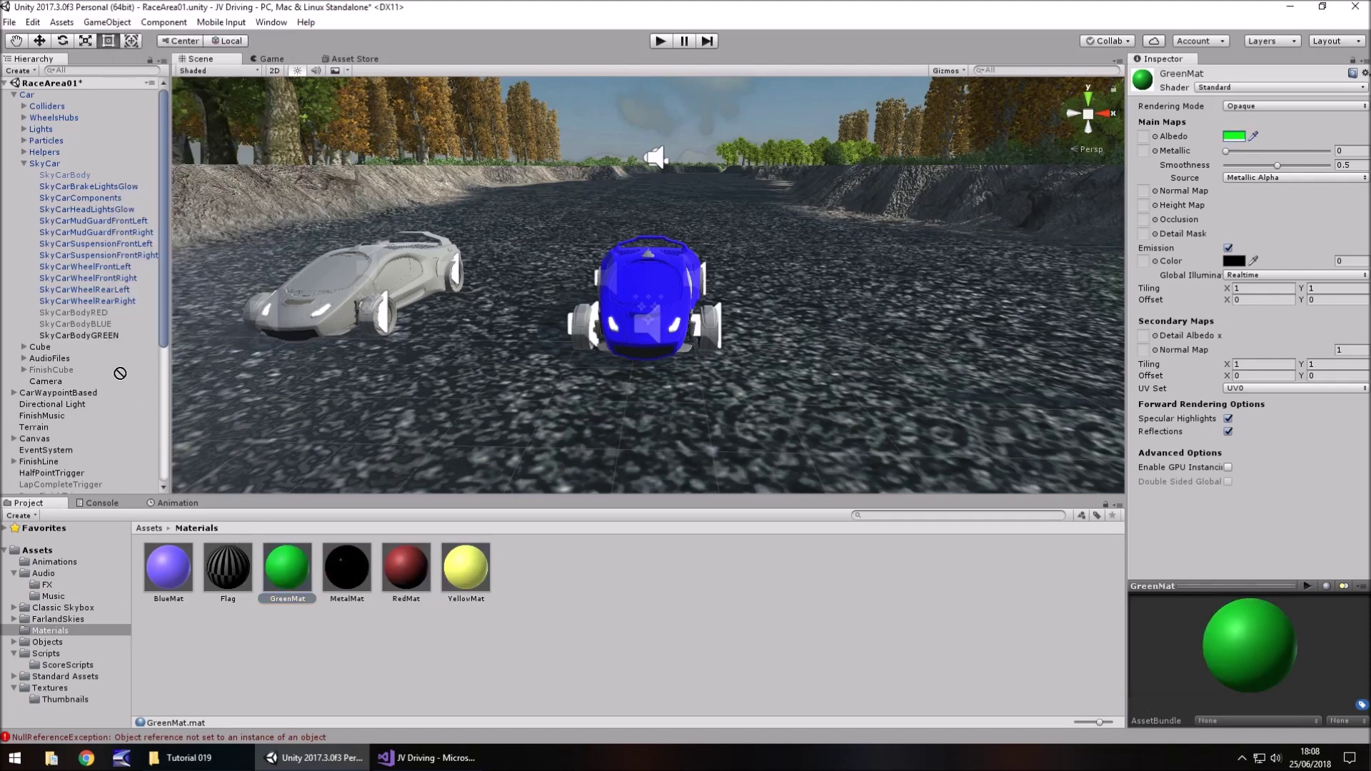
{"action": "left_click_drag", "start_coordinate": [108, 361], "coordinate": [88, 338]}
{"action": "left_click", "coordinate": [74, 337]}
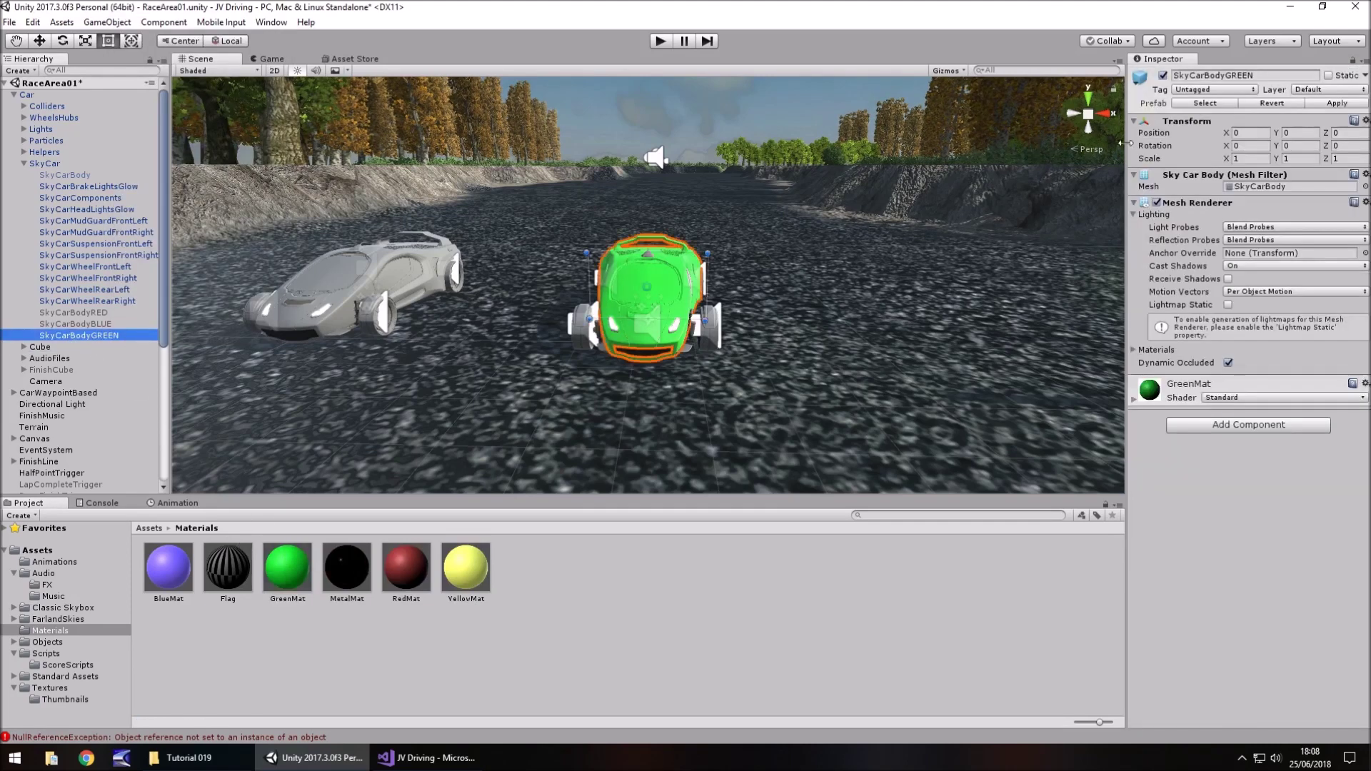
- Deactivate SkyCarBodyGREEN and save the RaceArea01 scene
{"action": "left_click", "coordinate": [1163, 75]}
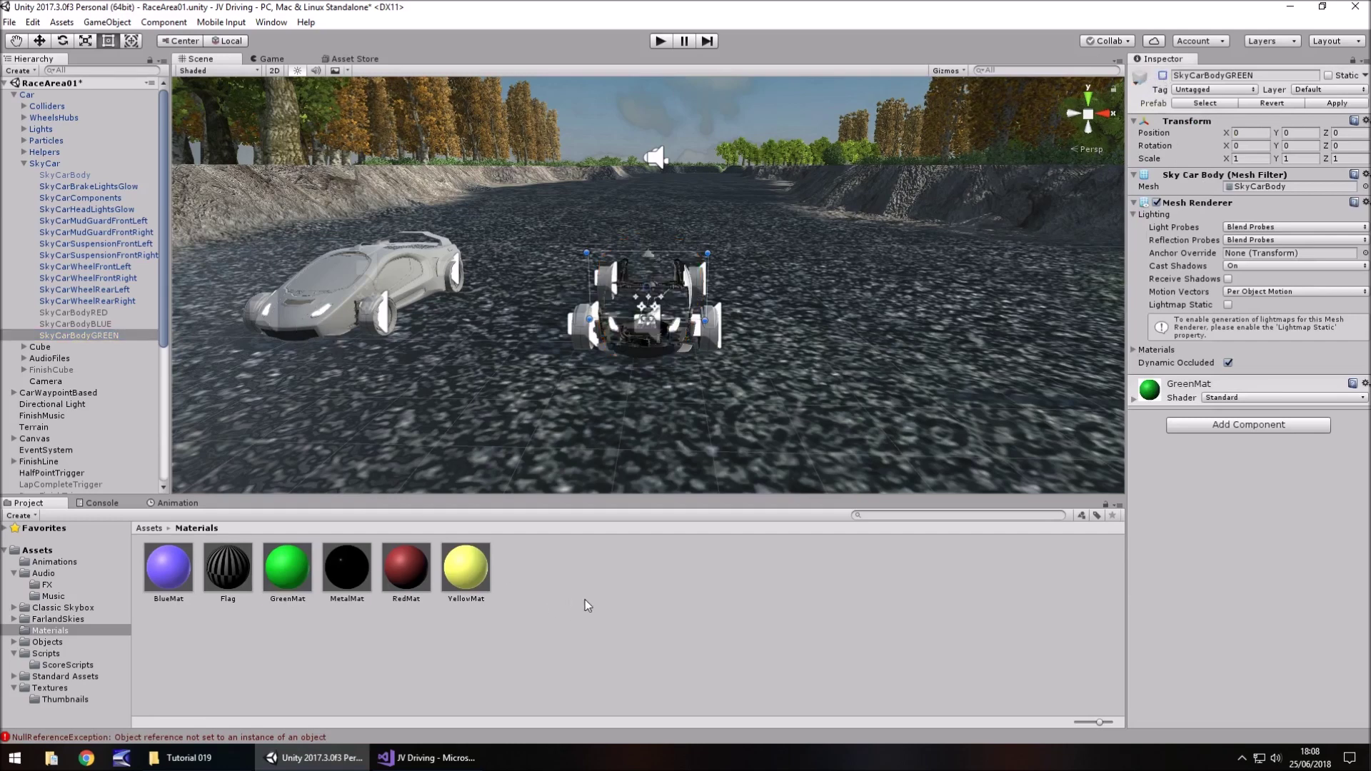
{"action": "left_click", "coordinate": [163, 234]}
{"action": "key", "text": "ctrl+s"}
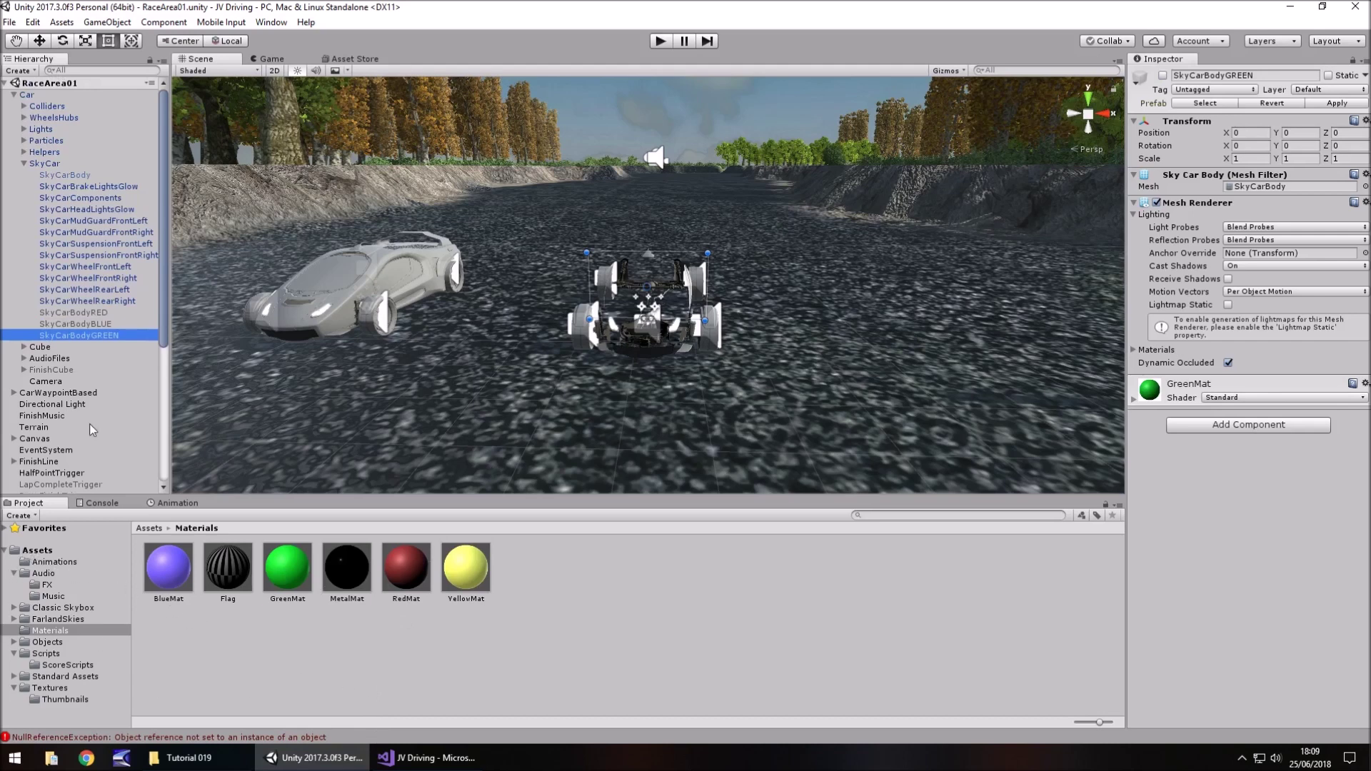
- Select CarChoiceObj and open its CarChoice script in Visual Studio
{"action": "left_click_drag", "start_coordinate": [162, 289], "coordinate": [140, 448]}
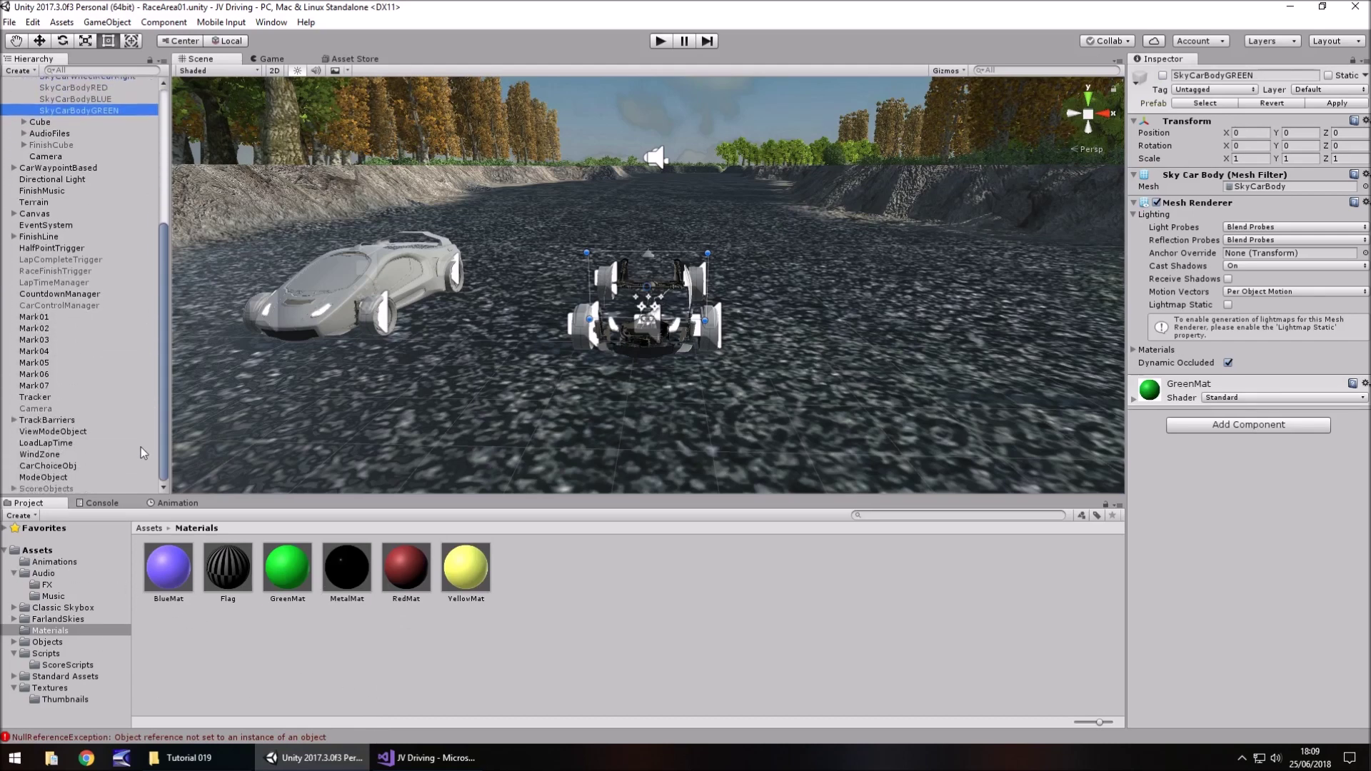
{"action": "left_click", "coordinate": [44, 467]}
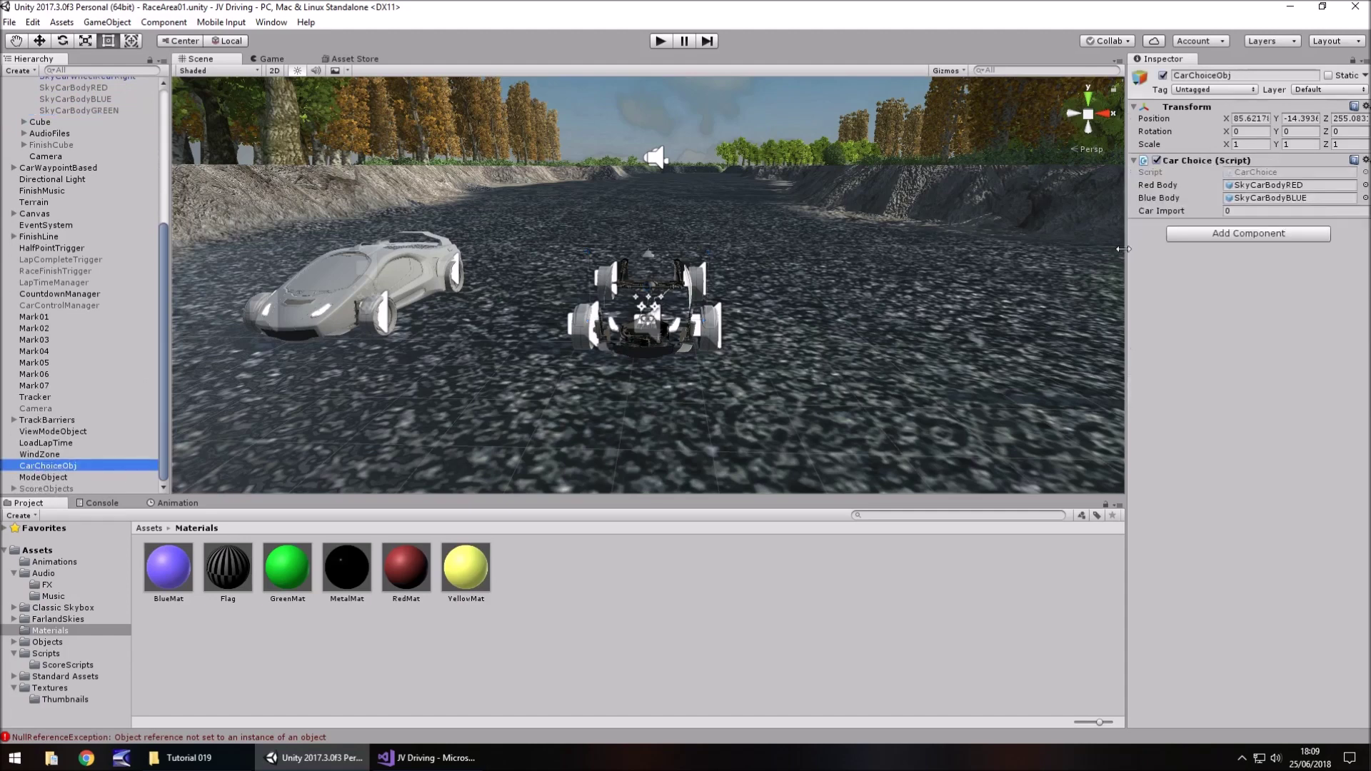
{"action": "double_click", "coordinate": [1270, 175]}
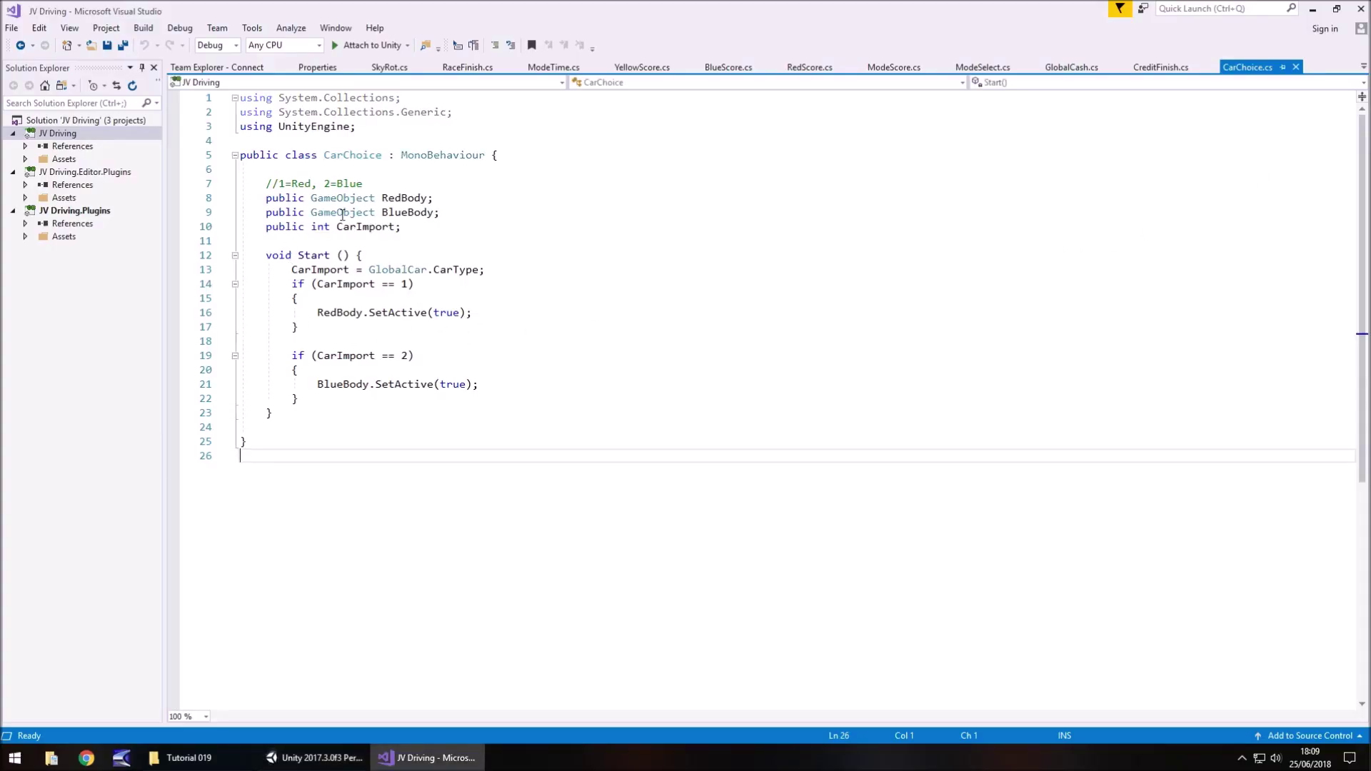
- Add the field 'public GameObject GreenBody;' below the BlueBody declaration
{"action": "left_click", "coordinate": [453, 214]}
{"action": "key", "text": "Return"}
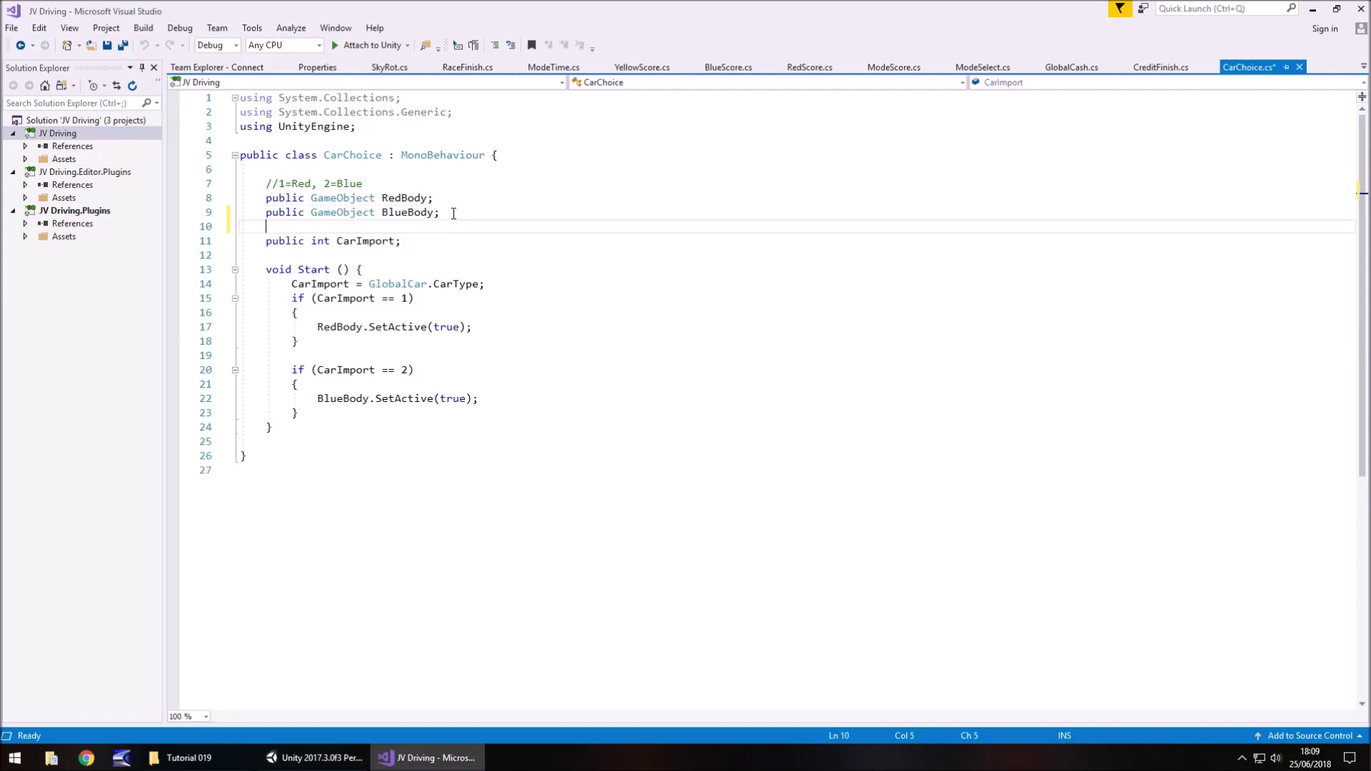
{"action": "type", "text": "public GameObject Green"}
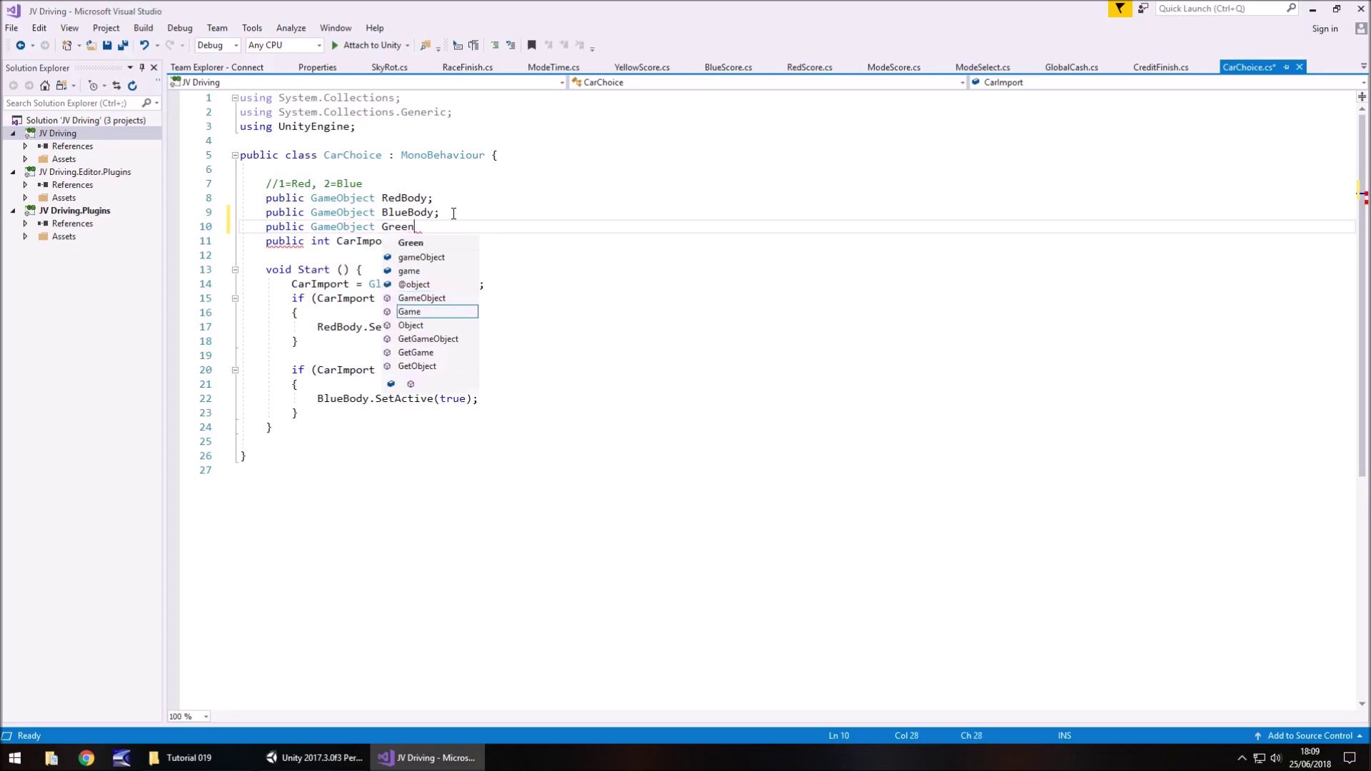
{"action": "type", "text": "Body;"}
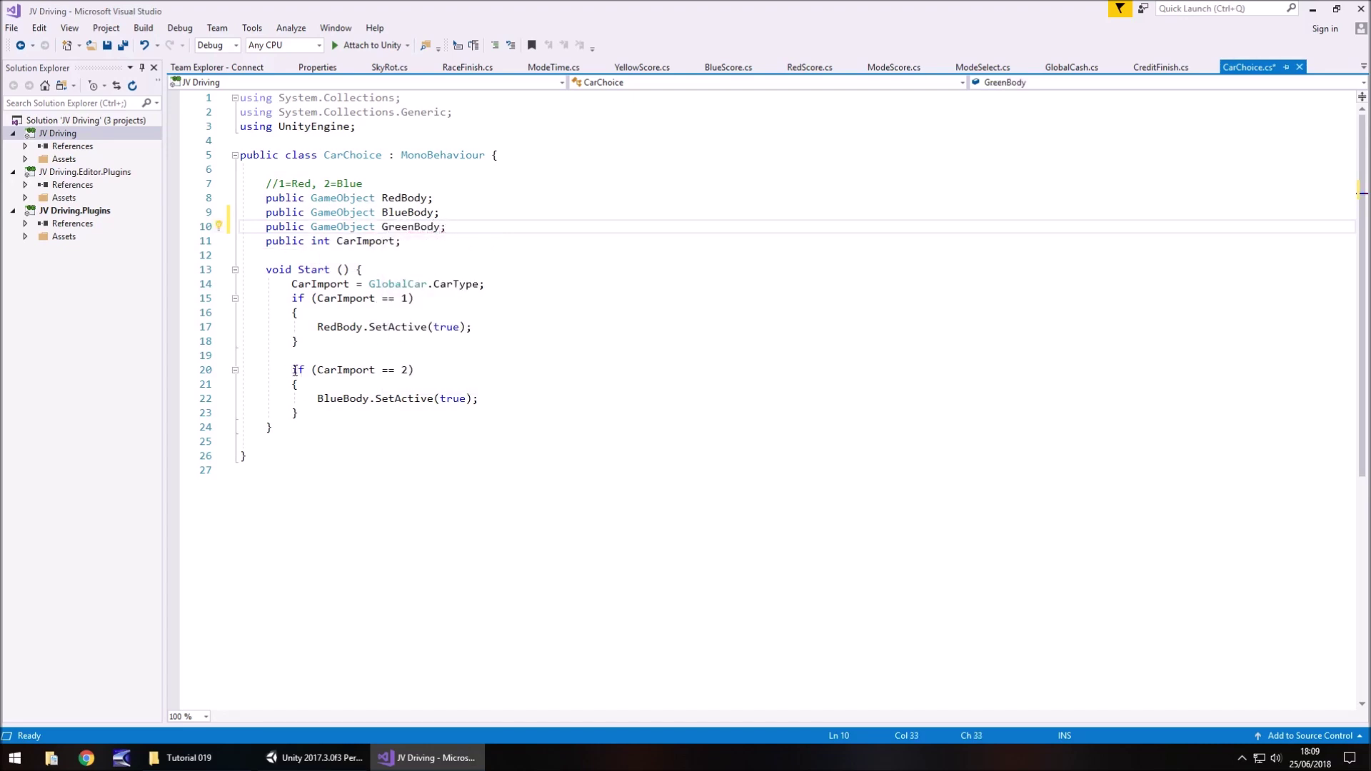
- Copy the CarImport == 2 block into a CarImport == 3 block activating GreenBody, and save
{"action": "left_click_drag", "start_coordinate": [291, 370], "coordinate": [312, 411]}
{"action": "key", "text": "ctrl+c"}
{"action": "left_click", "coordinate": [315, 413]}
{"action": "key", "text": "Return"}
{"action": "key", "text": "ctrl+v"}
{"action": "double_click", "coordinate": [406, 428]}
{"action": "type", "text": "3"}
{"action": "left_click_drag", "start_coordinate": [343, 457], "coordinate": [319, 459]}
{"action": "type", "text": "Gr"}
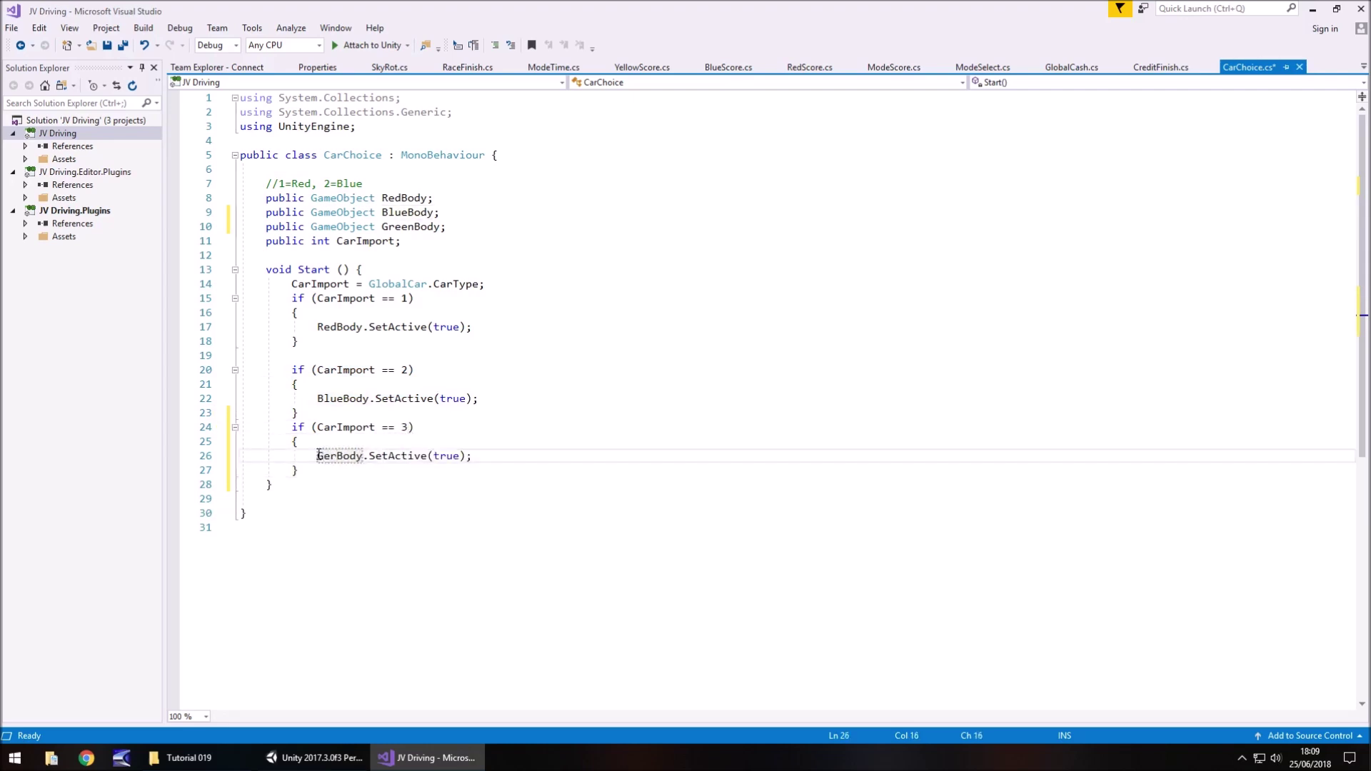
{"action": "type", "text": "een"}
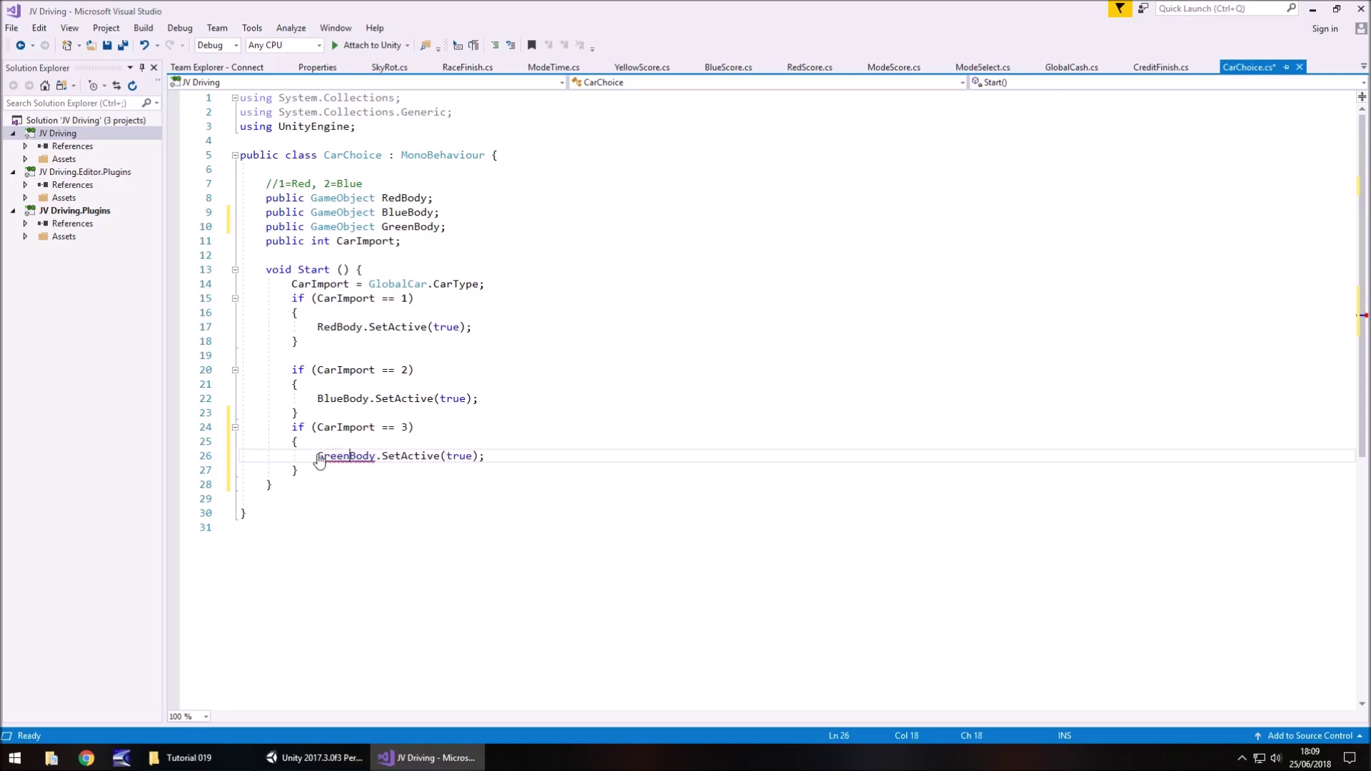
{"action": "key", "text": "ctrl+s"}
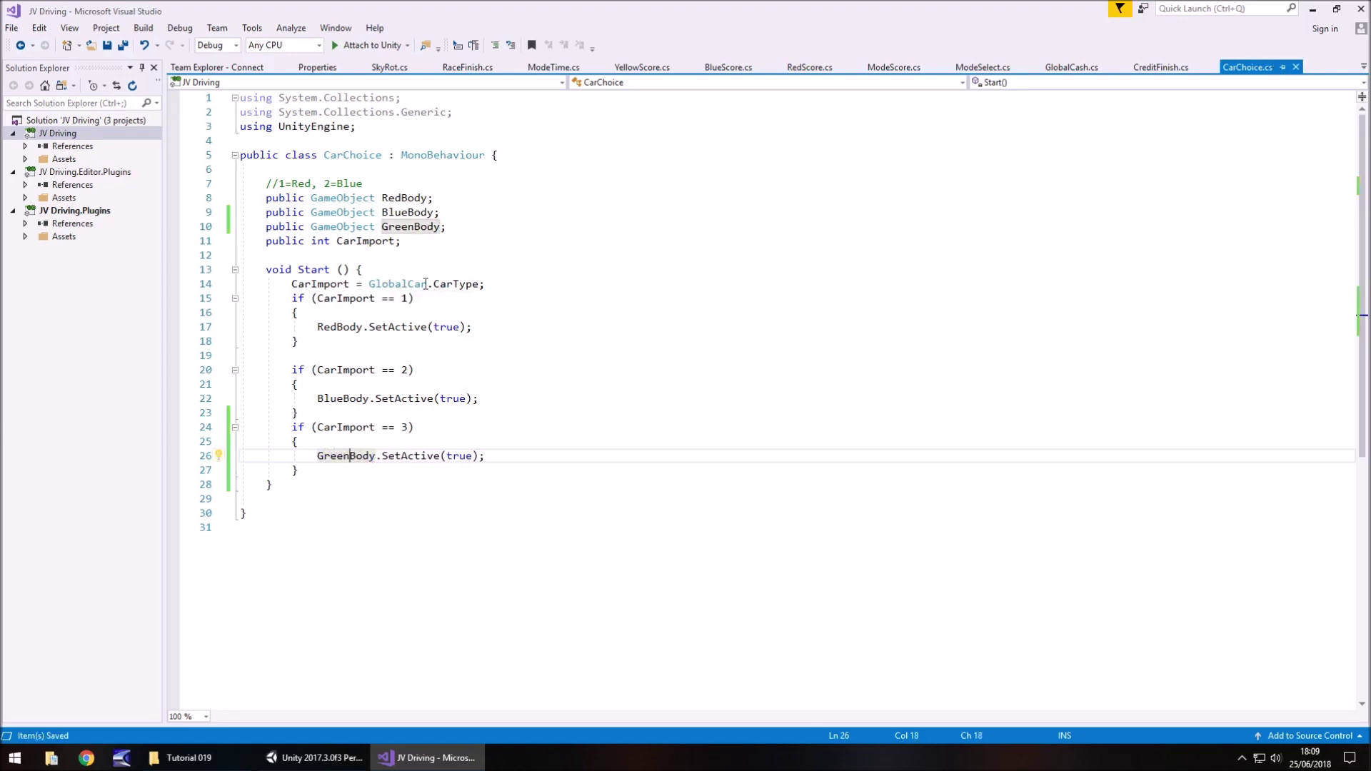
- Add a blank line between the if-blocks, save CarChoice.cs, and return to Unity
{"action": "left_click", "coordinate": [348, 414]}
{"action": "key", "text": "Return"}
{"action": "key", "text": "ctrl+s"}
{"action": "key", "text": "alt+Tab"}
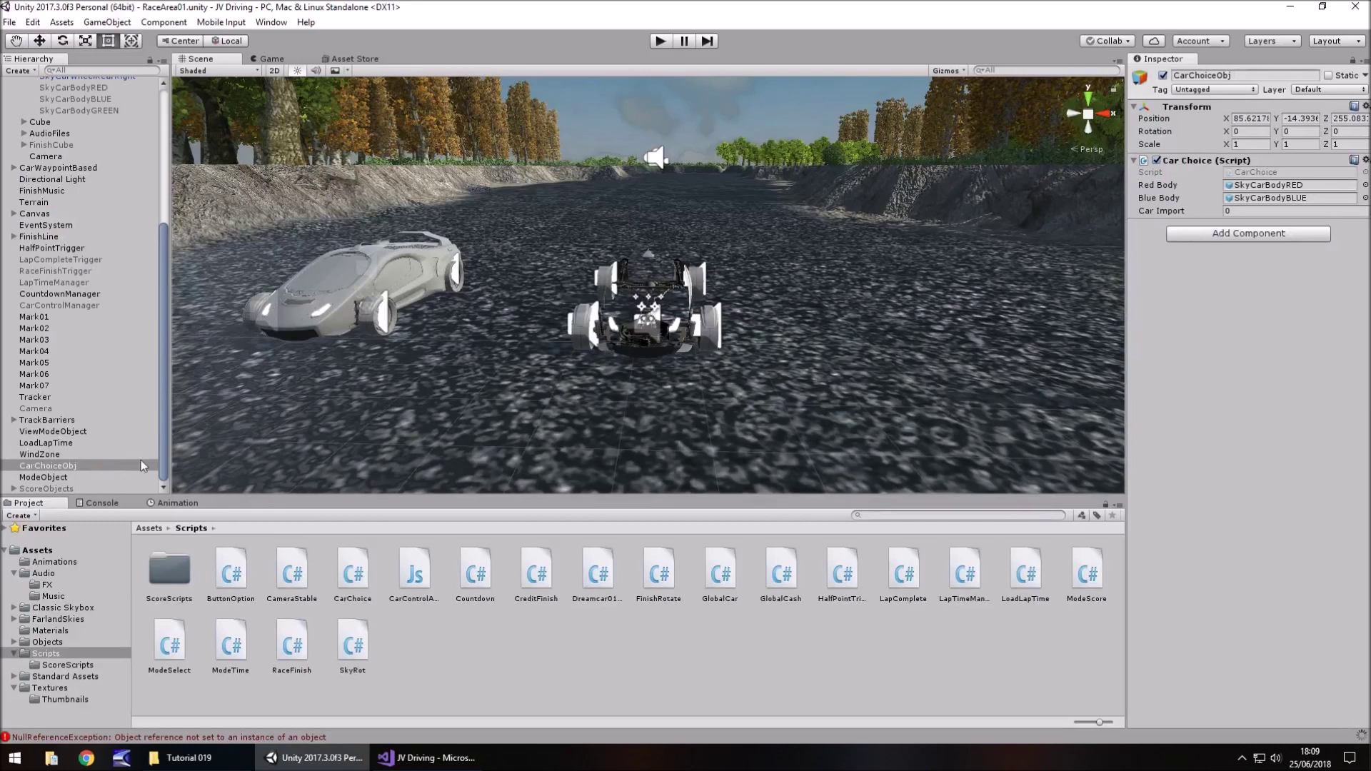
- Assign SkyCarBodyGREEN to CarChoiceObj's Green Body field, then open the TrackSelect scene
{"action": "scroll", "coordinate": [165, 273], "scroll_direction": "up", "scroll_amount": 6}
{"action": "left_click_drag", "start_coordinate": [1129, 232], "coordinate": [1232, 215]}
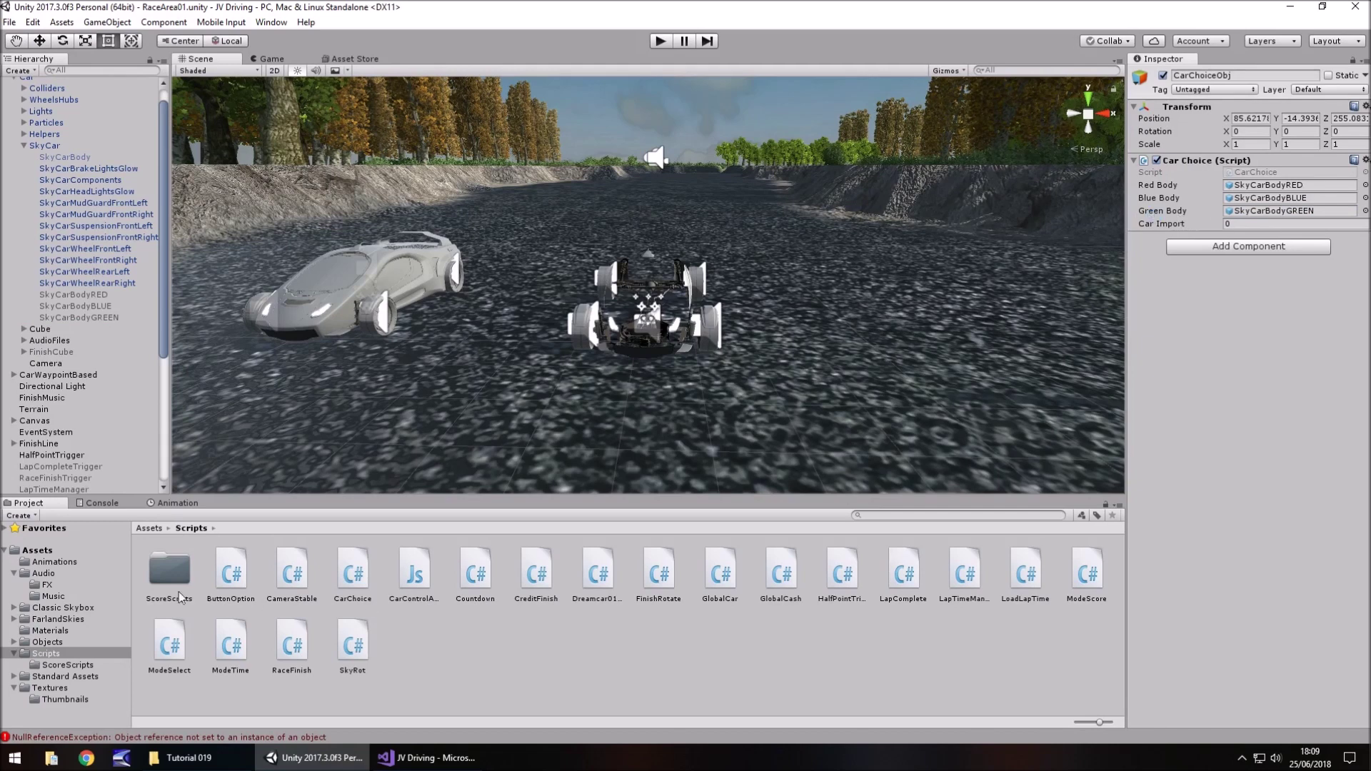
{"action": "left_click", "coordinate": [39, 550]}
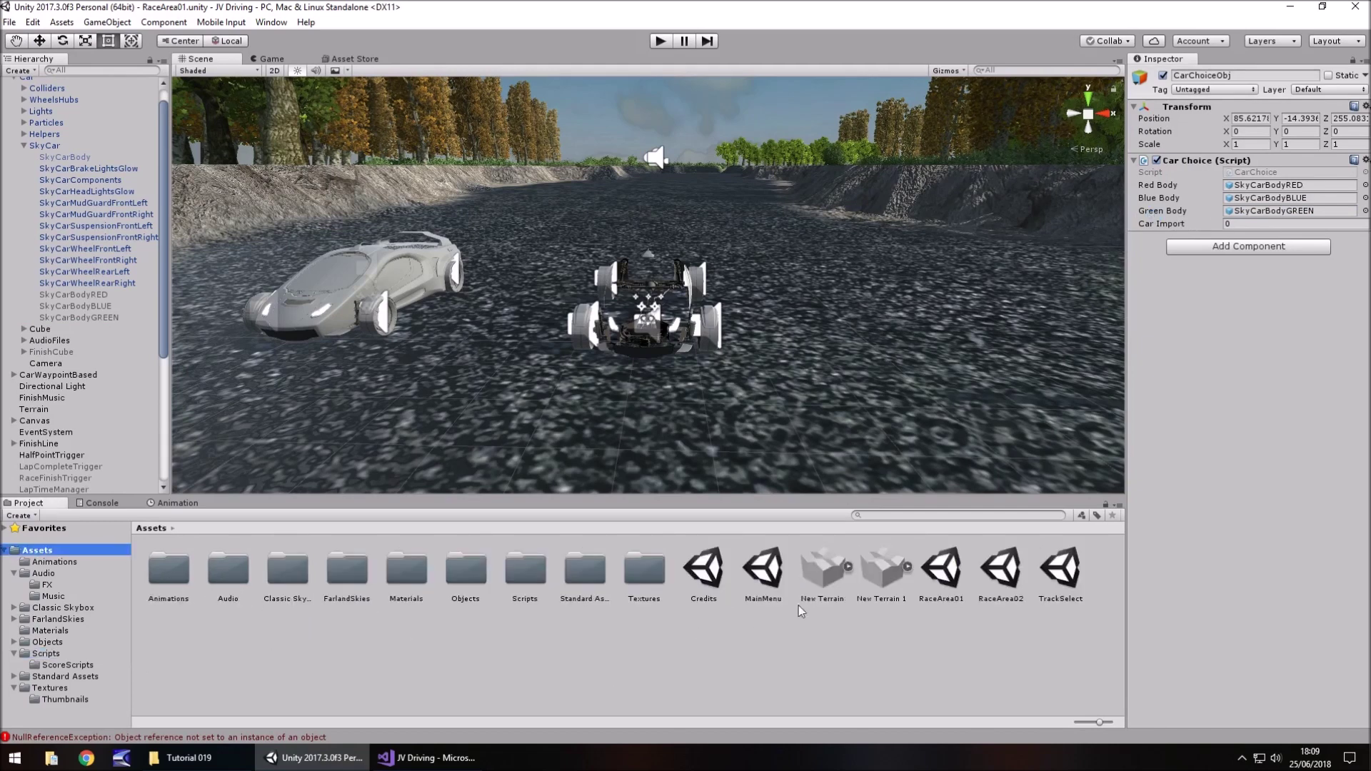
{"action": "double_click", "coordinate": [1082, 571]}
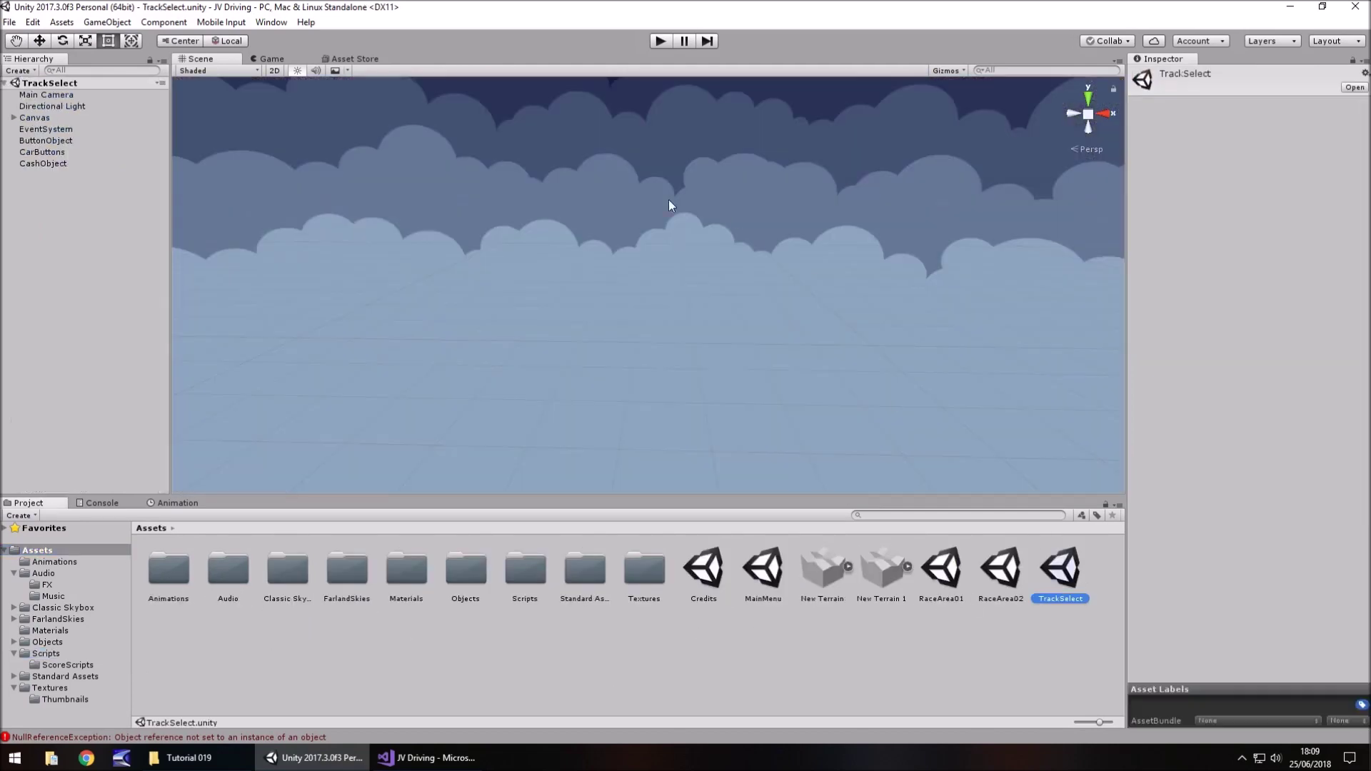
{"action": "left_click", "coordinate": [43, 164]}
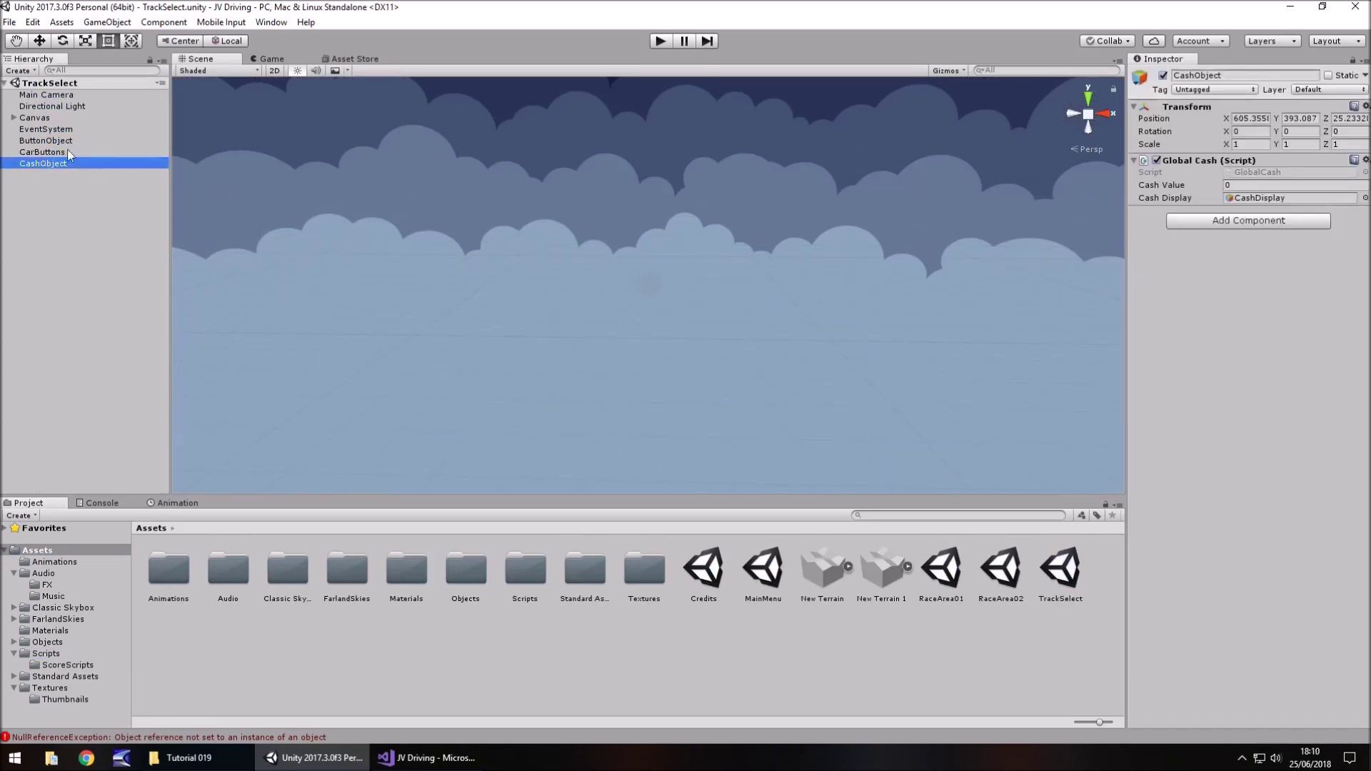
{"action": "double_click", "coordinate": [34, 117]}
{"action": "scroll", "coordinate": [585, 280], "scroll_direction": "up", "scroll_amount": 3}
- Create a new C# script named Unlockables in the Scripts folder
{"action": "double_click", "coordinate": [529, 575]}
{"action": "right_click", "coordinate": [409, 650]}
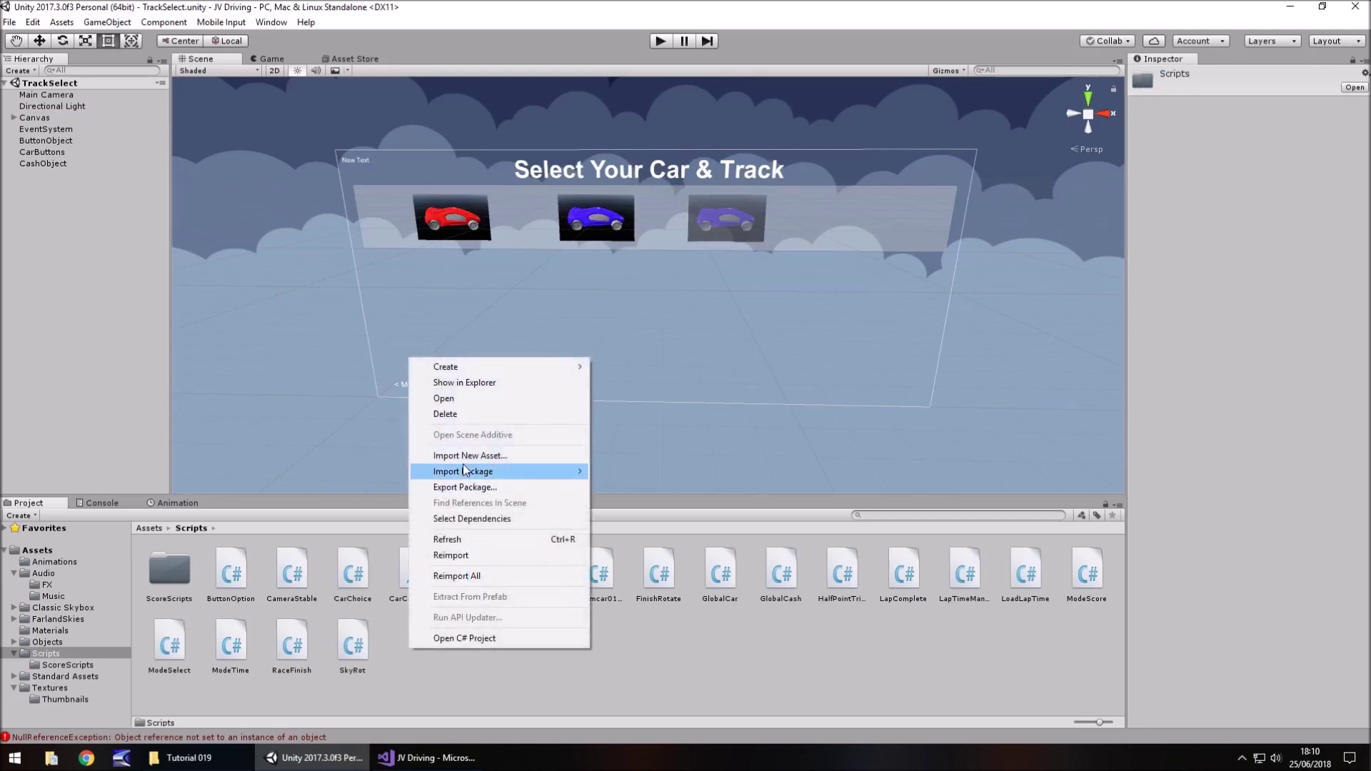
{"action": "mouse_move", "coordinate": [457, 369]}
{"action": "left_click", "coordinate": [628, 302]}
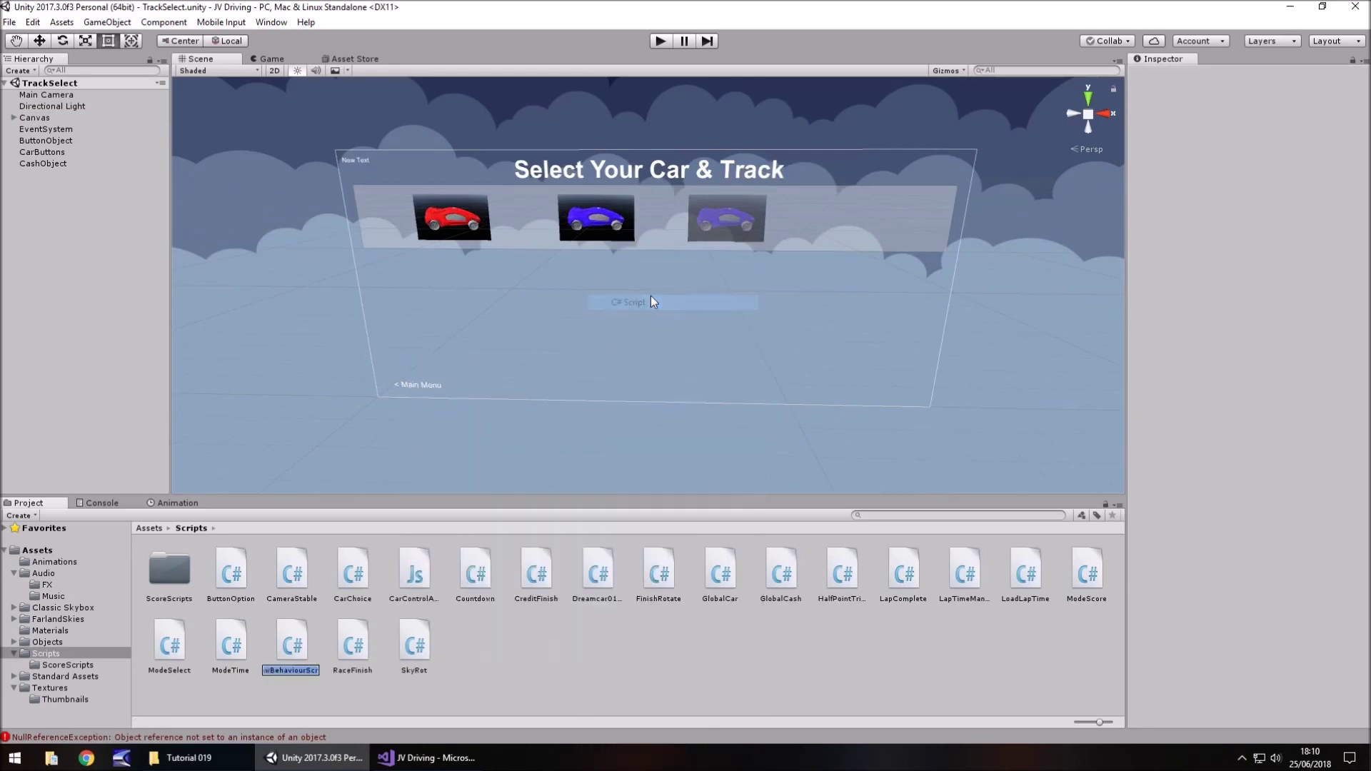
{"action": "type", "text": "Unlockables"}
- Confirm the Unlockables script name, then strip out Start() and the template comments
{"action": "key", "text": "Return"}
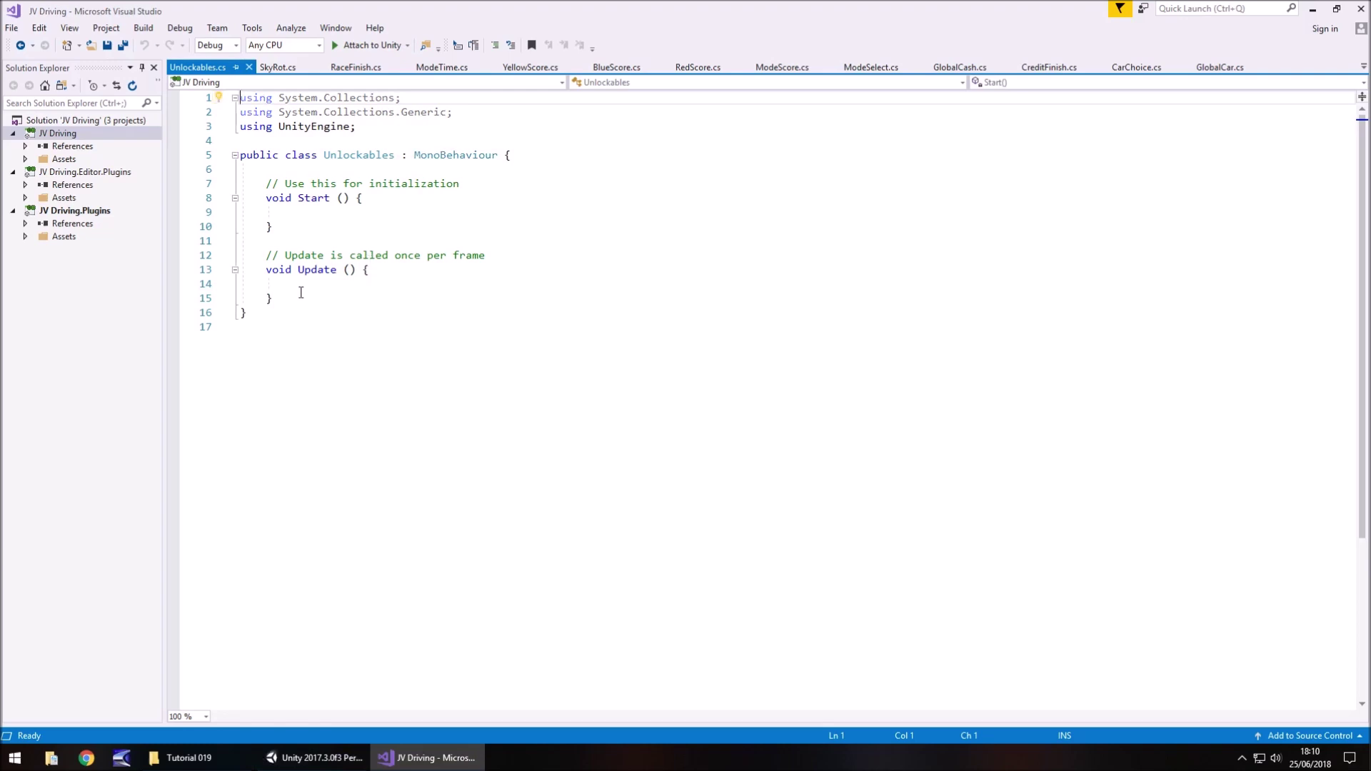
{"action": "left_click_drag", "start_coordinate": [482, 182], "coordinate": [243, 183]}
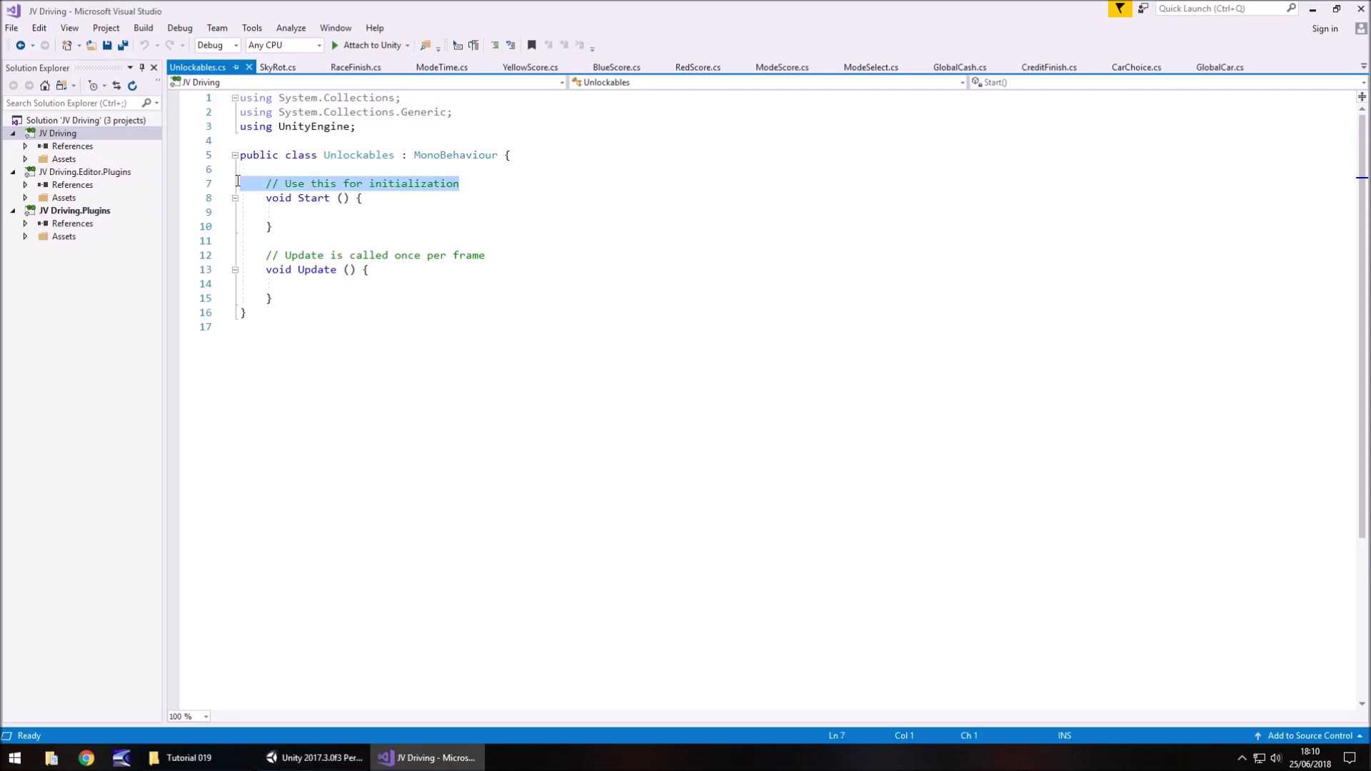
{"action": "key", "text": "BackSpace"}
{"action": "key", "text": "Return"}
{"action": "left_click_drag", "start_coordinate": [243, 256], "coordinate": [243, 209]}
{"action": "key", "text": "BackSpace"}
{"action": "left_click", "coordinate": [300, 183]}
{"action": "key", "text": "Return"}
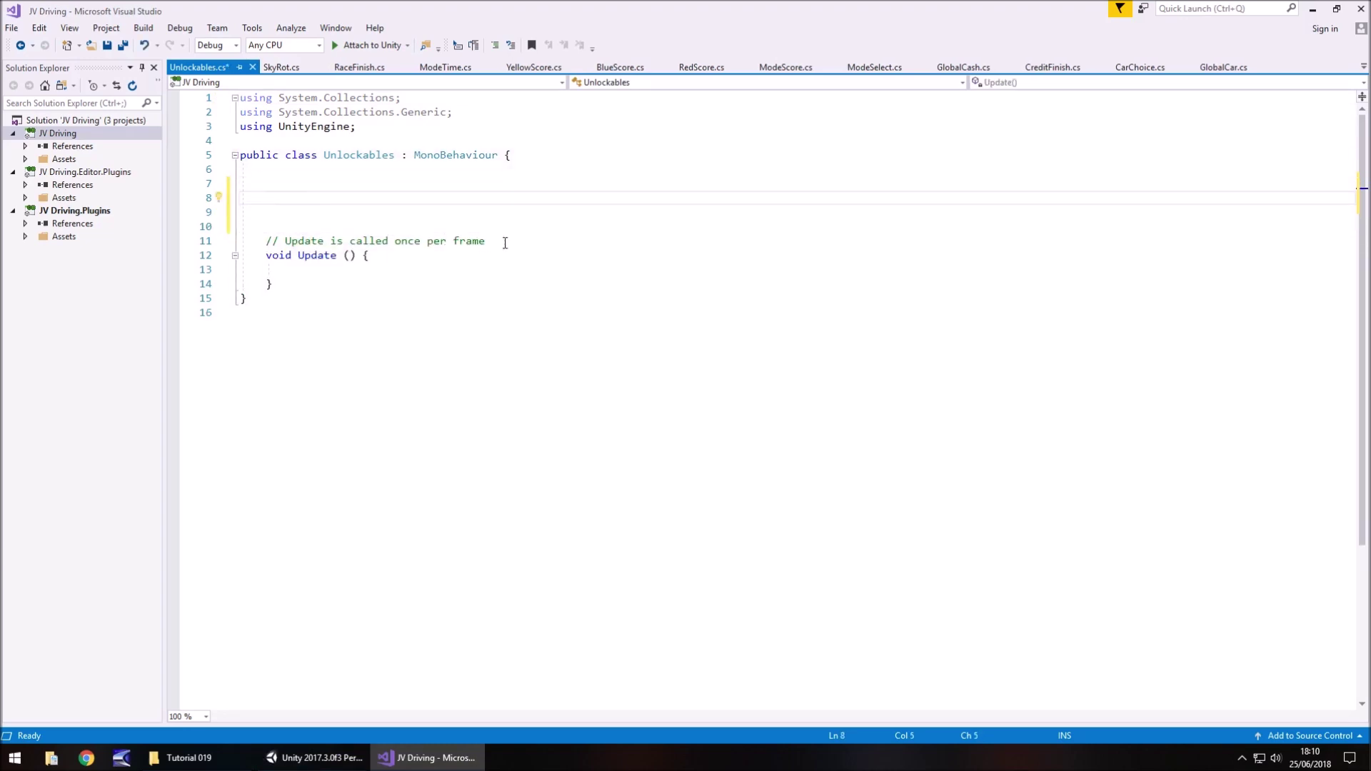
{"action": "left_click_drag", "start_coordinate": [505, 240], "coordinate": [240, 241]}
{"action": "key", "text": "BackSpace"}
{"action": "key", "text": "Return"}
- Declare 'public GameObject greenButton;' and add 'using UnityEngine.UI;' to the imports
{"action": "left_click", "coordinate": [309, 182]}
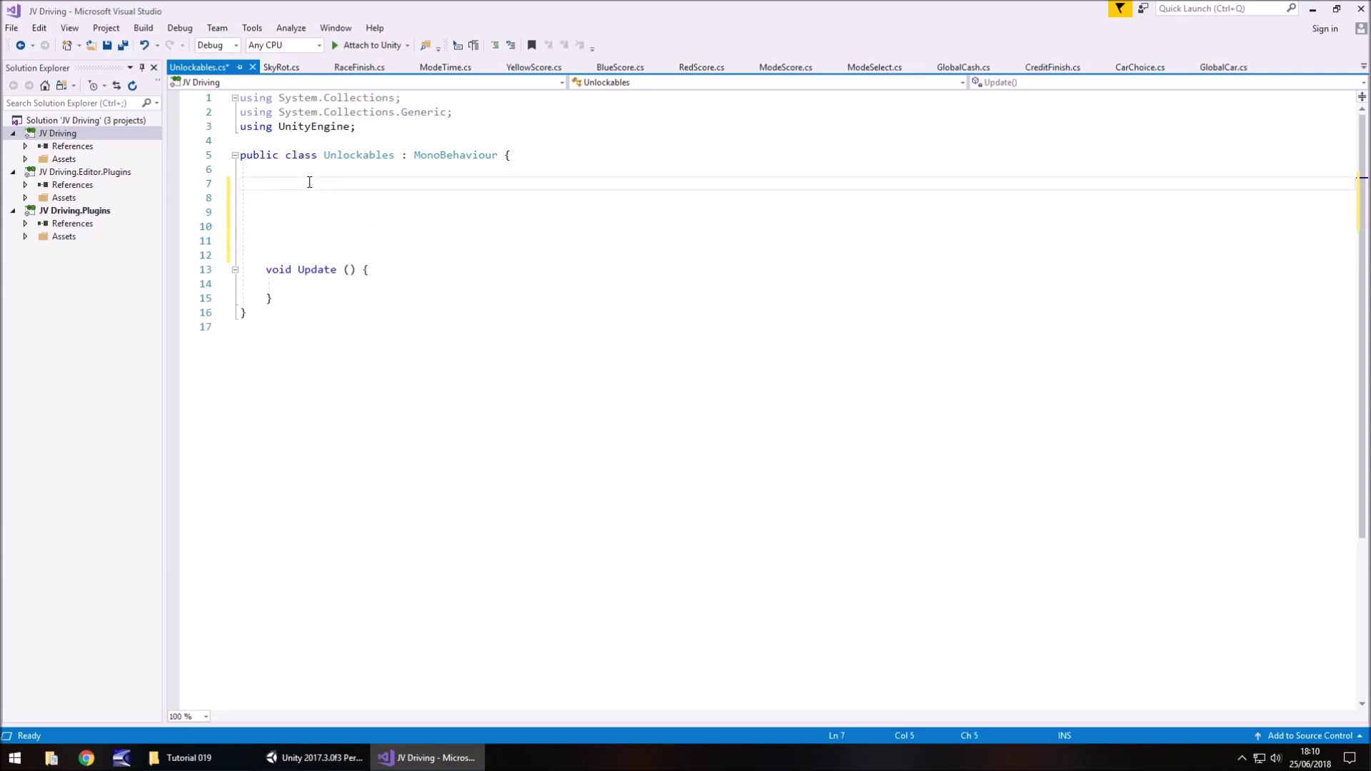
{"action": "type", "text": "public GameObject greenButton;"}
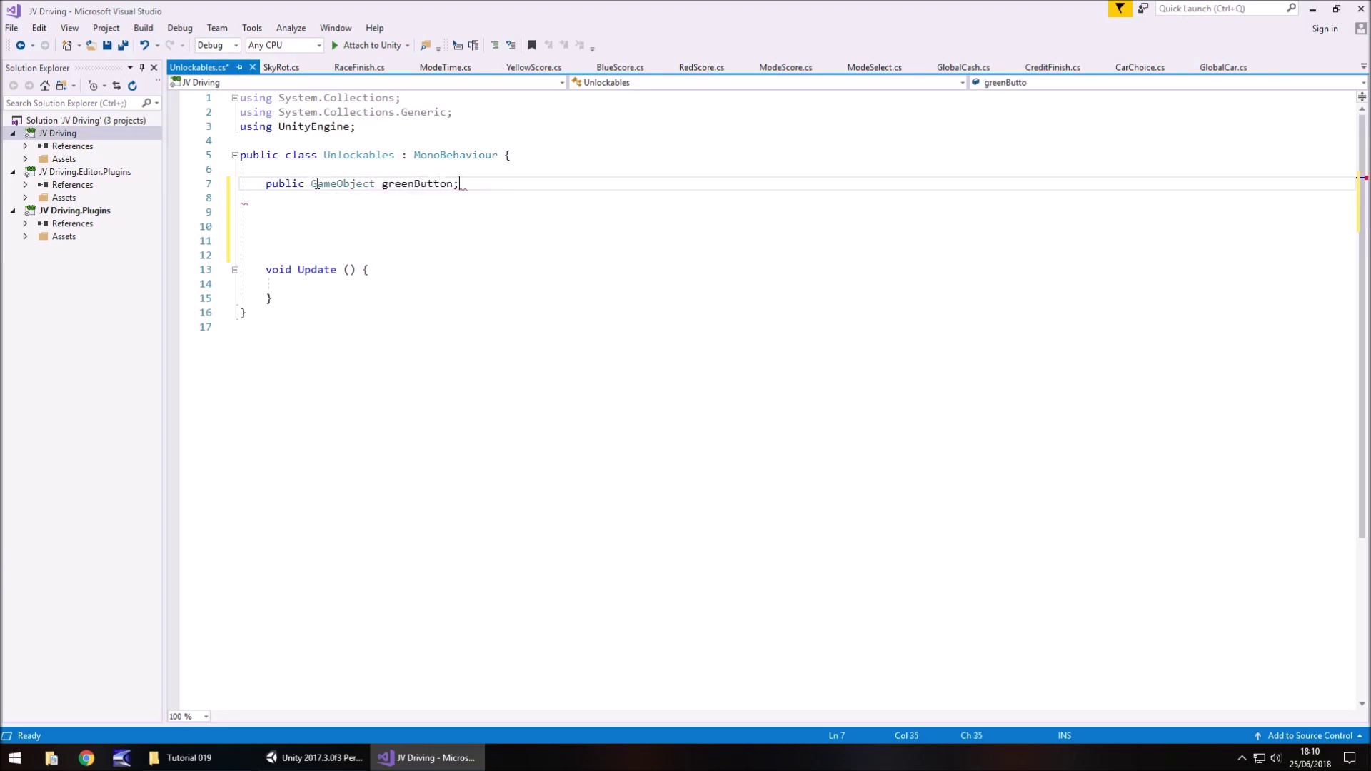
{"action": "left_click", "coordinate": [383, 126]}
{"action": "key", "text": "Return"}
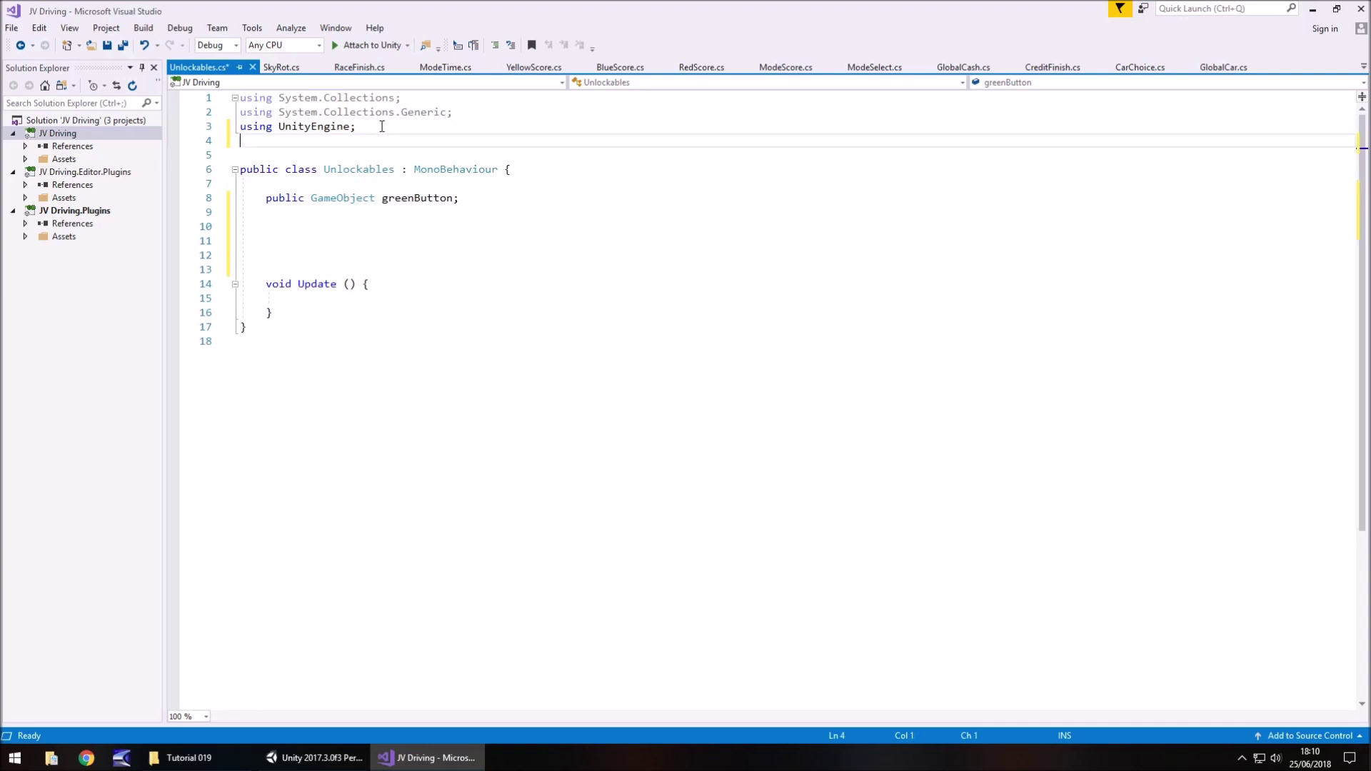
{"action": "type", "text": "using UnityEngine."}
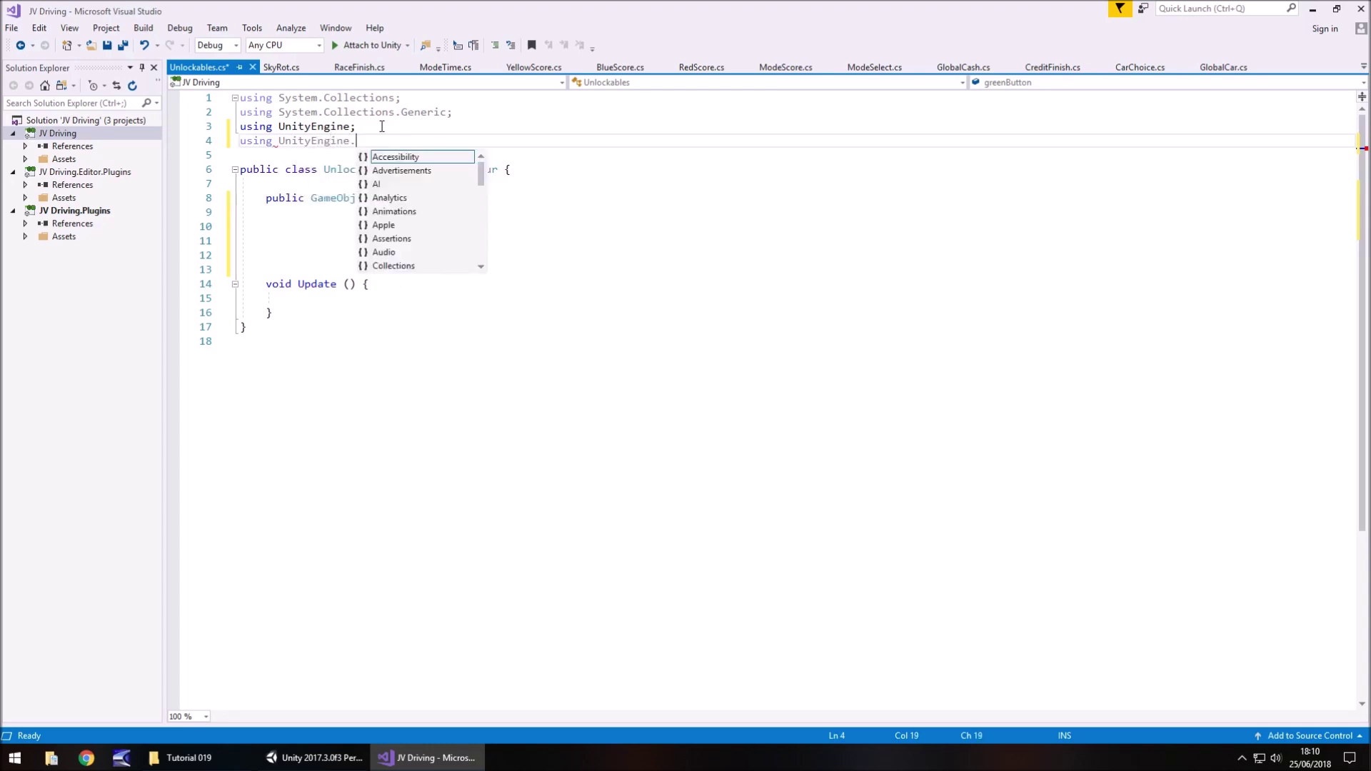
{"action": "type", "text": "UI;"}
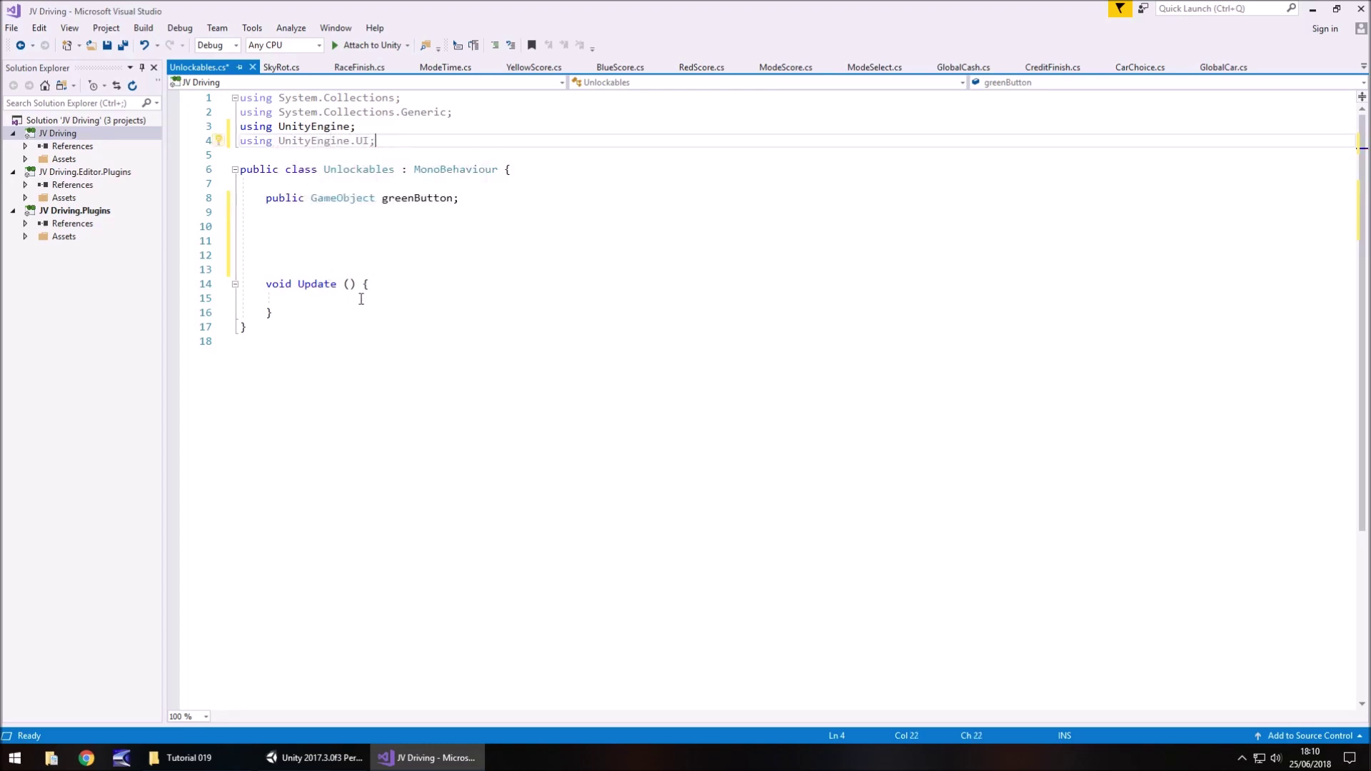
- Declare 'public int cashValue;' below the greenButton field
{"action": "left_click", "coordinate": [384, 295]}
{"action": "left_click", "coordinate": [340, 222]}
{"action": "left_click", "coordinate": [339, 209]}
{"action": "type", "text": "public int "}
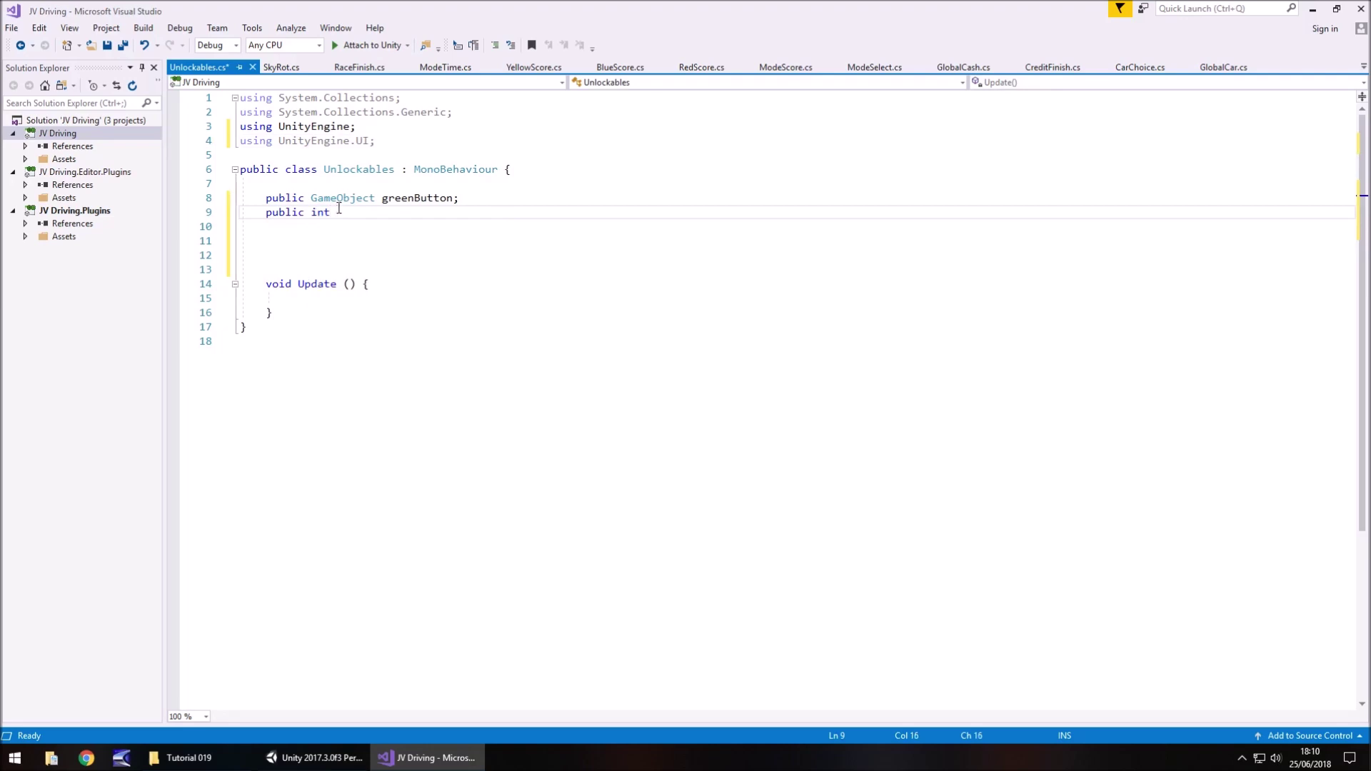
{"action": "type", "text": "cashValue;"}
- In Update(), write 'cashValue = GlobalCash.TotalCash;' and open an 'if (cashValue >= 100)' block
{"action": "left_click", "coordinate": [401, 299]}
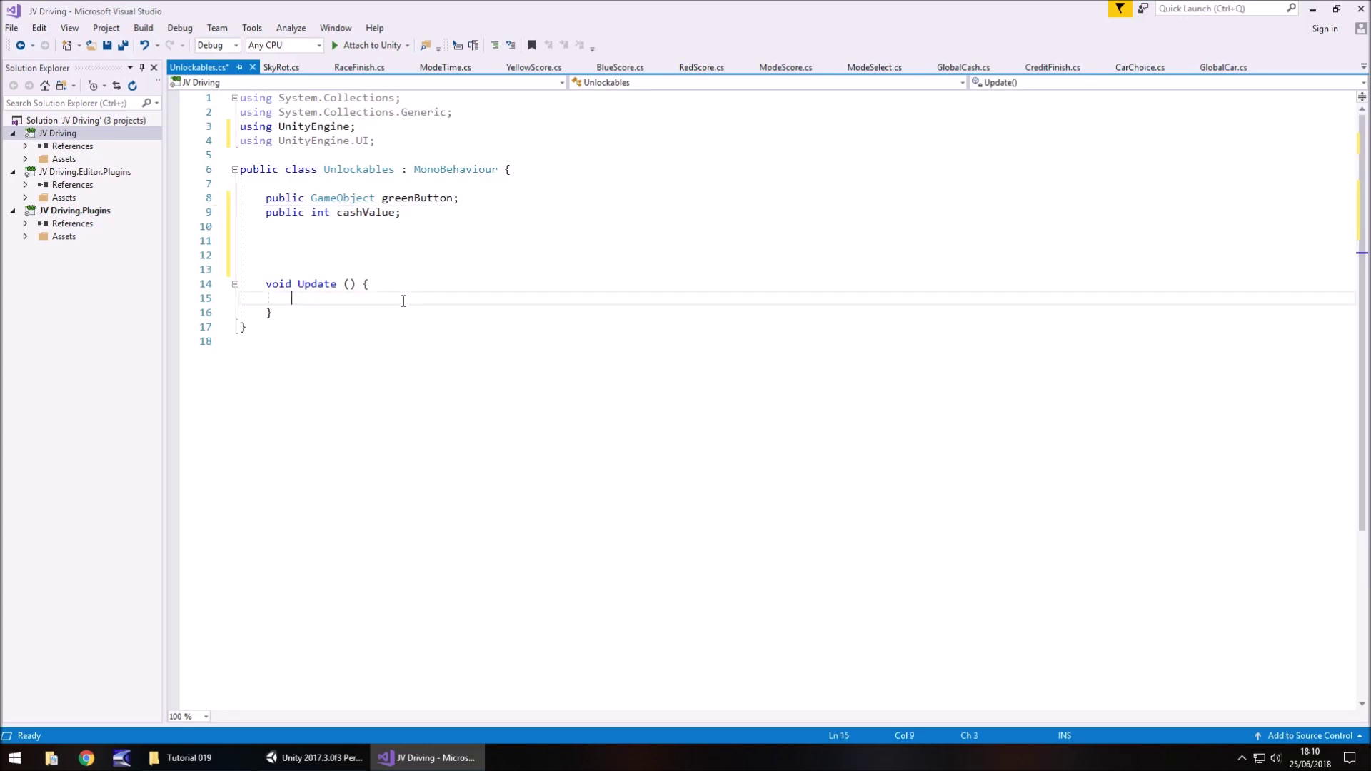
{"action": "type", "text": "cashV"}
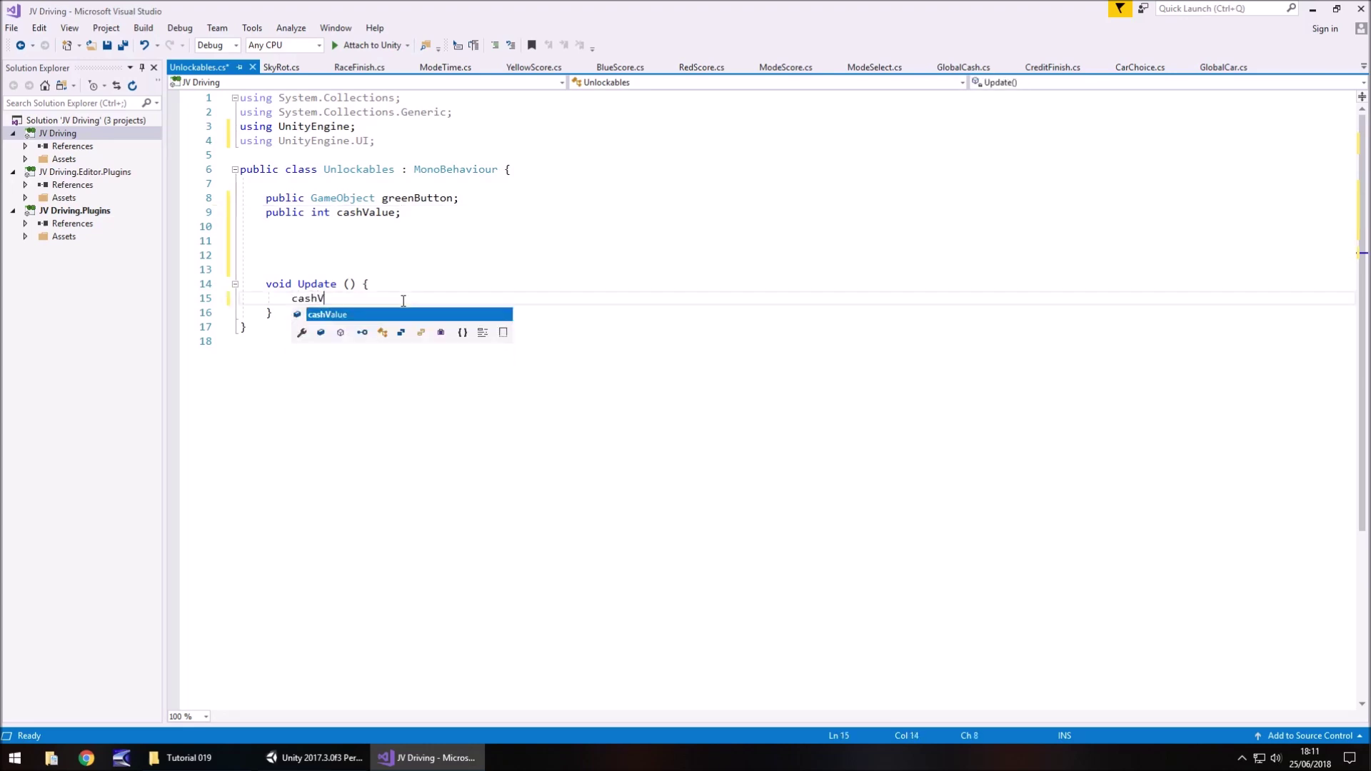
{"action": "type", "text": "alue = GlobalCash.Total"}
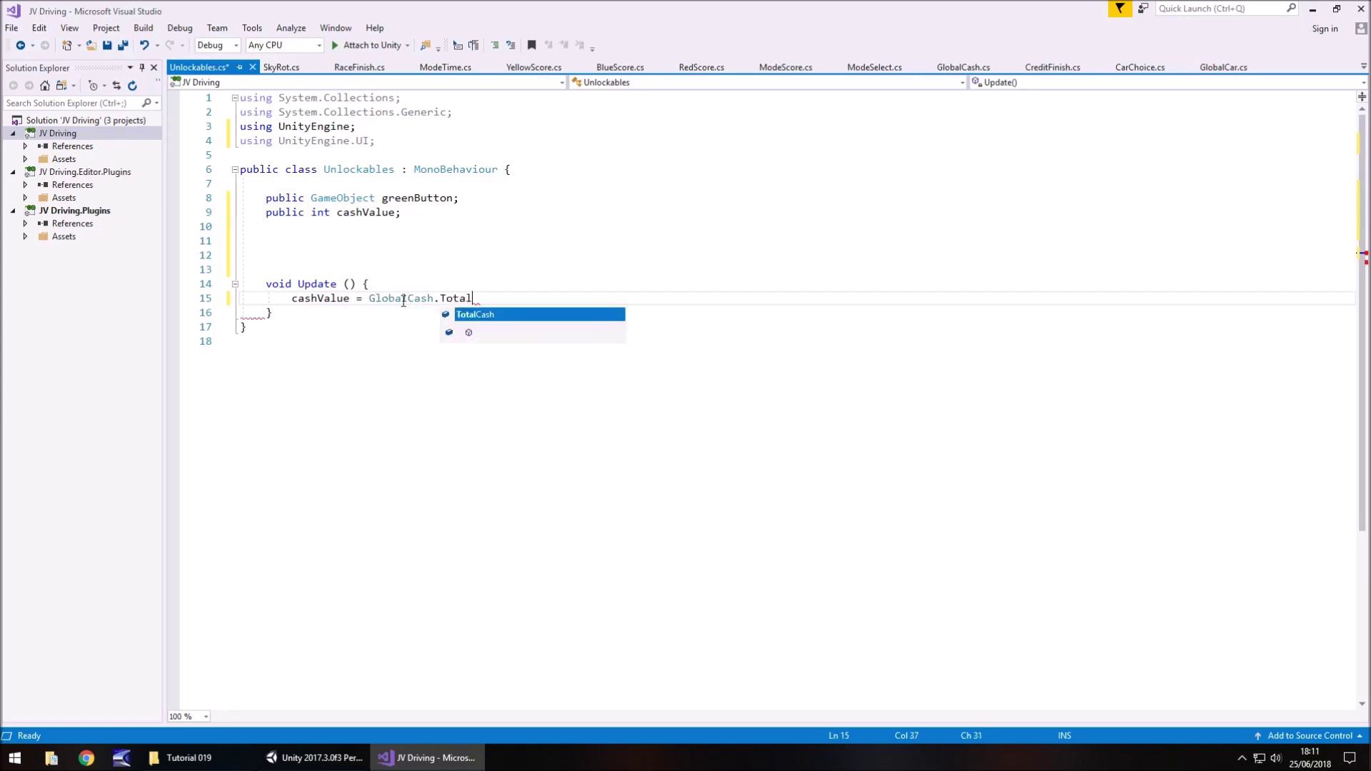
{"action": "type", "text": "Cash;"}
{"action": "key", "text": "Return"}
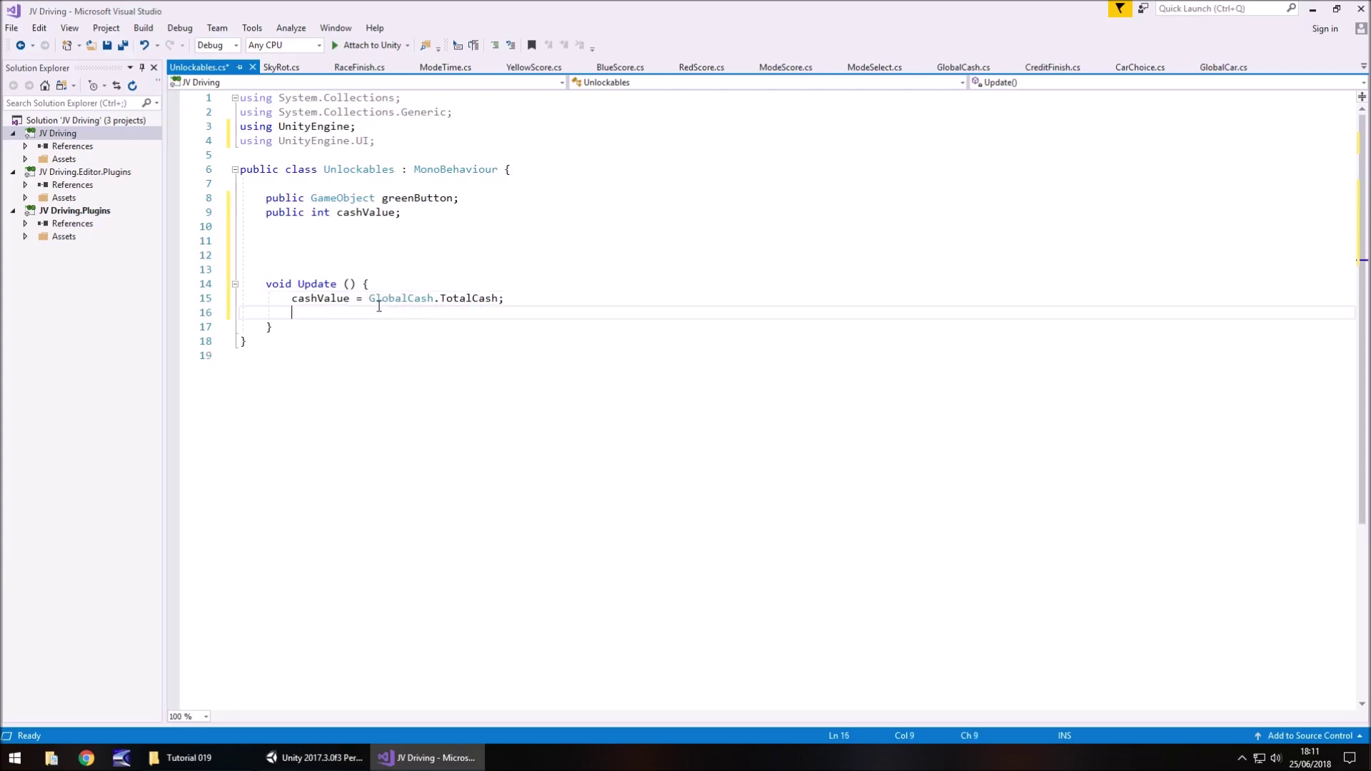
{"action": "type", "text": "if (cashValue >= 100) {"}
- Inside the if, set 'greenButton.GetComponent<Button>().interactable = true;' and save the script
{"action": "key", "text": "Return"}
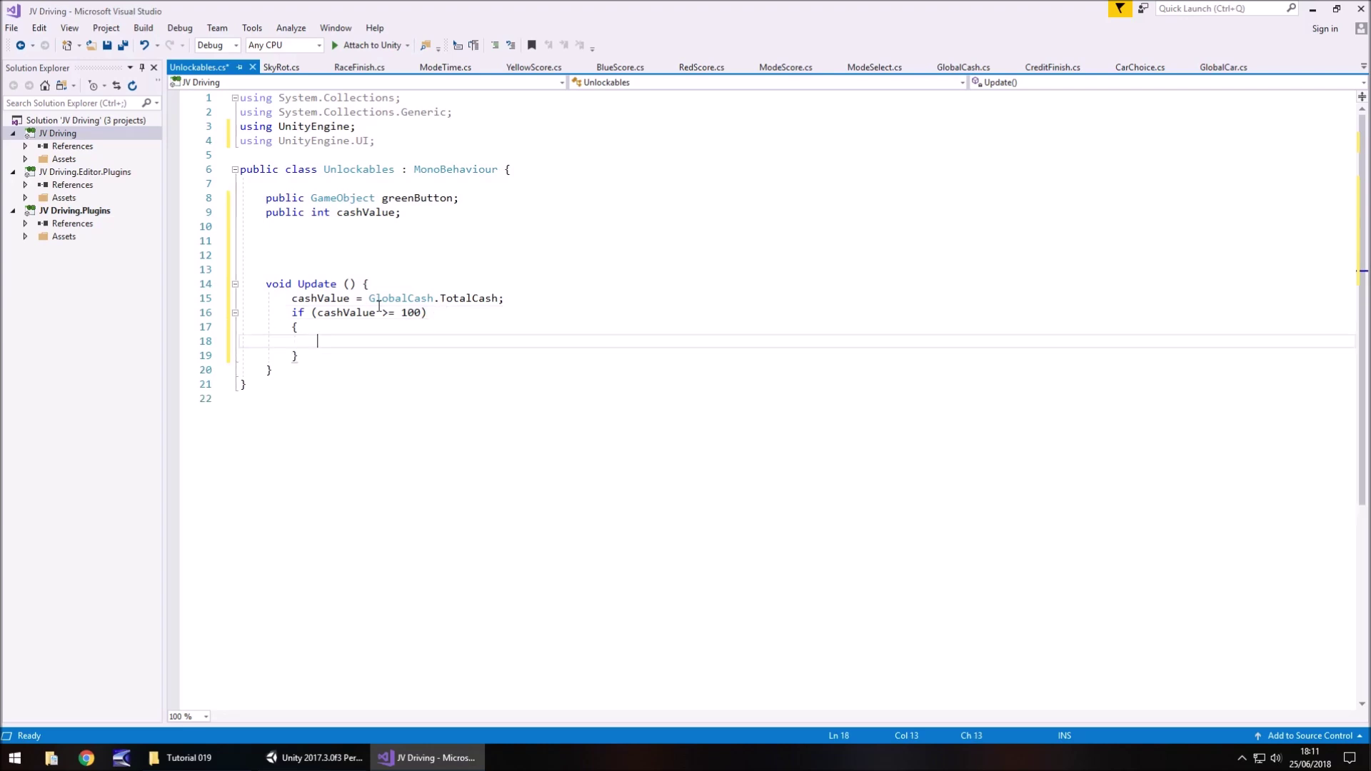
{"action": "type", "text": "greenButton."}
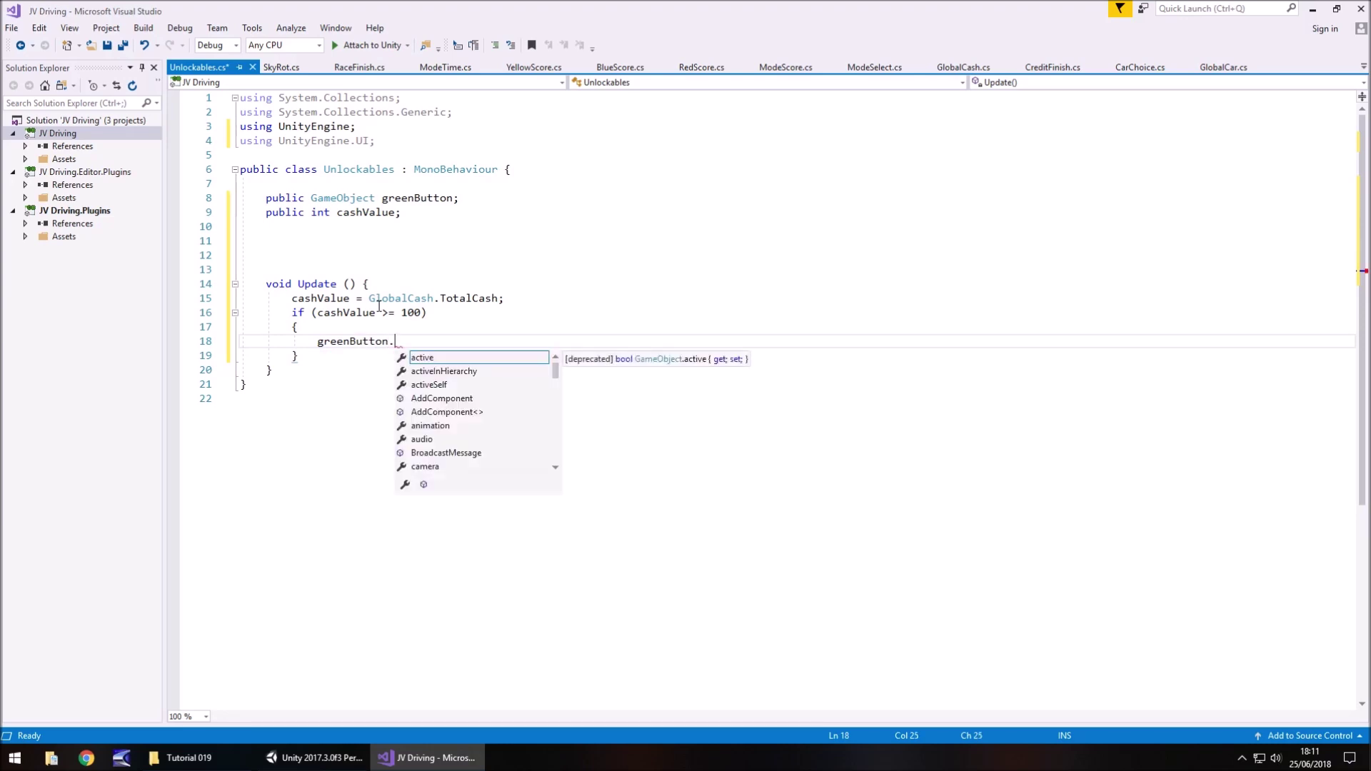
{"action": "type", "text": "e"}
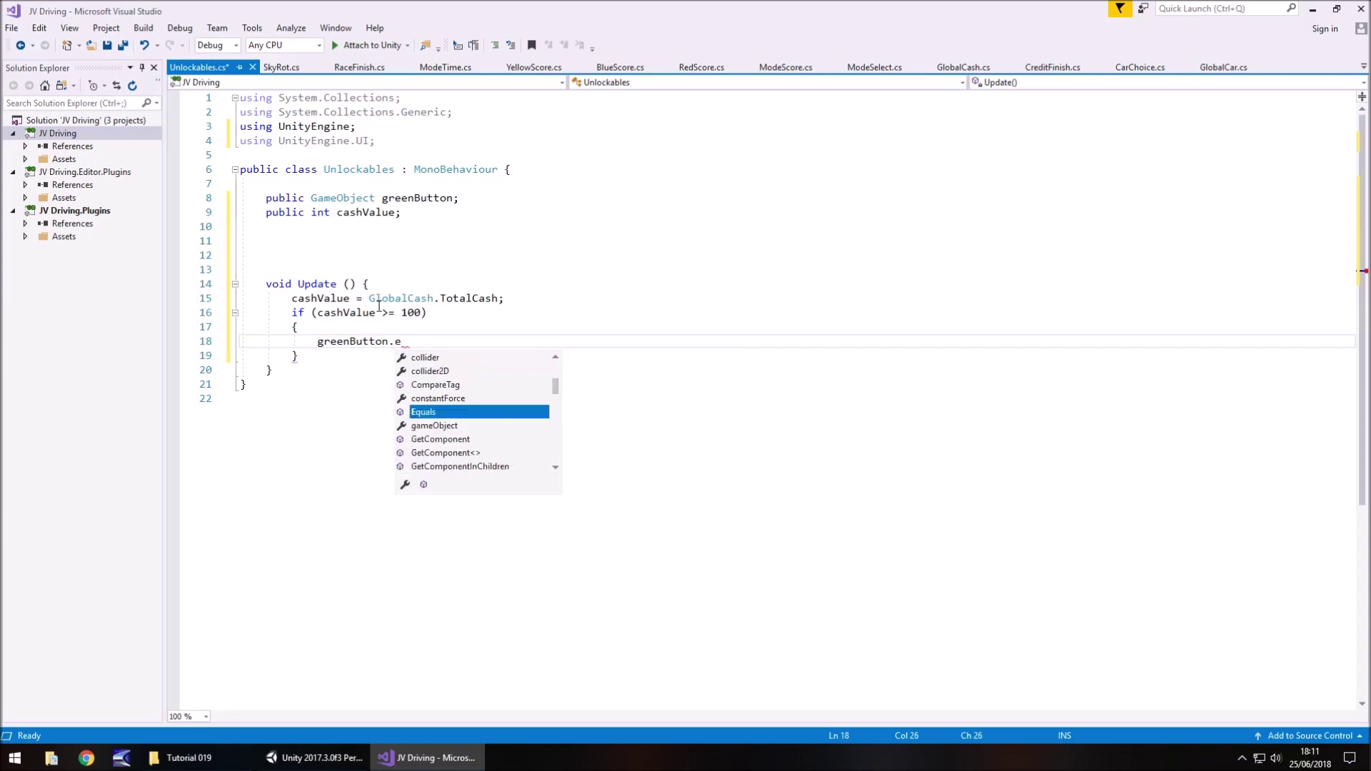
{"action": "key", "text": "BackSpace"}
{"action": "type", "text": "Get"}
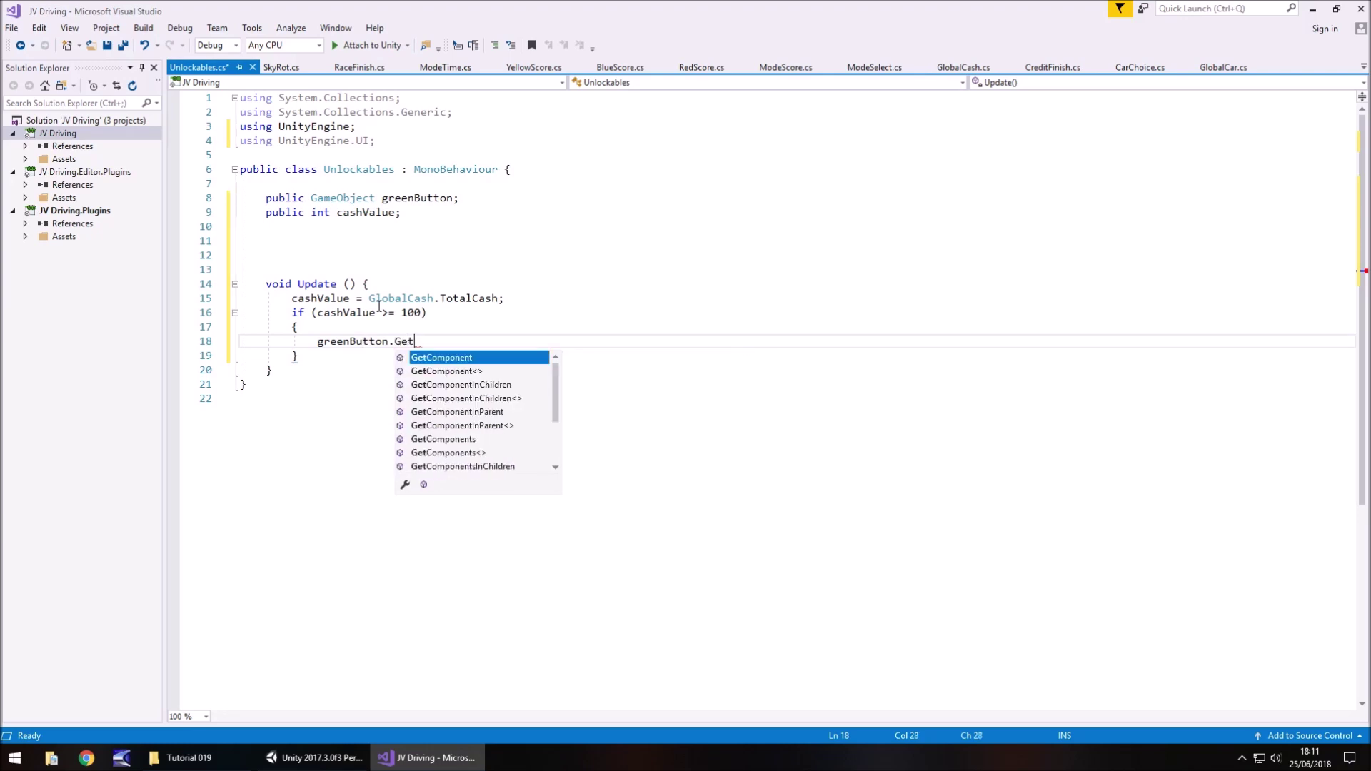
{"action": "type", "text": "Component<"}
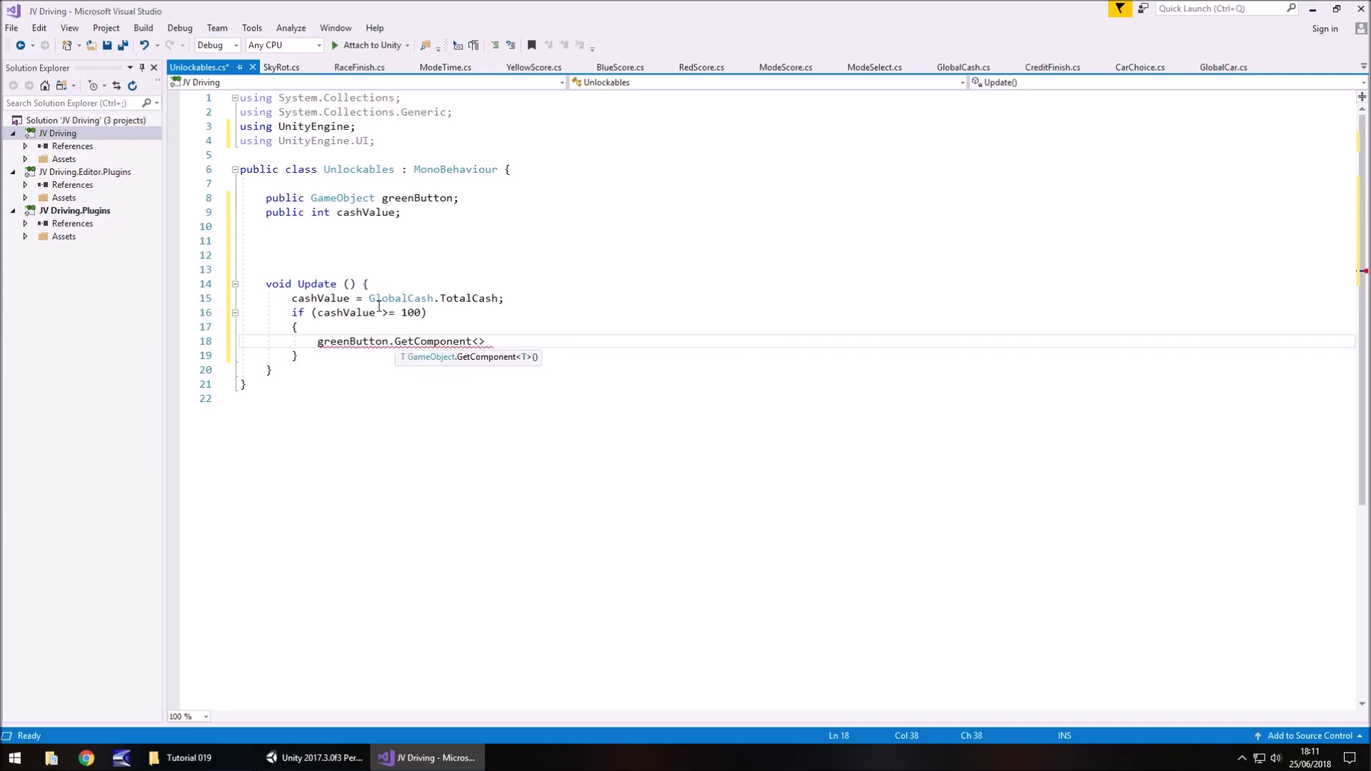
{"action": "type", "text": "Button"}
{"action": "type", "text": ">()"}
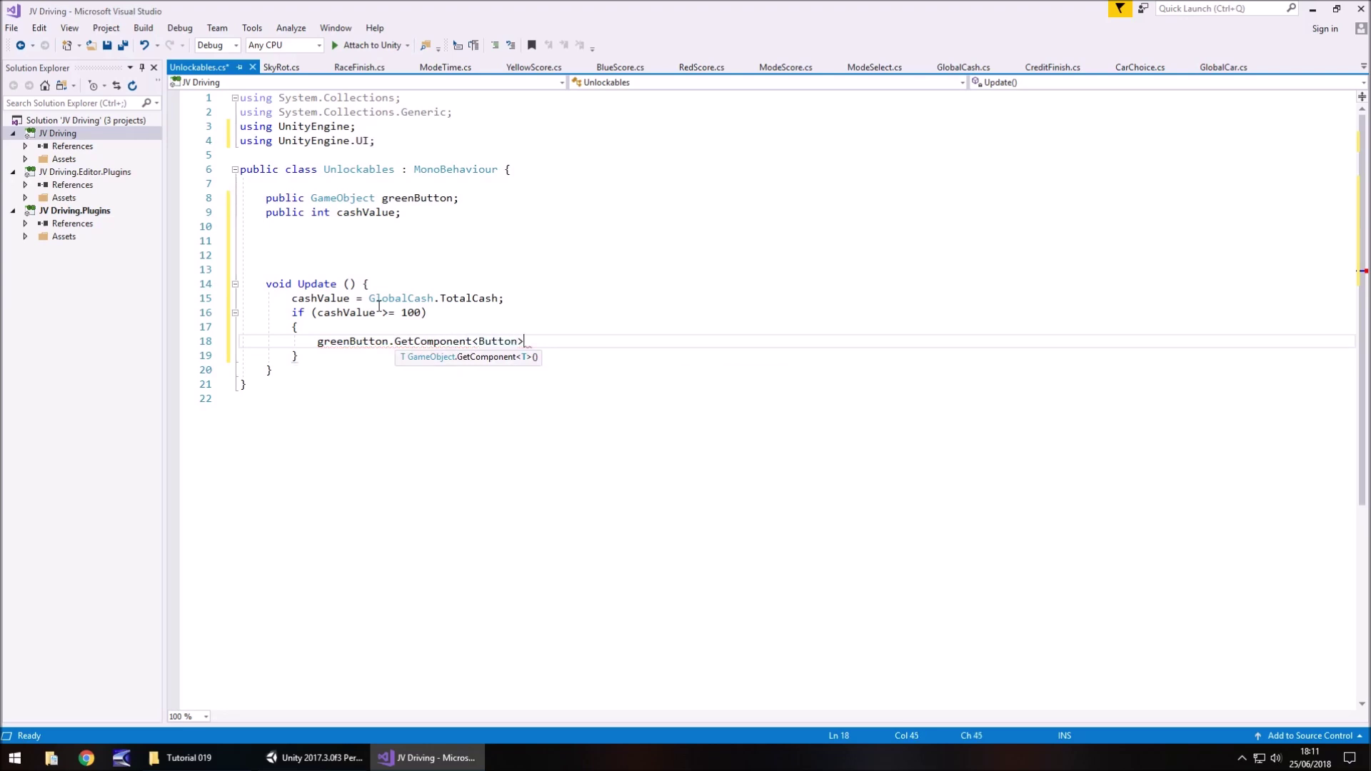
{"action": "type", "text": "."}
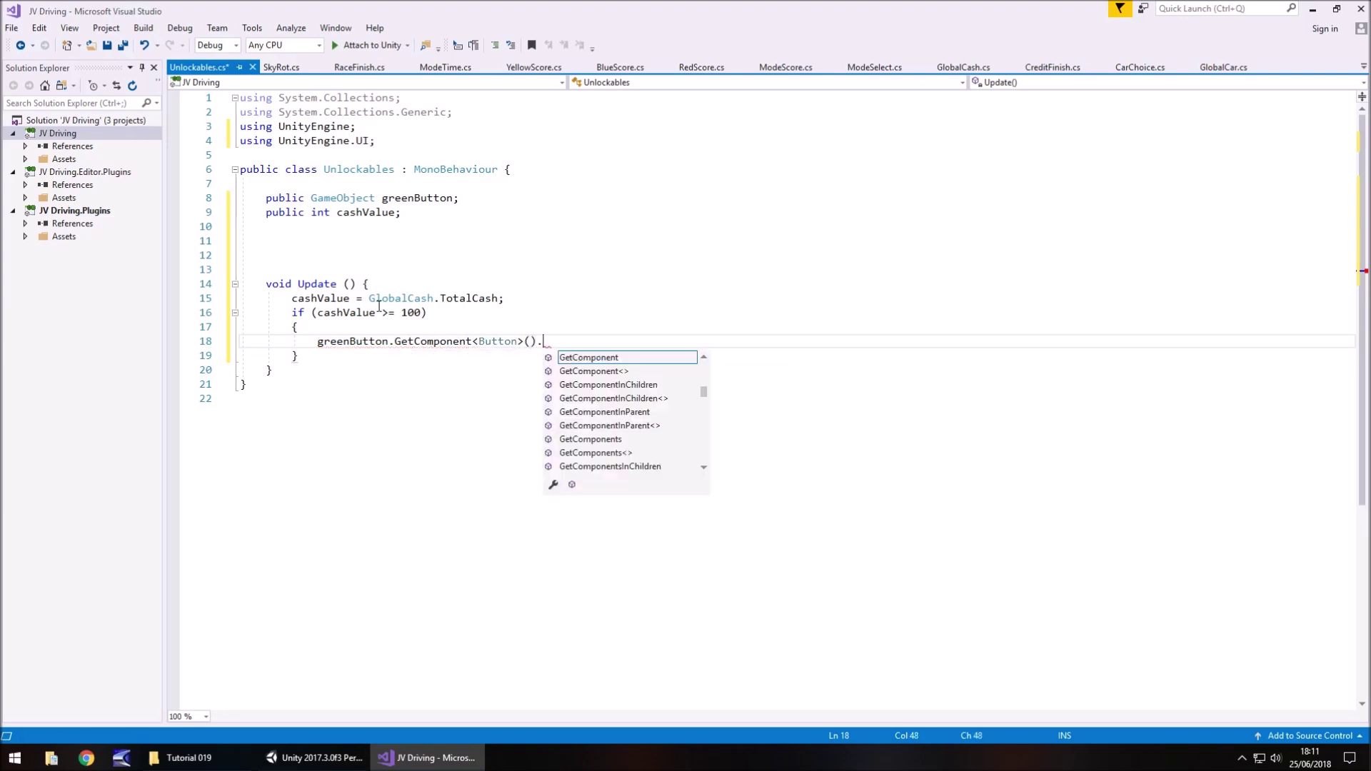
{"action": "type", "text": "in"}
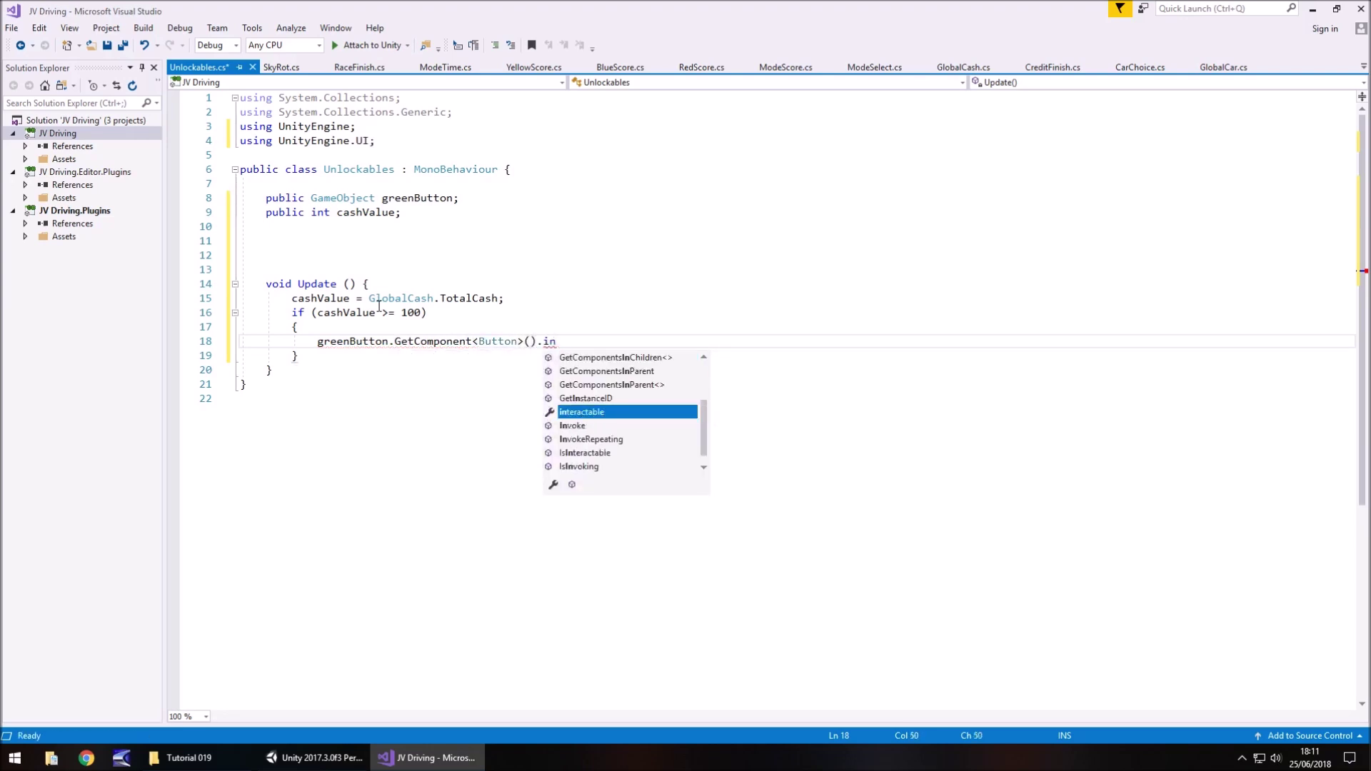
{"action": "type", "text": "terabtabl"}
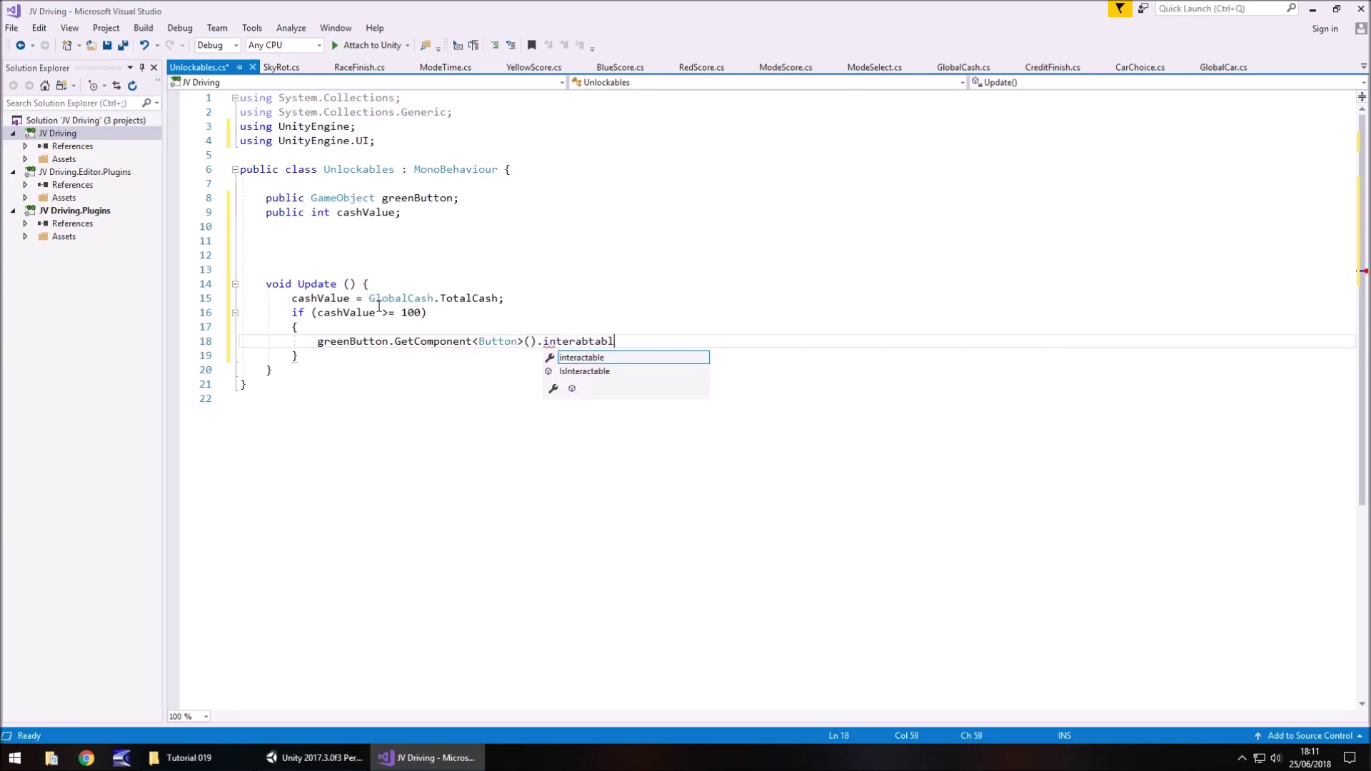
{"action": "key", "text": "BackSpace"}
{"action": "key", "text": "BackSpace"}
{"action": "key", "text": "BackSpace"}
{"action": "key", "text": "BackSpace"}
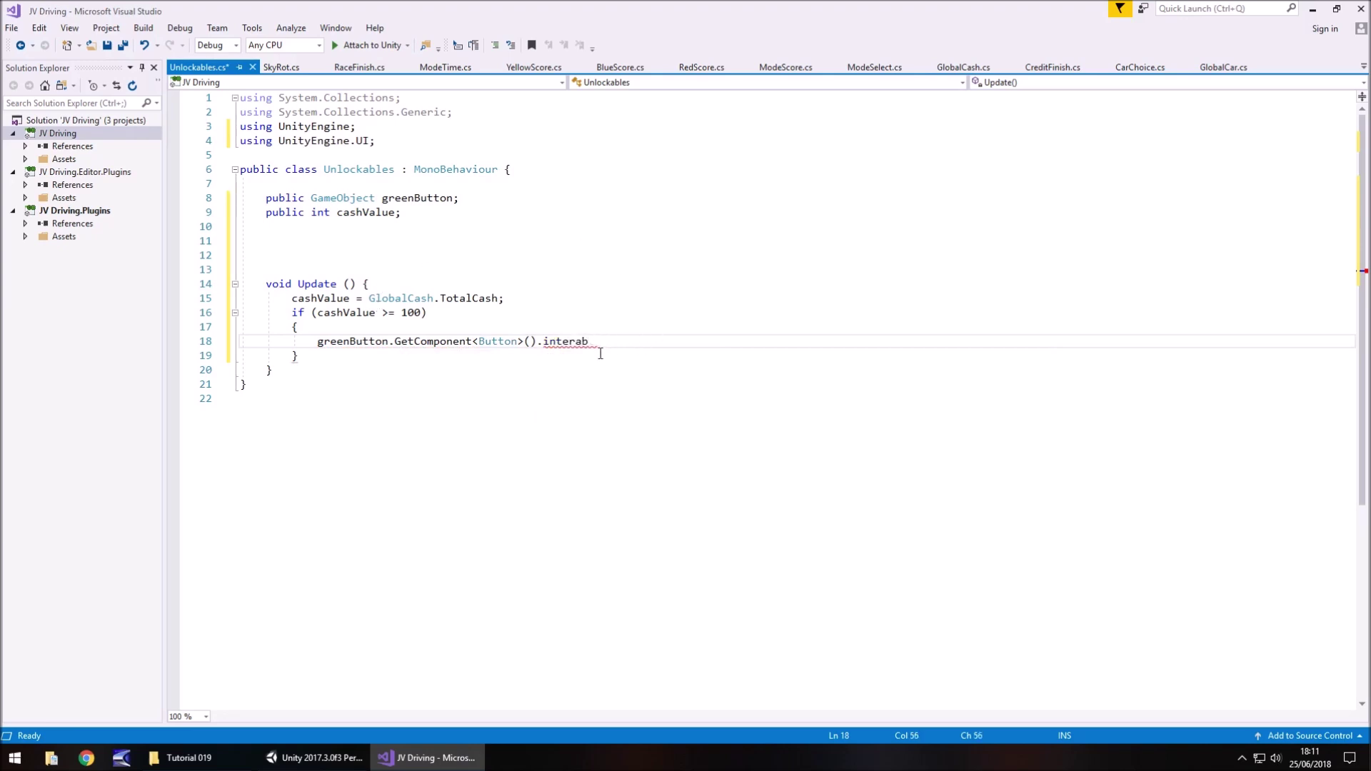
{"action": "key", "text": "BackSpace"}
{"action": "key", "text": "BackSpace"}
{"action": "key", "text": "BackSpace"}
{"action": "key", "text": "BackSpace"}
{"action": "type", "text": "eractable = true;"}
{"action": "key", "text": "ctrl+s"}
- Back in Unity, duplicate the GreenCar button and rename the copy FakeGreen
{"action": "left_click", "coordinate": [315, 758]}
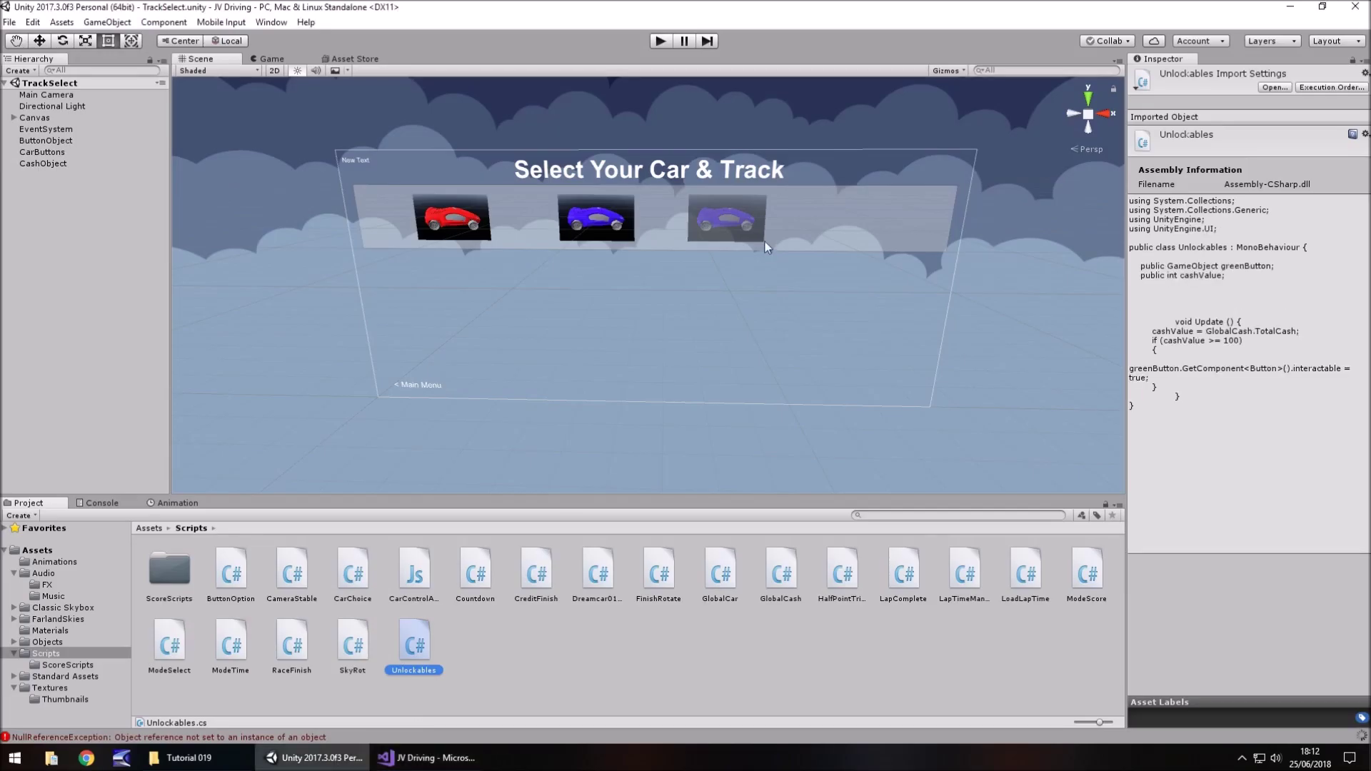
{"action": "left_click", "coordinate": [726, 223]}
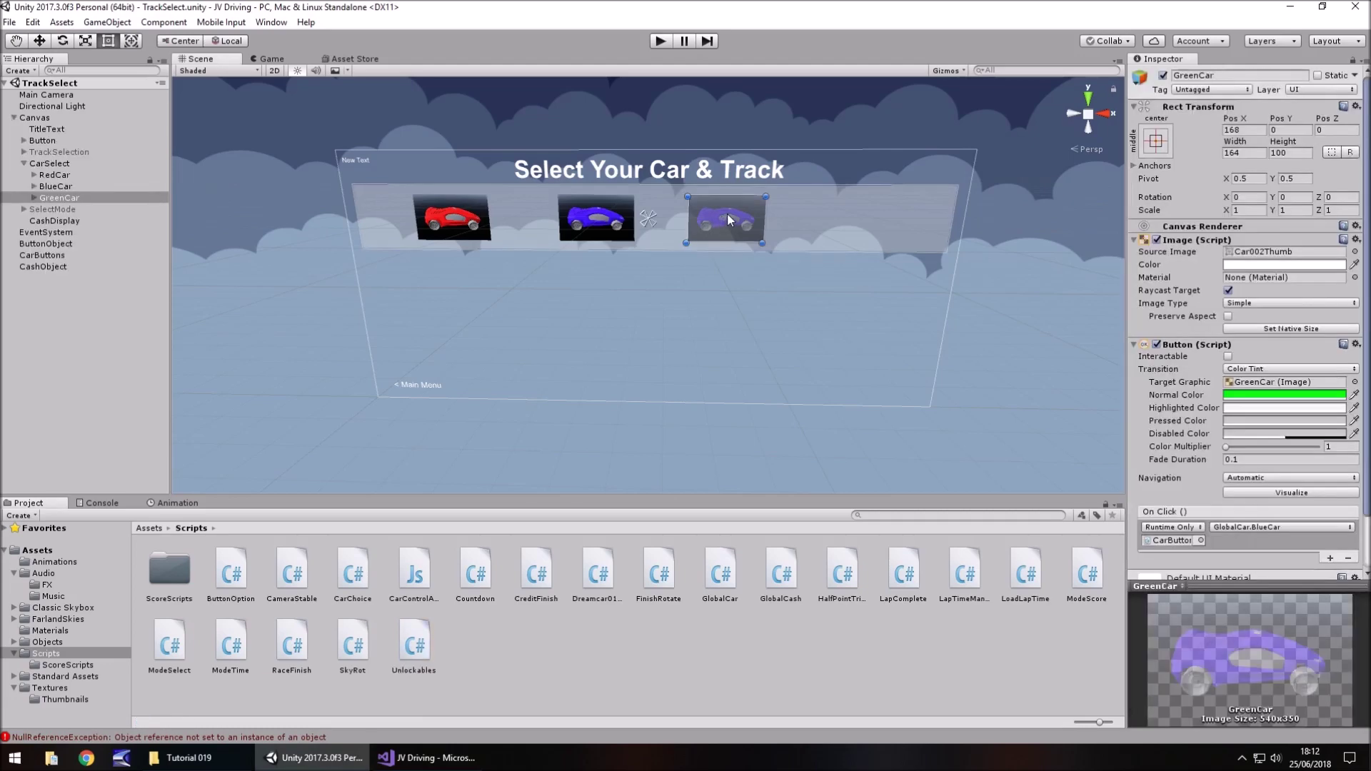
{"action": "scroll", "coordinate": [730, 213], "scroll_direction": "up", "scroll_amount": 1}
{"action": "scroll", "coordinate": [730, 213], "scroll_direction": "up", "scroll_amount": 3}
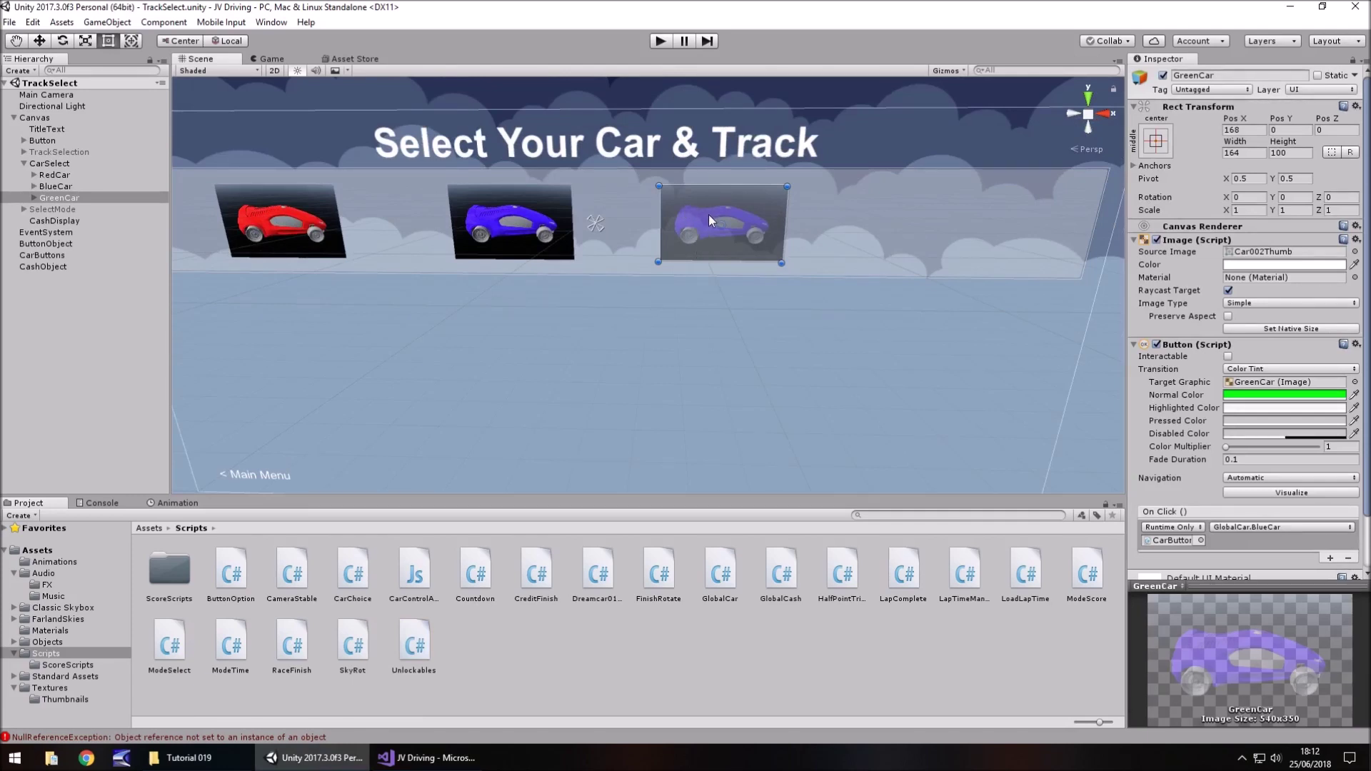
{"action": "left_click", "coordinate": [65, 199]}
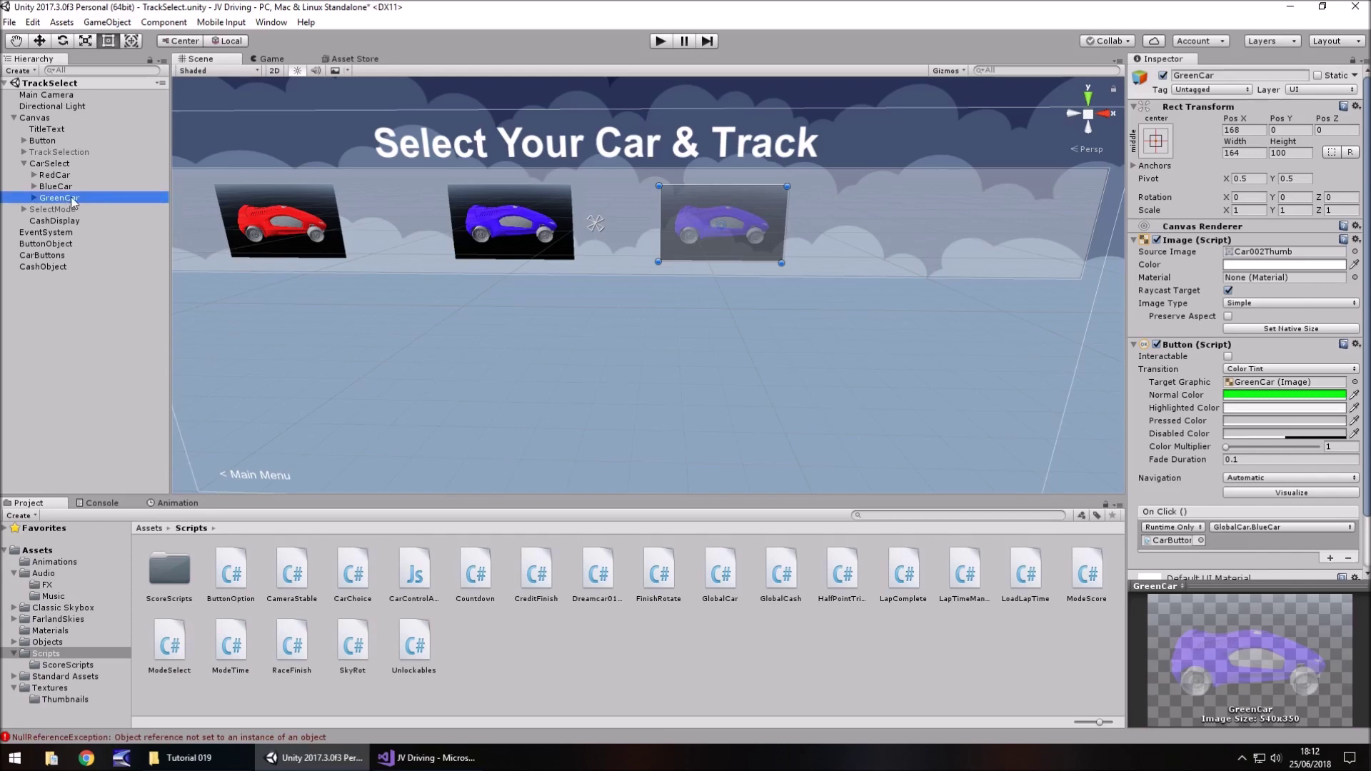
{"action": "key", "text": "ctrl+d"}
{"action": "left_click", "coordinate": [71, 212]}
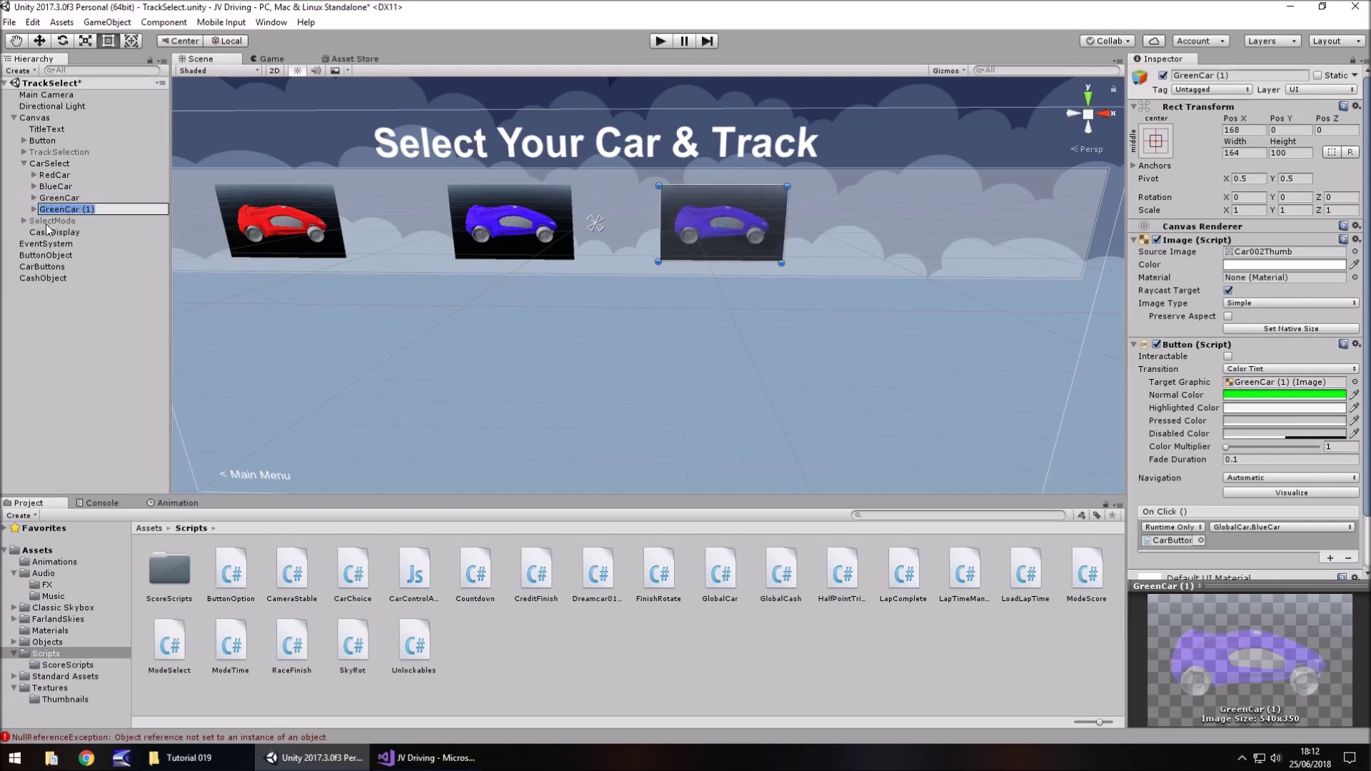
{"action": "type", "text": "FakeGreen"}
{"action": "key", "text": "Return"}
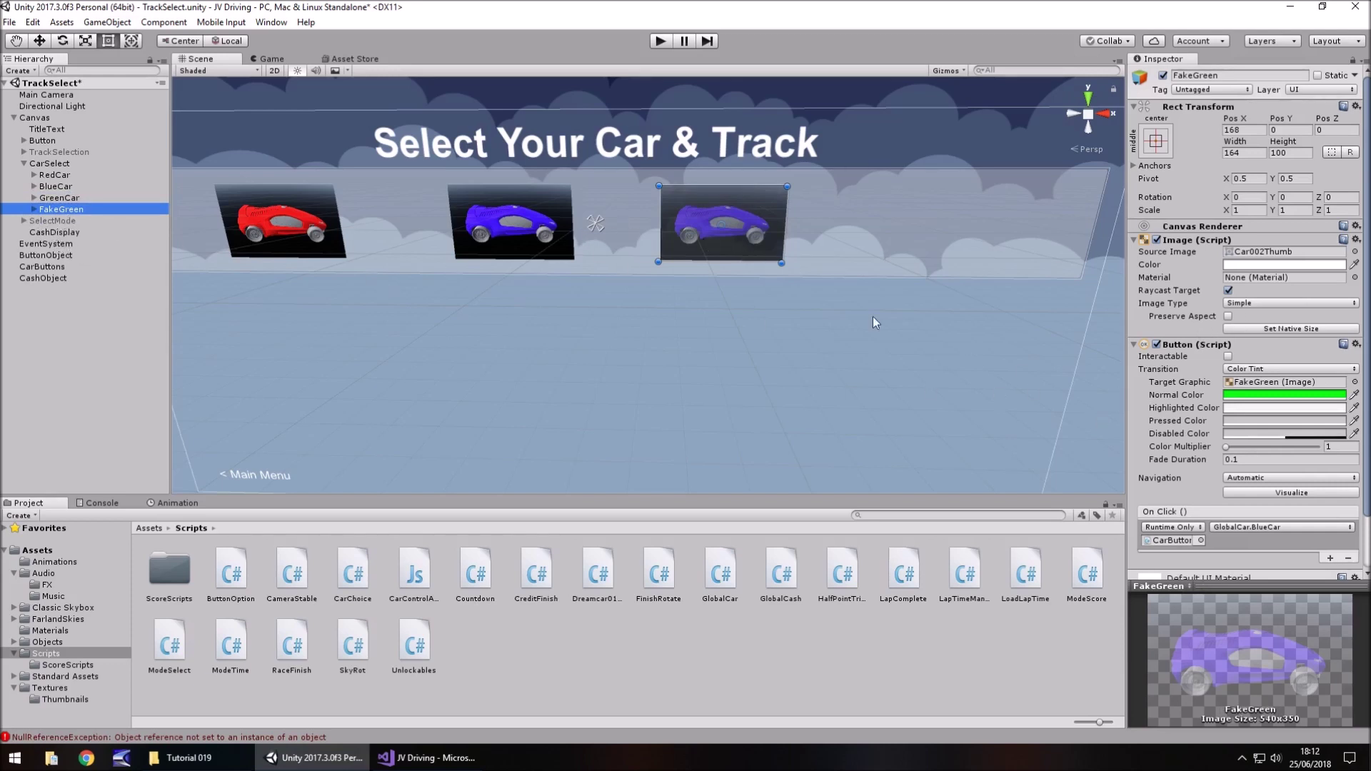
- Make GreenCar interactable, run and stop a quick play test, then select FakeGreen
{"action": "left_click", "coordinate": [62, 198]}
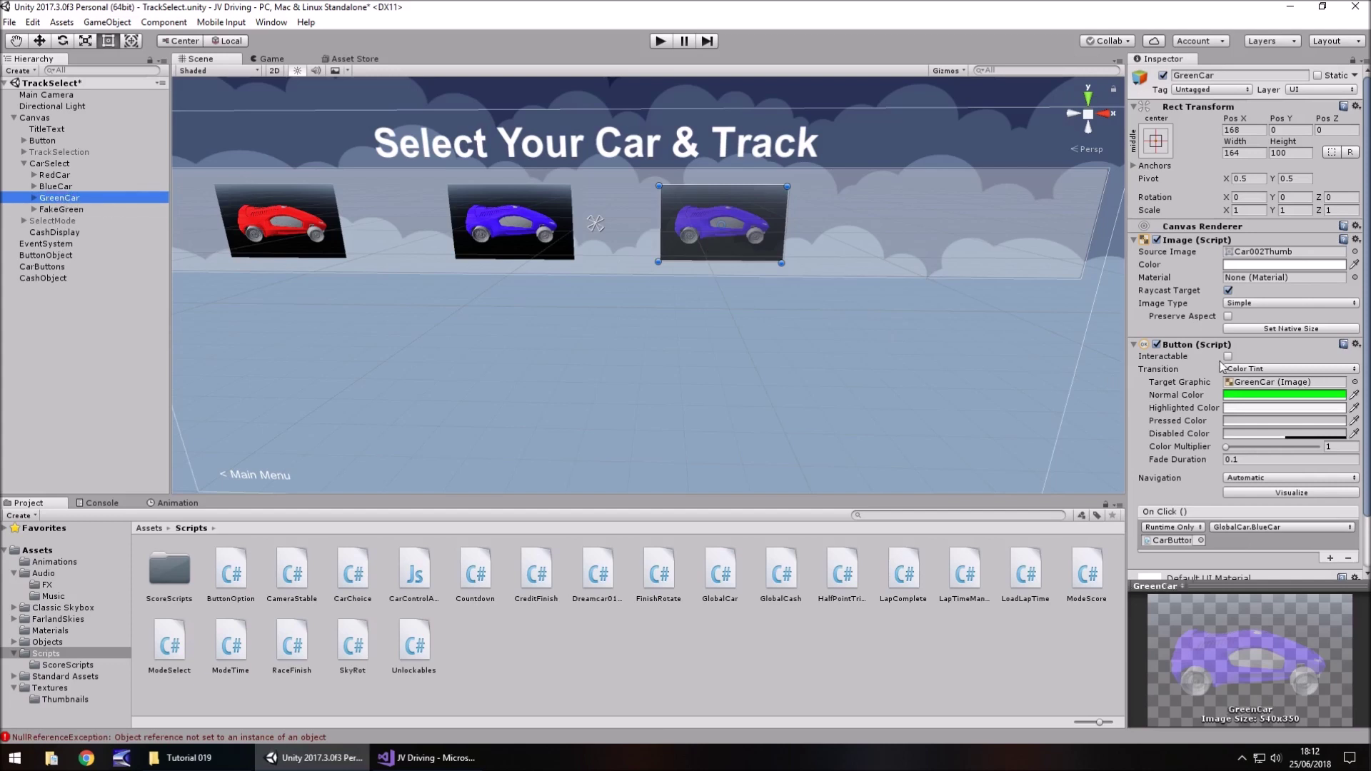
{"action": "left_click", "coordinate": [1228, 356]}
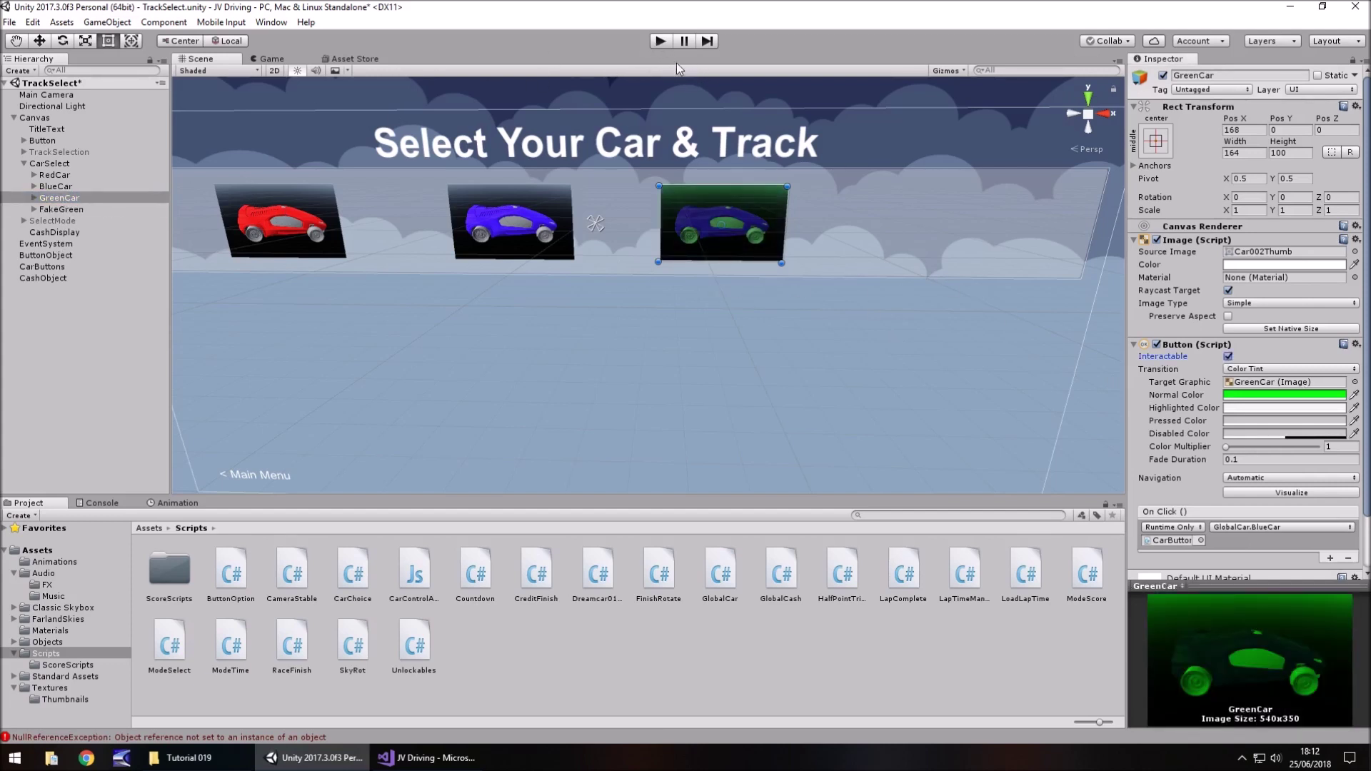
{"action": "left_click", "coordinate": [661, 41]}
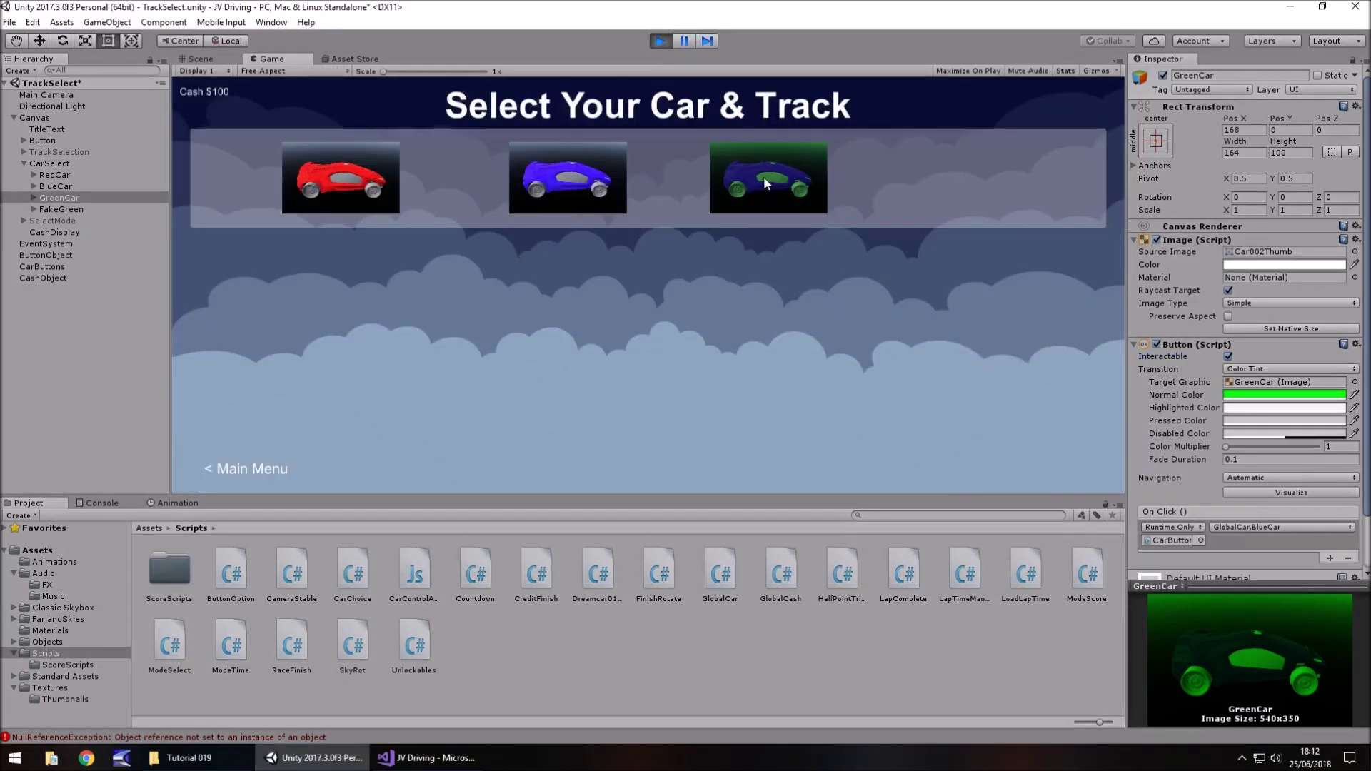
{"action": "left_click", "coordinate": [661, 41]}
{"action": "left_click", "coordinate": [62, 211]}
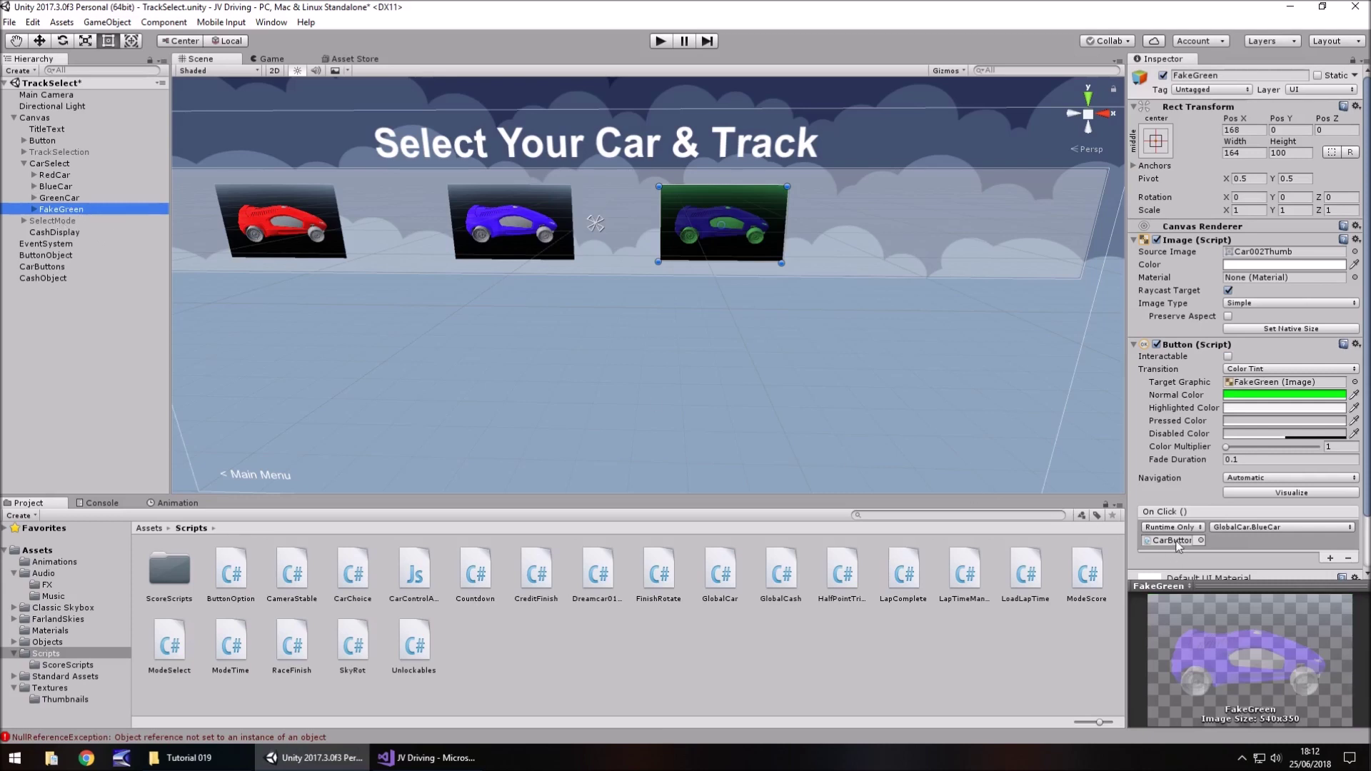
- Add 'public void GreenUnlock()' containing 'greenButton.SetActive(false);' and 'cashValue -= 100;', then save
{"action": "left_click", "coordinate": [429, 758]}
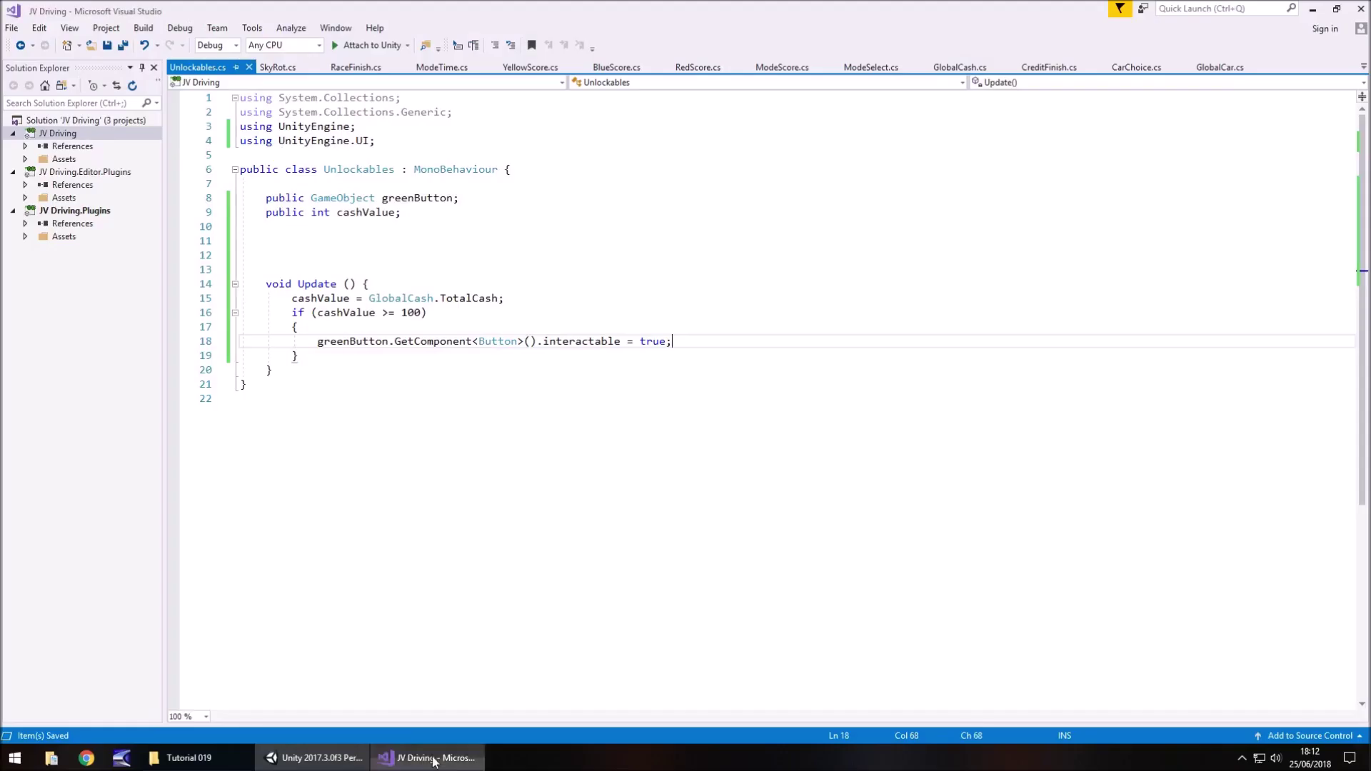
{"action": "left_click", "coordinate": [303, 369]}
{"action": "key", "text": "Return"}
{"action": "key", "text": "Return"}
{"action": "type", "text": "publ"}
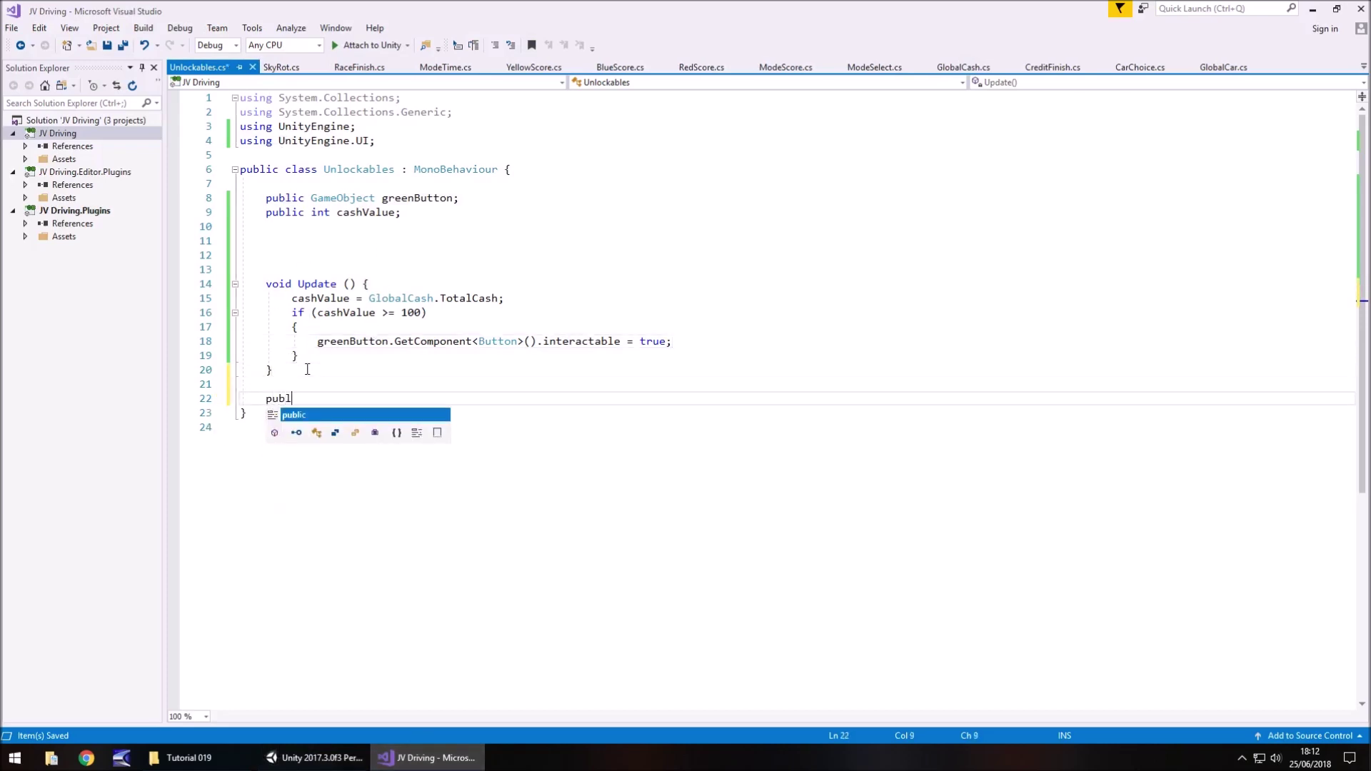
{"action": "type", "text": "ic void"}
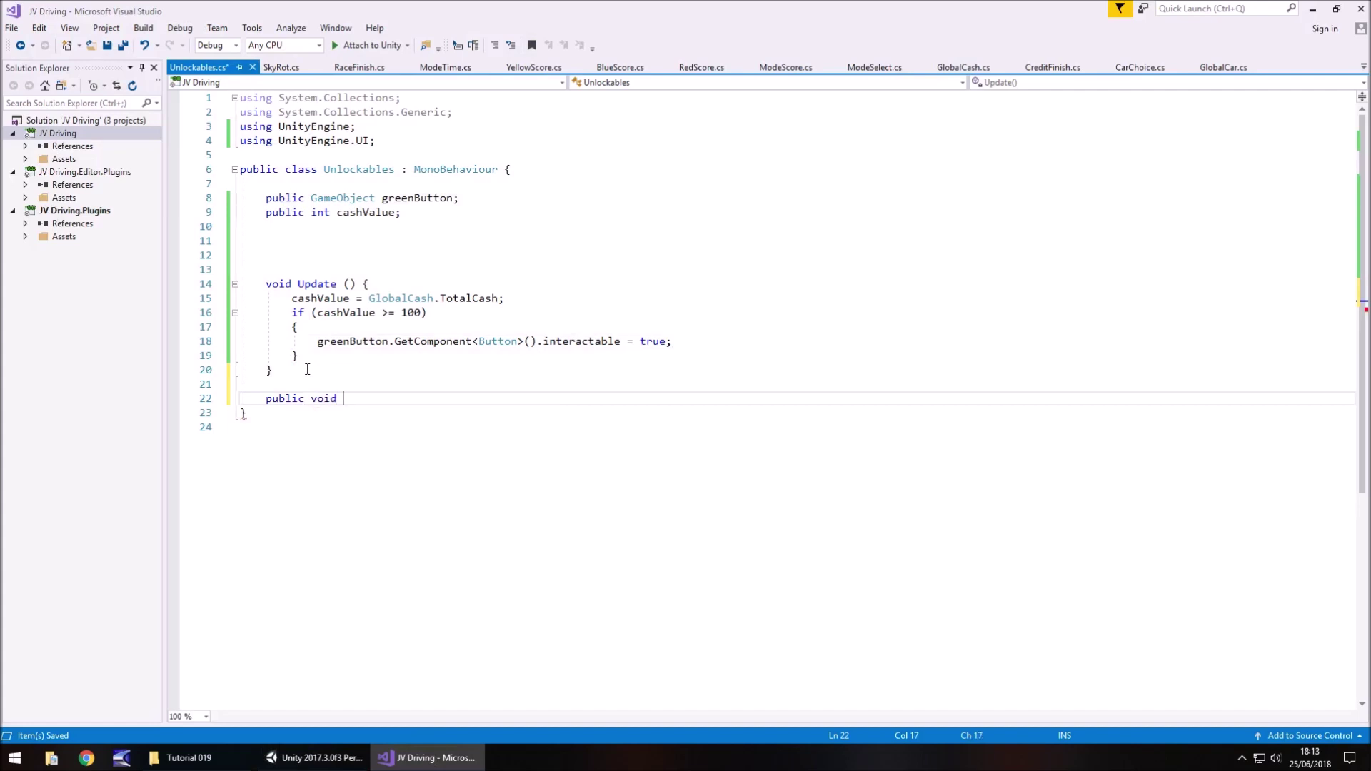
{"action": "type", "text": " GreenU"}
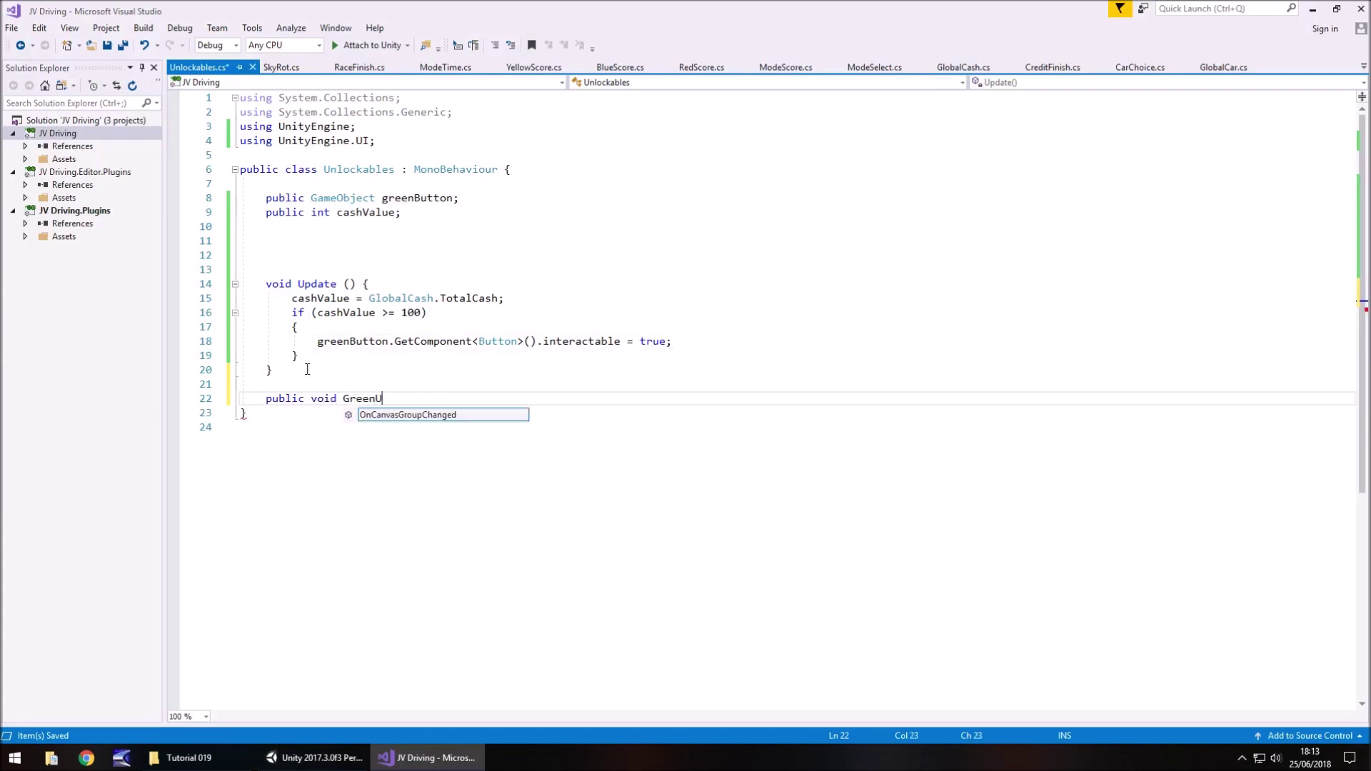
{"action": "type", "text": "nlock()"}
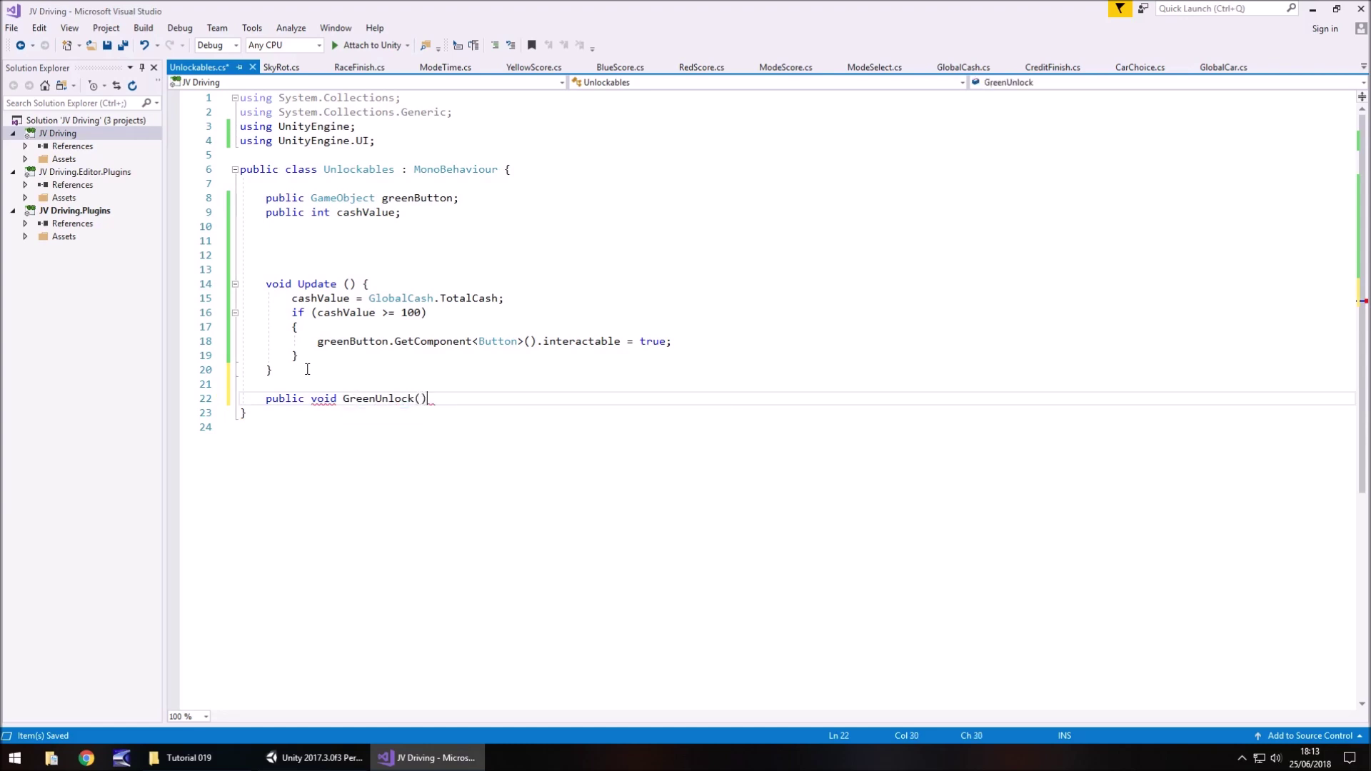
{"action": "type", "text": " {"}
{"action": "key", "text": "Return"}
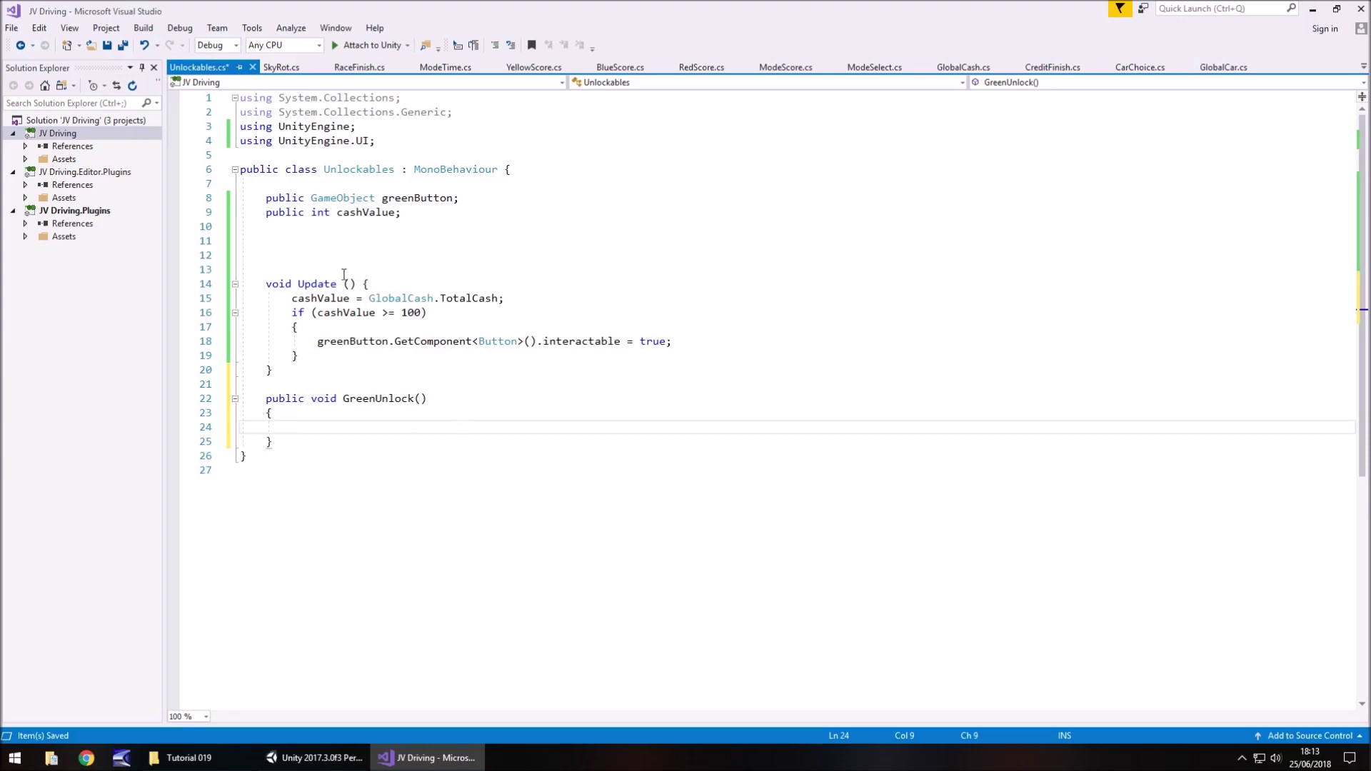
{"action": "type", "text": "greenButton.SetActive"}
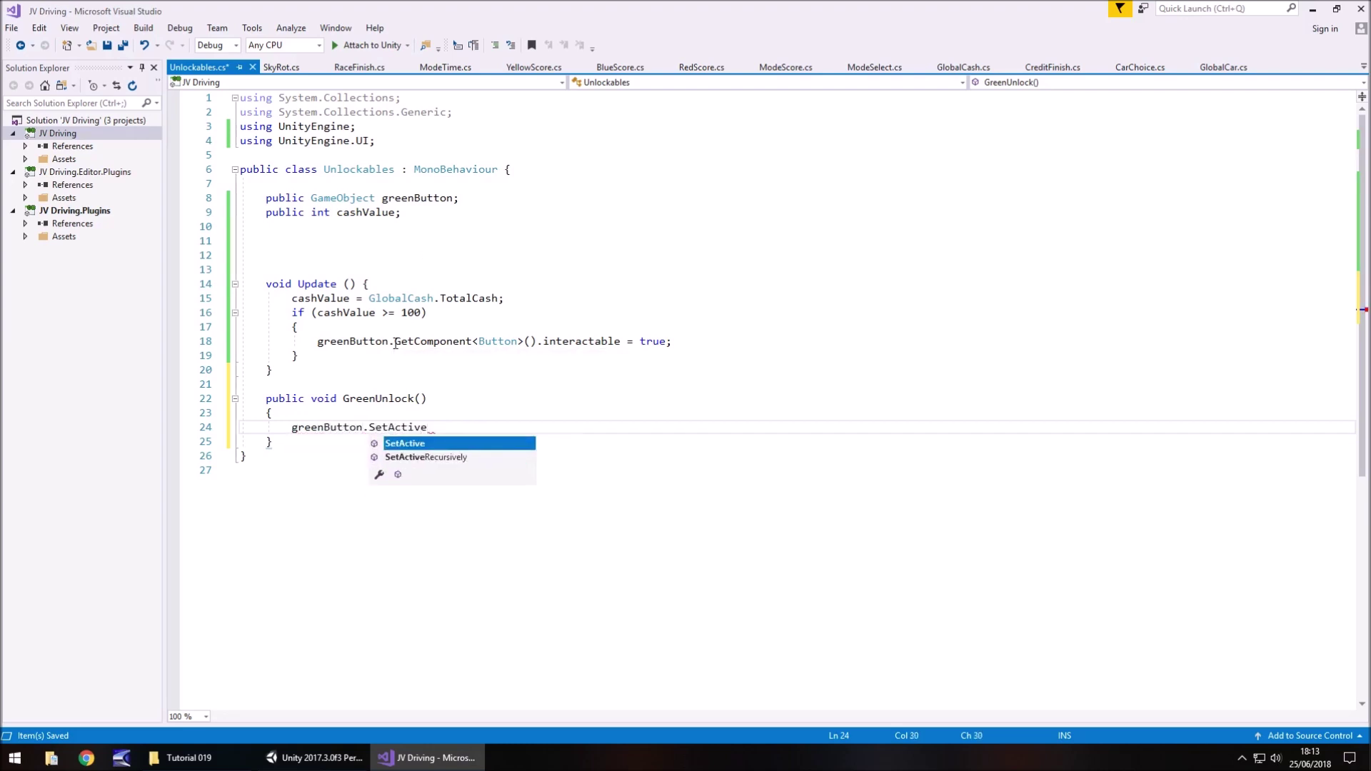
{"action": "type", "text": "(false)"}
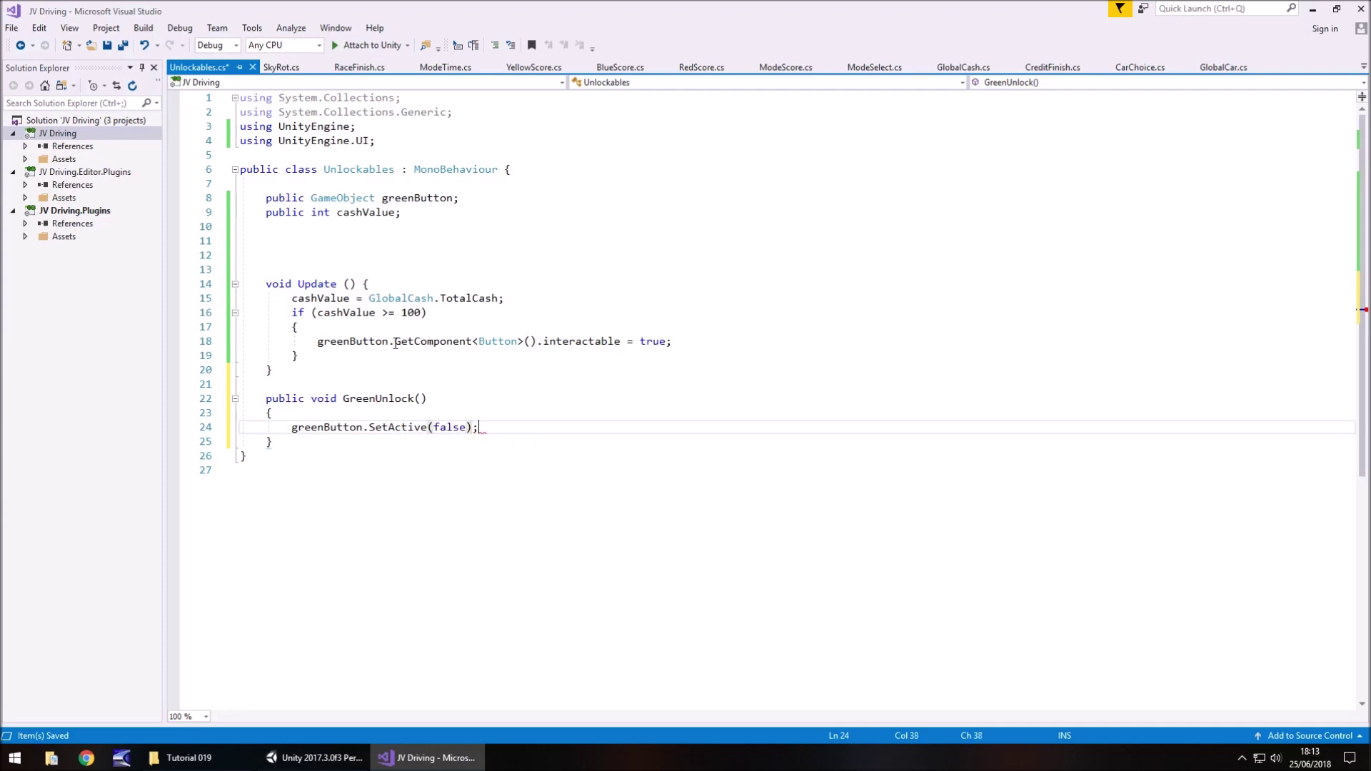
{"action": "type", "text": ";"}
{"action": "key", "text": "Return"}
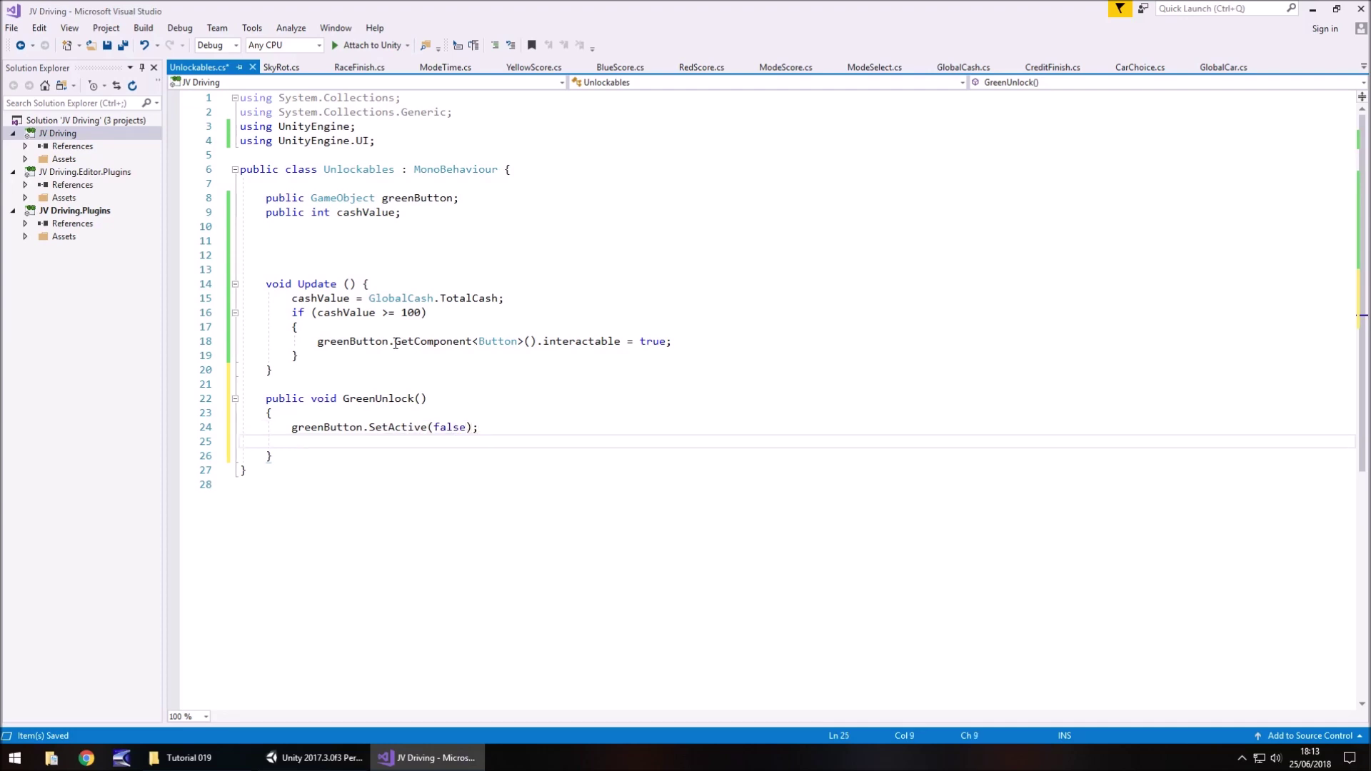
{"action": "type", "text": "cash"}
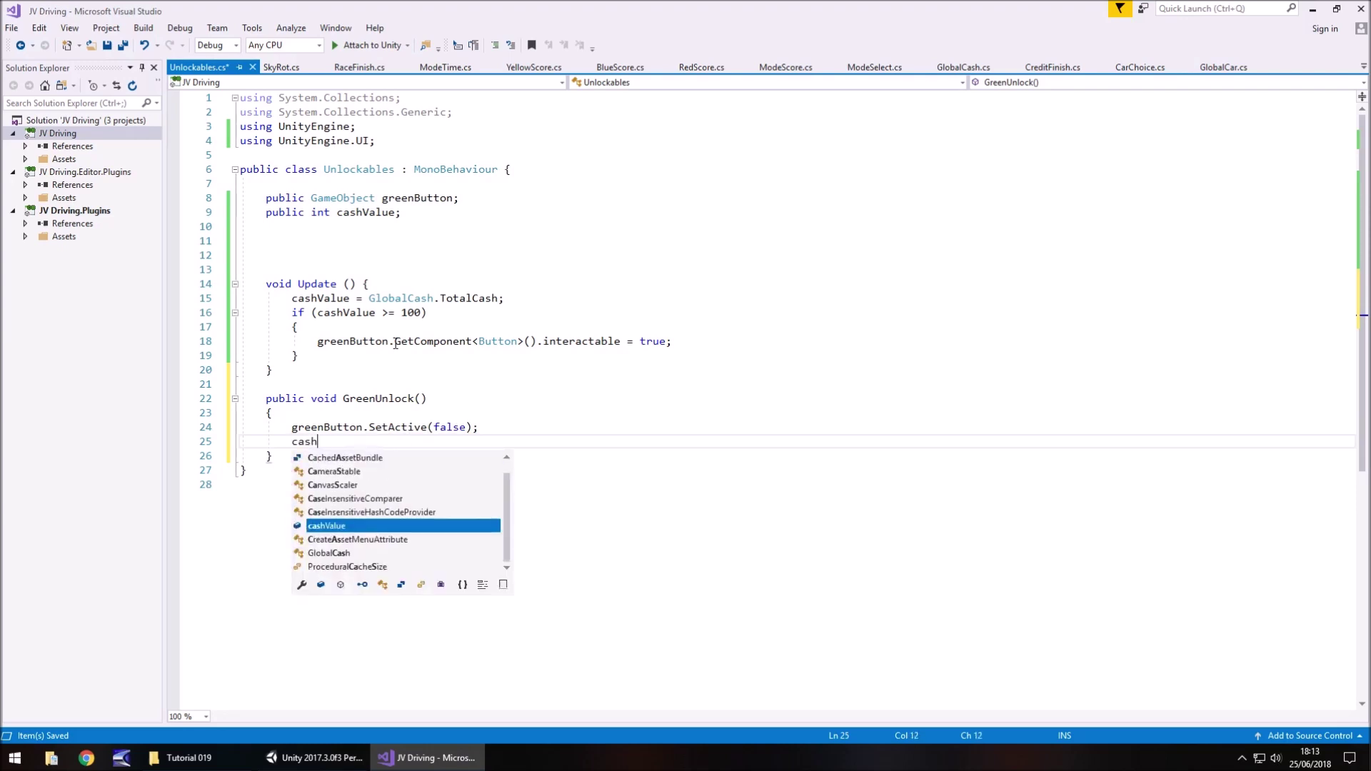
{"action": "type", "text": "Val"}
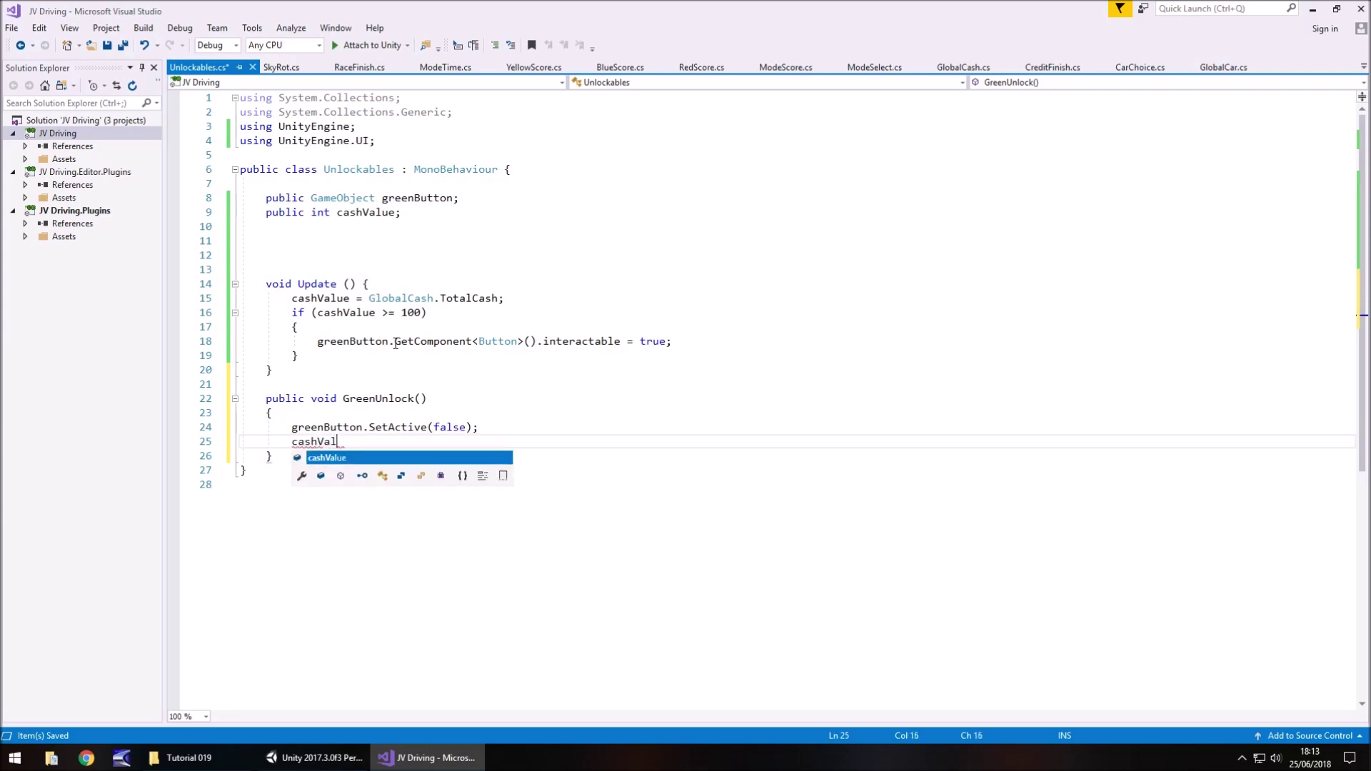
{"action": "type", "text": "ue "}
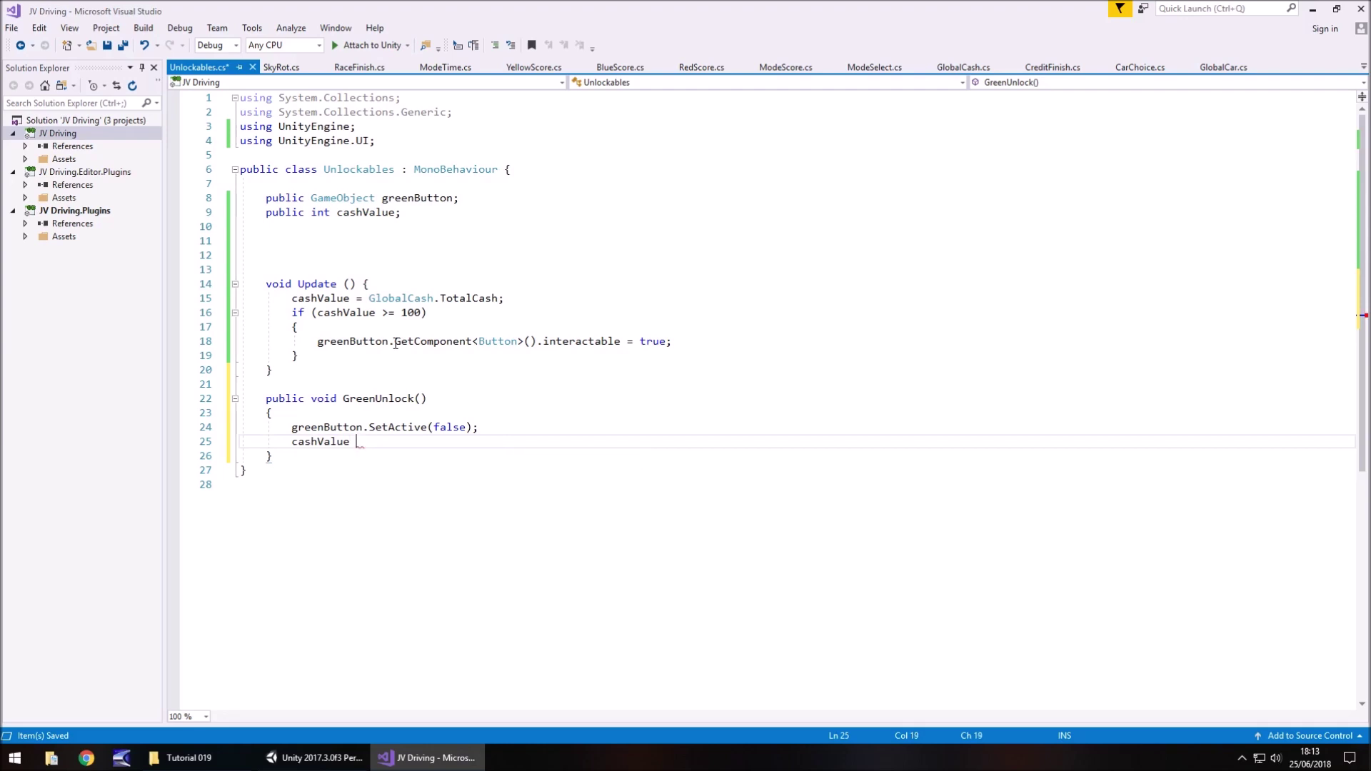
{"action": "type", "text": "-= 100;"}
{"action": "key", "text": "Return"}
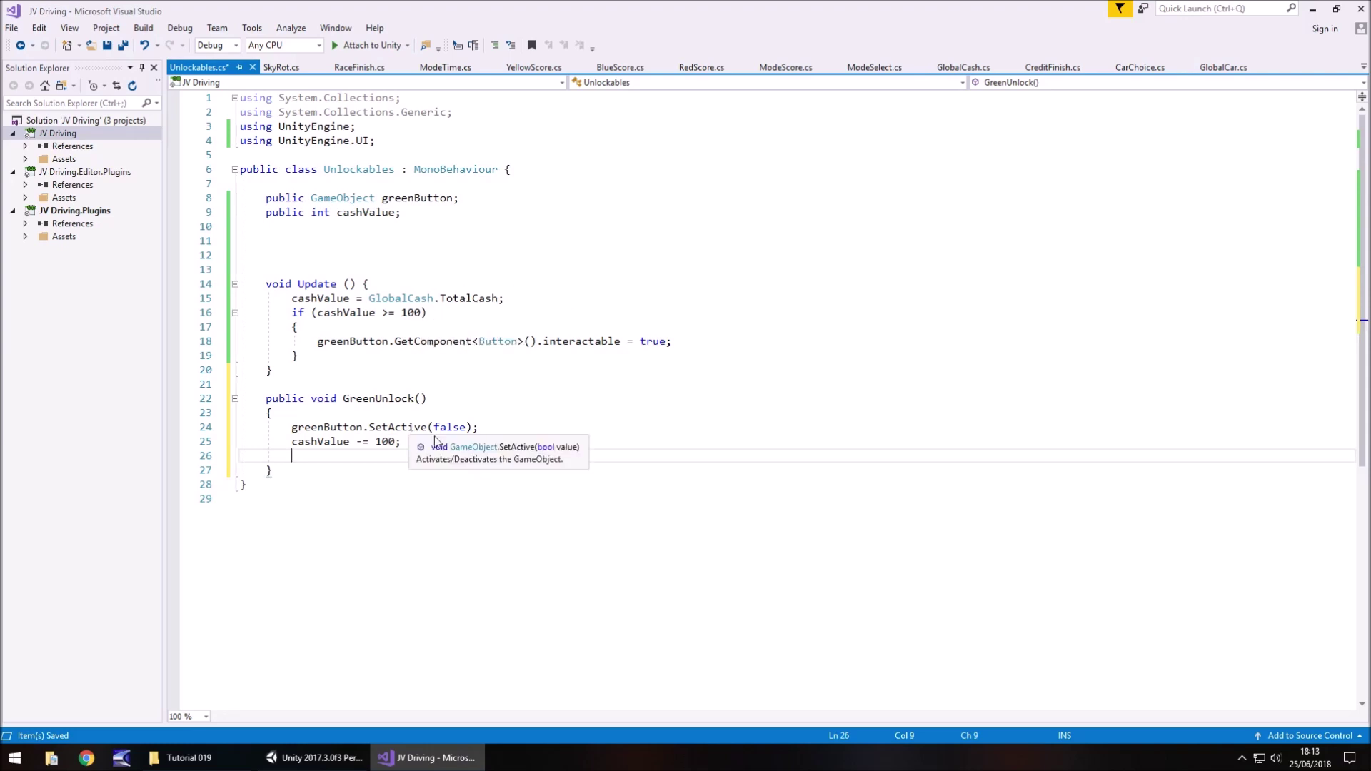
{"action": "key", "text": "ctrl+s"}
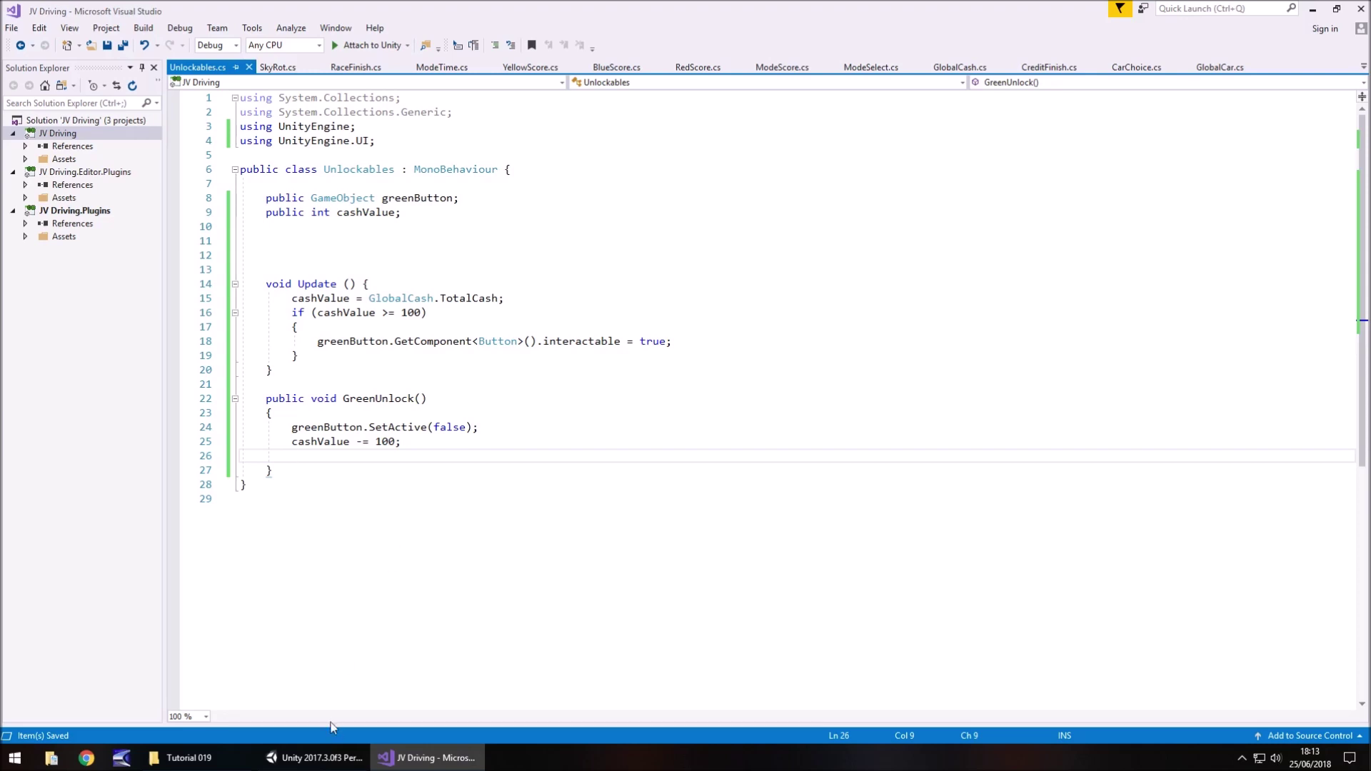
- In Unity, create an empty GameObject via GameObject > Create Empty
{"action": "left_click", "coordinate": [314, 758]}
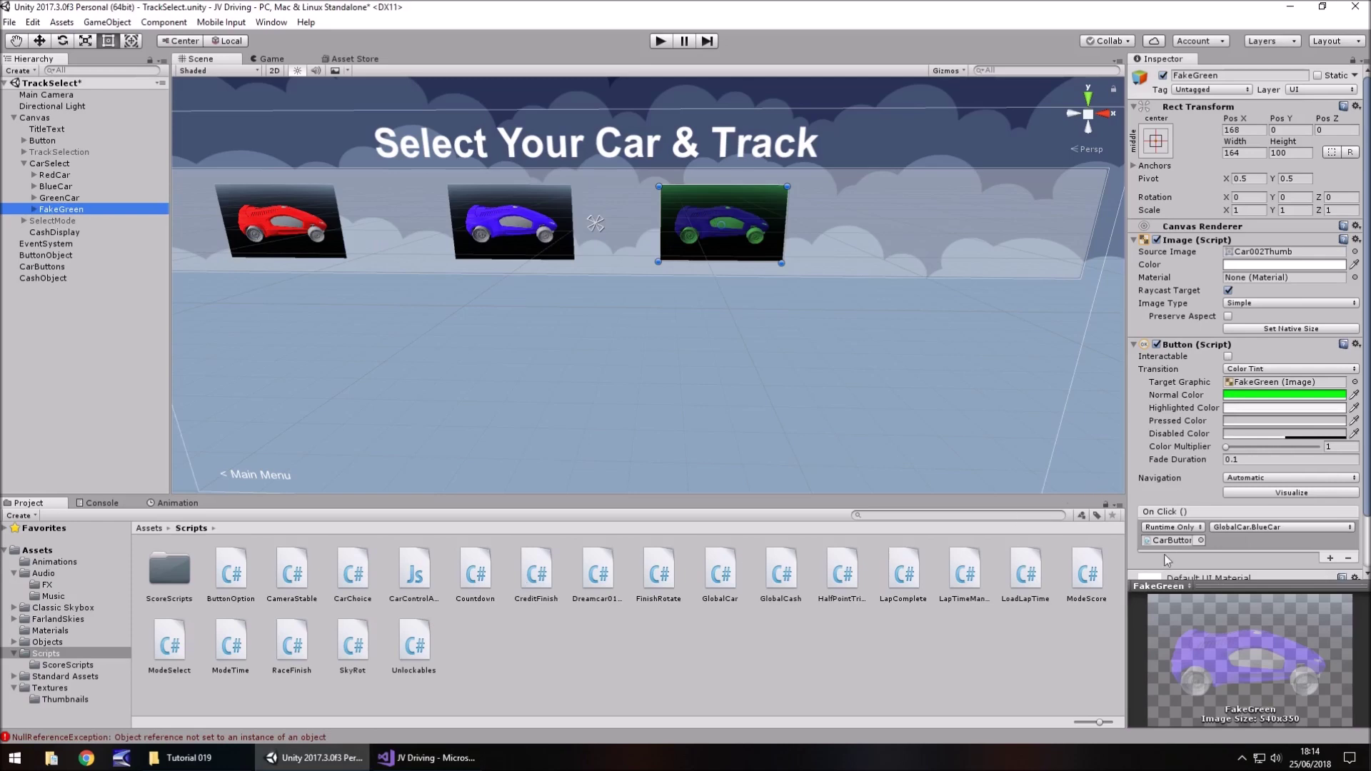
{"action": "left_click", "coordinate": [426, 758]}
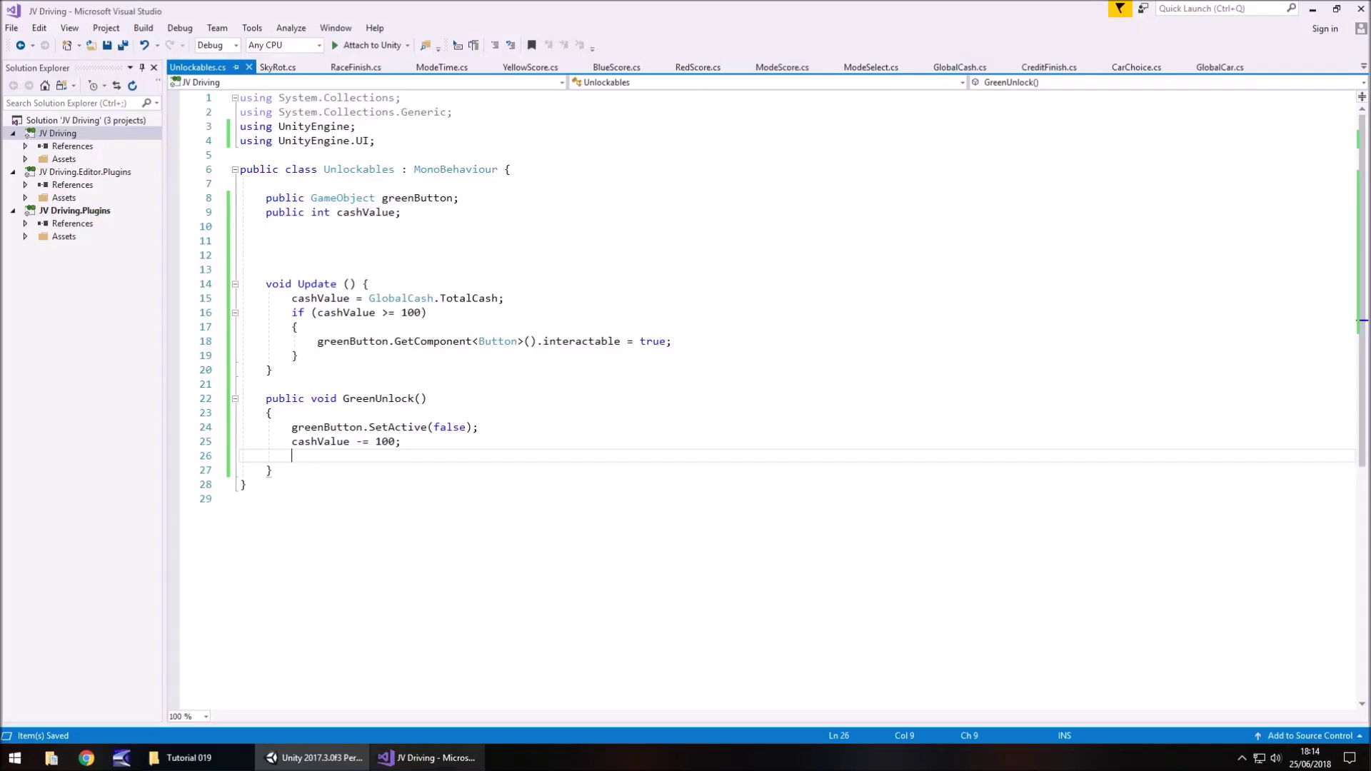
{"action": "left_click", "coordinate": [315, 757]}
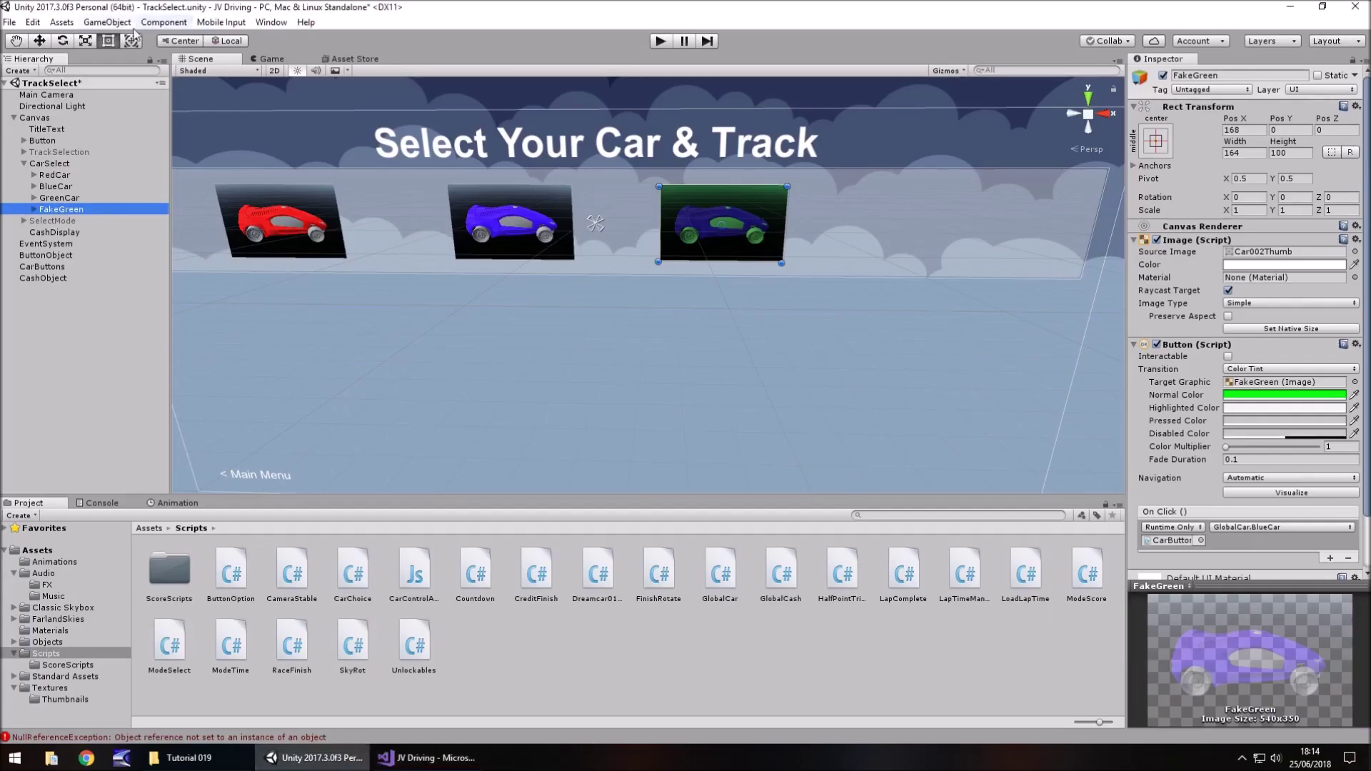
{"action": "left_click", "coordinate": [107, 22]}
{"action": "left_click", "coordinate": [114, 33]}
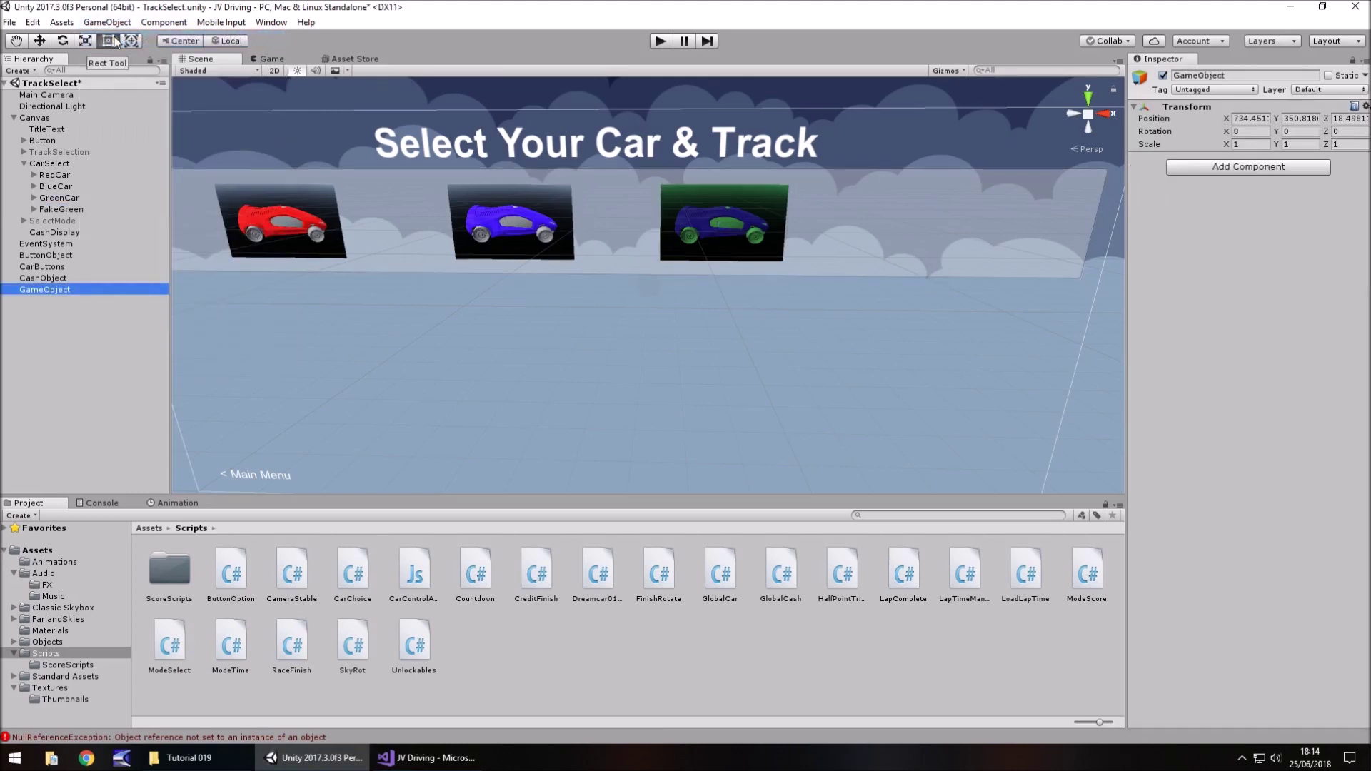
- Rename the empty object UnlockableObject and make it FakeGreen's On Click target
{"action": "key", "text": "F2"}
{"action": "type", "text": "Unlockab"}
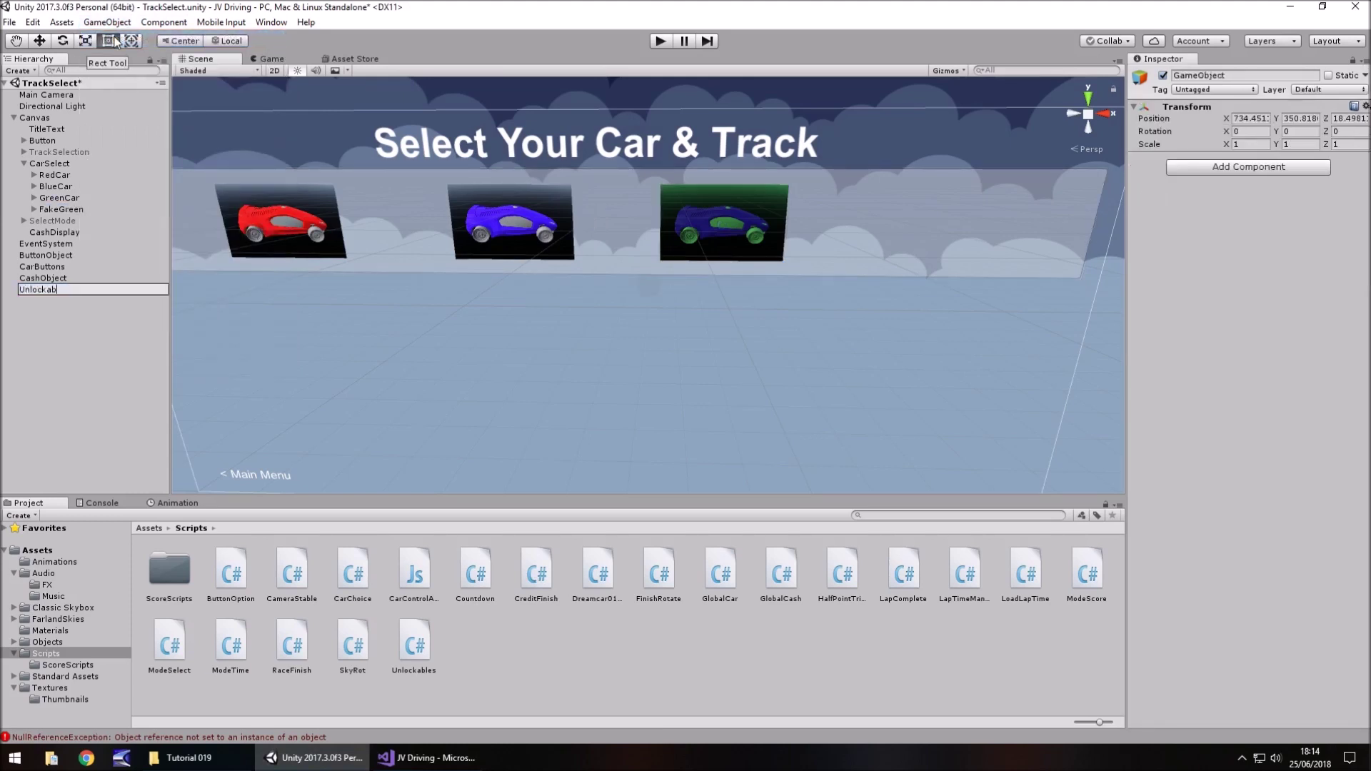
{"action": "type", "text": "leObject"}
{"action": "key", "text": "Return"}
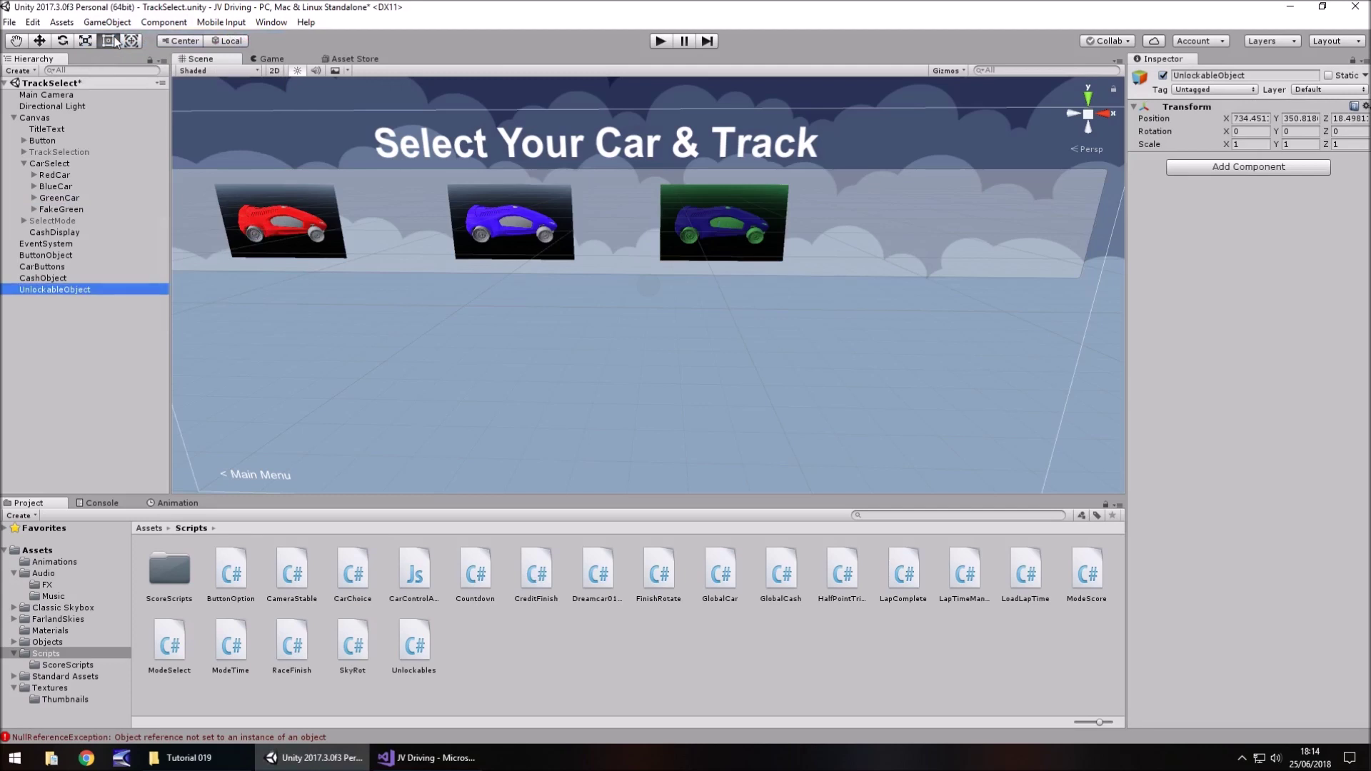
{"action": "left_click", "coordinate": [60, 209]}
{"action": "left_click_drag", "start_coordinate": [56, 289], "coordinate": [1170, 543]}
{"action": "left_click", "coordinate": [1248, 527]}
{"action": "mouse_move", "coordinate": [1259, 585]}
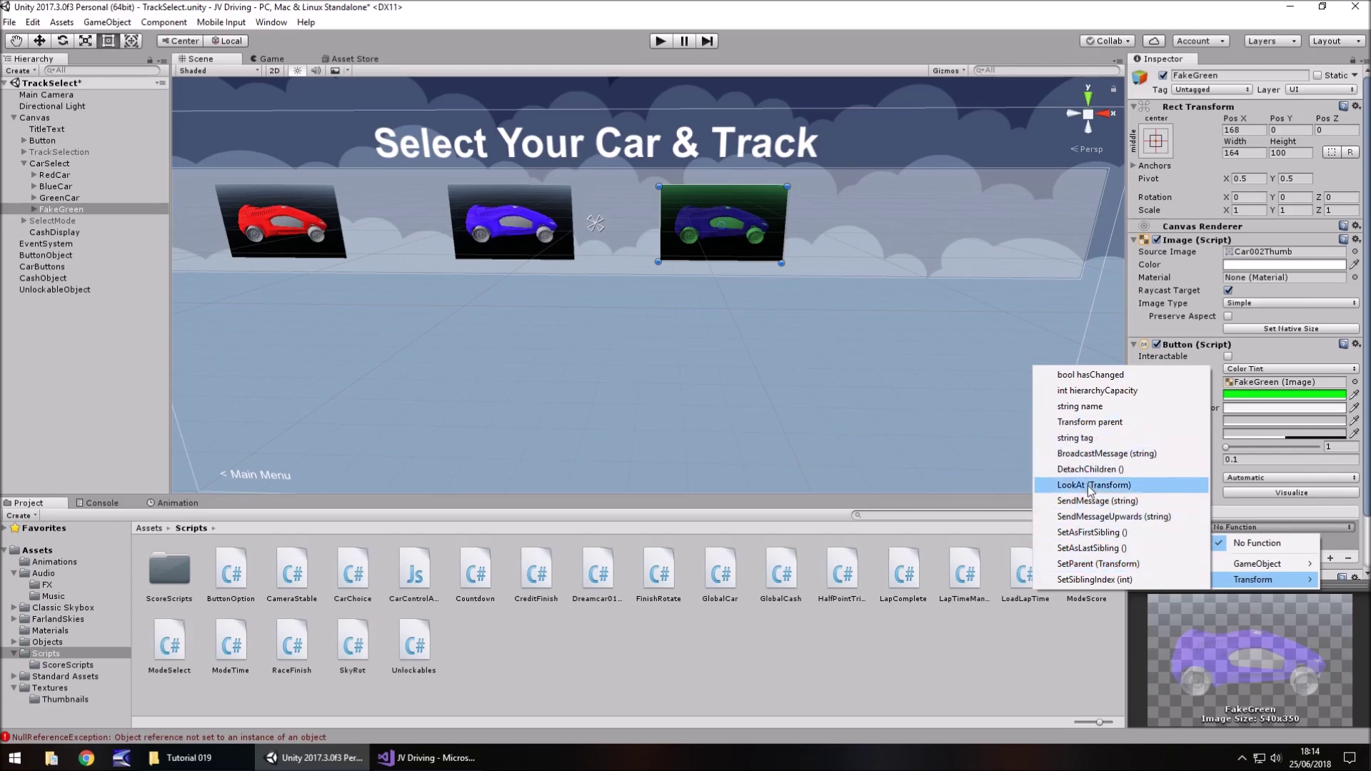
- Attach the Unlockables script to UnlockableObject
{"action": "left_click", "coordinate": [429, 757]}
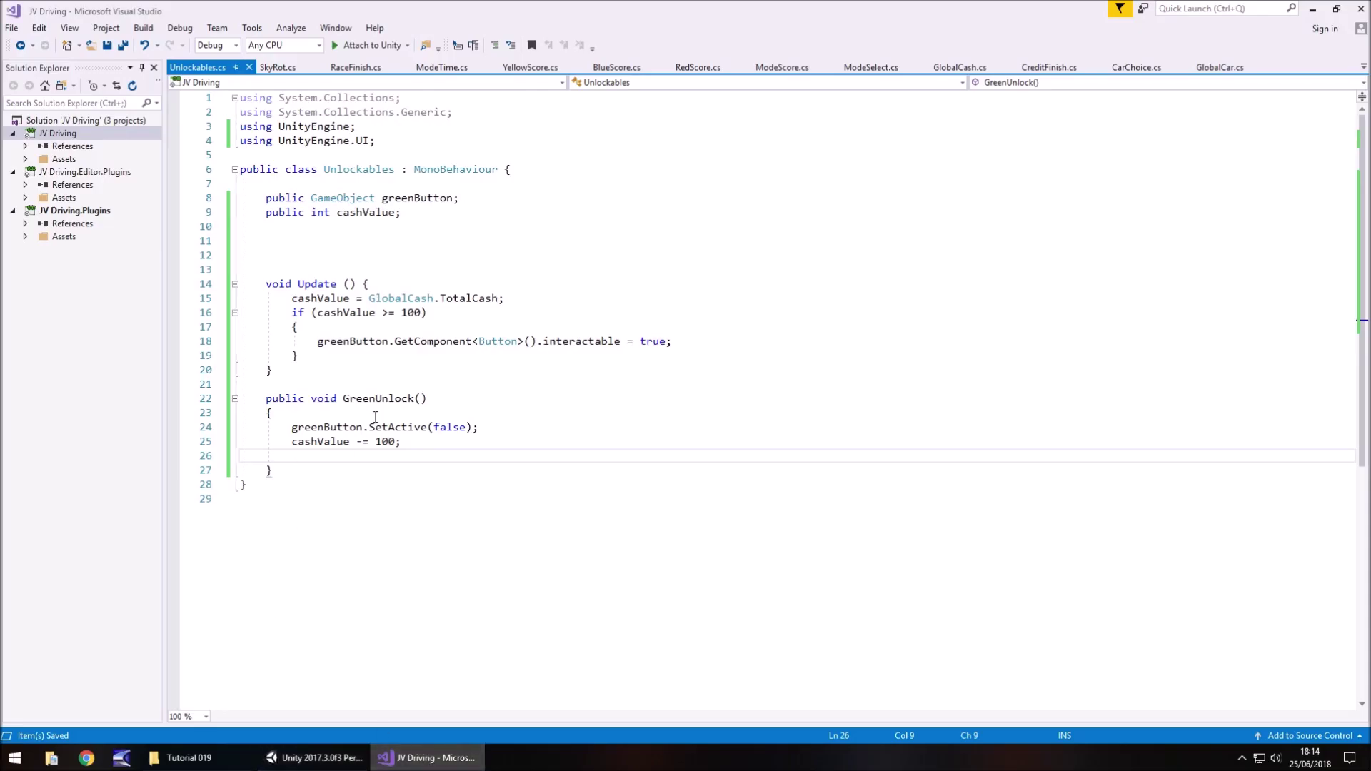
{"action": "left_click", "coordinate": [327, 761]}
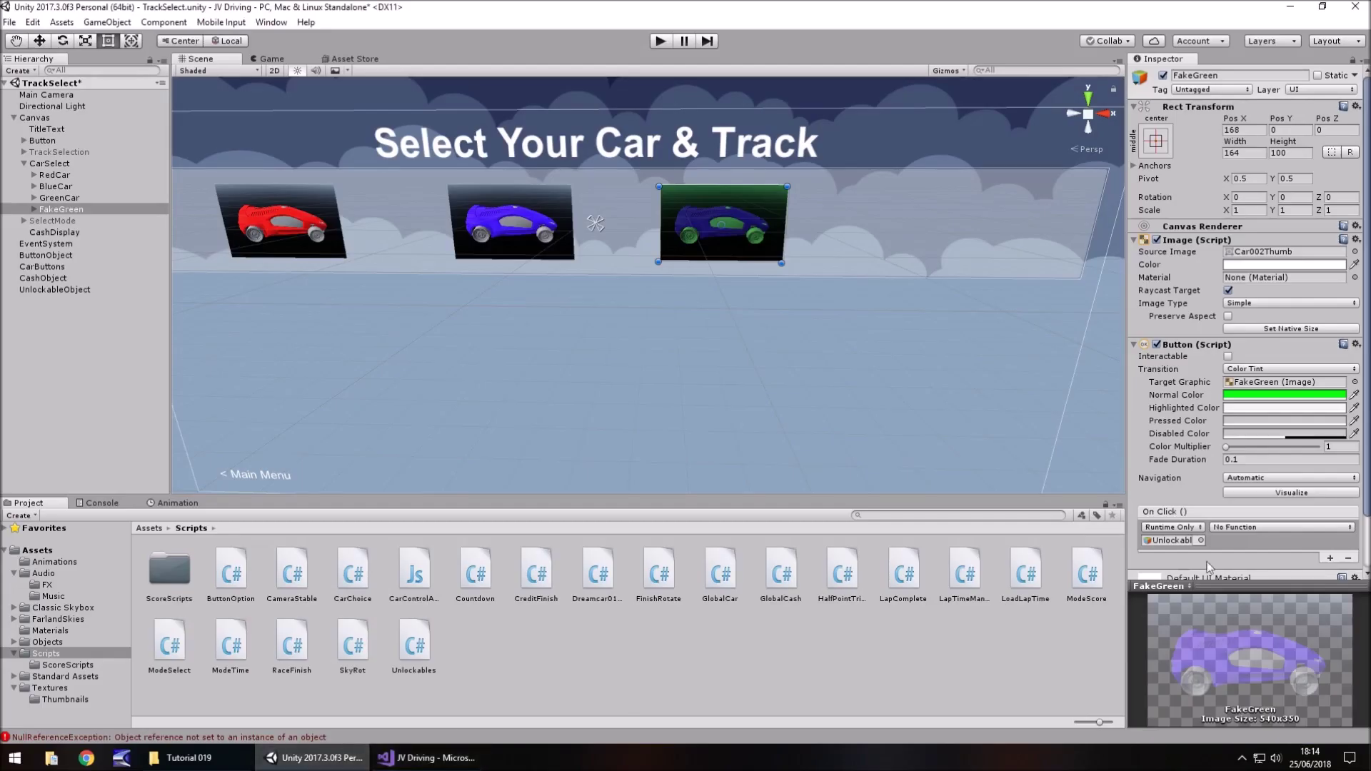
{"action": "left_click", "coordinate": [1262, 528]}
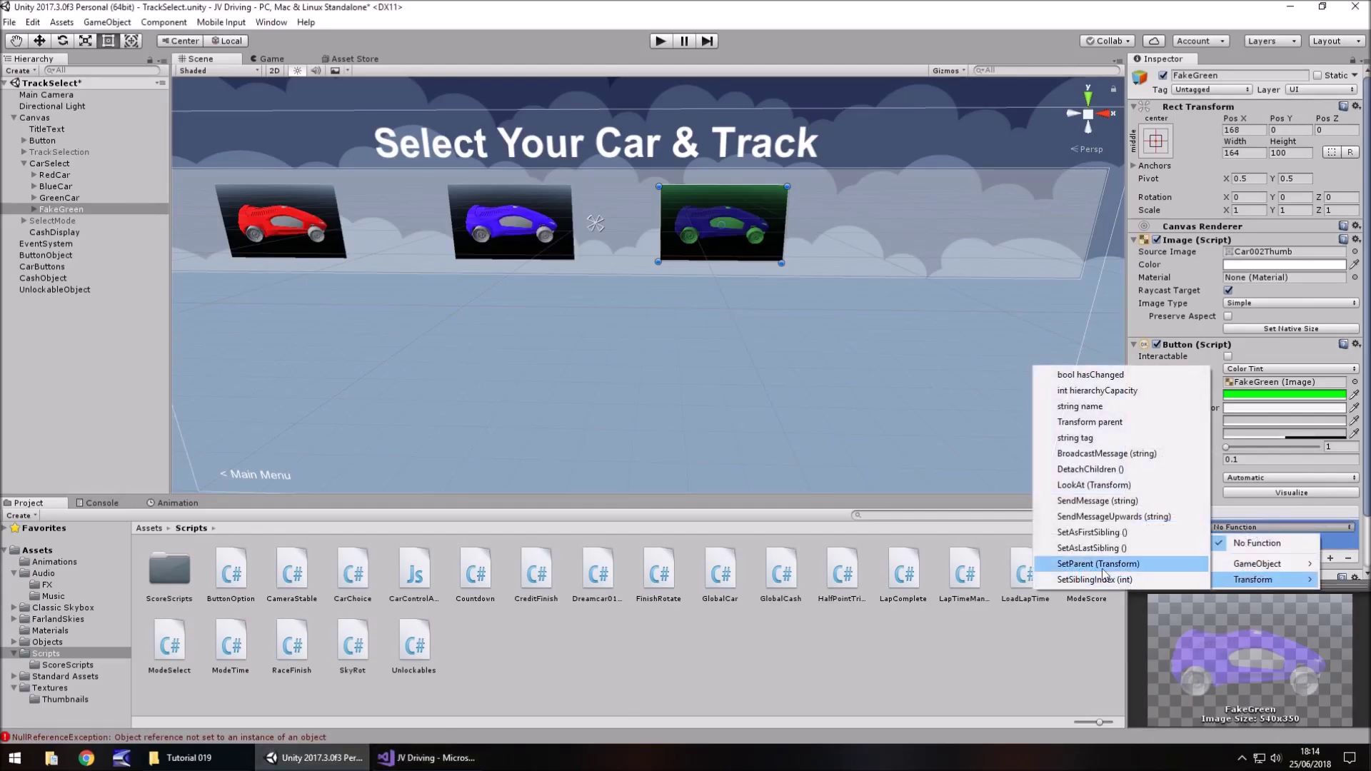
{"action": "left_click", "coordinate": [1025, 666]}
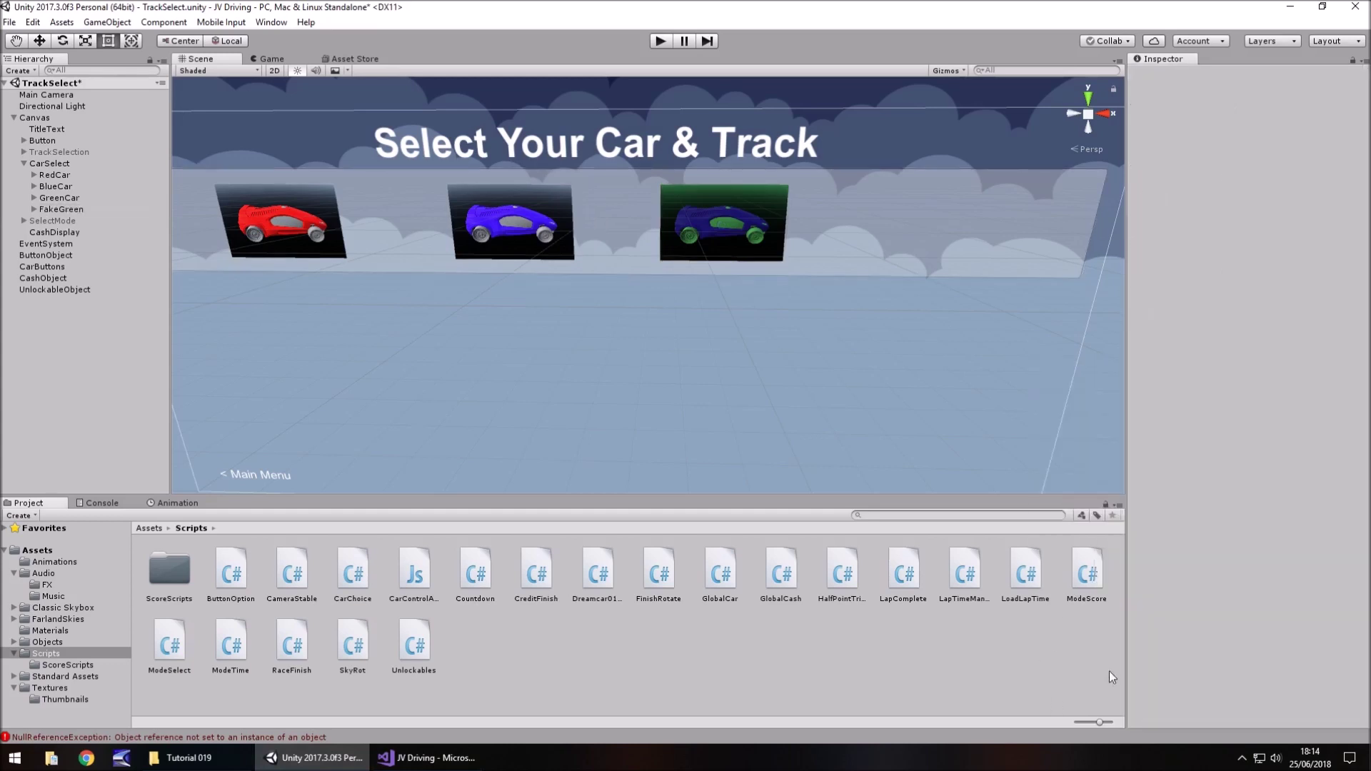
{"action": "left_click", "coordinate": [57, 290]}
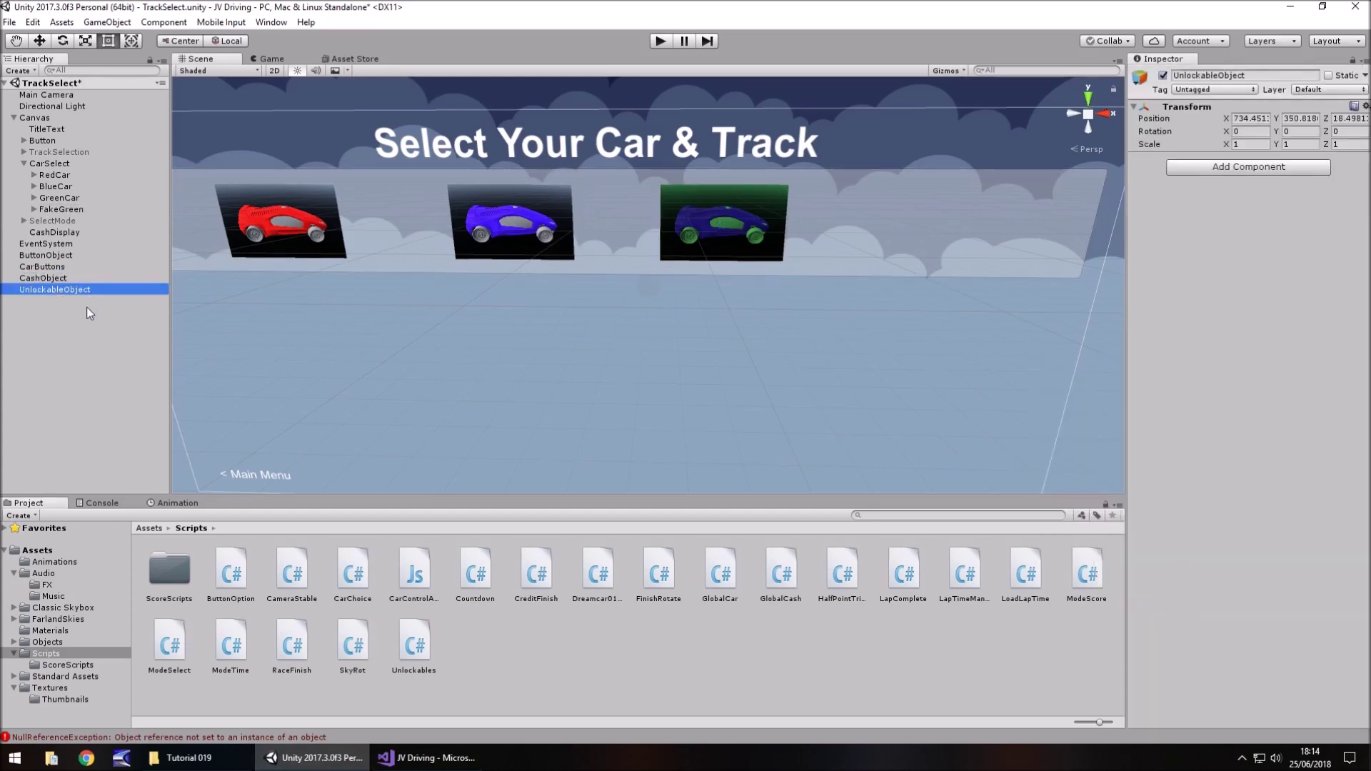
{"action": "left_click_drag", "start_coordinate": [414, 647], "coordinate": [65, 290]}
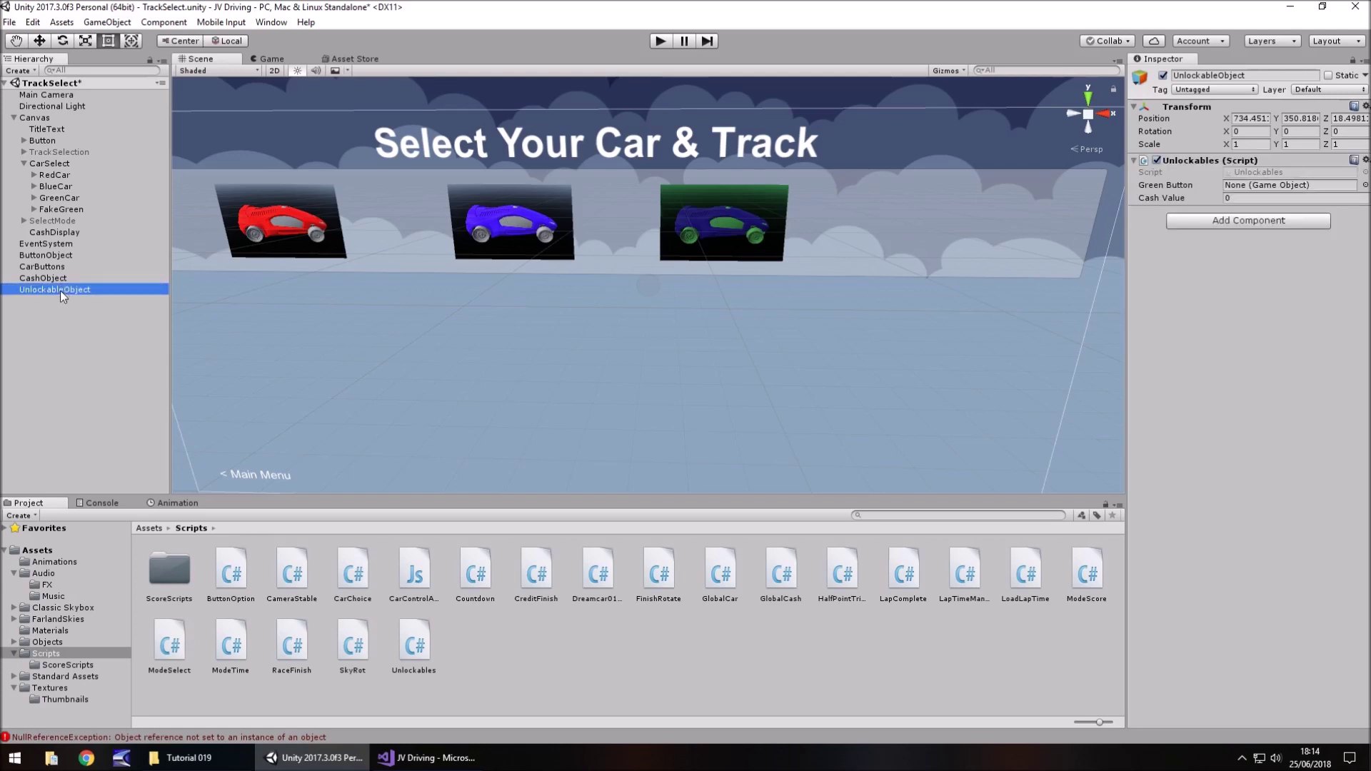
- Set FakeGreen's On Click to Unlockables.GreenUnlock and deactivate the FakeGreen overlay
{"action": "left_click", "coordinate": [57, 209]}
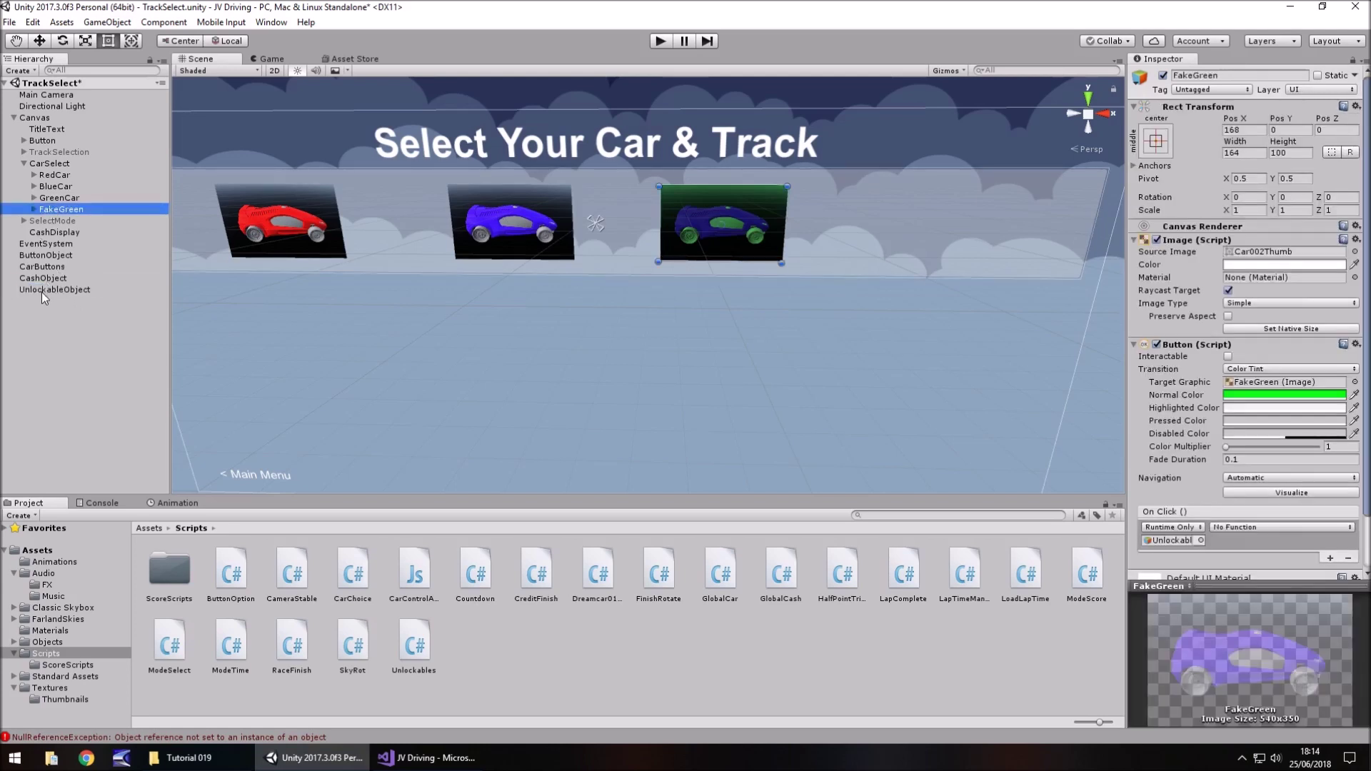
{"action": "left_click", "coordinate": [1253, 526]}
{"action": "mouse_move", "coordinate": [1253, 596]}
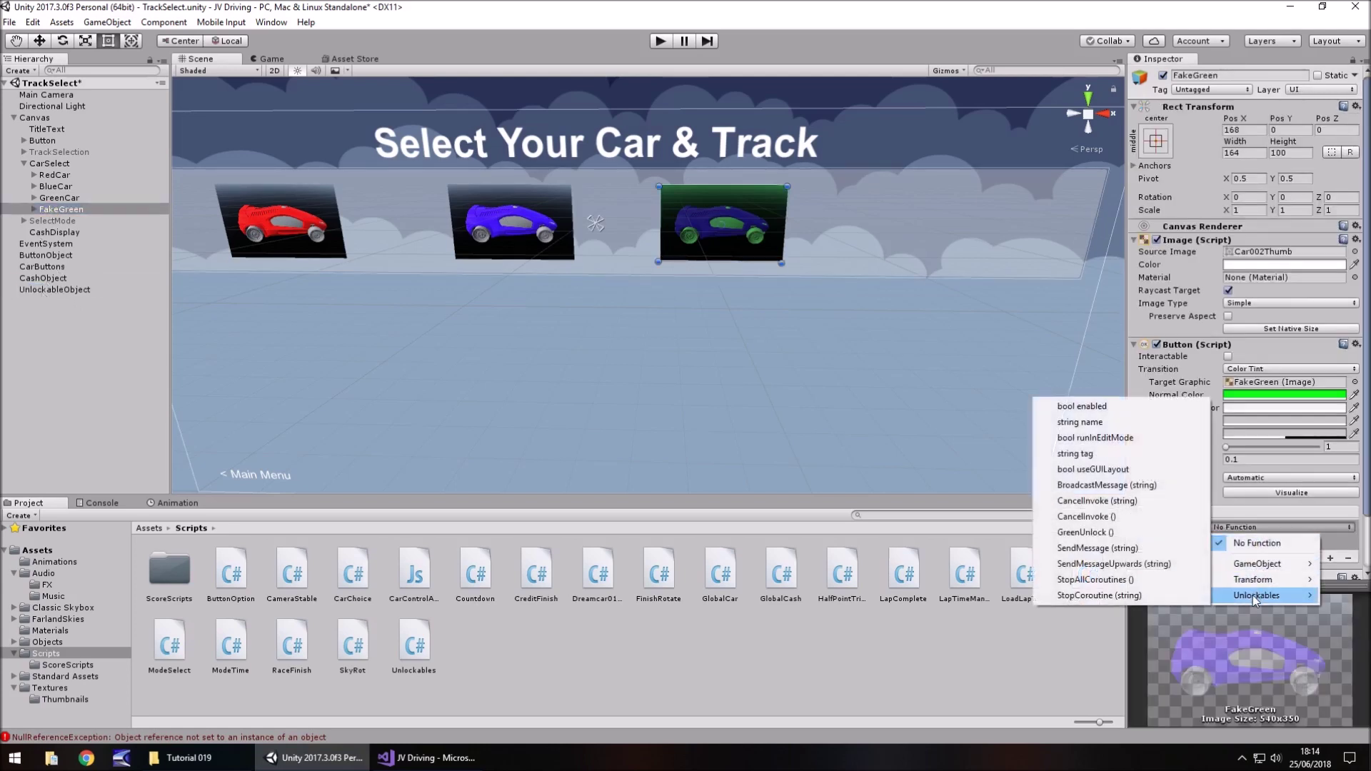
{"action": "left_click", "coordinate": [1084, 532]}
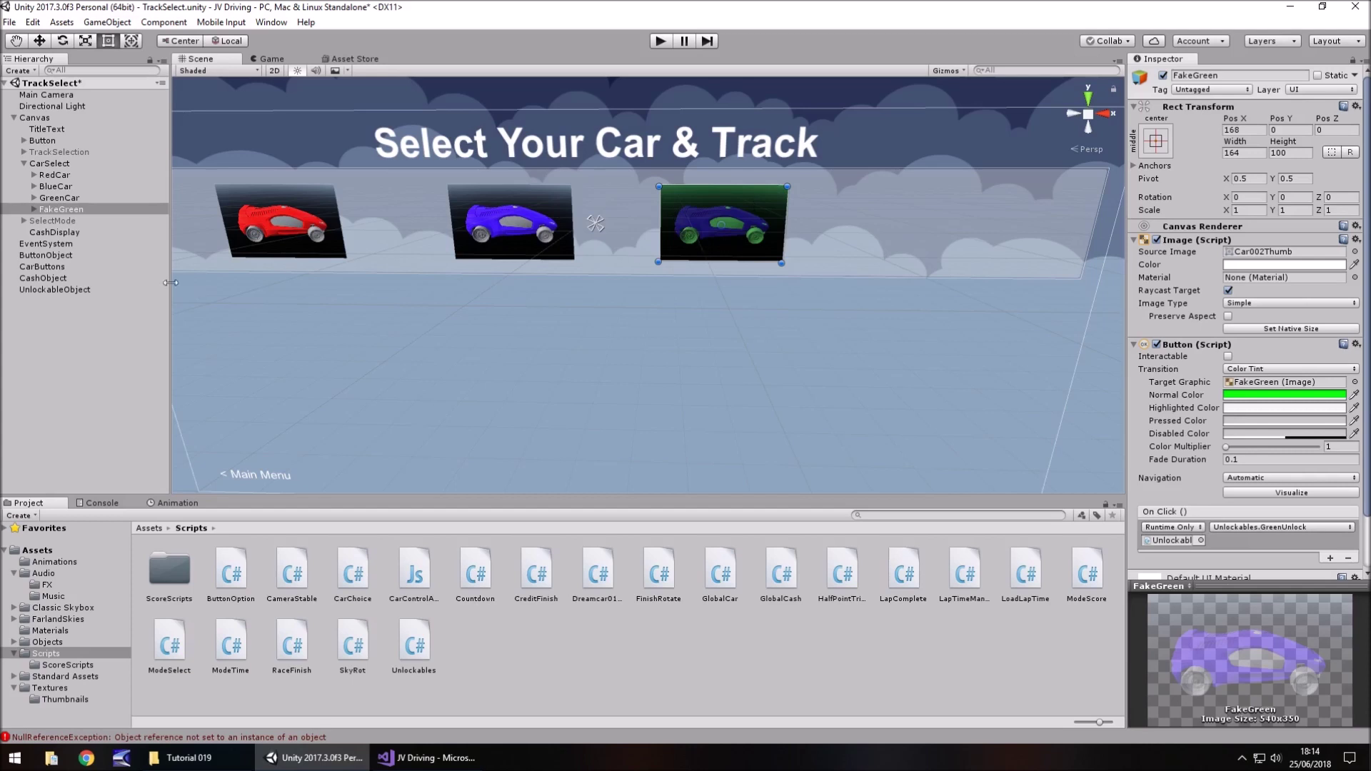
{"action": "left_click", "coordinate": [1163, 75]}
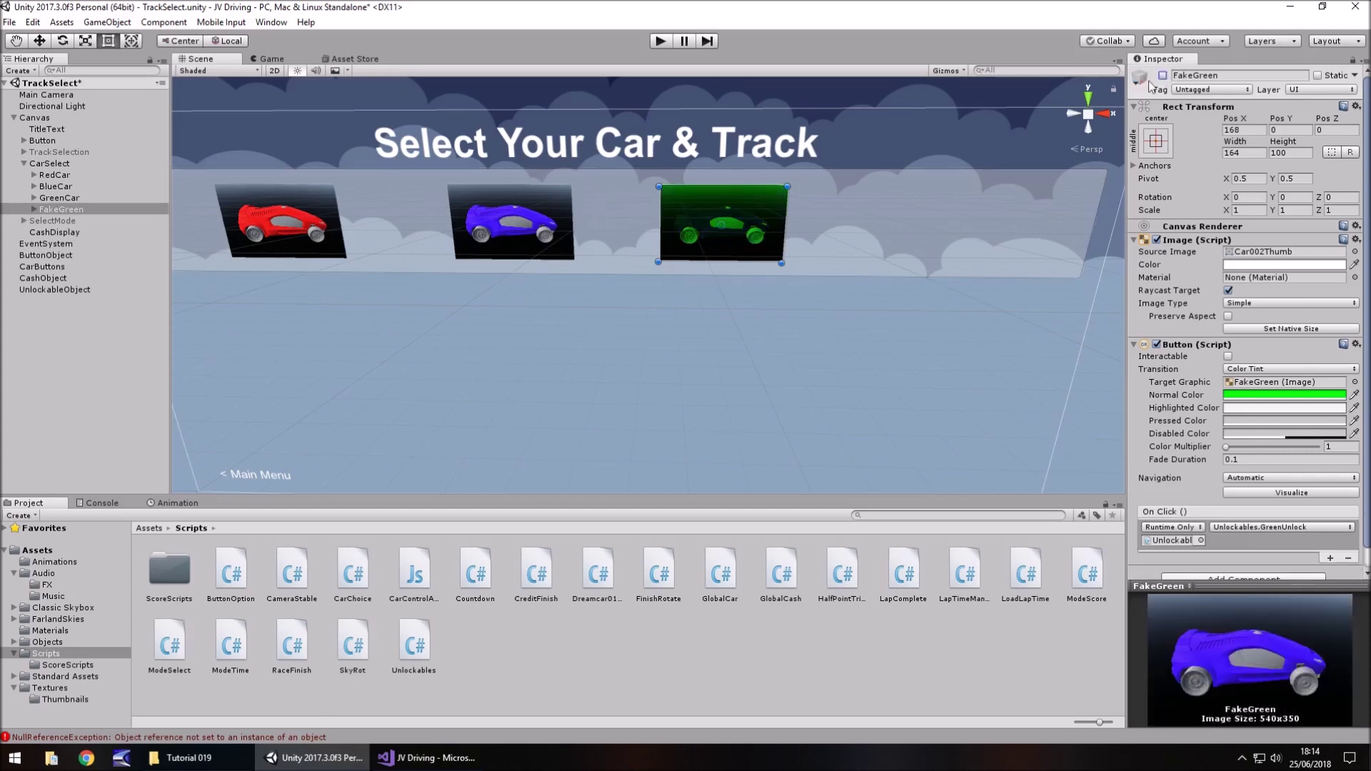
- Open GlobalCar.cs from the CarButtons object and paste a copy of the BlueCar method
{"action": "left_click", "coordinate": [769, 218]}
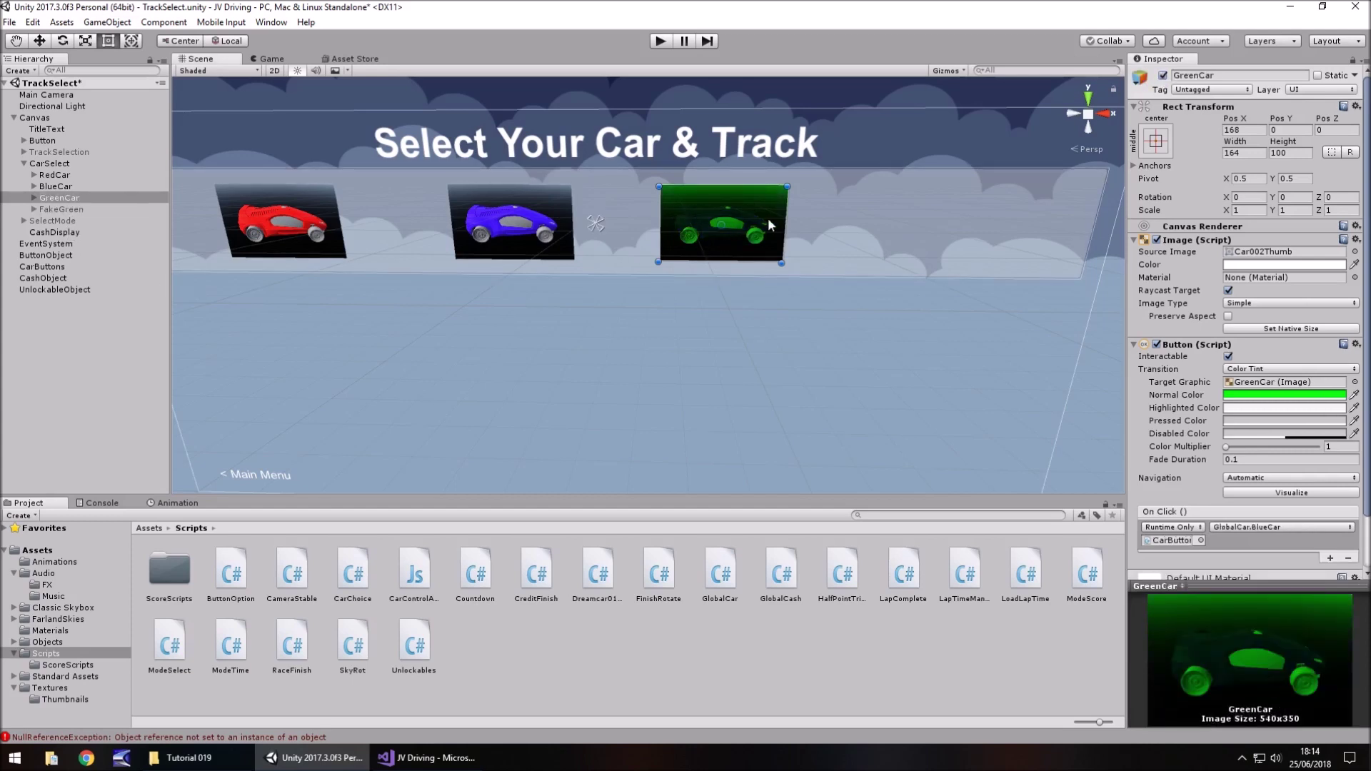
{"action": "double_click", "coordinate": [1169, 542]}
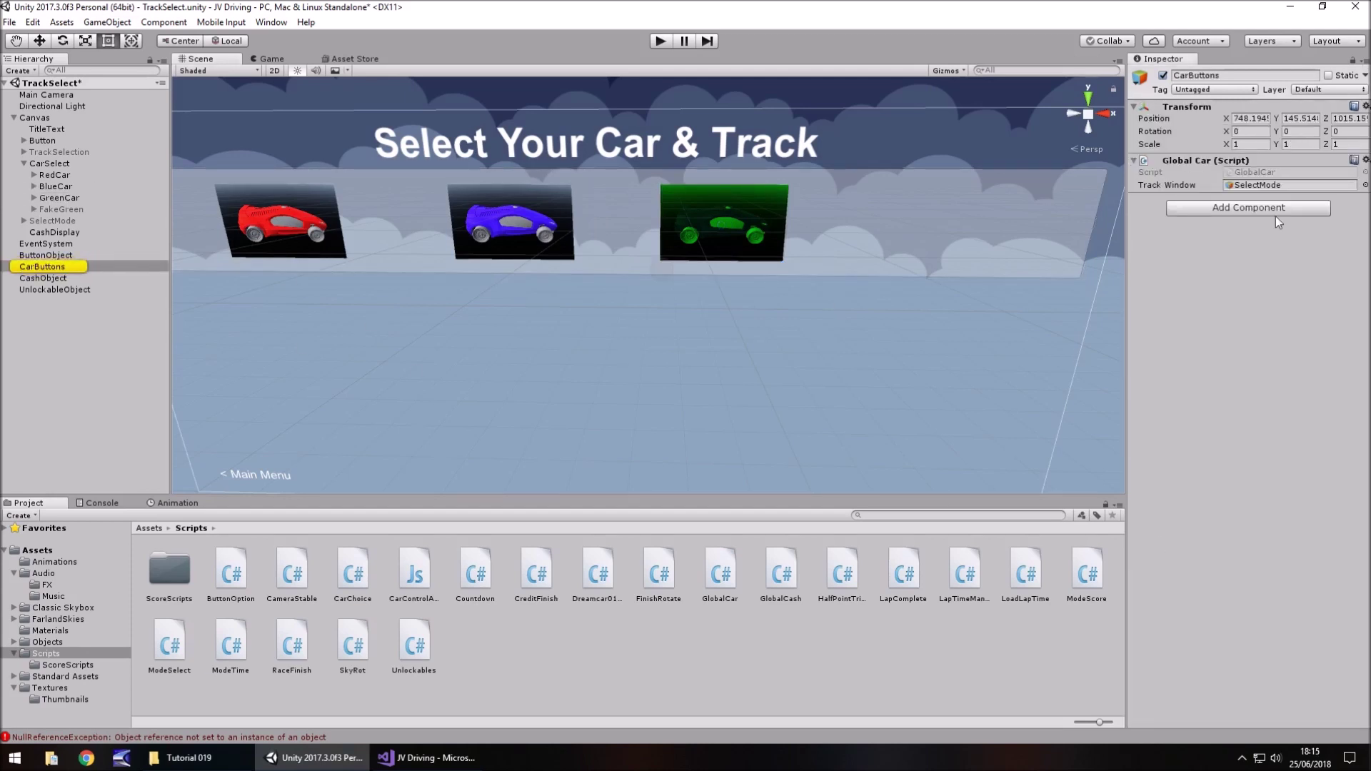
{"action": "double_click", "coordinate": [1262, 172]}
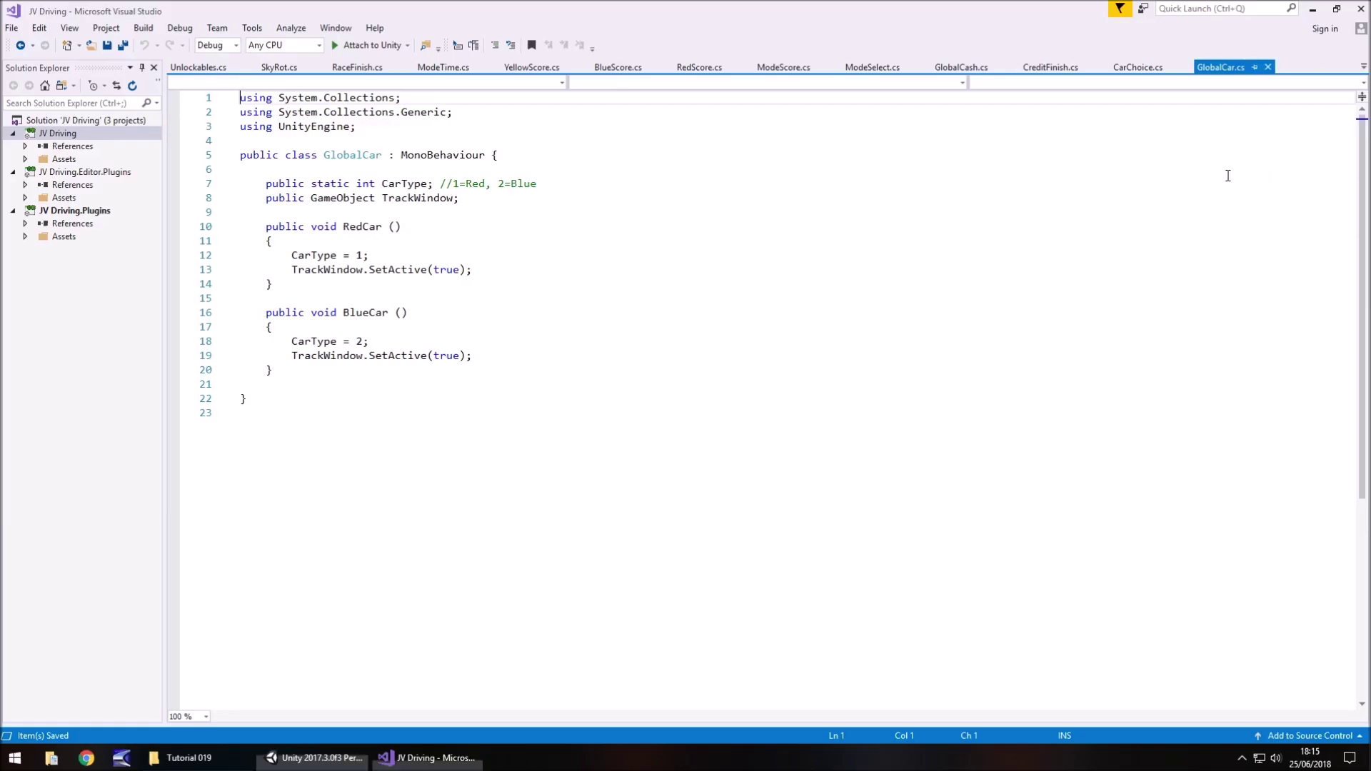
{"action": "left_click", "coordinate": [286, 376]}
{"action": "key", "text": "Return"}
{"action": "key", "text": "Return"}
{"action": "left_click_drag", "start_coordinate": [264, 312], "coordinate": [302, 370]}
{"action": "left_click", "coordinate": [295, 386]}
{"action": "key", "text": "Return"}
{"action": "type", "text": "public void BlueCar()     {         CarType = 2;         TrackWindow.SetActive(true);     }"}
- Rename the copy GreenCar, change its CarType to 3, and save
{"action": "left_click_drag", "start_coordinate": [344, 399], "coordinate": [369, 400]}
{"action": "type", "text": "Green"}
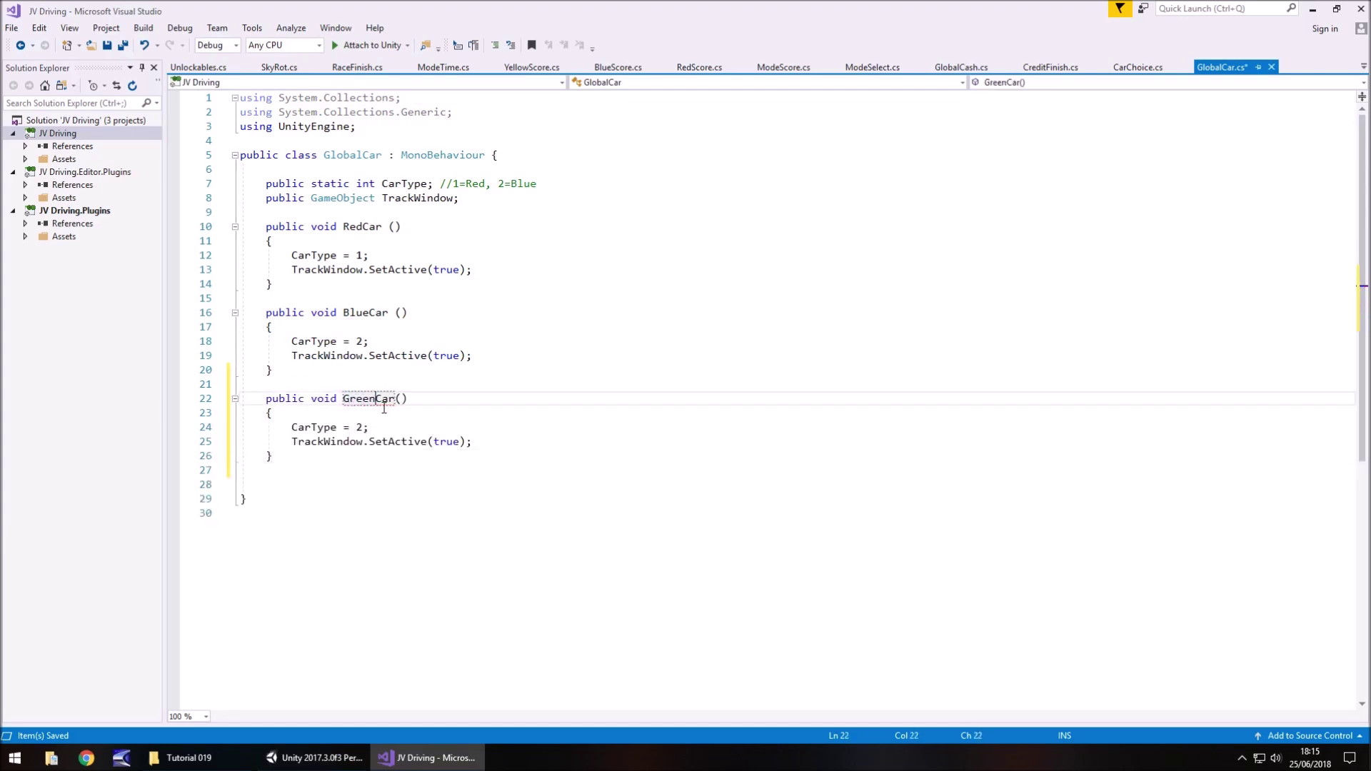
{"action": "double_click", "coordinate": [360, 427]}
{"action": "type", "text": "3"}
{"action": "key", "text": "ctrl+s"}
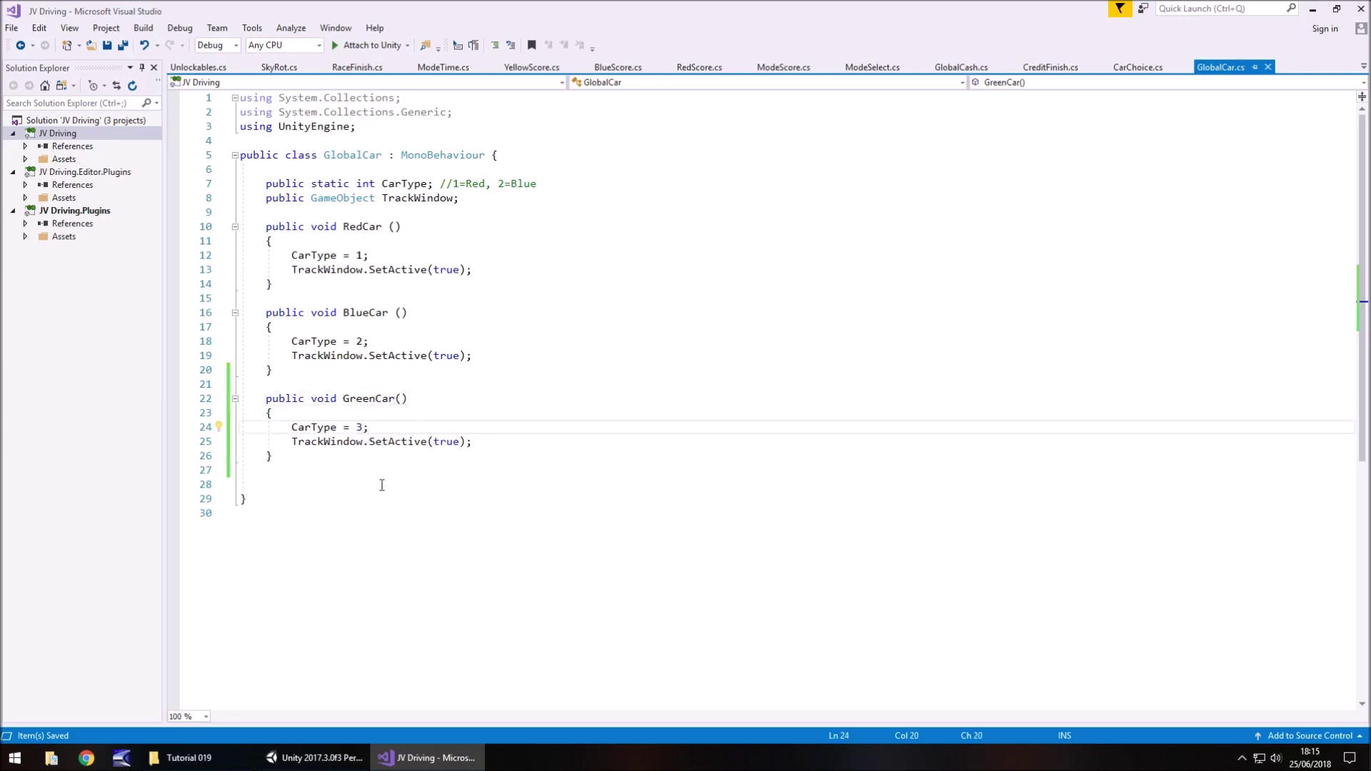
{"action": "left_click", "coordinate": [314, 763]}
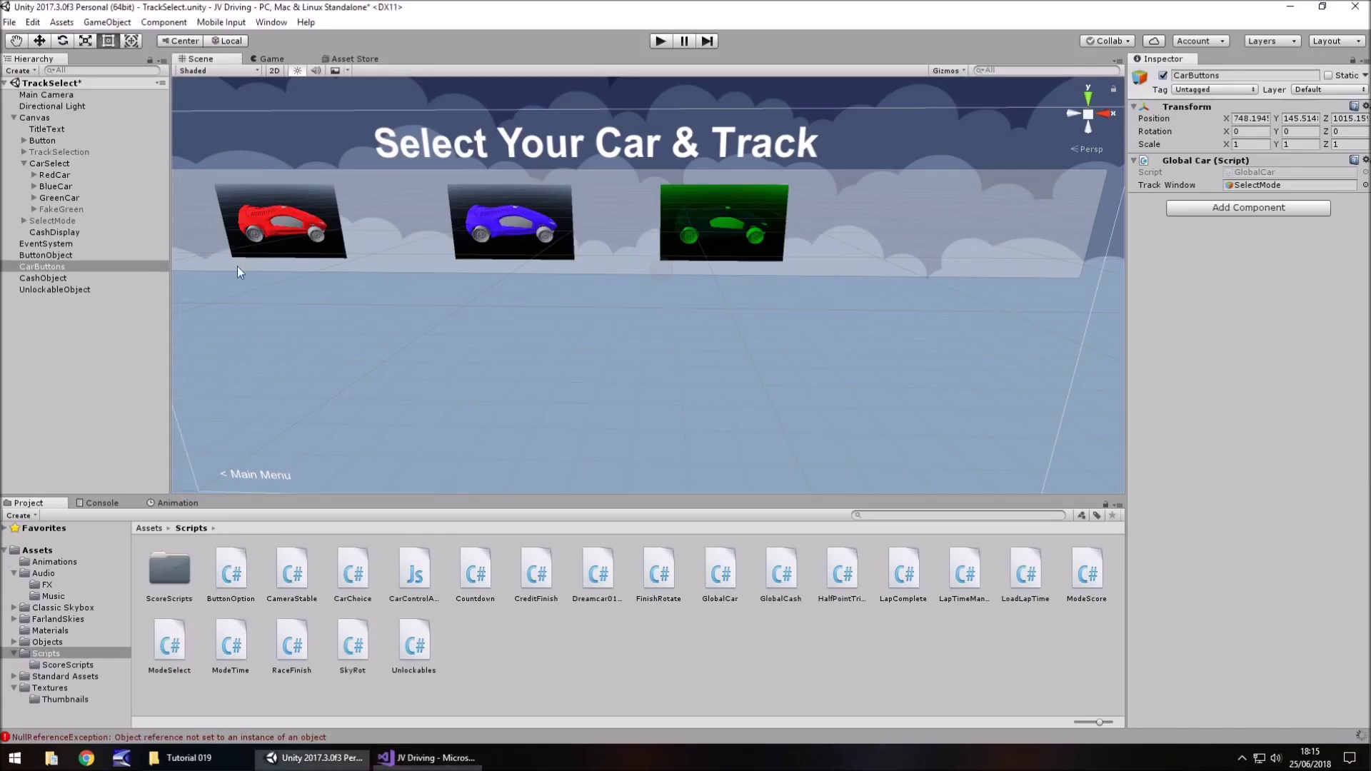
- Set GreenCar's On Click function to GlobalCar.GreenCar() and save the TrackSelect scene
{"action": "left_click", "coordinate": [49, 199]}
{"action": "left_click", "coordinate": [50, 199]}
{"action": "left_click", "coordinate": [8, 364]}
{"action": "left_click", "coordinate": [70, 197]}
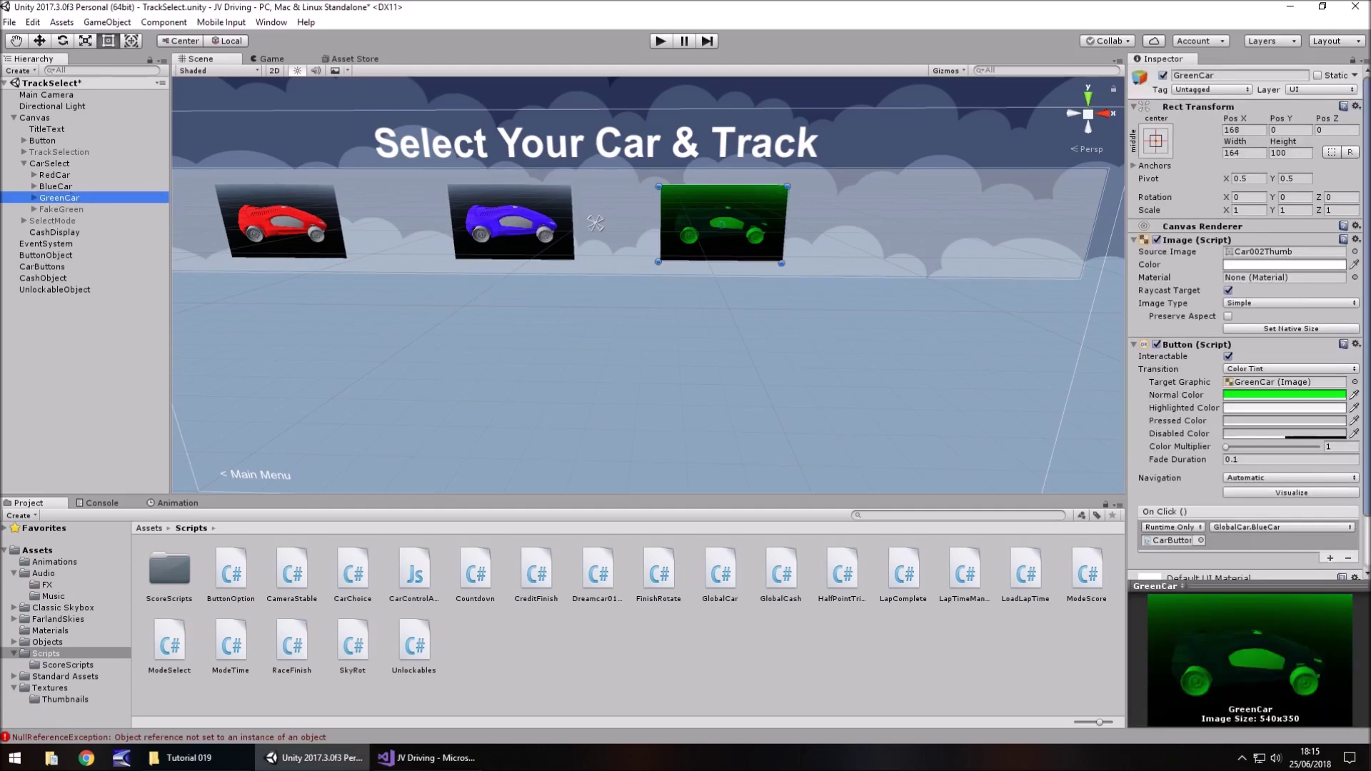
{"action": "left_click", "coordinate": [1280, 527]}
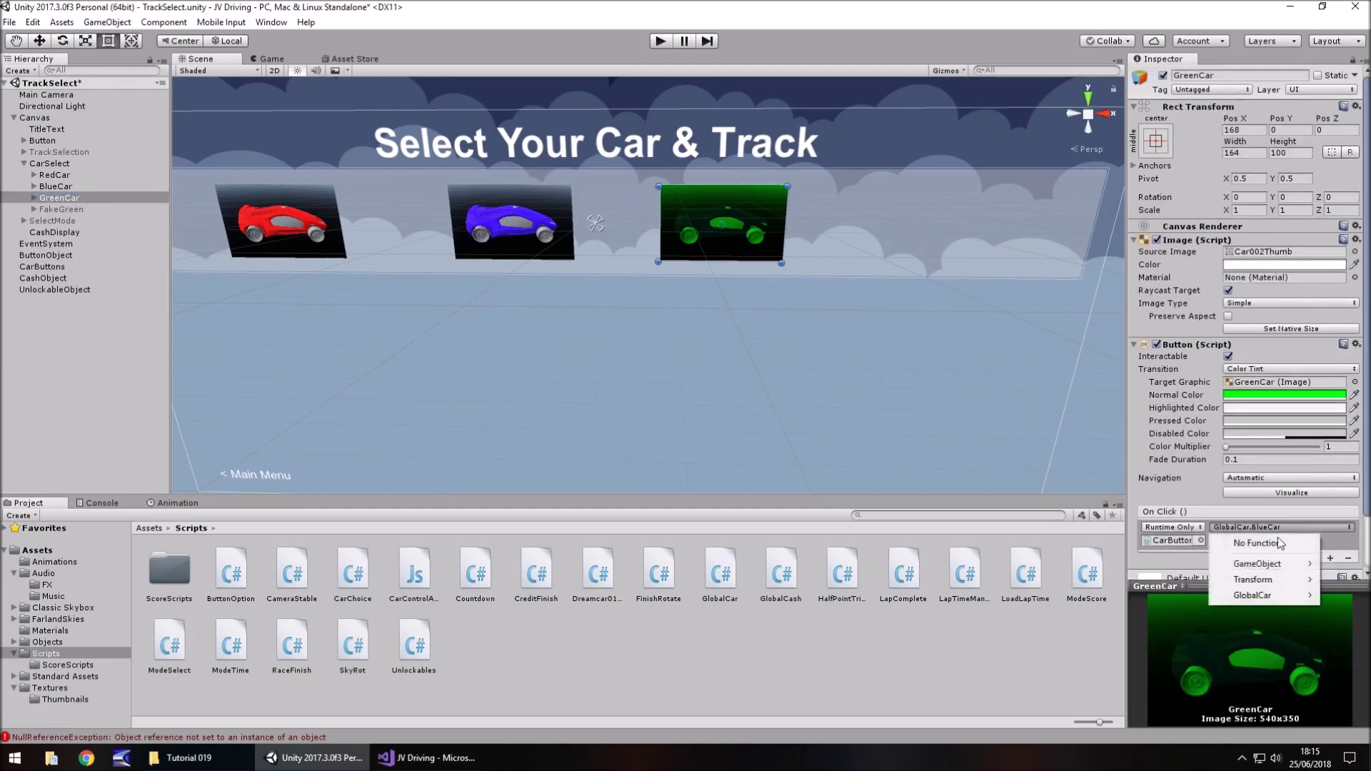
{"action": "mouse_move", "coordinate": [1265, 595]}
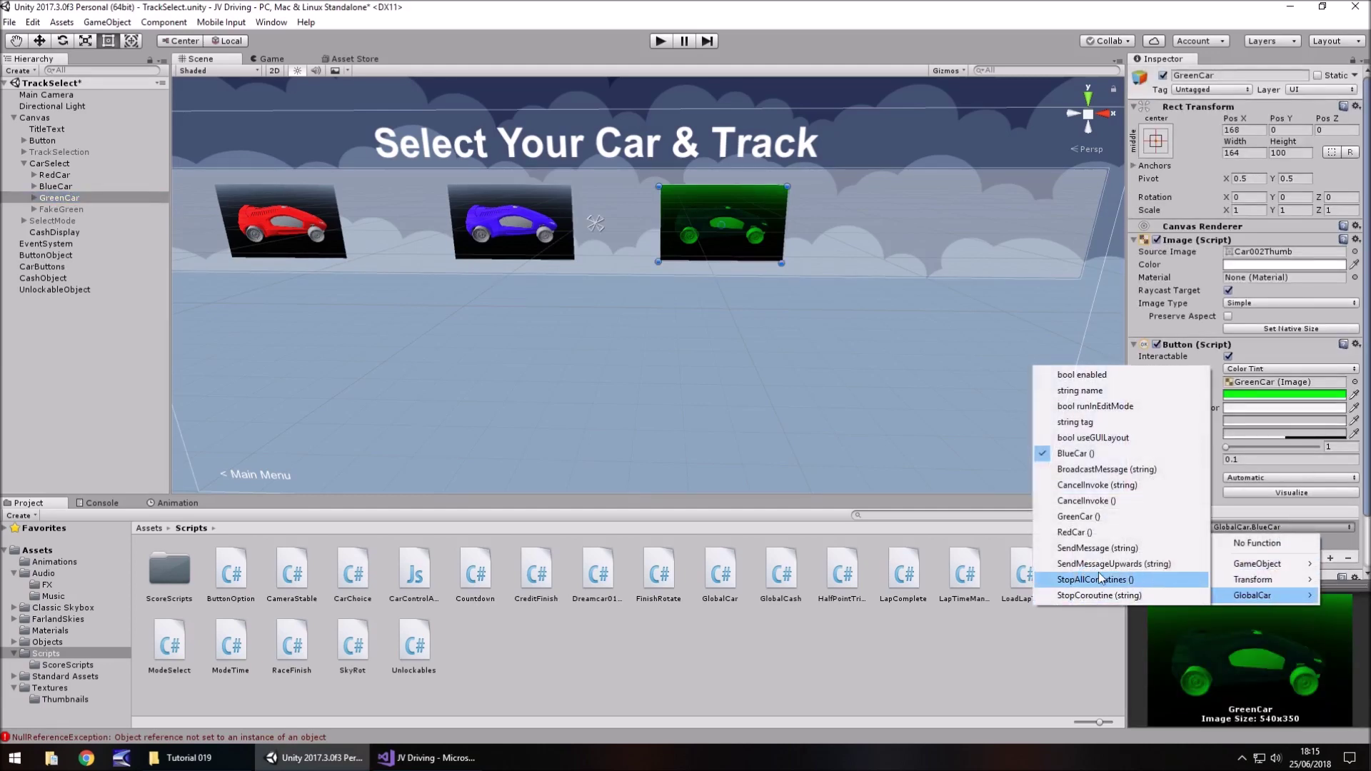
{"action": "left_click", "coordinate": [1079, 517]}
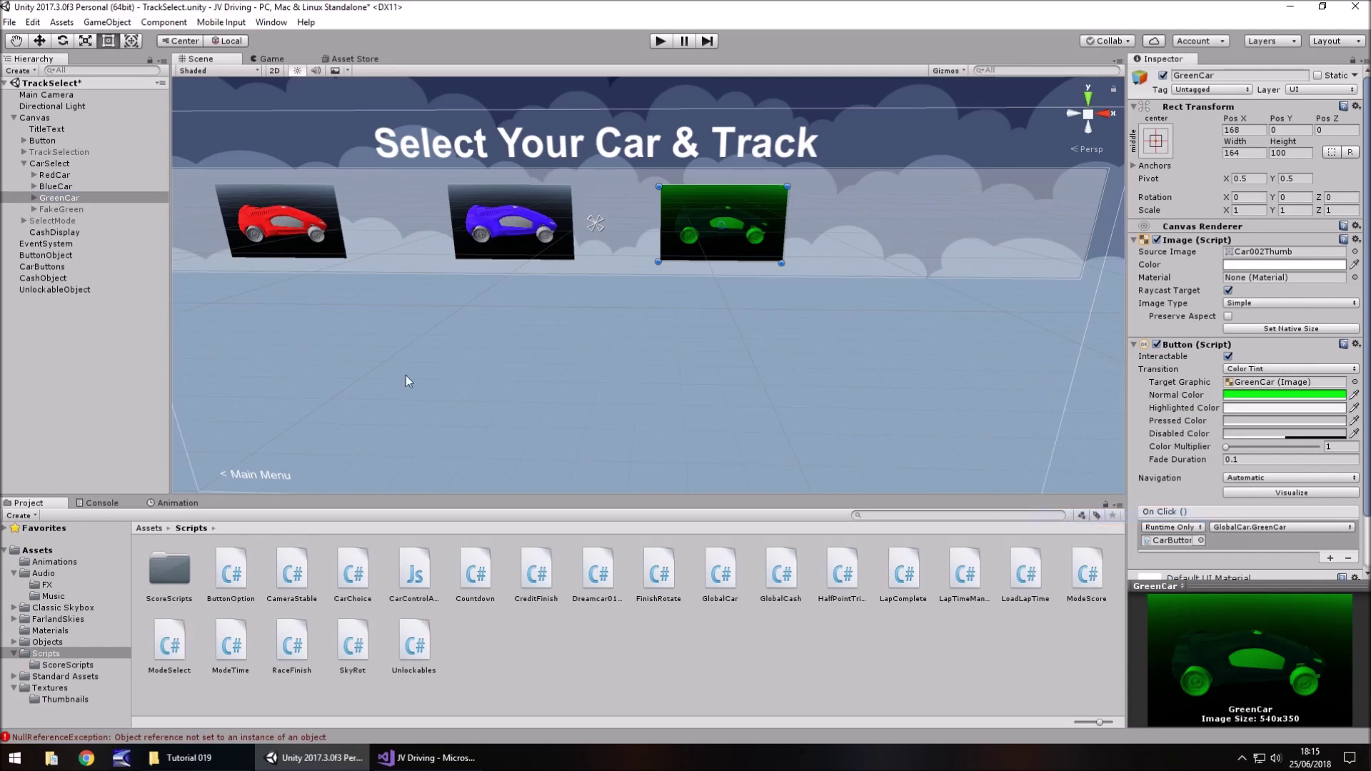
{"action": "key", "text": "ctrl+s"}
- Re-enable the FakeGreen overlay and run a play test of the track-select screen
{"action": "left_click", "coordinate": [66, 209]}
{"action": "left_click", "coordinate": [1163, 75]}
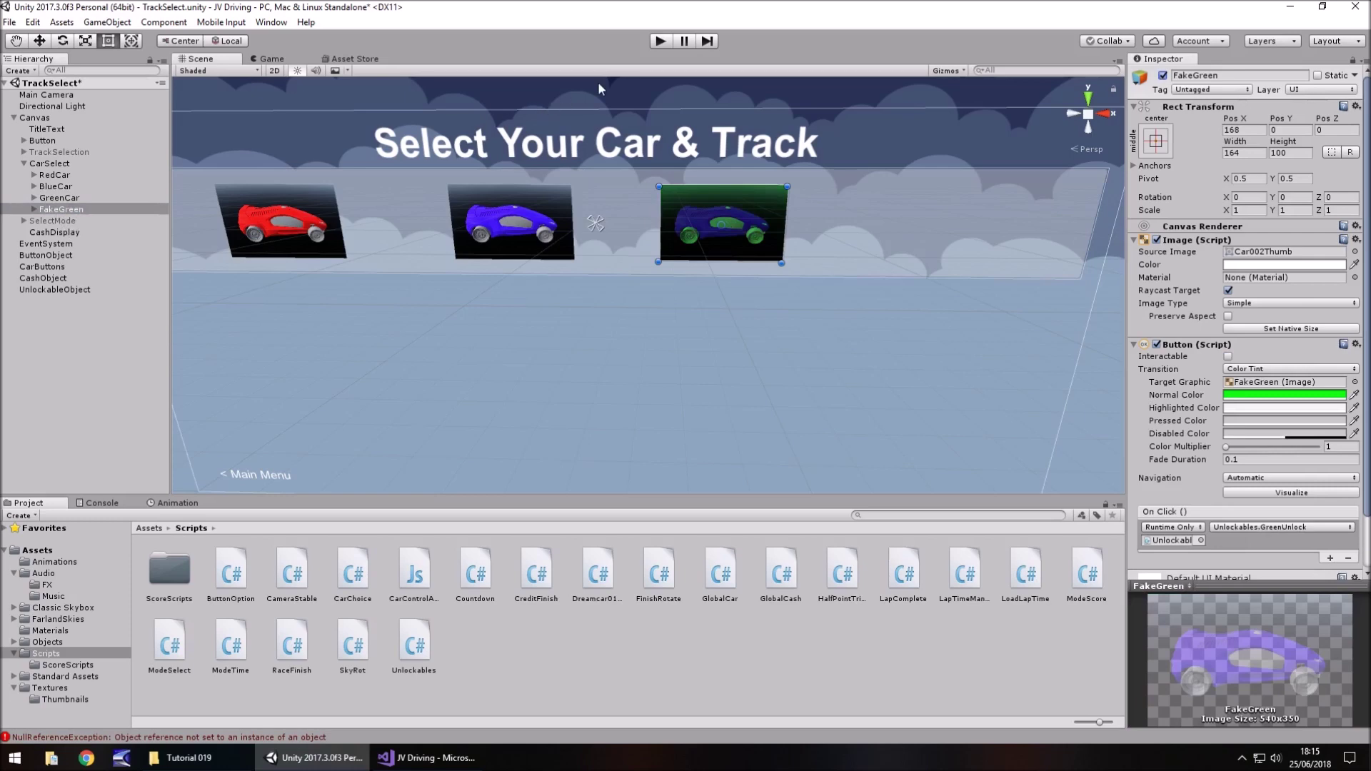
{"action": "left_click", "coordinate": [661, 41]}
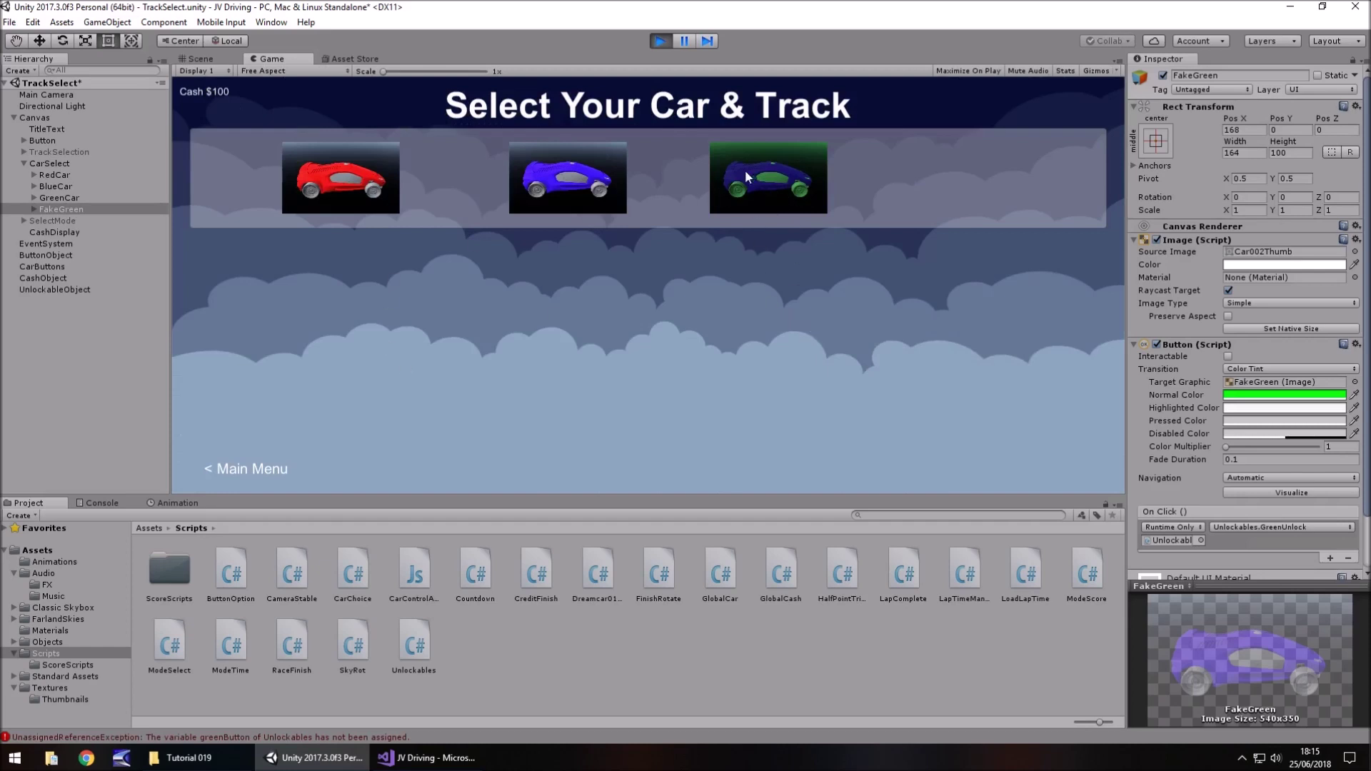
{"action": "left_click", "coordinate": [81, 333]}
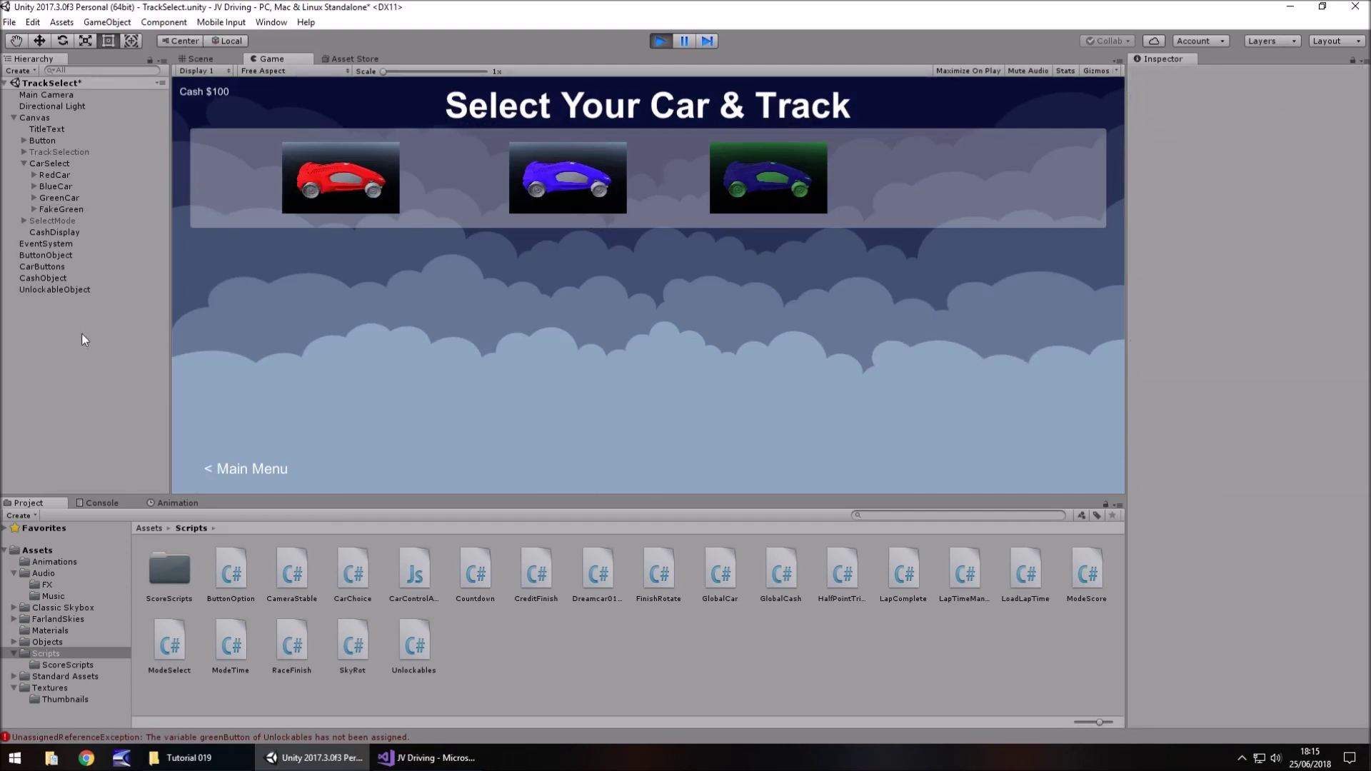
{"action": "left_click", "coordinate": [66, 209]}
{"action": "left_click", "coordinate": [661, 41]}
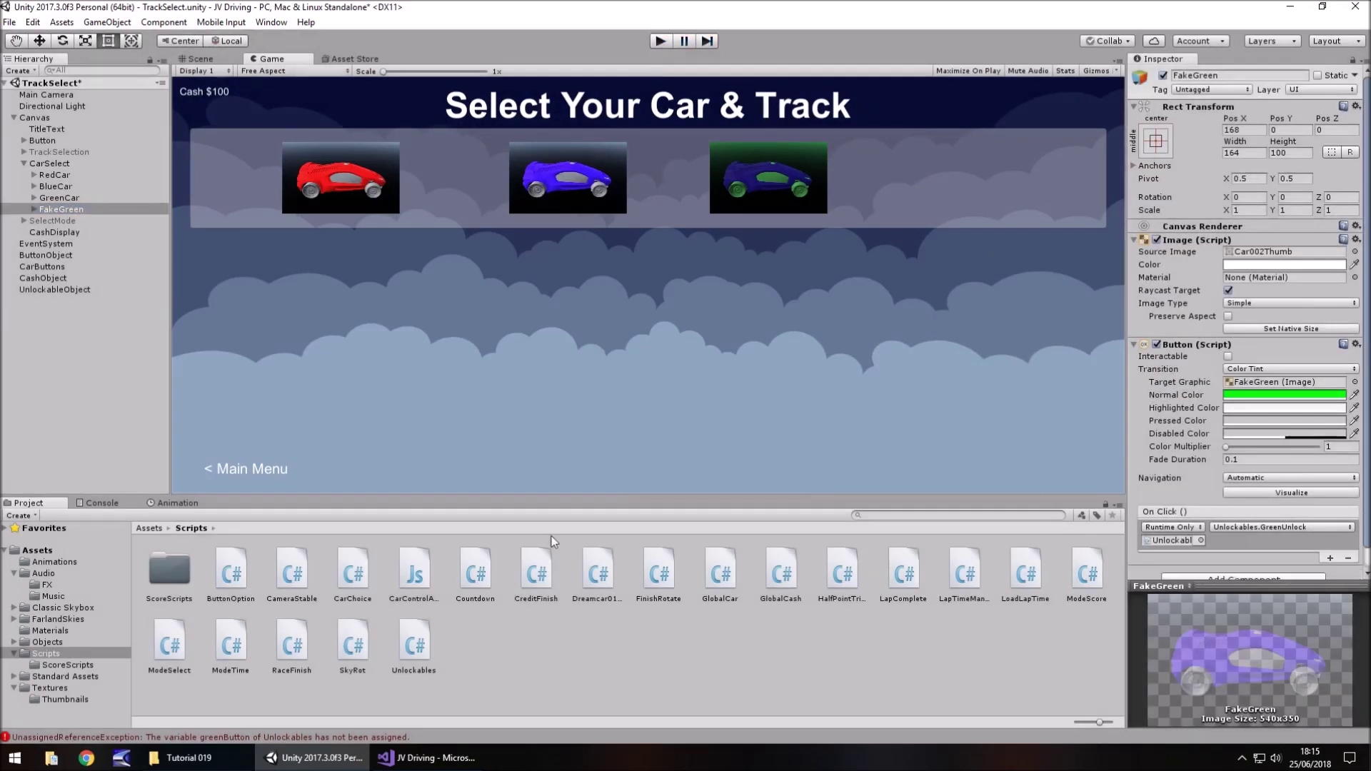
{"action": "left_click", "coordinate": [429, 758]}
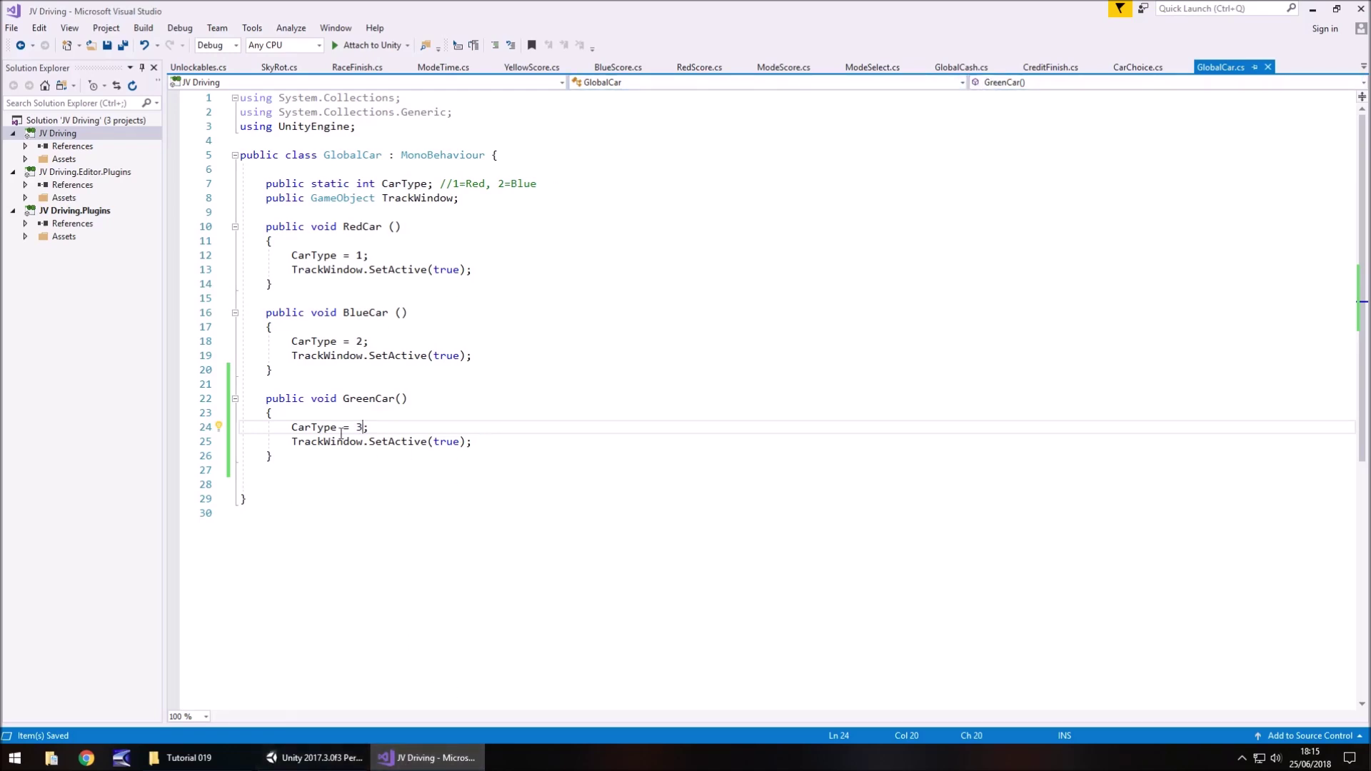
{"action": "left_click", "coordinate": [315, 758]}
- Assign FakeGreen to UnlockableObject's Green Button slot and save the scene
{"action": "left_click", "coordinate": [77, 290]}
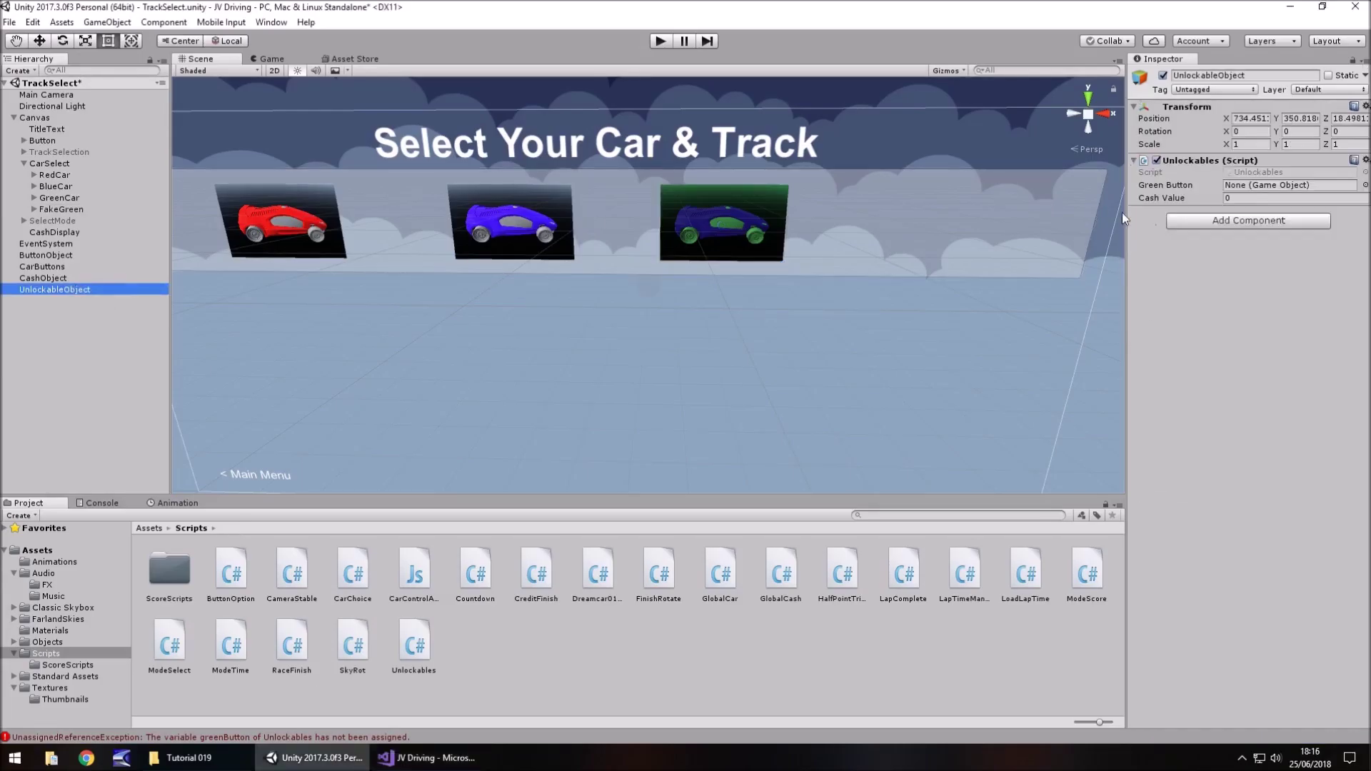
{"action": "left_click_drag", "start_coordinate": [35, 205], "coordinate": [1234, 192]}
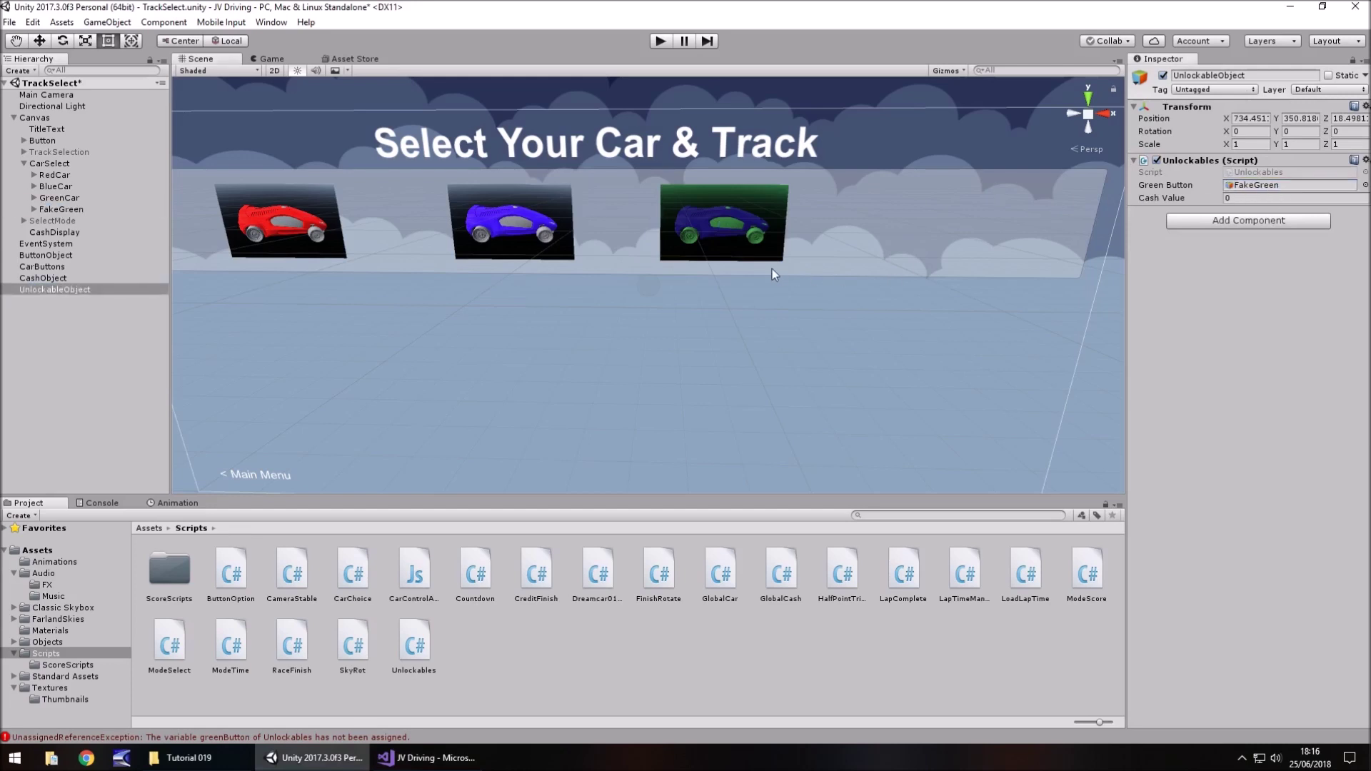
{"action": "key", "text": "ctrl+s"}
- Play-test by unlocking the green car and racing it in Race Mode on Jimmy Circuit
{"action": "left_click", "coordinate": [662, 41]}
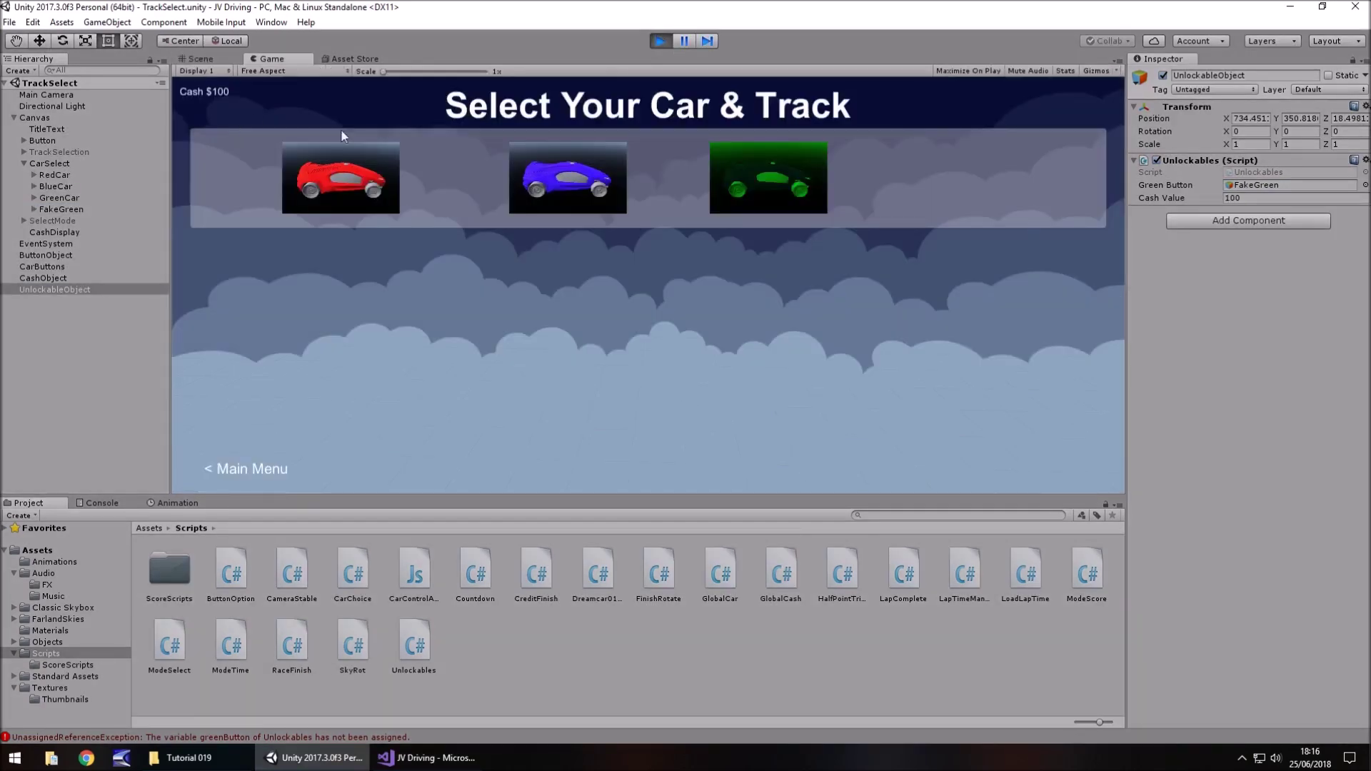
{"action": "left_click", "coordinate": [778, 189]}
{"action": "left_click", "coordinate": [768, 187]}
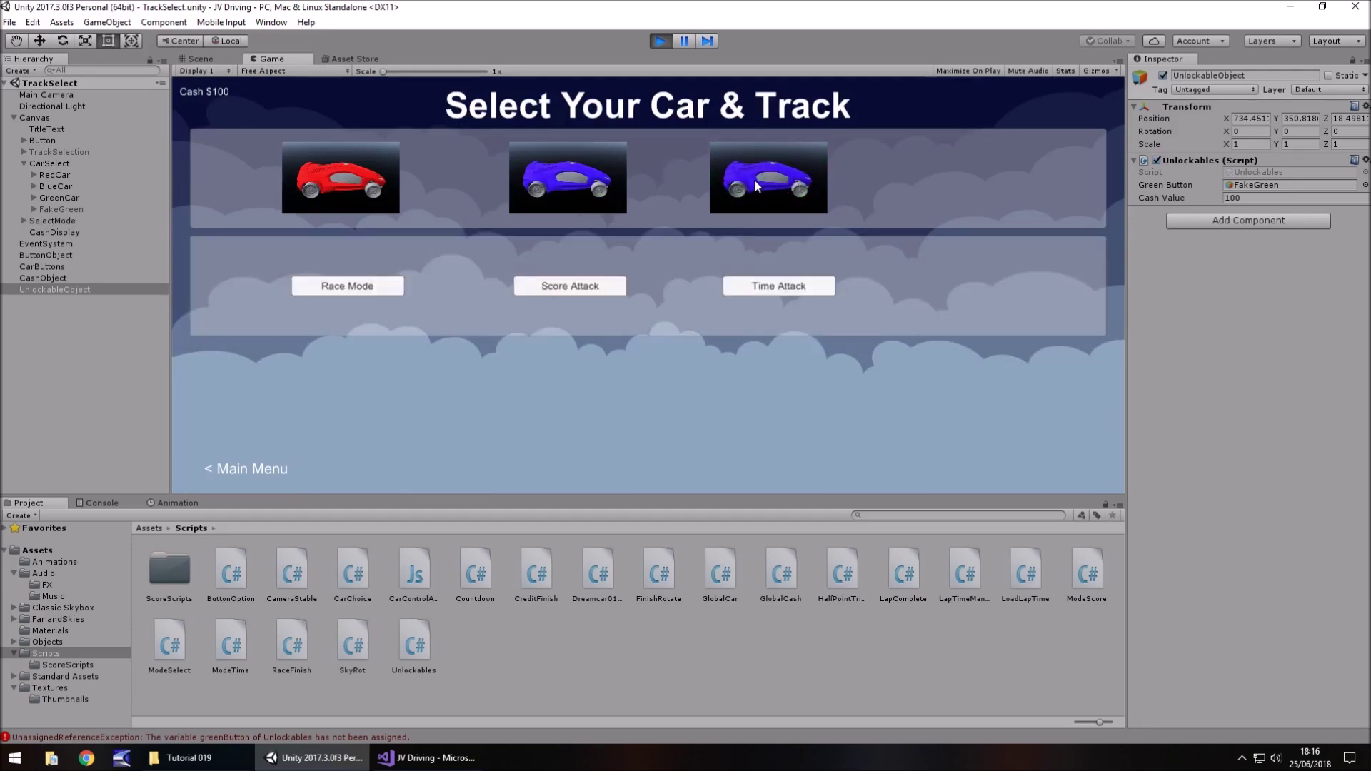
{"action": "left_click", "coordinate": [347, 288]}
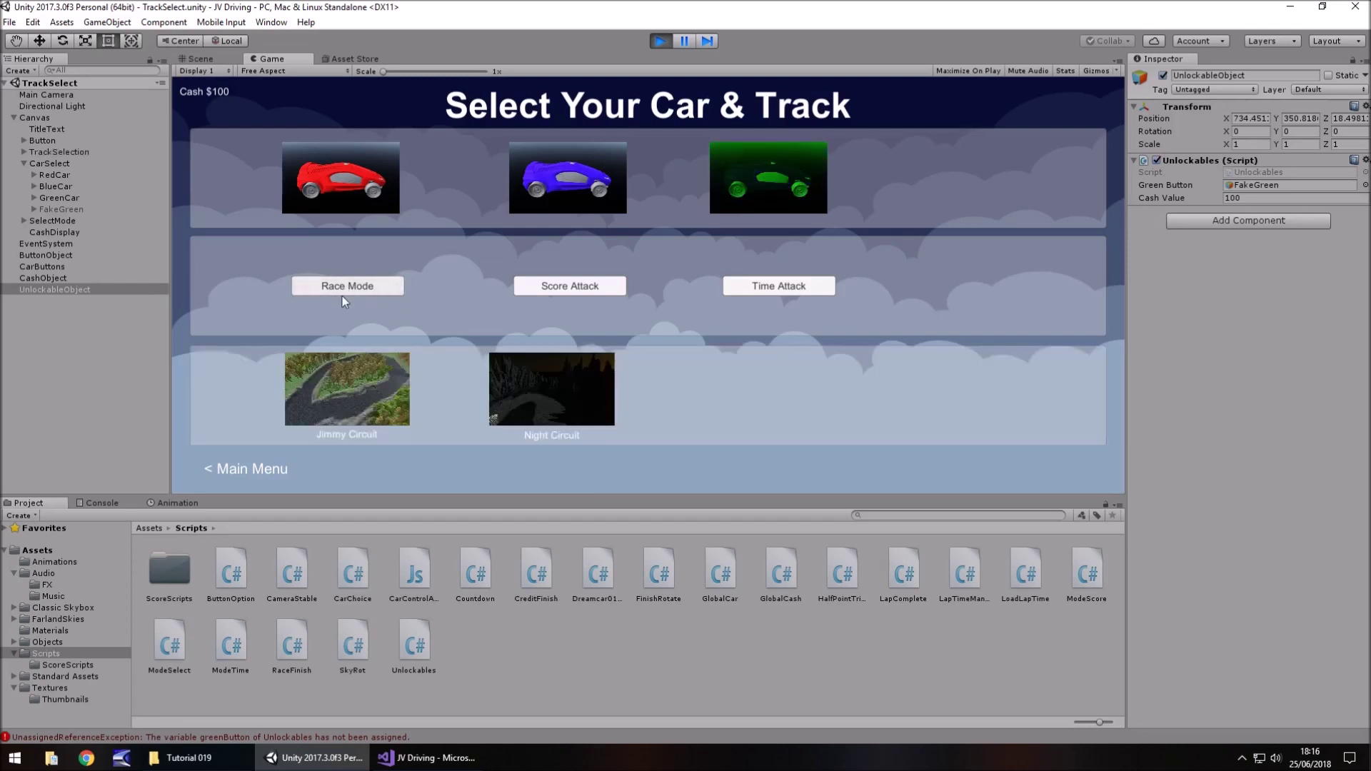
{"action": "left_click", "coordinate": [347, 394]}
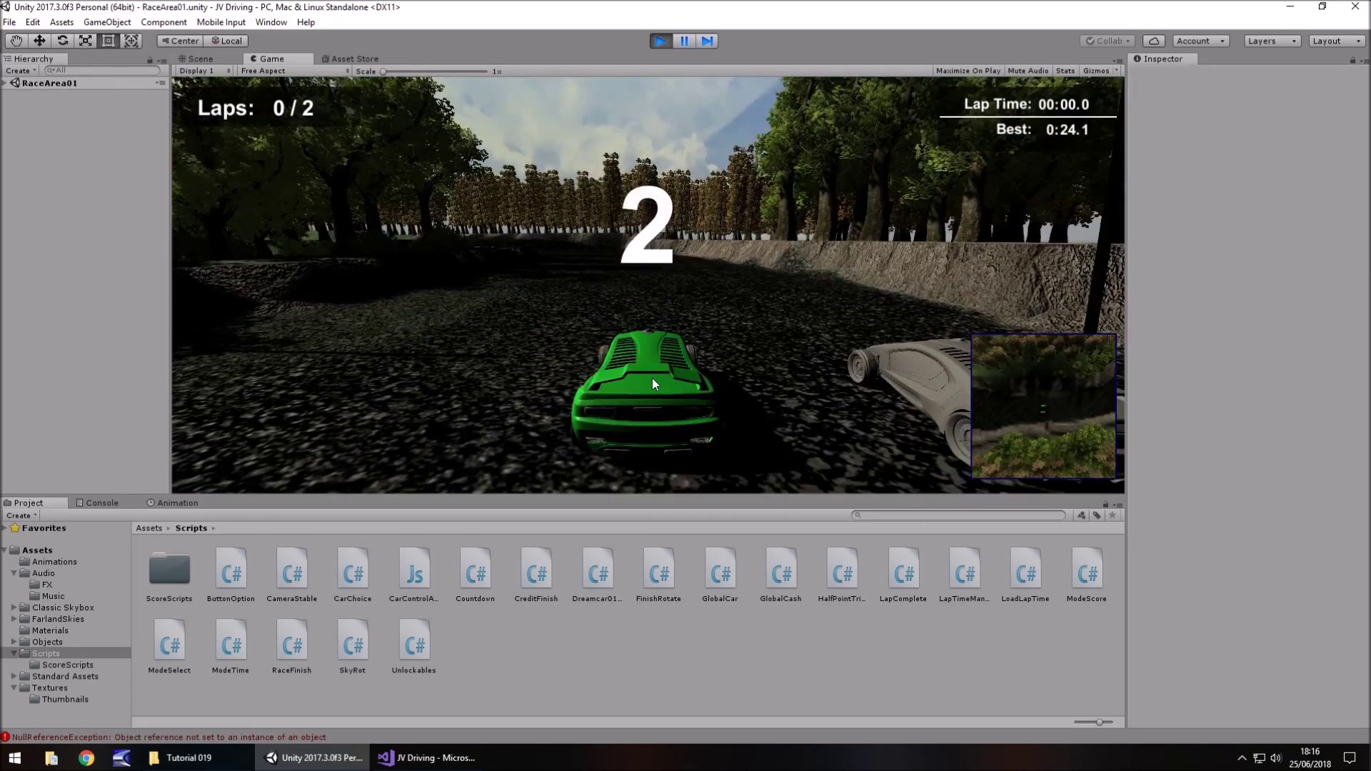
- Stop the running play test and bring up the GlobalCar.cs script in Visual Studio
{"action": "key", "text": "ctrl+p"}
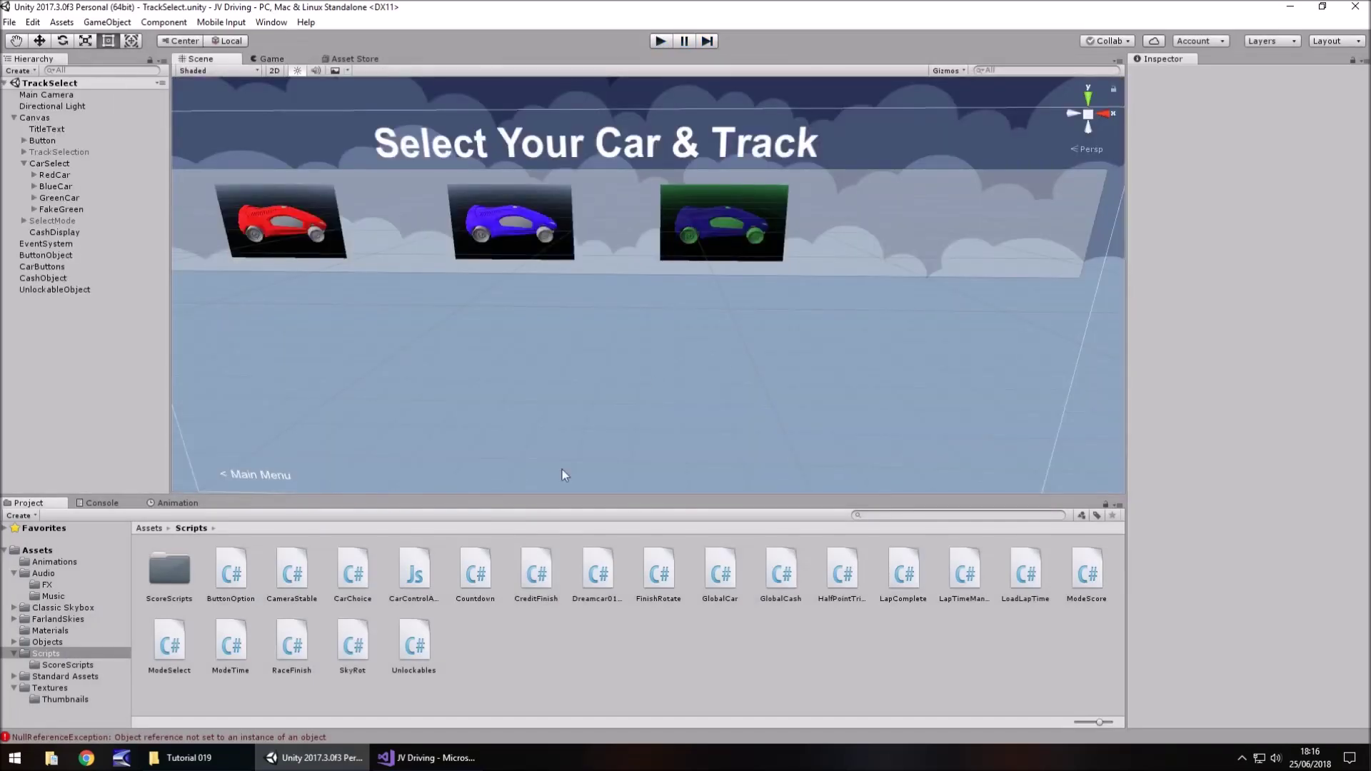
{"action": "mouse_move", "coordinate": [461, 763]}
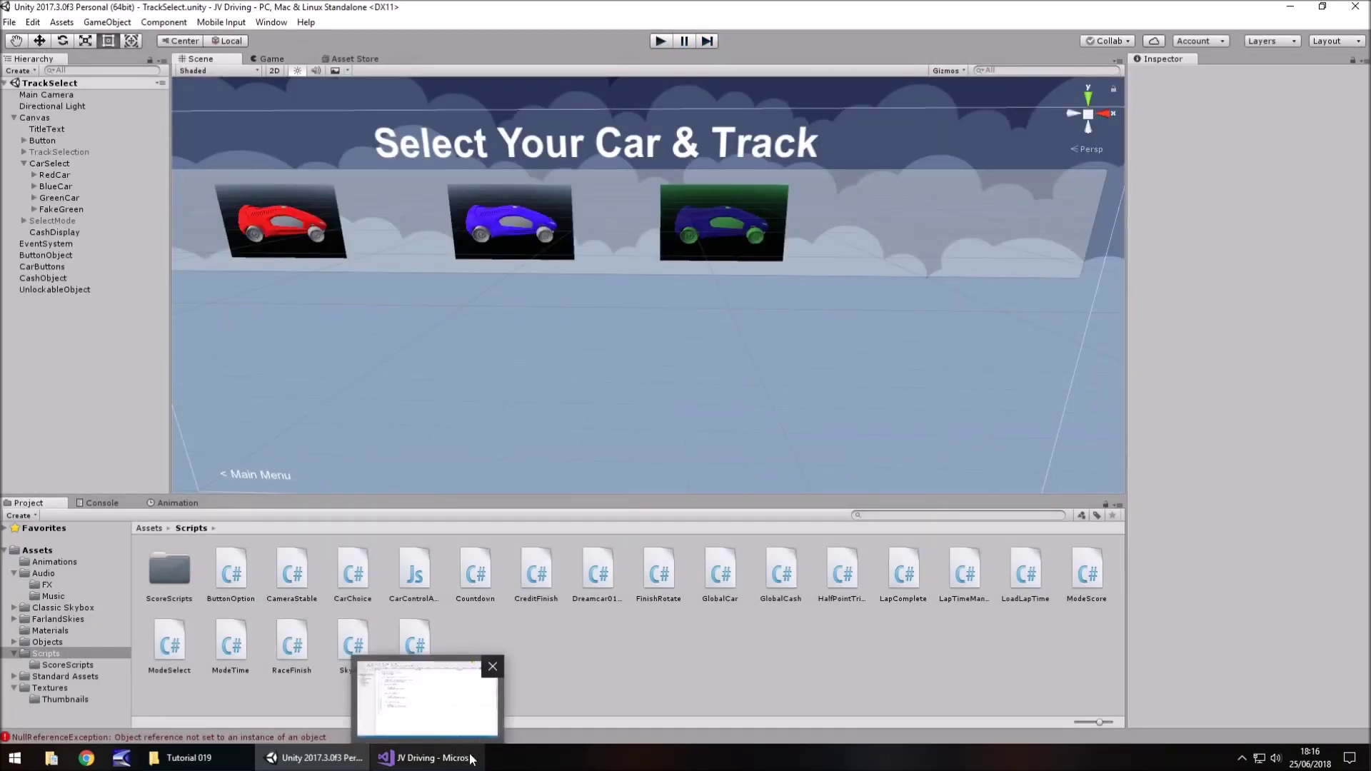
{"action": "left_click", "coordinate": [427, 696]}
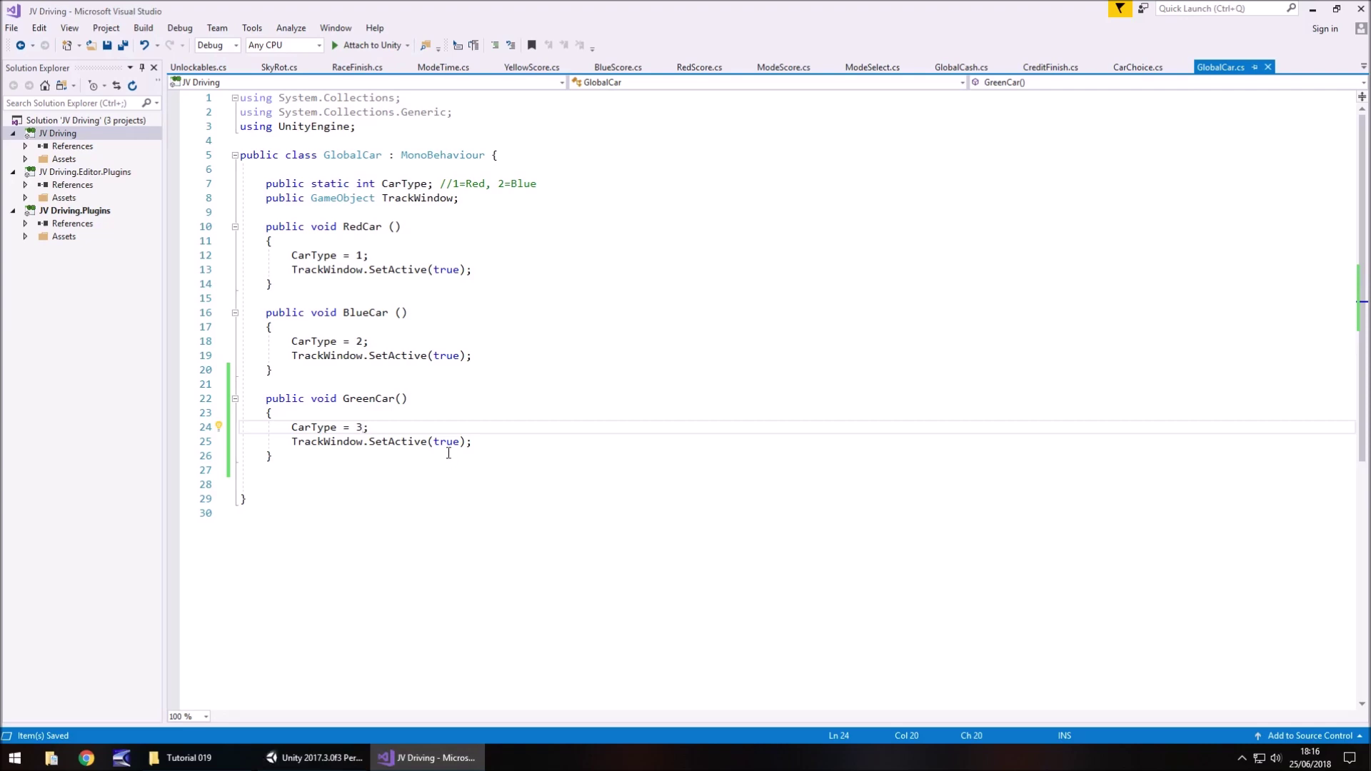
- Add //3=Green to the CarType comment on line 7, save, and return to Unity's Scene view
{"action": "left_click", "coordinate": [559, 184]}
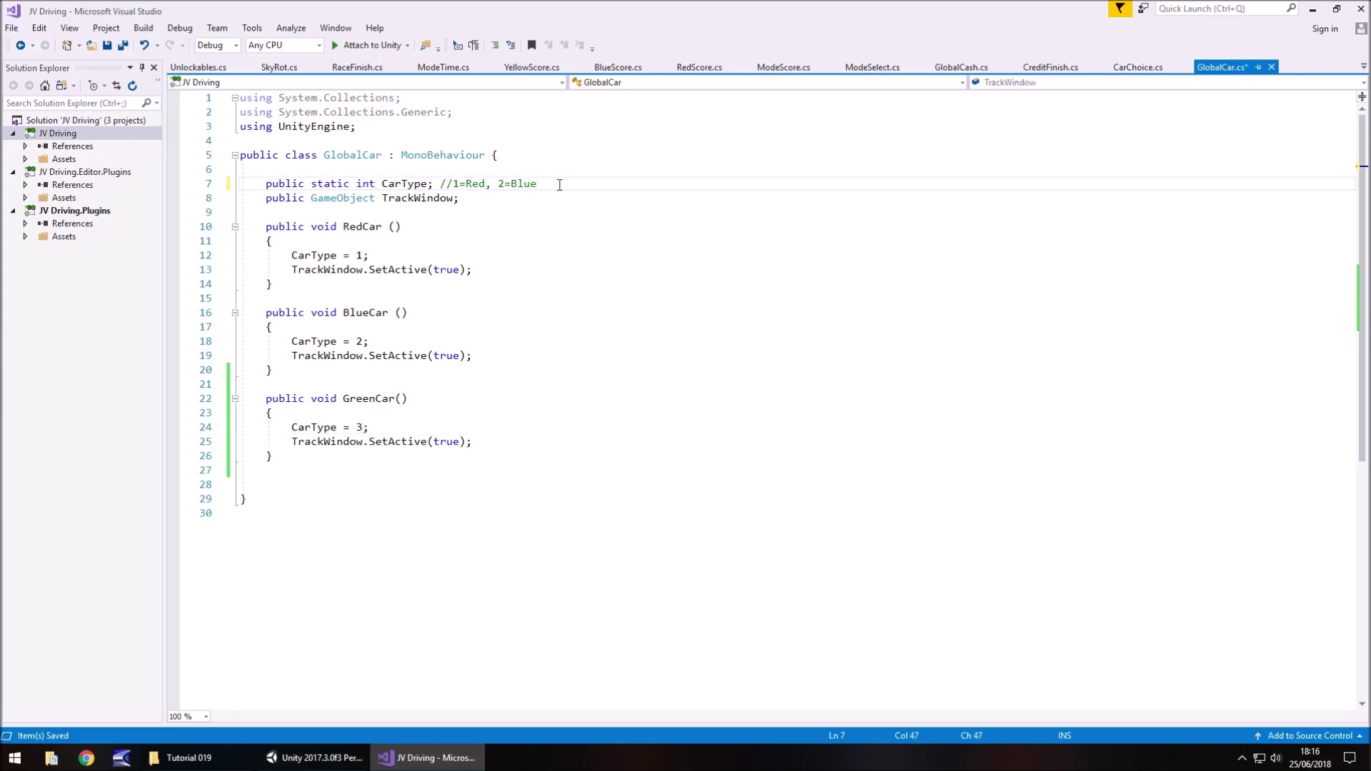
{"action": "type", "text": "//3=Green"}
{"action": "key", "text": "ctrl+s"}
{"action": "left_click", "coordinate": [315, 758]}
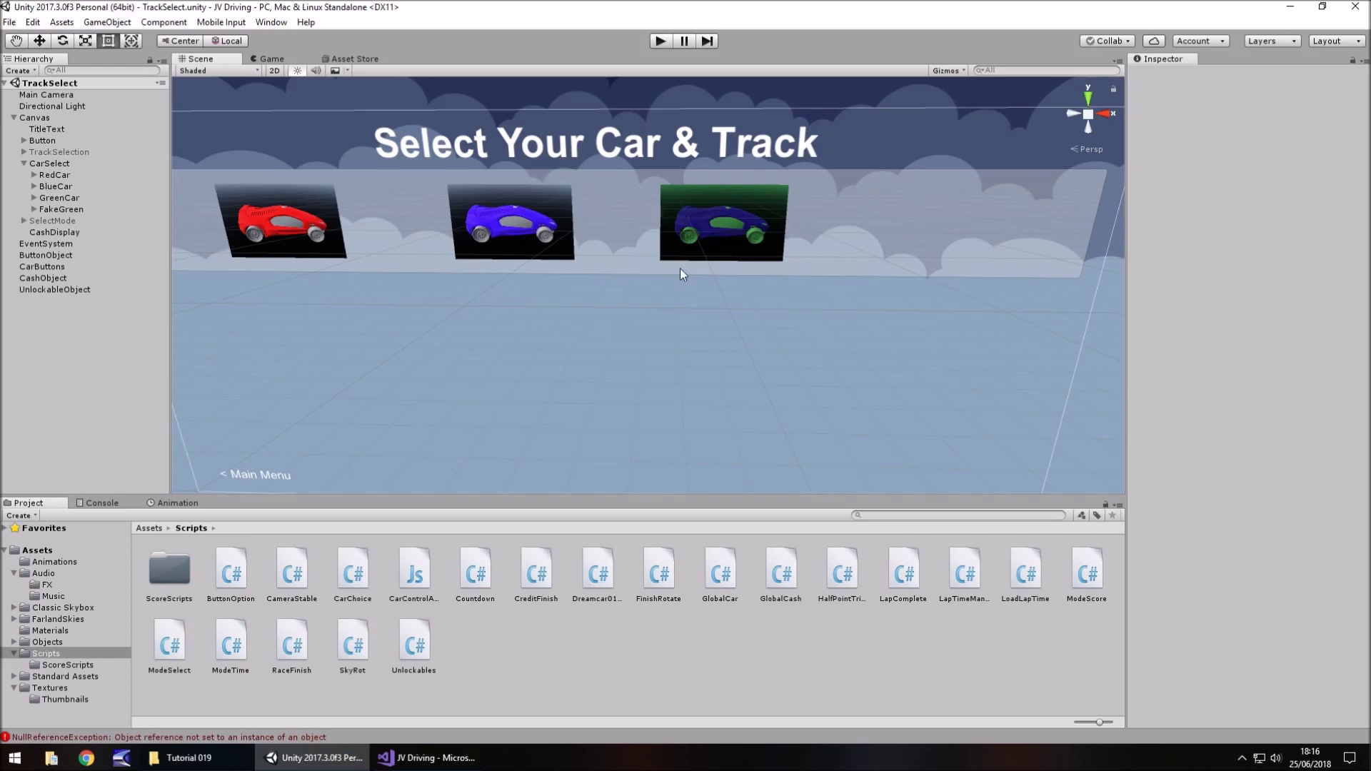
{"action": "right_click_drag", "start_coordinate": [361, 209], "coordinate": [358, 188]}
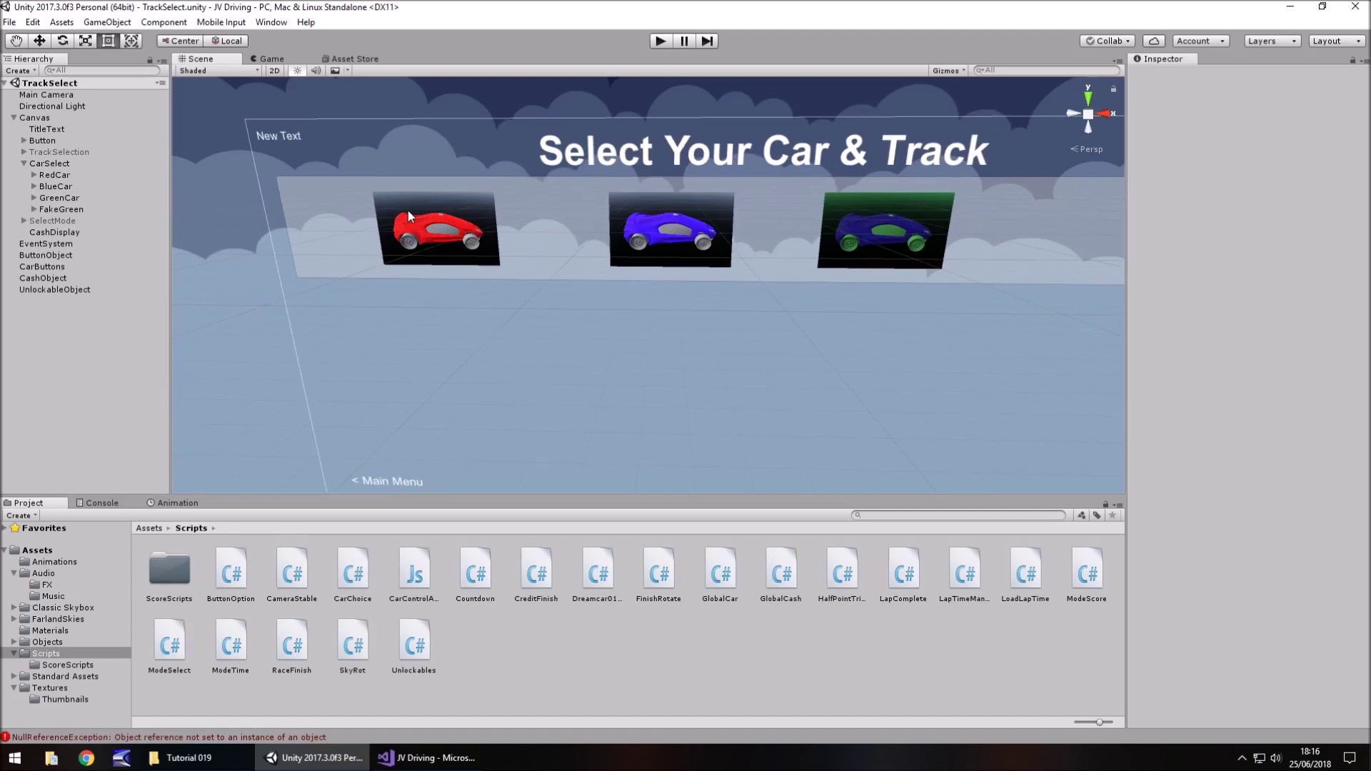